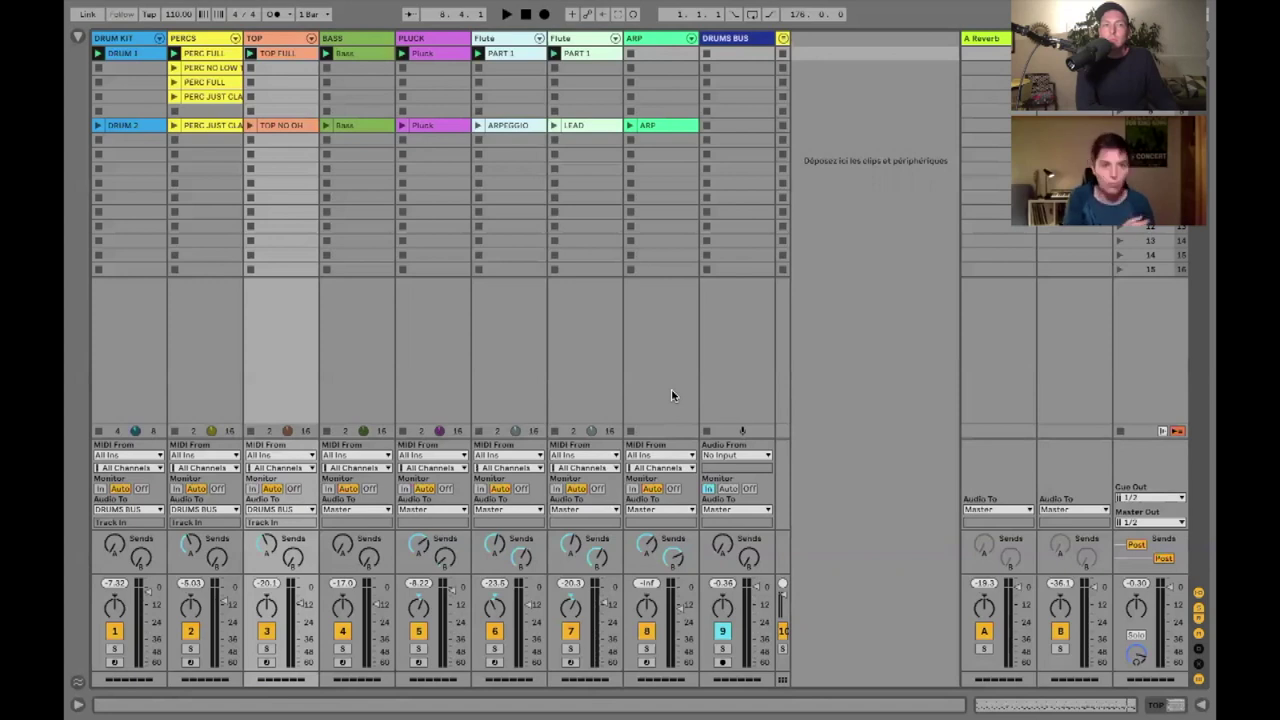
- Show the Arrangement view and unfold the STRUCTURE group and its REFERENCE track
{"action": "key", "text": "Tab"}
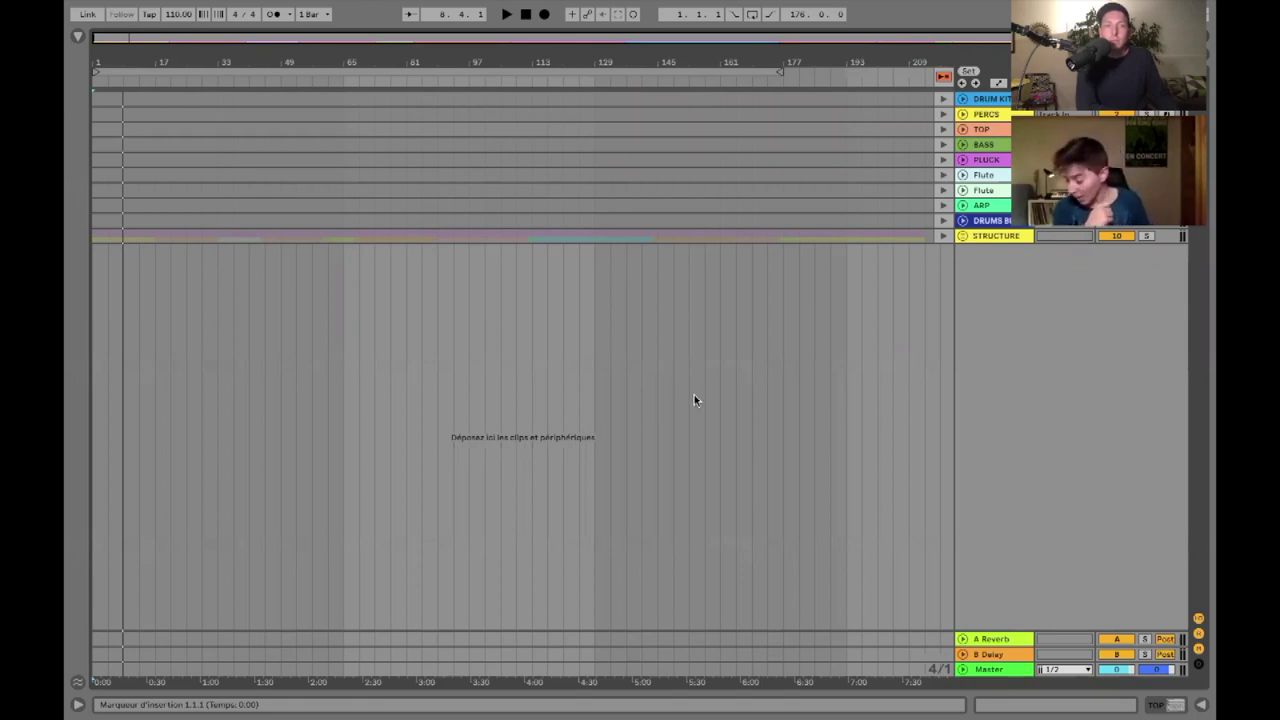
{"action": "left_click", "coordinate": [993, 236]}
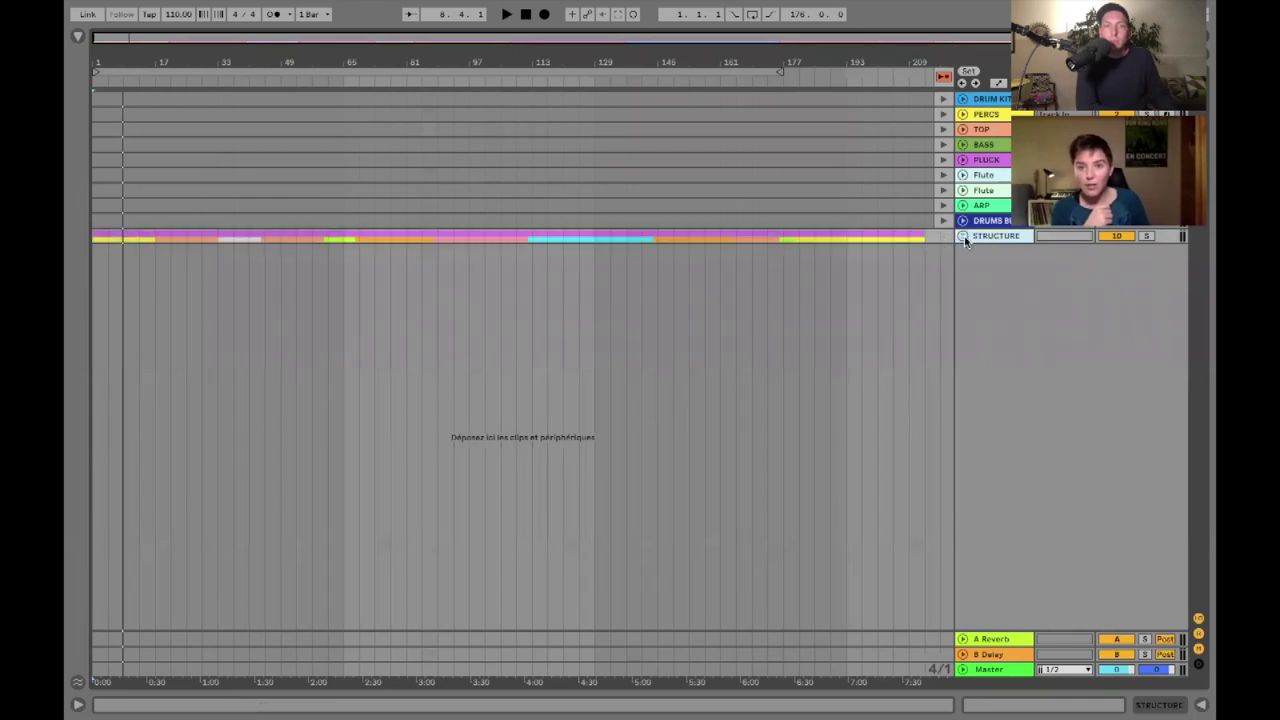
{"action": "left_click", "coordinate": [963, 237]}
{"action": "double_click", "coordinate": [508, 40]}
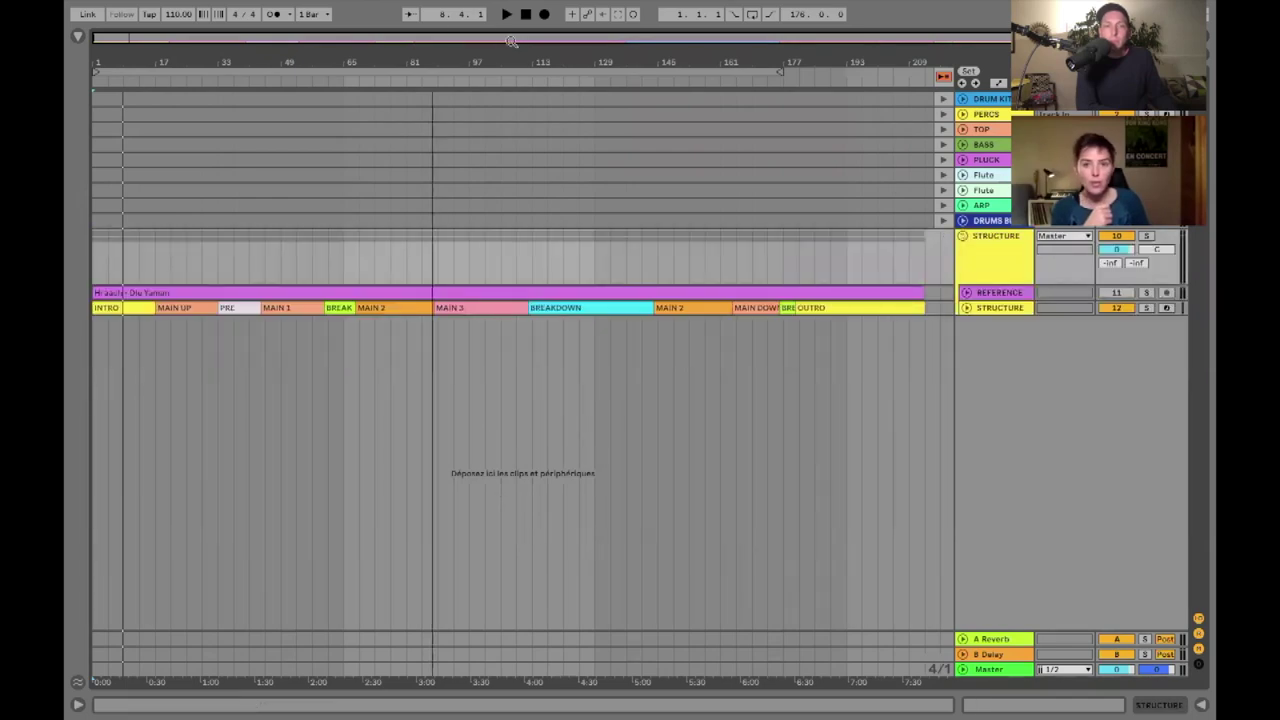
{"action": "left_click", "coordinate": [966, 293]}
{"action": "left_click", "coordinate": [981, 292]}
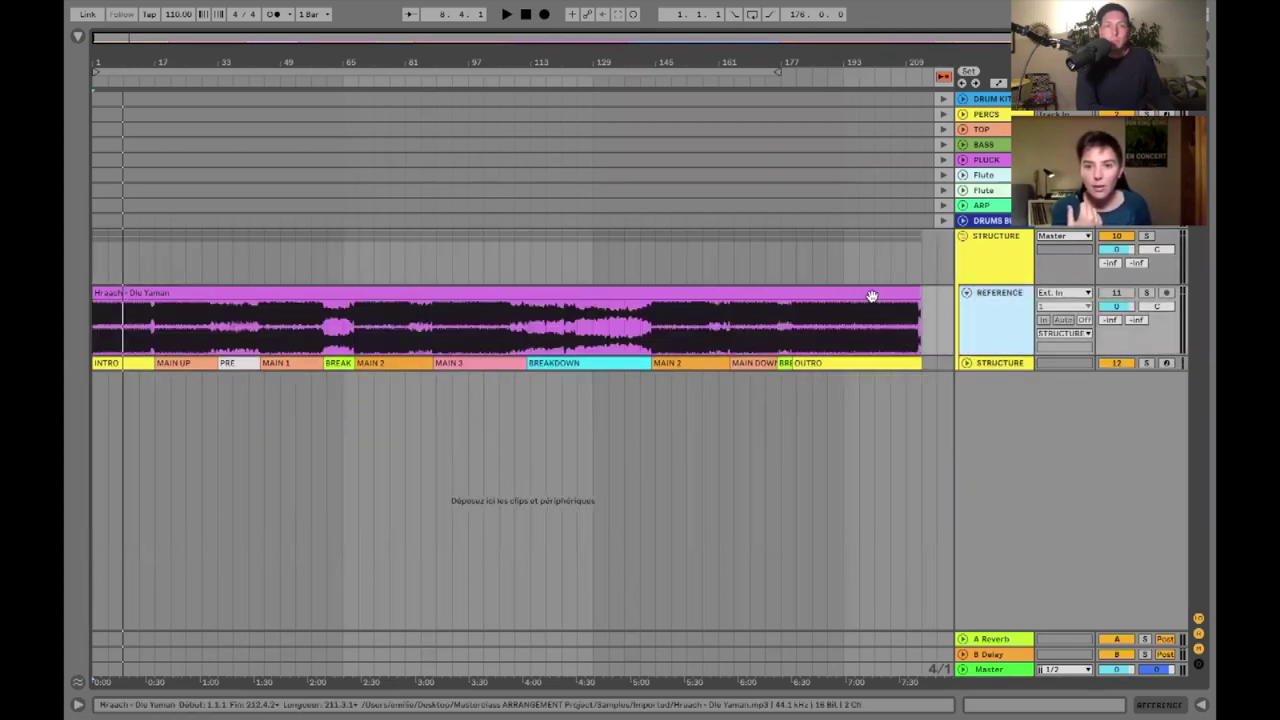
- Set the REFERENCE track's volume to -6.0 dB
{"action": "left_click", "coordinate": [872, 296]}
{"action": "mouse_move", "coordinate": [1119, 307]}
{"action": "left_mouse_down"}
{"action": "mouse_move", "coordinate": [1119, 347]}
{"action": "mouse_move", "coordinate": [1120, 294]}
{"action": "left_mouse_up"}
{"action": "left_click", "coordinate": [1001, 298]}
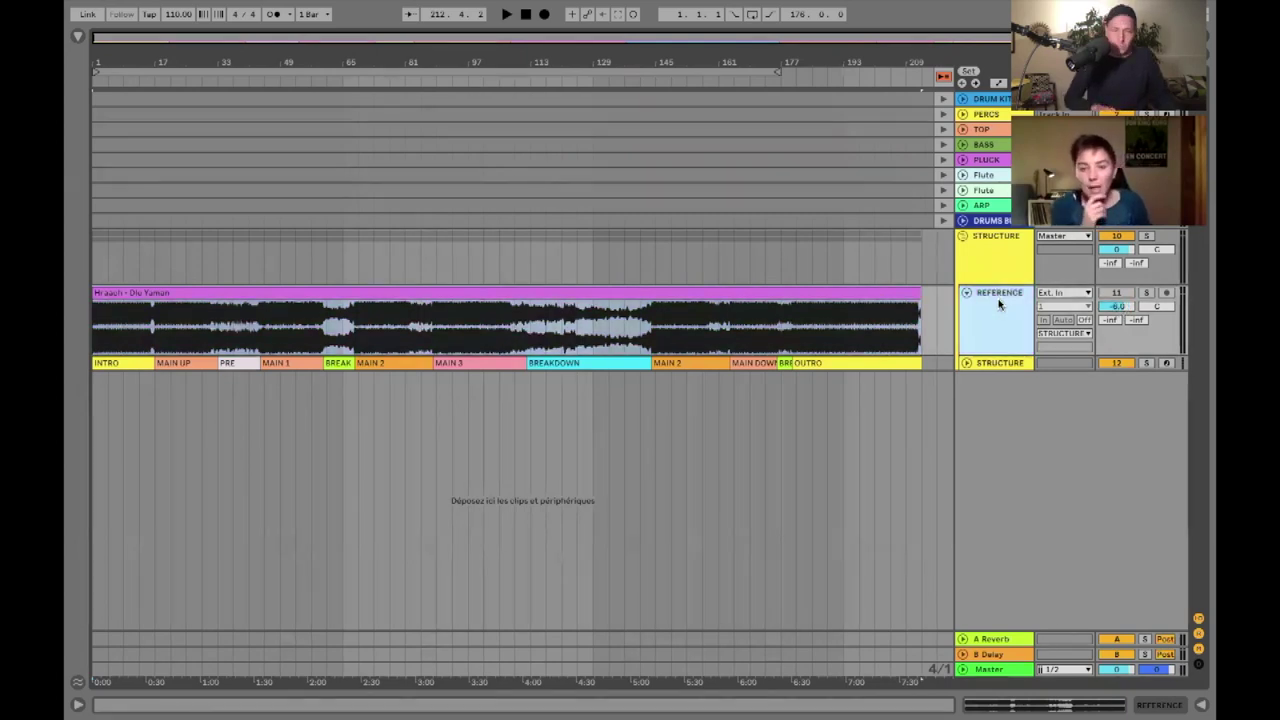
- Open the Hraach - Dle Yaman reference clip's detail view to examine its warp settings and waveform
{"action": "left_click", "coordinate": [704, 289]}
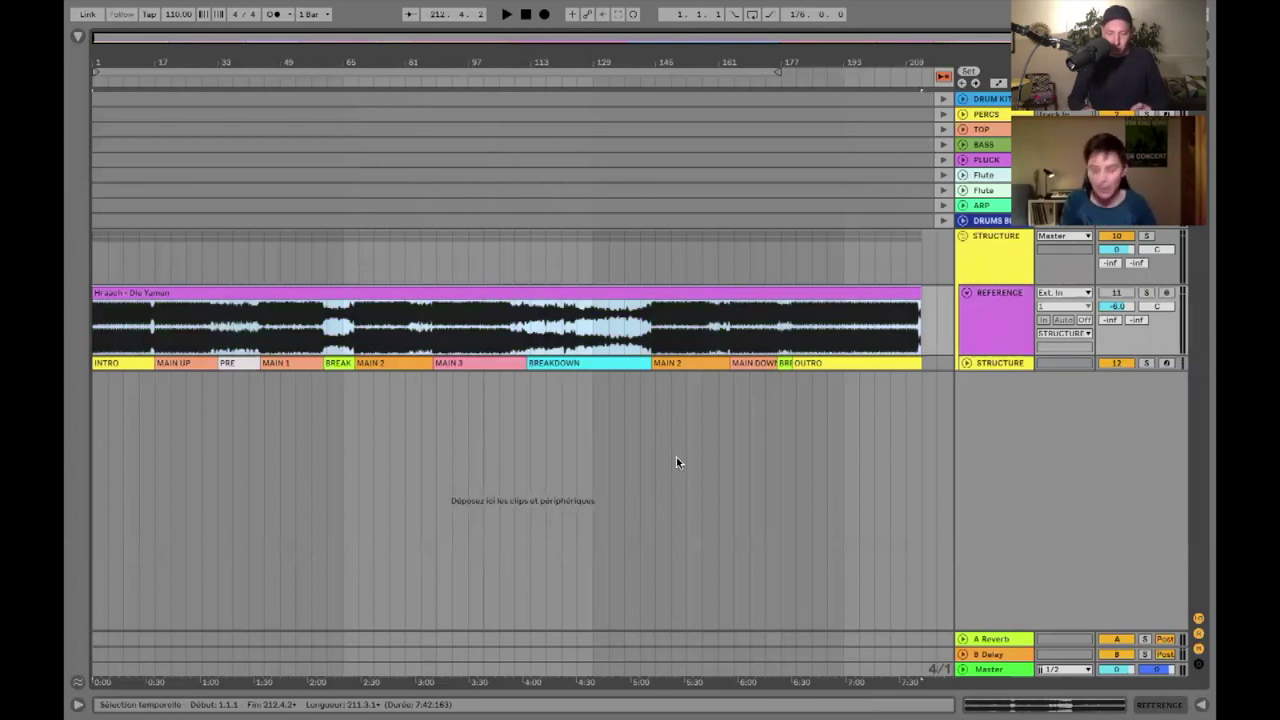
{"action": "left_click", "coordinate": [991, 312]}
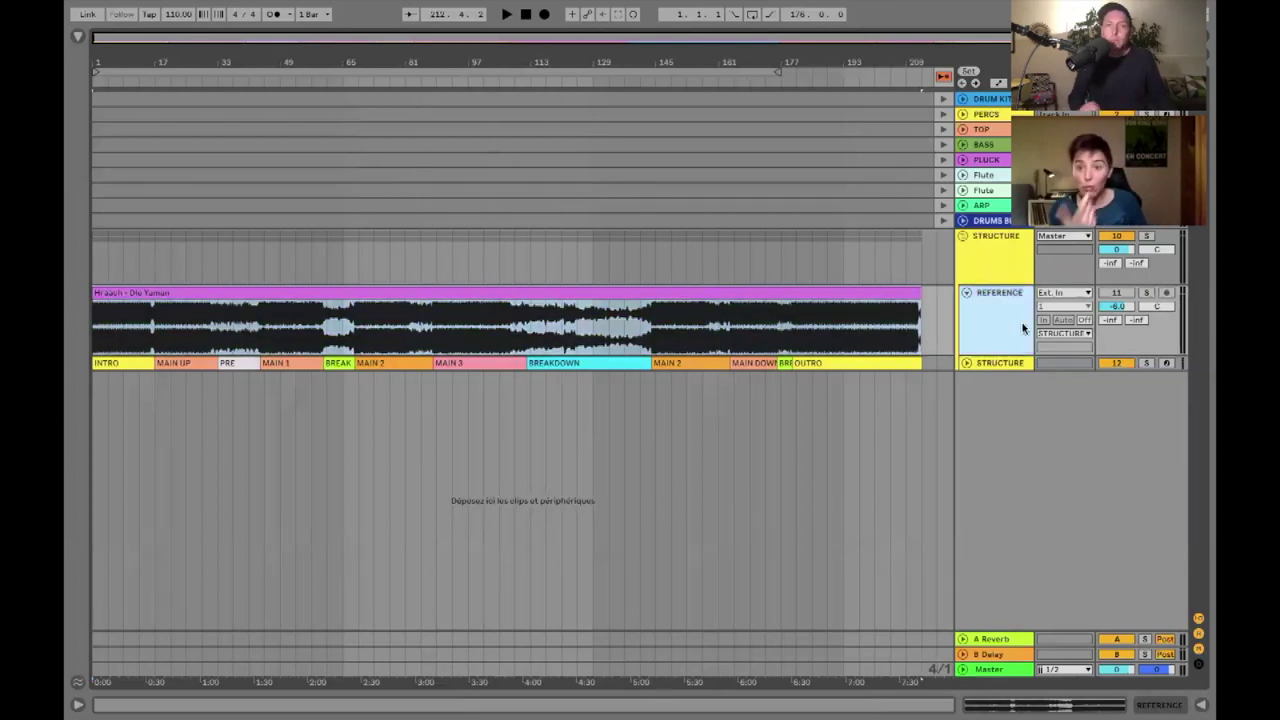
{"action": "left_click", "coordinate": [790, 295]}
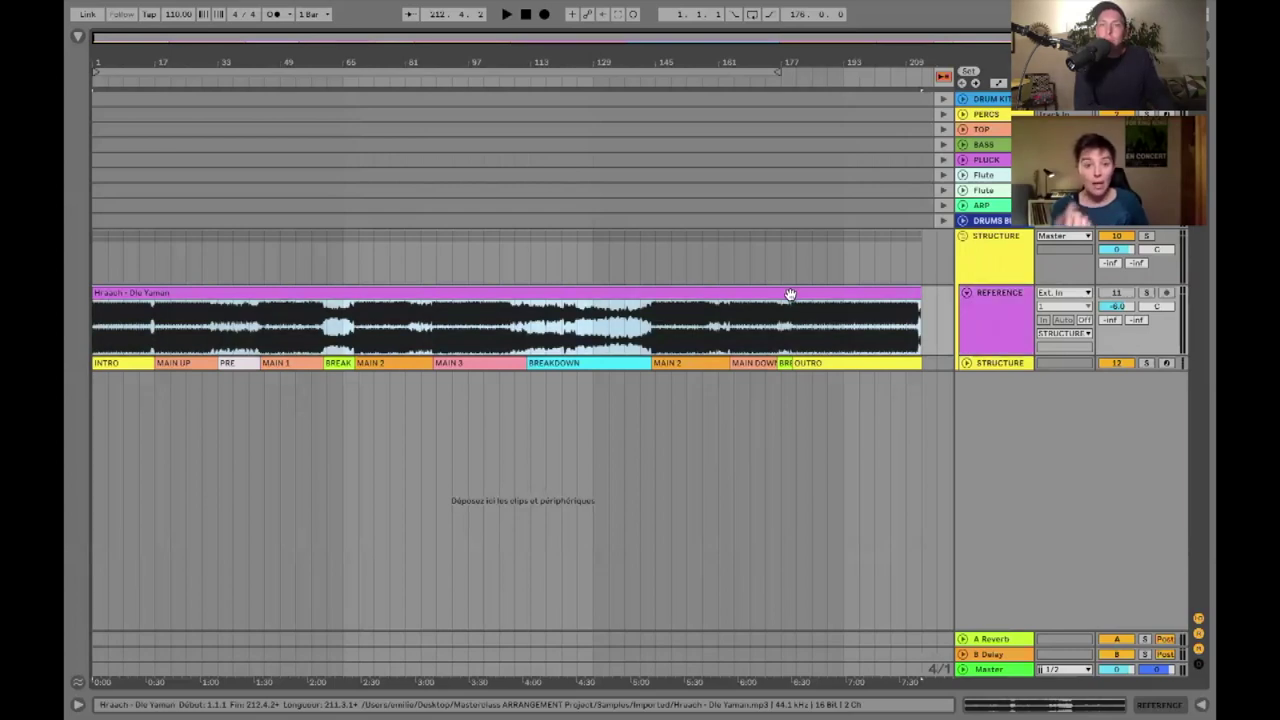
{"action": "double_click", "coordinate": [790, 295]}
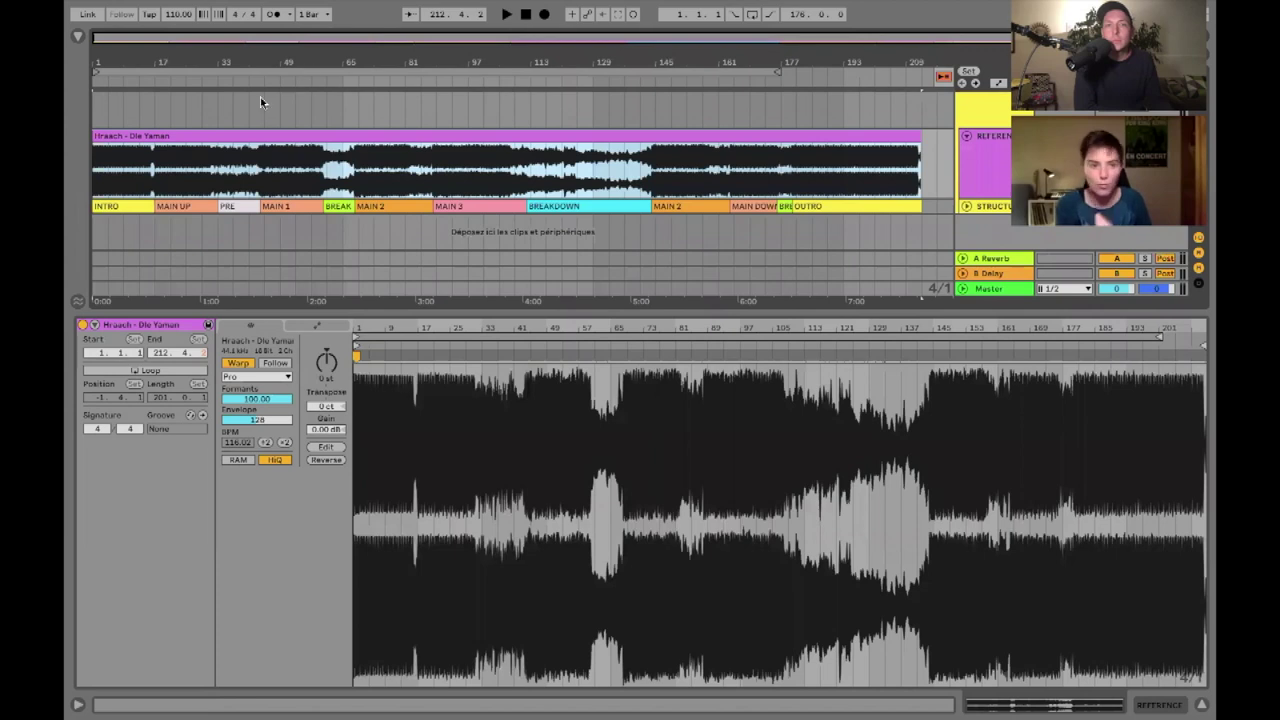
- Unfold the STRUCTURE marker track beneath the REFERENCE track to show its section clips at full height
{"action": "left_click", "coordinate": [1000, 160]}
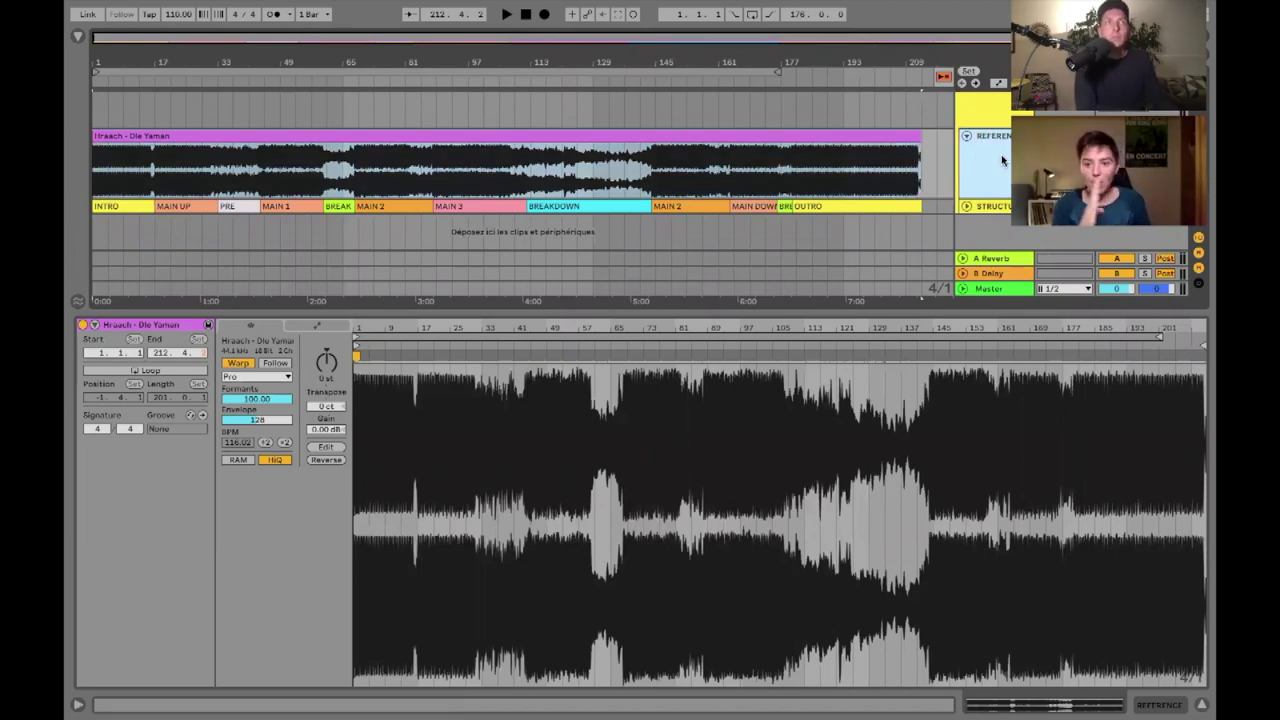
{"action": "left_click", "coordinate": [988, 207]}
{"action": "left_click", "coordinate": [966, 206]}
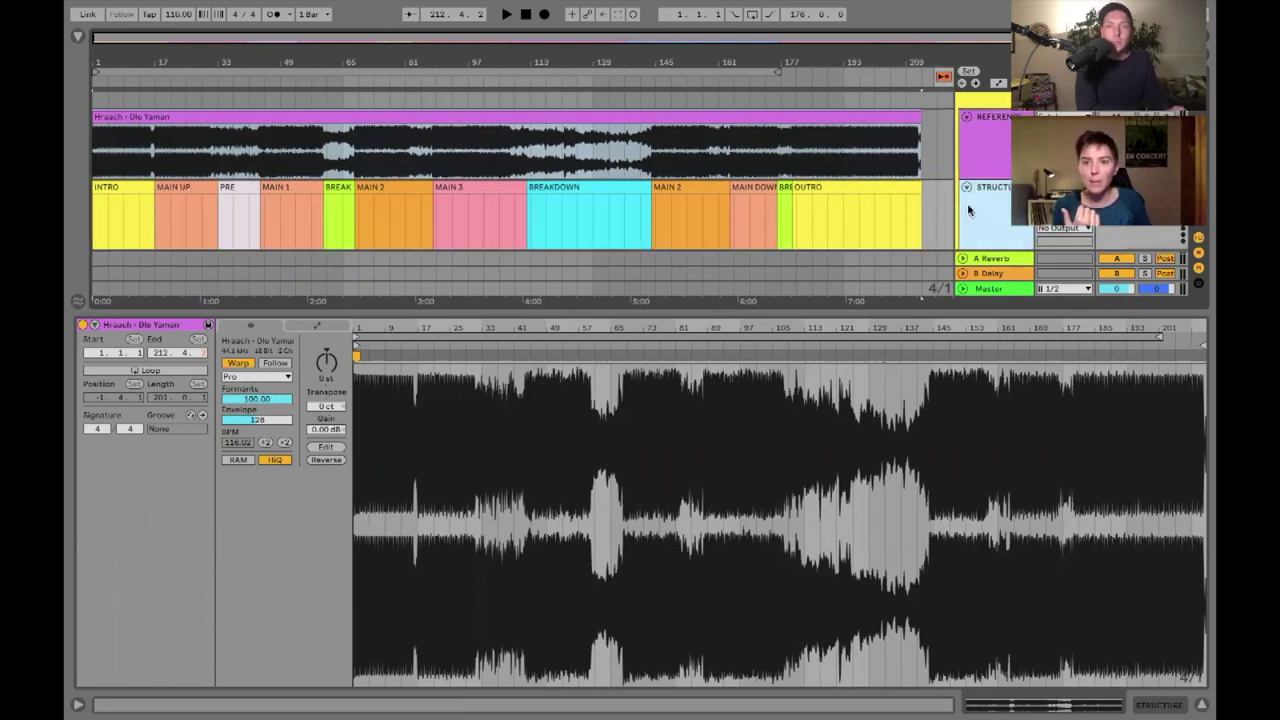
{"action": "scroll", "coordinate": [750, 180], "scroll_direction": "down", "scroll_amount": 2}
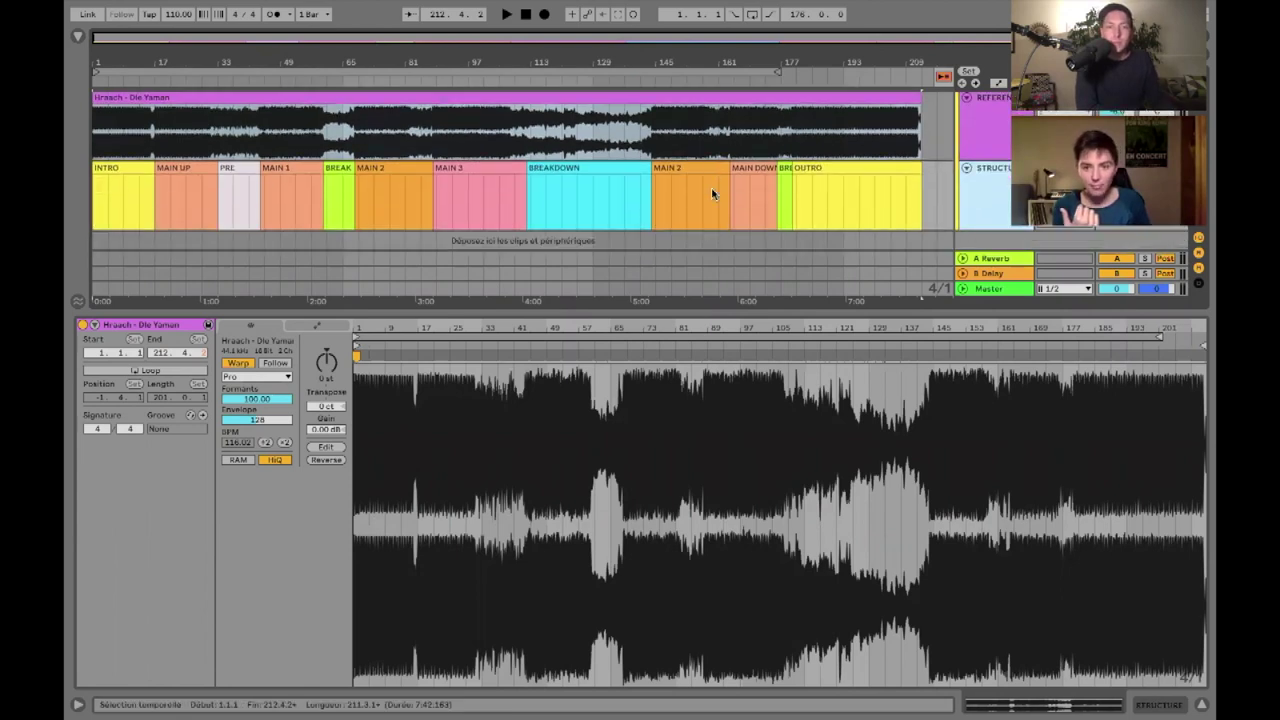
- Inspect the INTRO, MAIN UP and PRE section clips on the STRUCTURE track one after another
{"action": "left_click", "coordinate": [122, 149]}
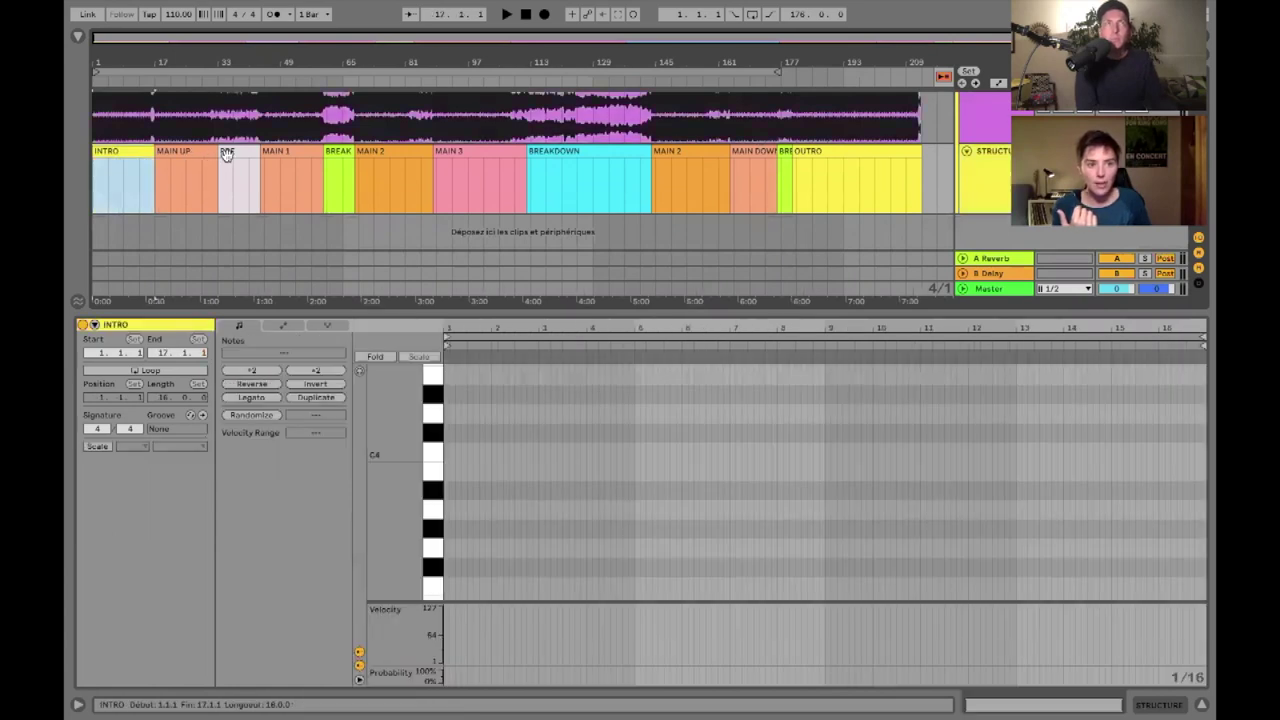
{"action": "left_click", "coordinate": [187, 151]}
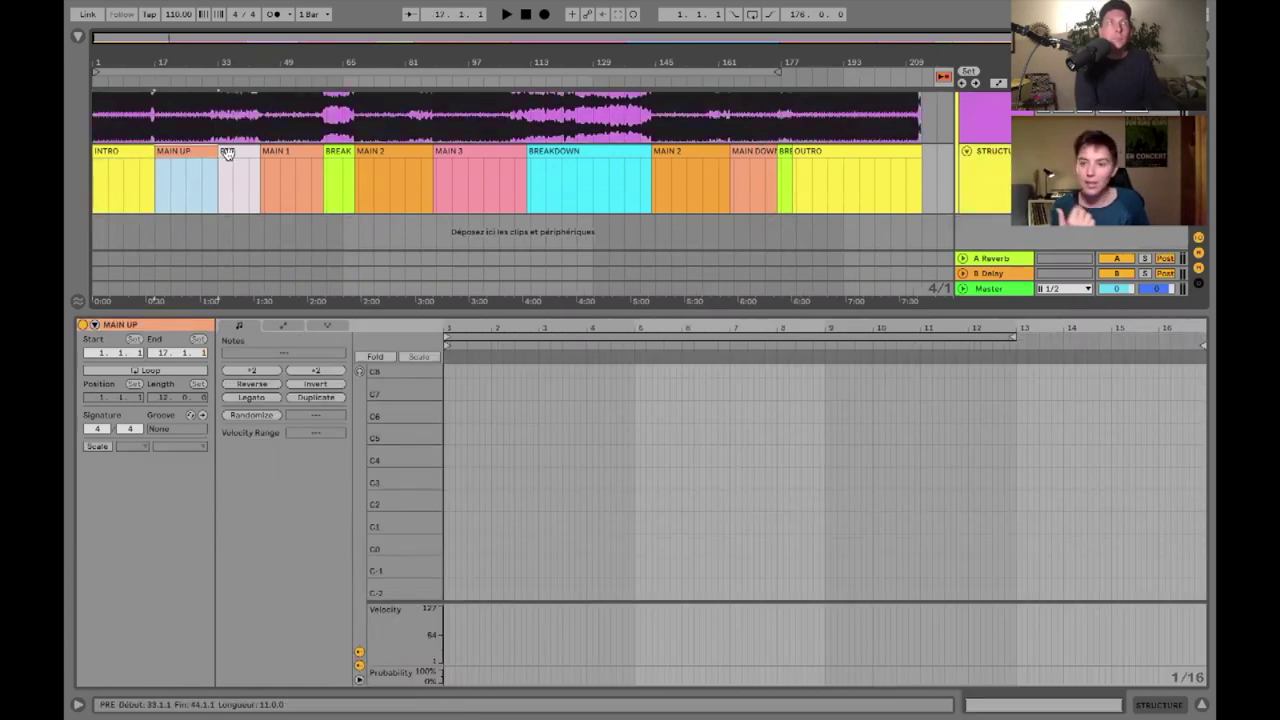
{"action": "left_click", "coordinate": [227, 153]}
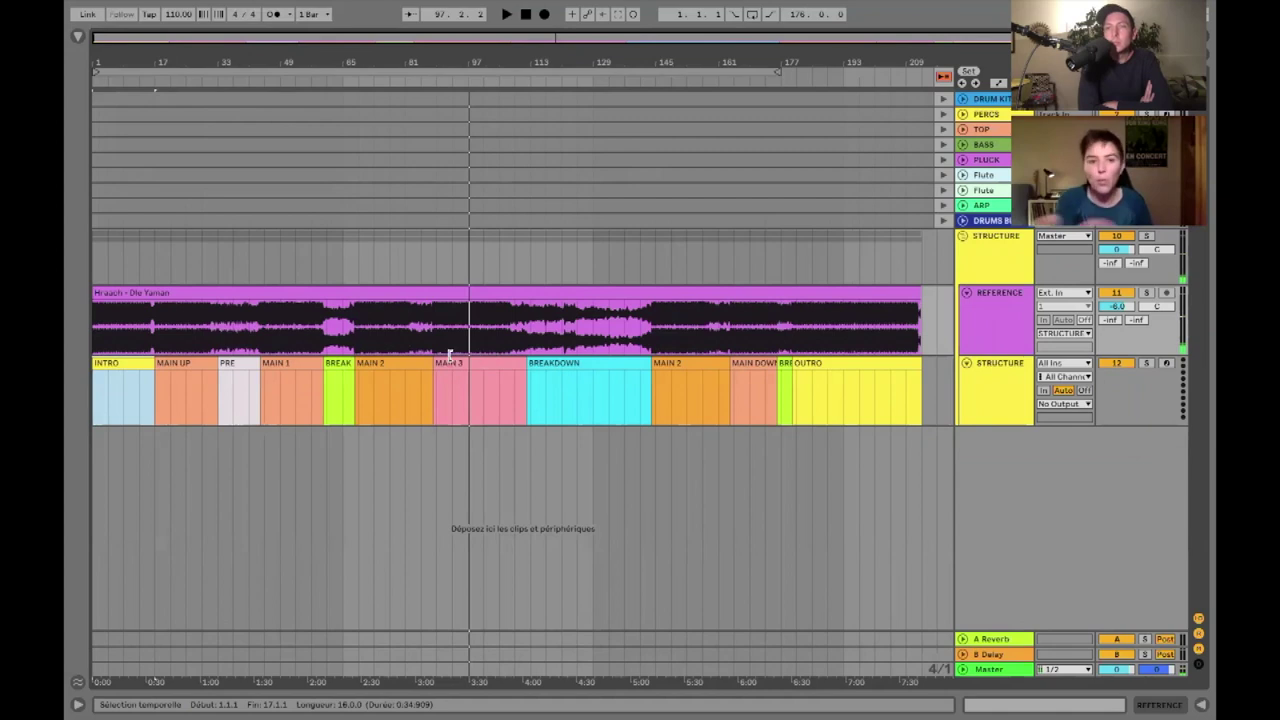
- Replace the MAIN 3 clip on the STRUCTURE track with an empty 24-bar MIDI clip from bar 88 to bar 112, named Main 3
{"action": "left_click_drag", "start_coordinate": [477, 62], "coordinate": [509, 375]}
{"action": "left_click", "coordinate": [452, 420]}
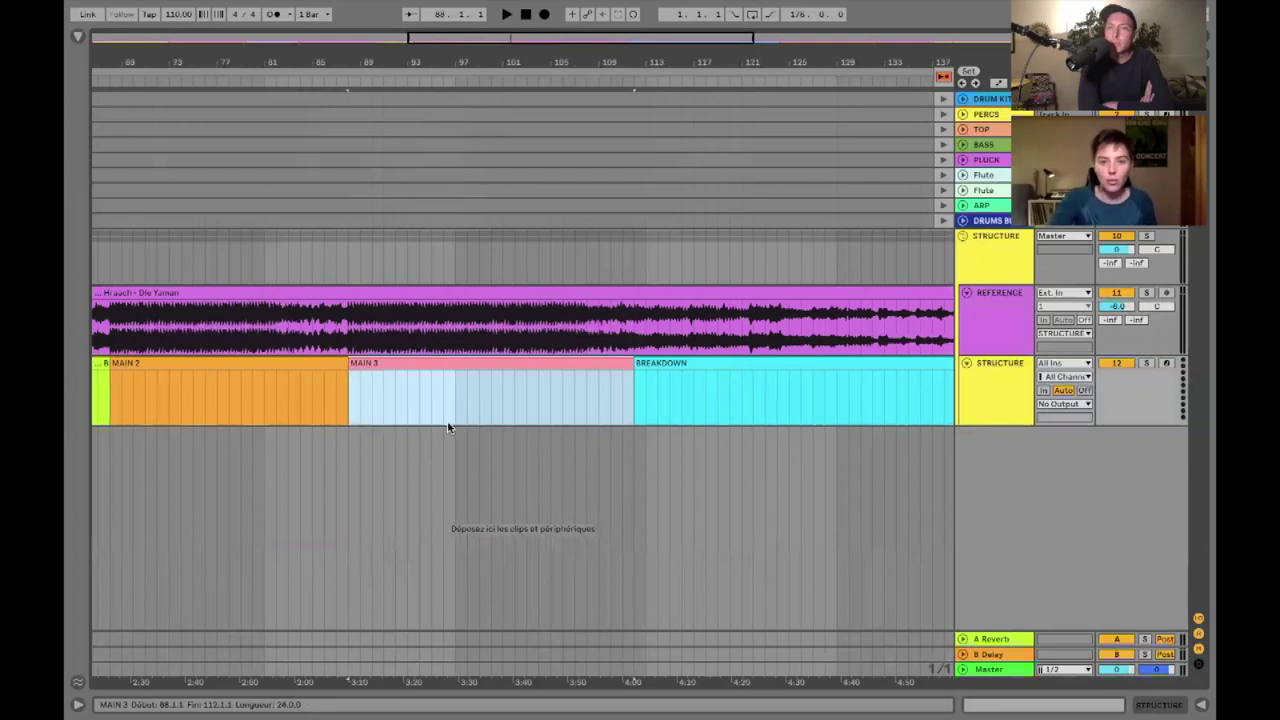
{"action": "left_click_drag", "start_coordinate": [351, 374], "coordinate": [627, 416]}
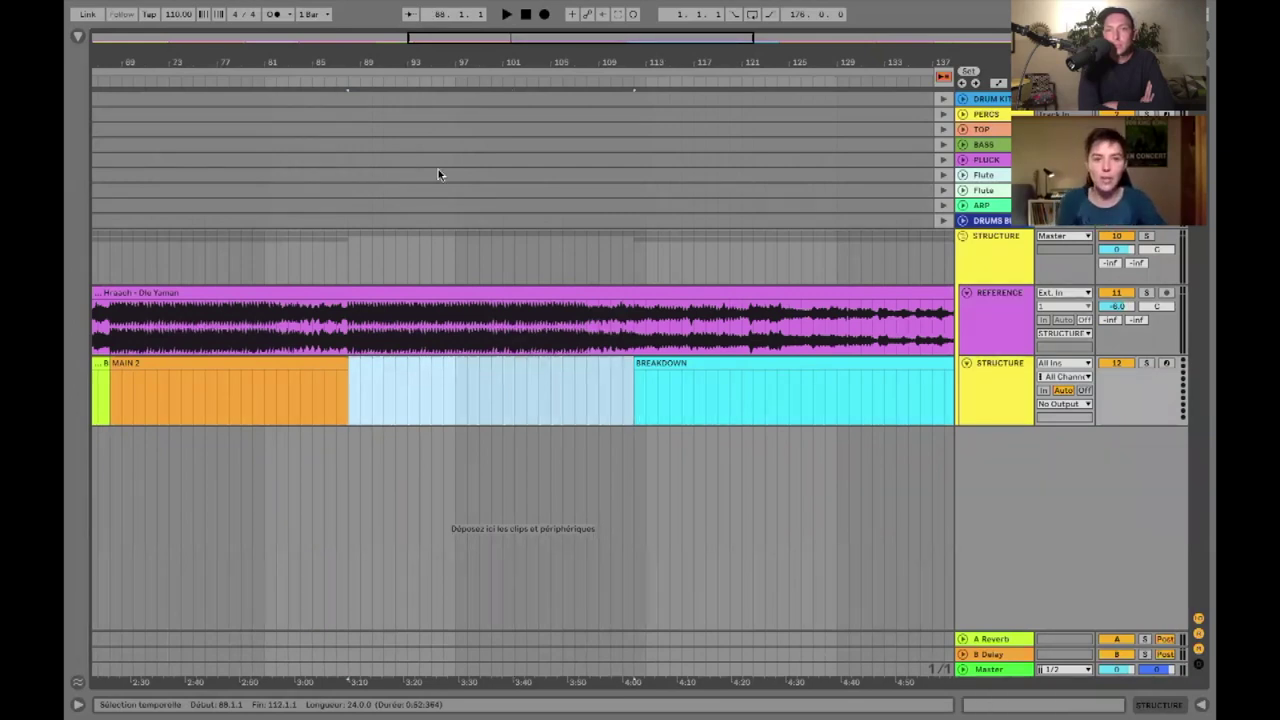
{"action": "key", "text": "super+shift+m"}
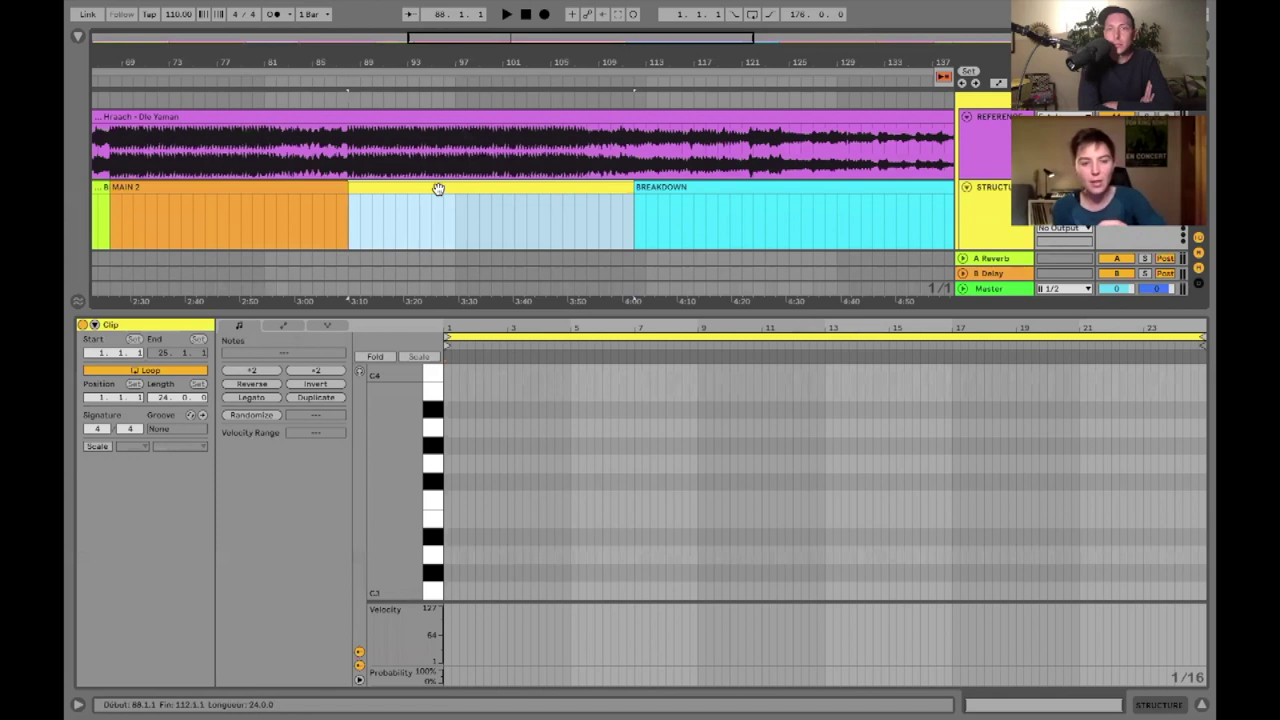
{"action": "key", "text": "super+r"}
{"action": "type", "text": "Main"}
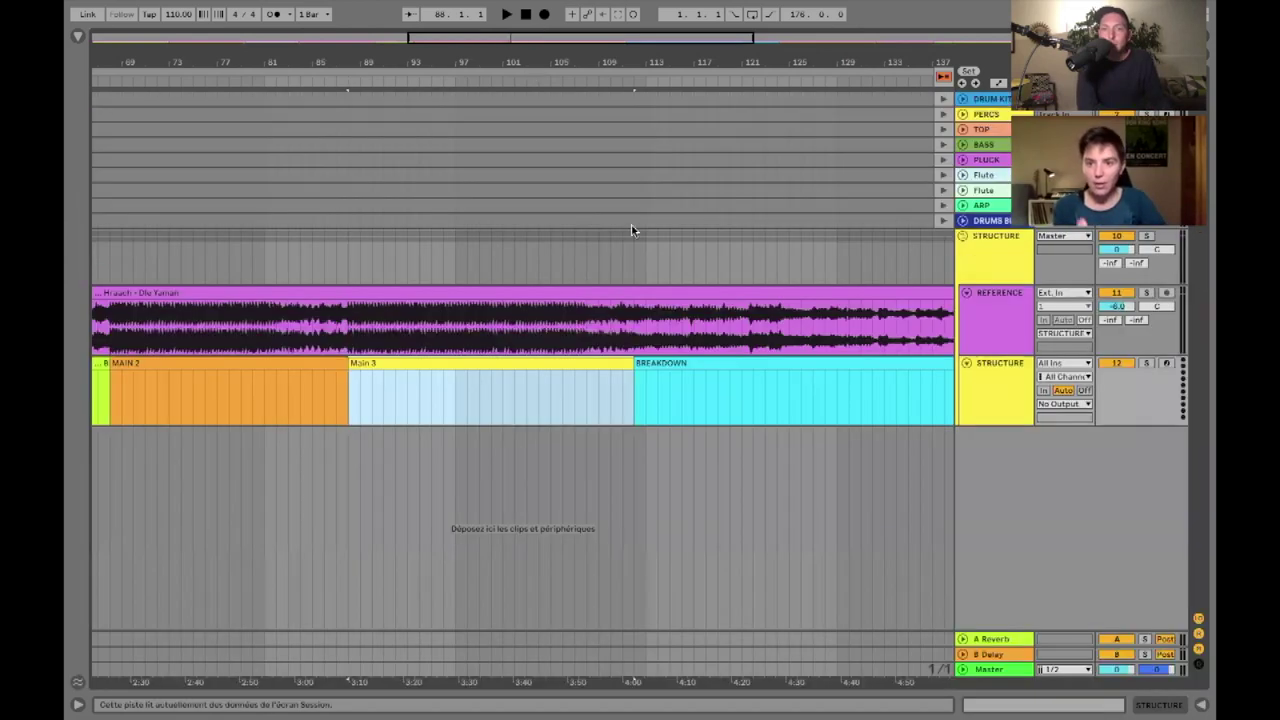
- Mute the REFERENCE track and fold it down to its minimum height
{"action": "left_click", "coordinate": [985, 298]}
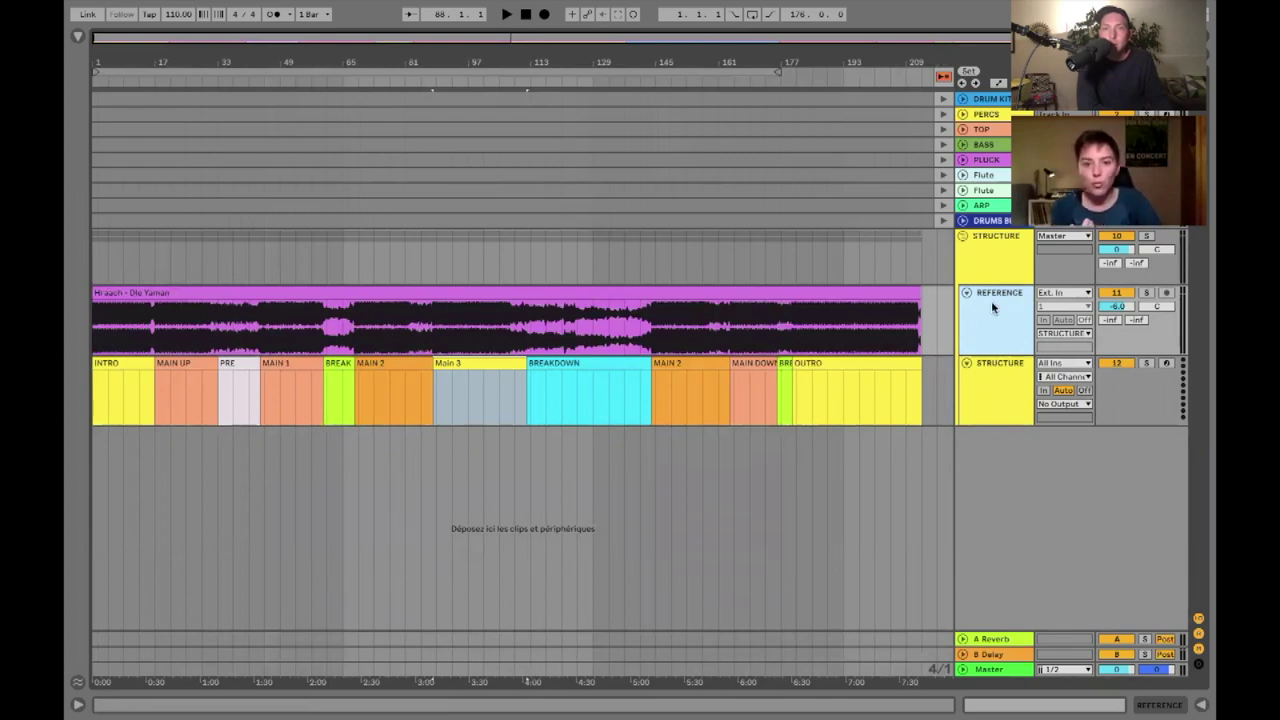
{"action": "left_click", "coordinate": [1115, 294]}
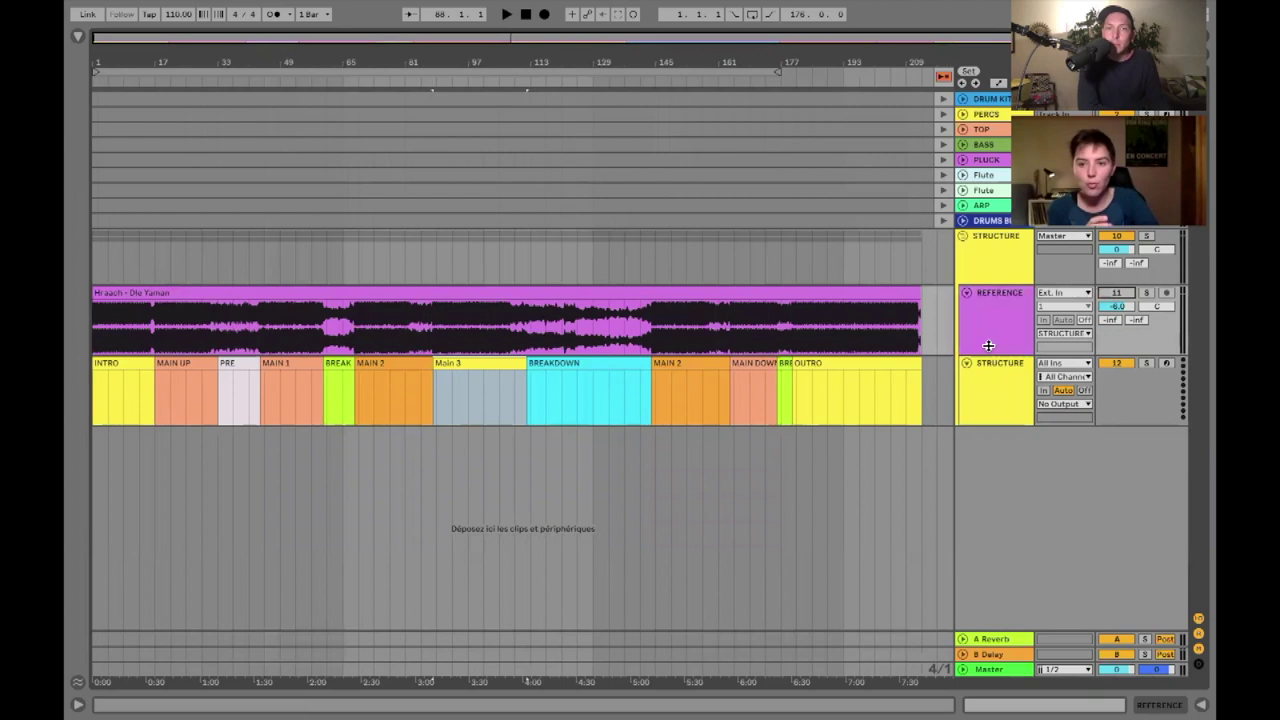
{"action": "left_click", "coordinate": [988, 294]}
{"action": "key", "text": "alt+minus"}
{"action": "key", "text": "alt+minus"}
{"action": "key", "text": "alt+minus"}
{"action": "key", "text": "alt+minus"}
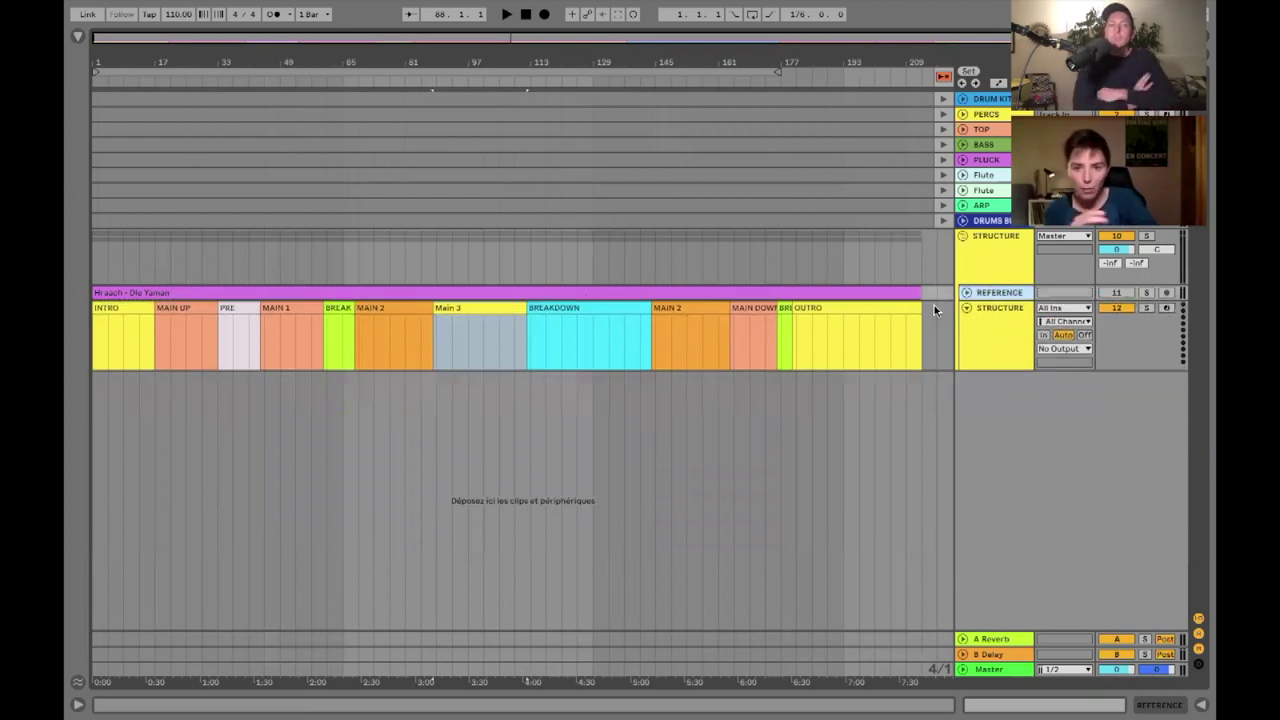
{"action": "left_click", "coordinate": [990, 309]}
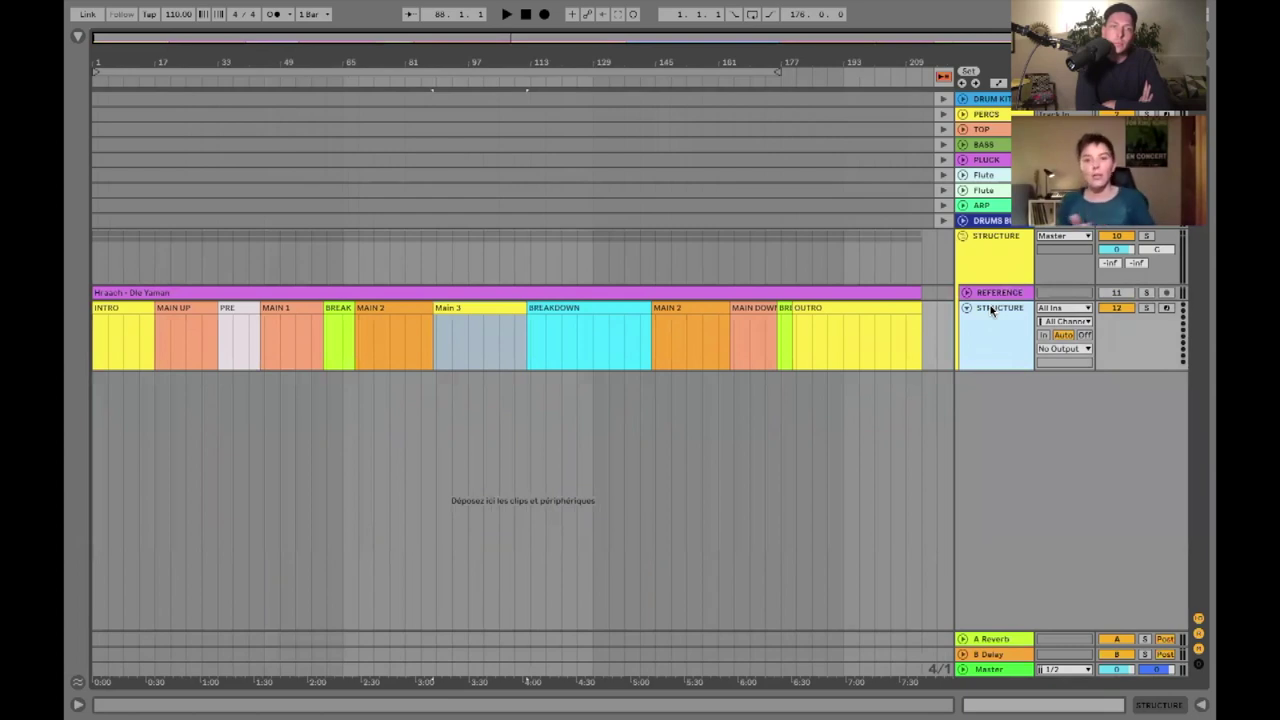
{"action": "left_click", "coordinate": [897, 311]}
{"action": "left_click", "coordinate": [996, 310]}
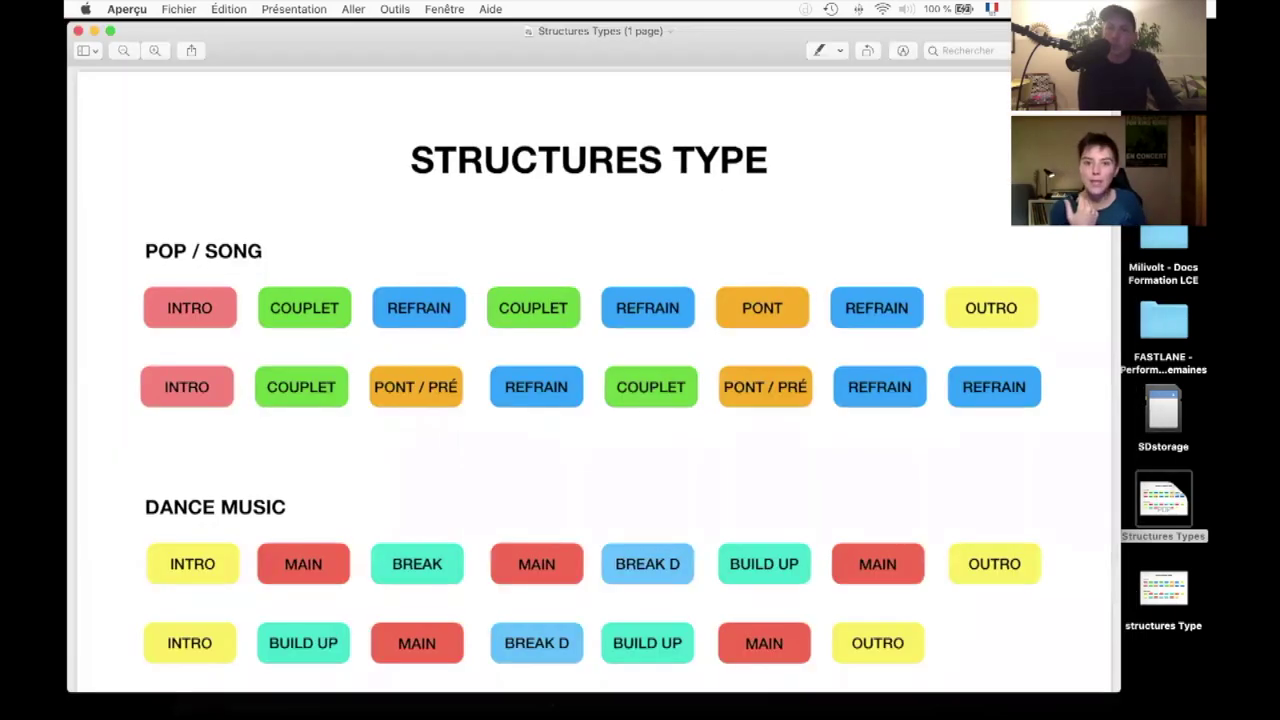
- Enlarge the Structures Types document in Preview and show it full screen to examine the pop and dance music structures
{"action": "key", "text": "super+plus"}
{"action": "key", "text": "super+plus"}
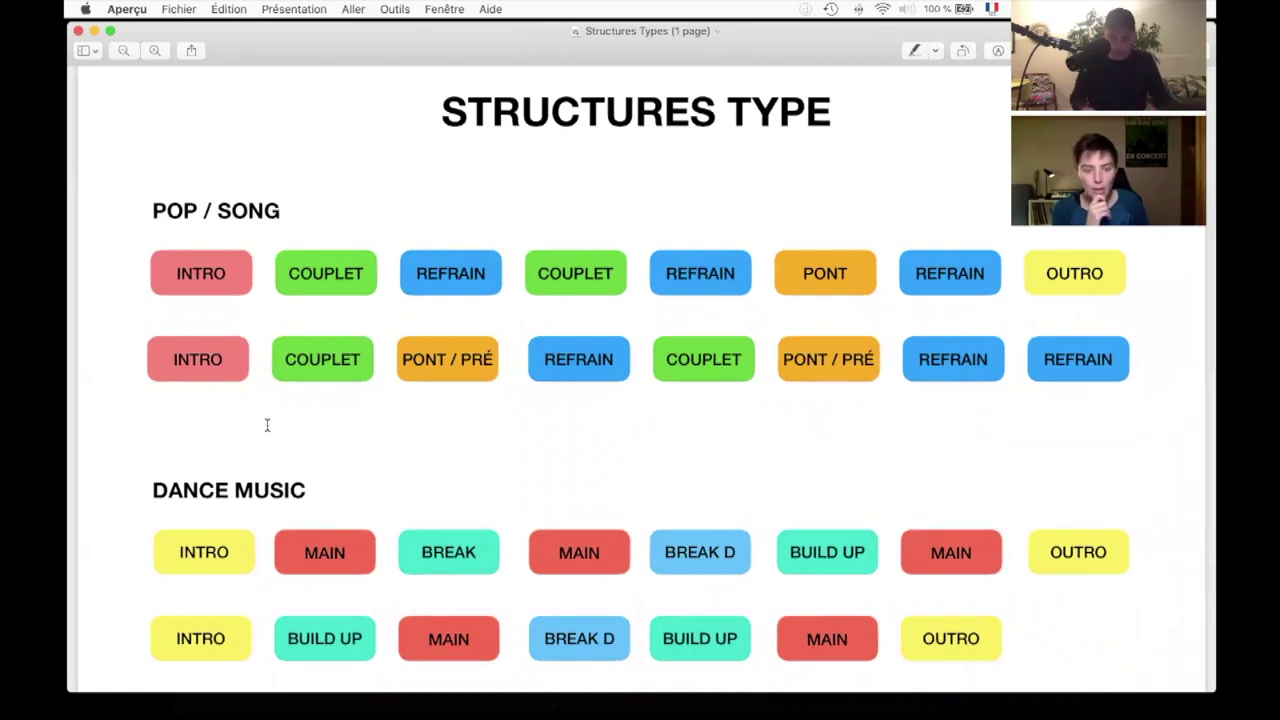
{"action": "left_click", "coordinate": [110, 31]}
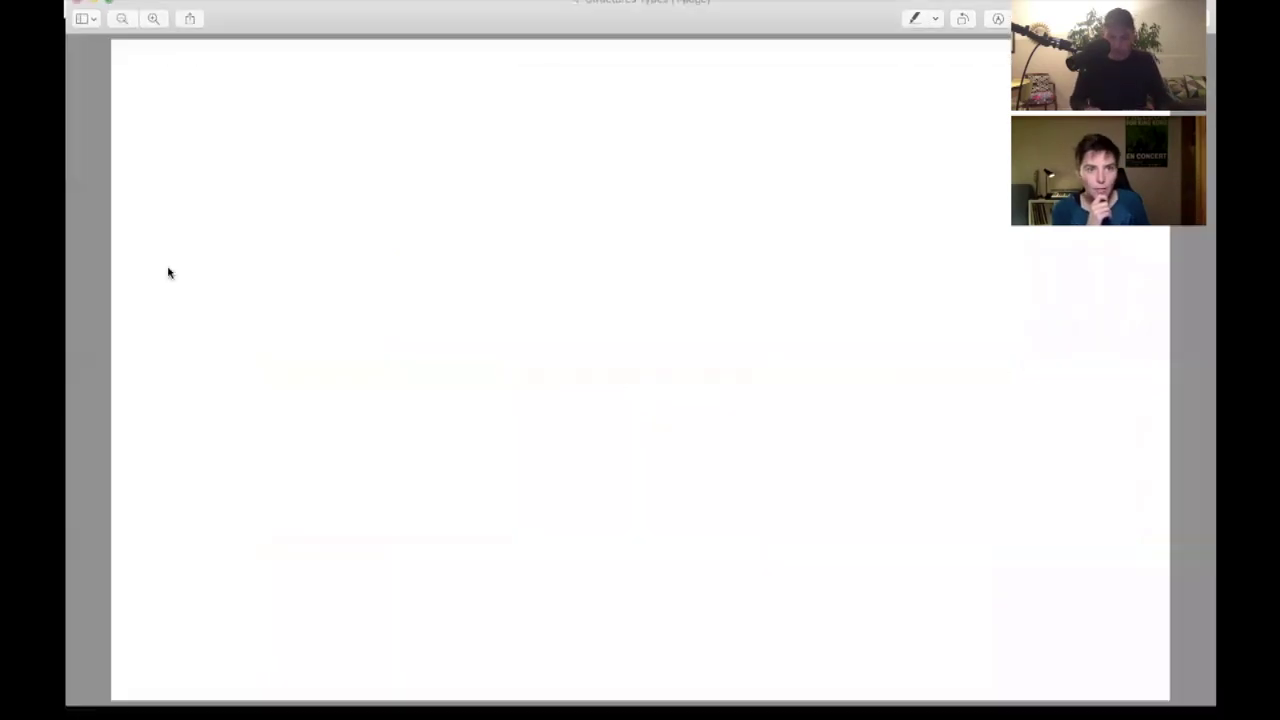
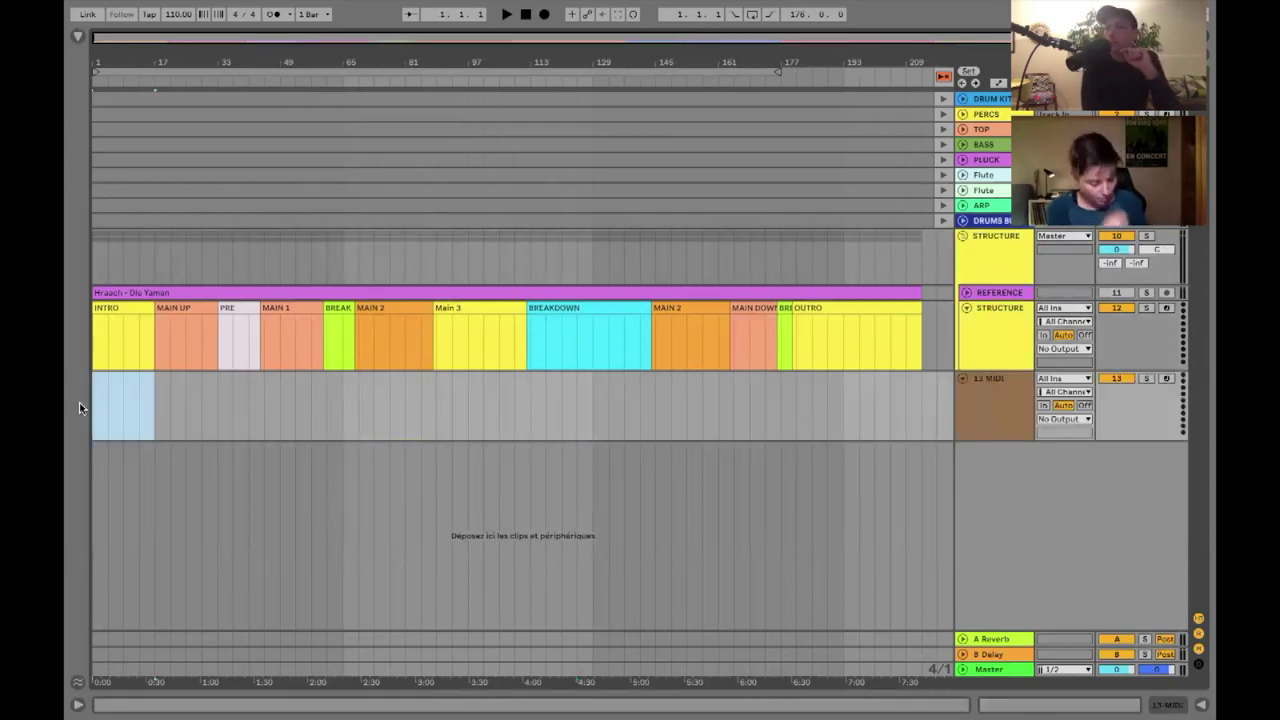
- Create an empty 16-bar MIDI clip from bar 1 to bar 17 on the 13 MIDI track and name it INTRO
{"action": "key", "text": "ctrl+shift+m"}
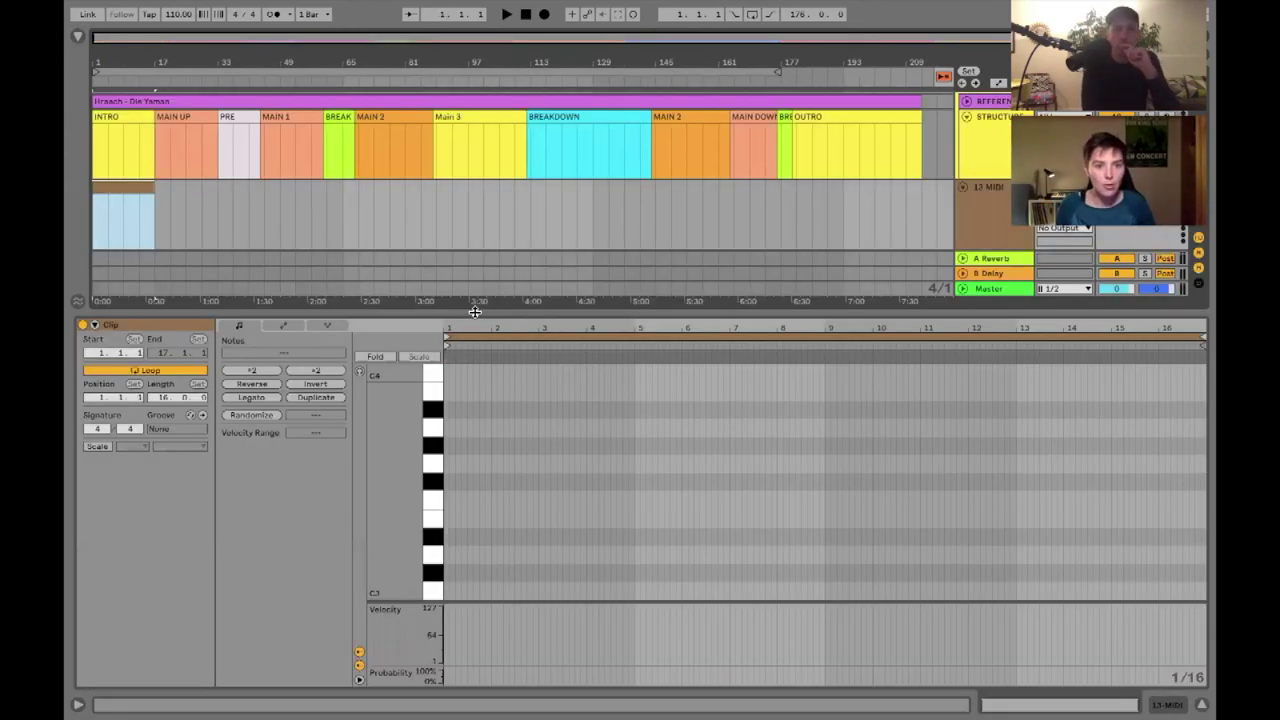
{"action": "key", "text": "ctrl+alt+l"}
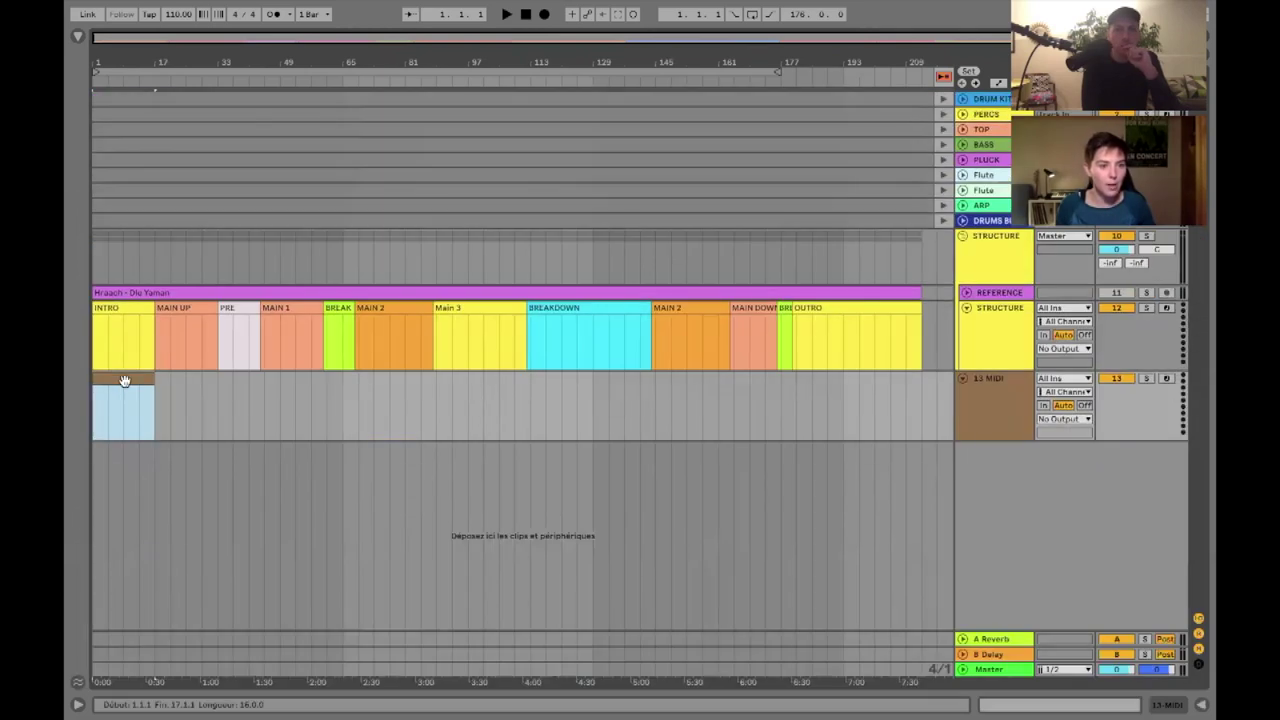
{"action": "left_click", "coordinate": [124, 380]}
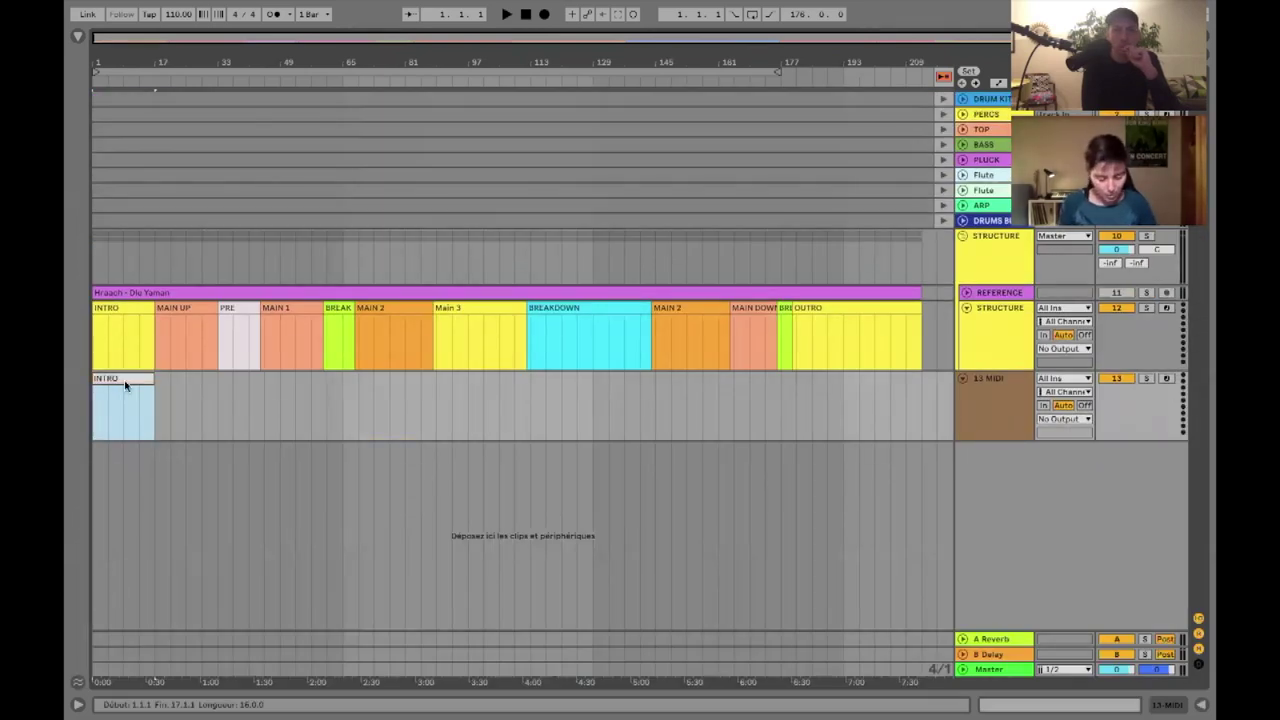
- Add a 16-bar MIDI clip from bar 17 to bar 33 right after INTRO and name it COUPLET
{"action": "left_click_drag", "start_coordinate": [155, 396], "coordinate": [211, 400]}
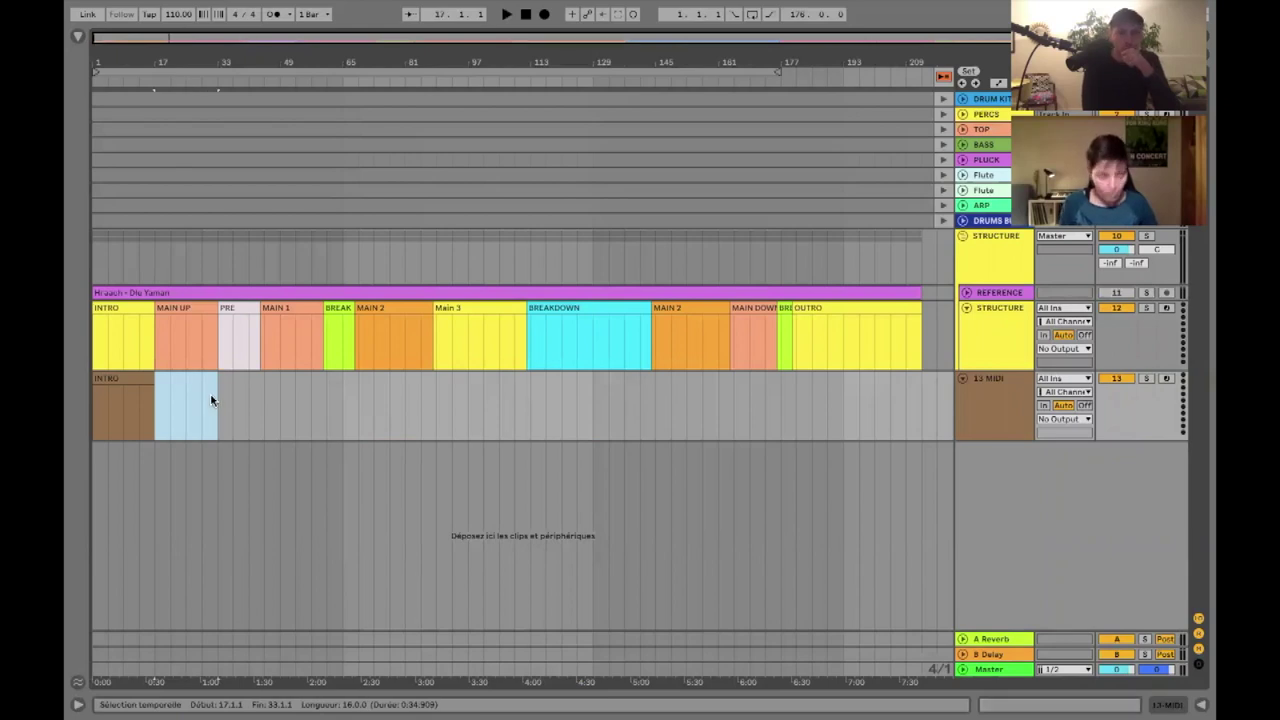
{"action": "key", "text": "ctrl+shift+m"}
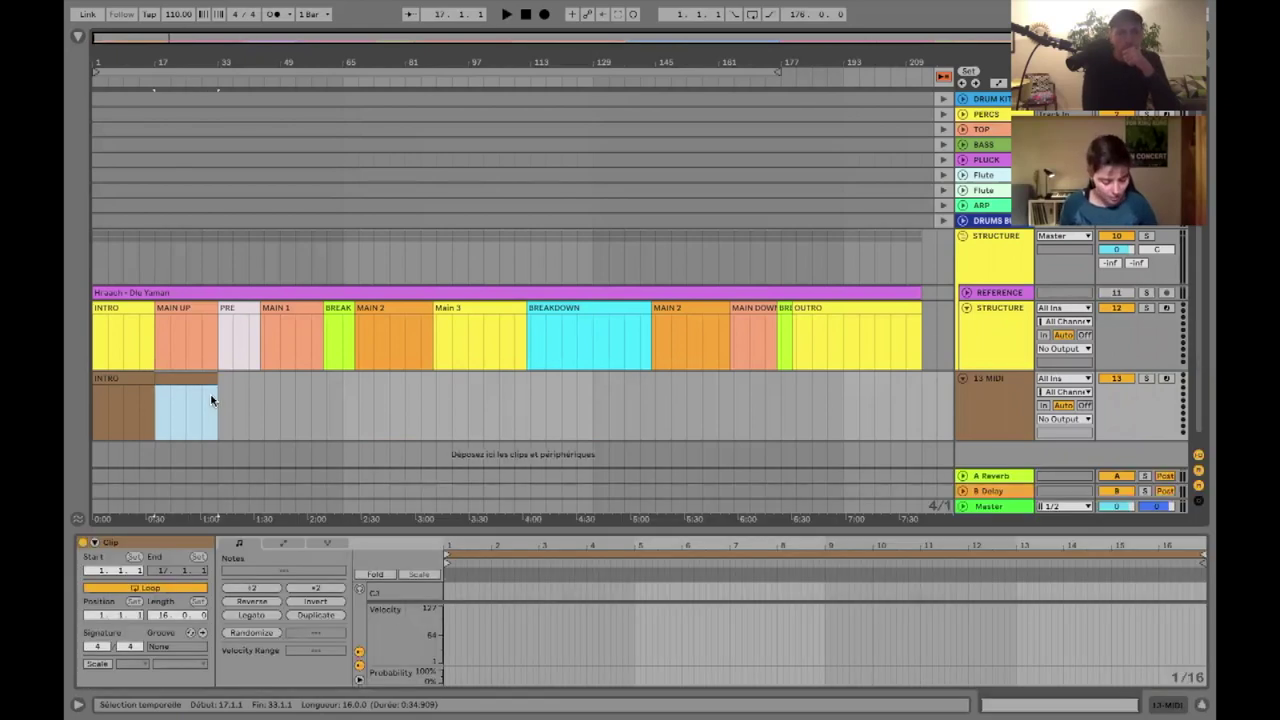
{"action": "key", "text": "ctrl+r"}
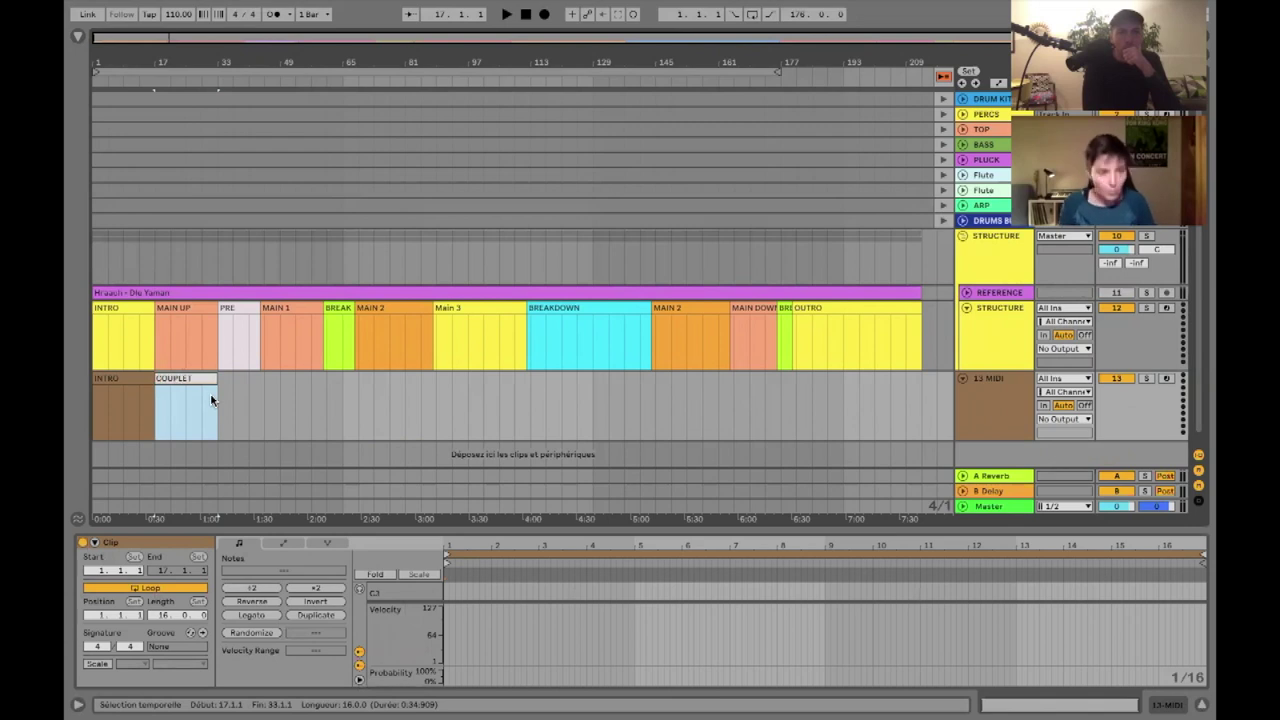
{"action": "key", "text": "Return"}
- Add a 16-bar MIDI clip named REFRAIN from bar 33 to bar 49 and duplicate COUPLET and REFRAIN right after it, up to bar 81
{"action": "left_click_drag", "start_coordinate": [244, 401], "coordinate": [281, 406]}
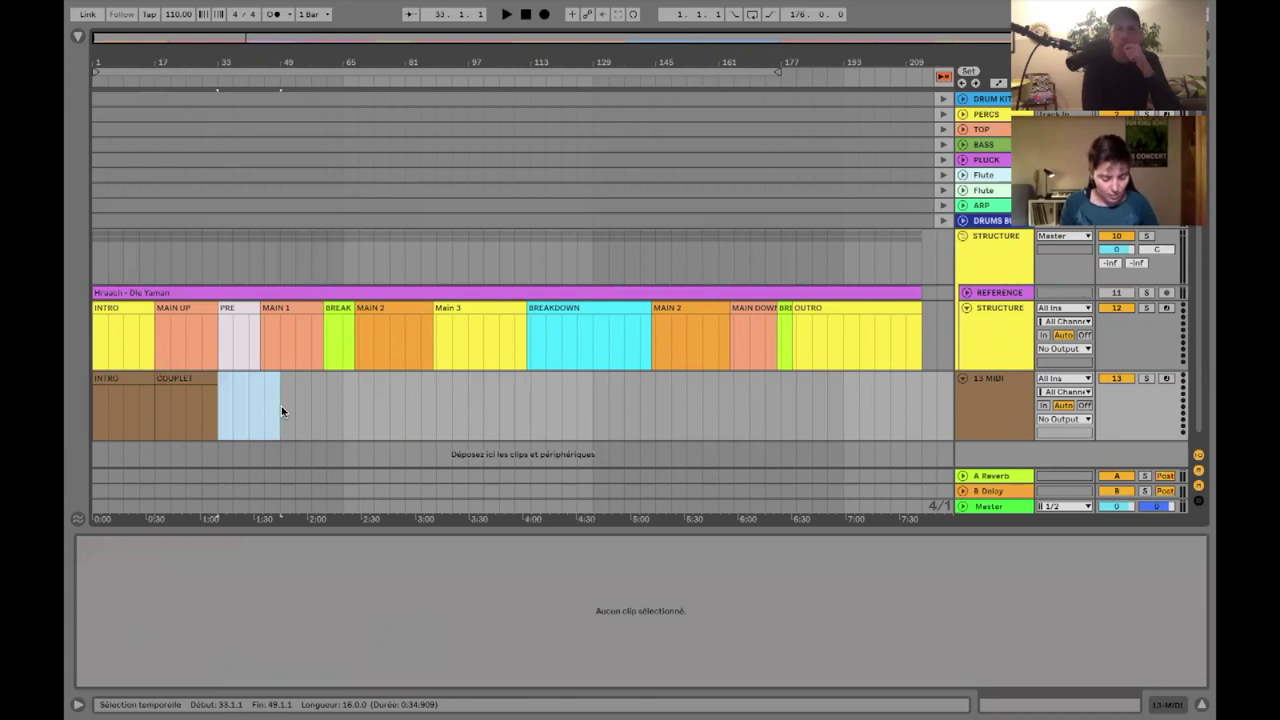
{"action": "key", "text": "ctrl+shift+m"}
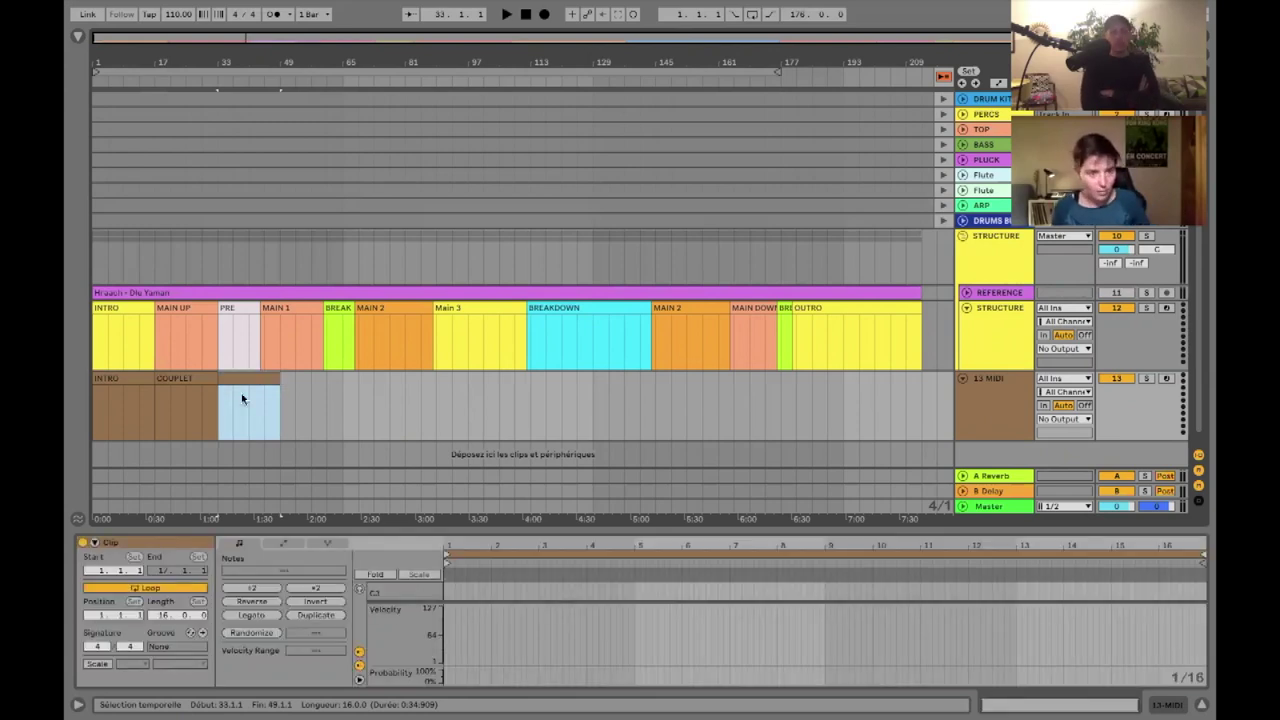
{"action": "left_click", "coordinate": [240, 377]}
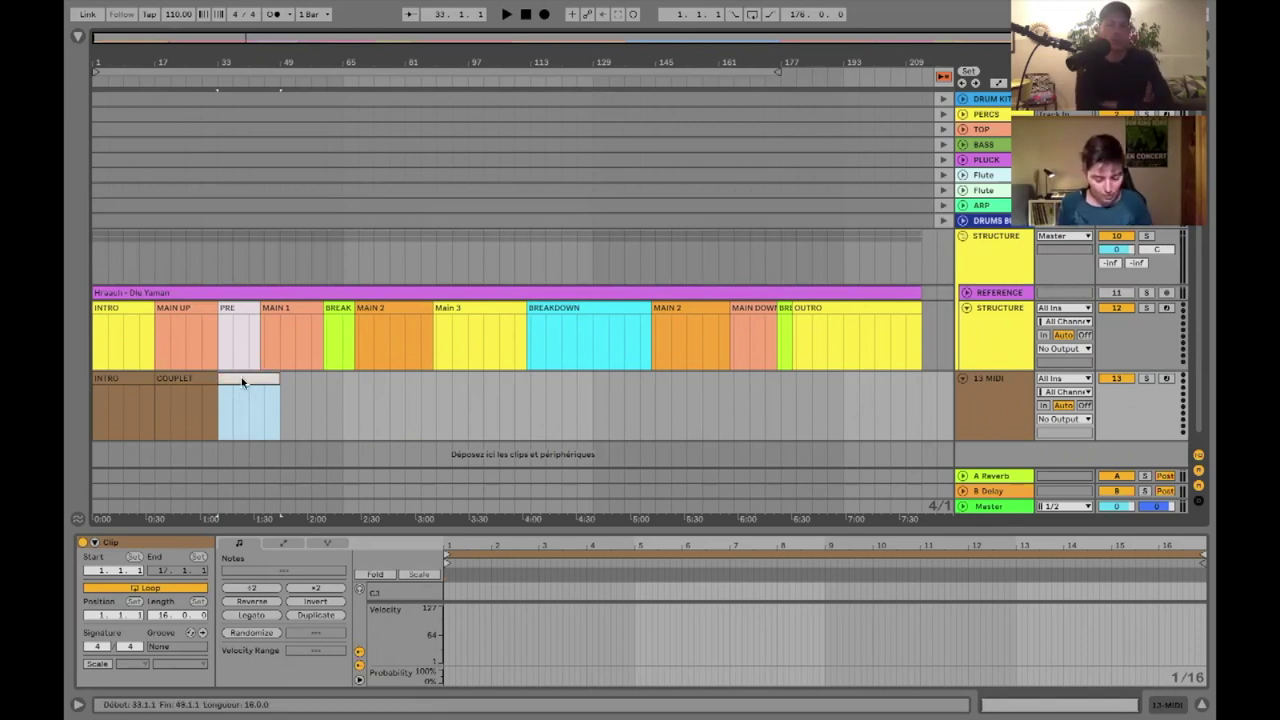
{"action": "left_click_drag", "start_coordinate": [286, 402], "coordinate": [154, 390]}
{"action": "key", "text": "ctrl+d"}
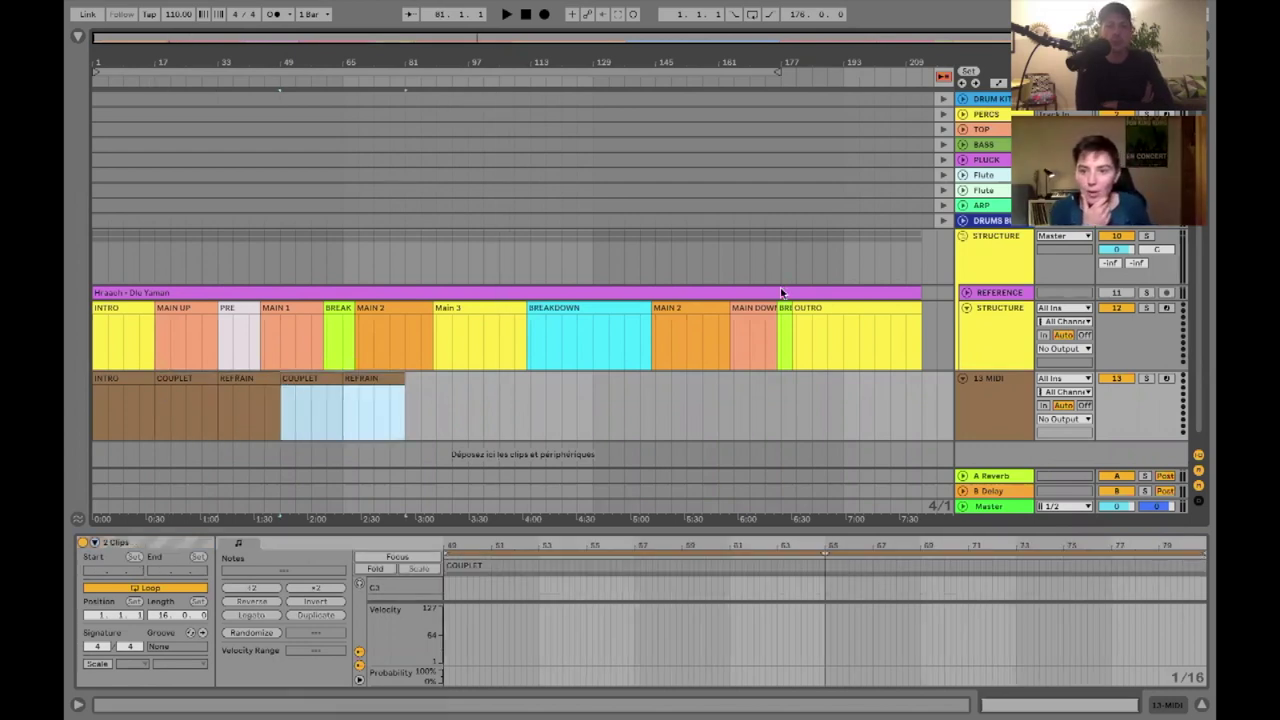
- Rename the 13 MIDI track as STRUCTURE POP
{"action": "left_click", "coordinate": [1020, 377]}
{"action": "key", "text": "ctrl+r"}
{"action": "type", "text": "STRUCTURE"}
{"action": "key", "text": "Return"}
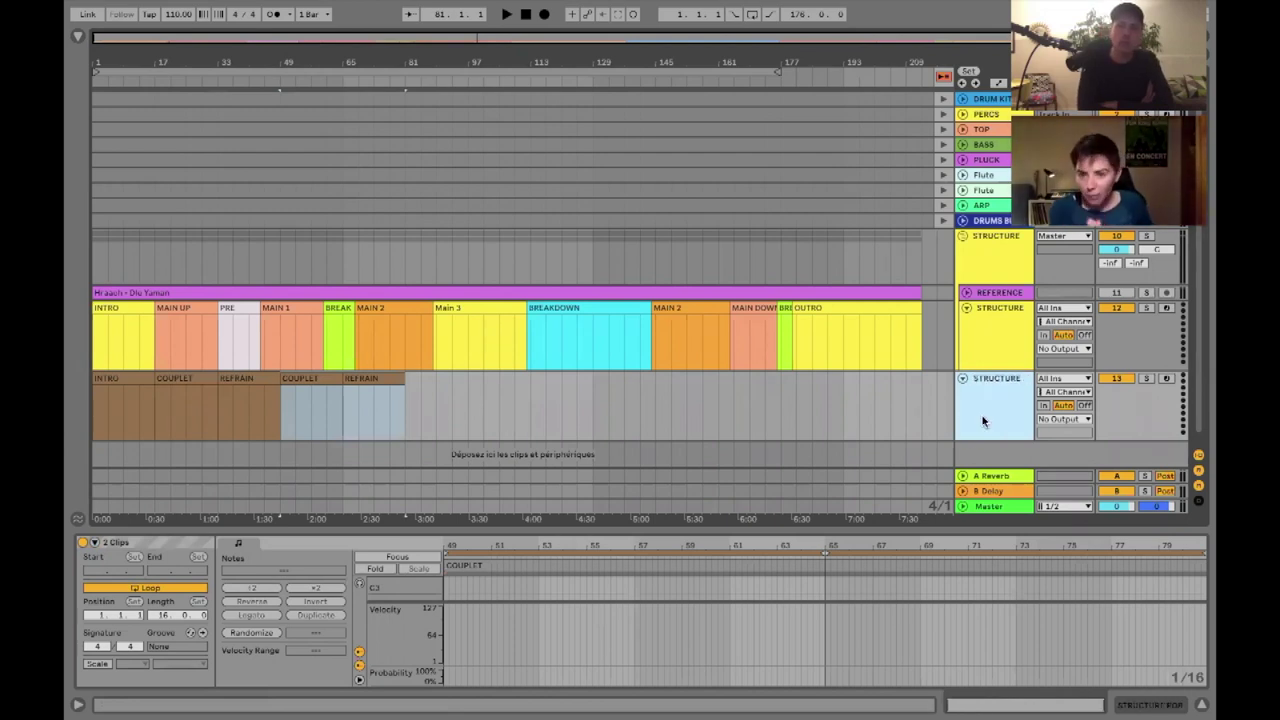
{"action": "right_click", "coordinate": [997, 382]}
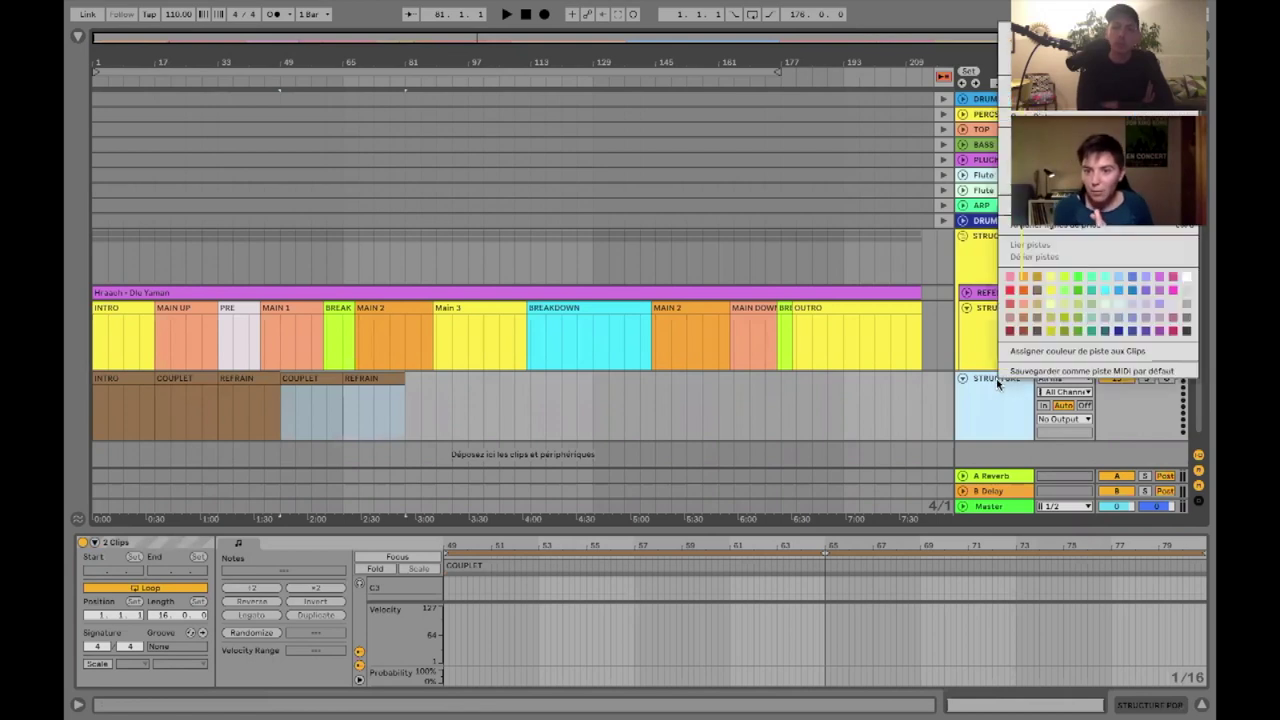
{"action": "left_click", "coordinate": [628, 222]}
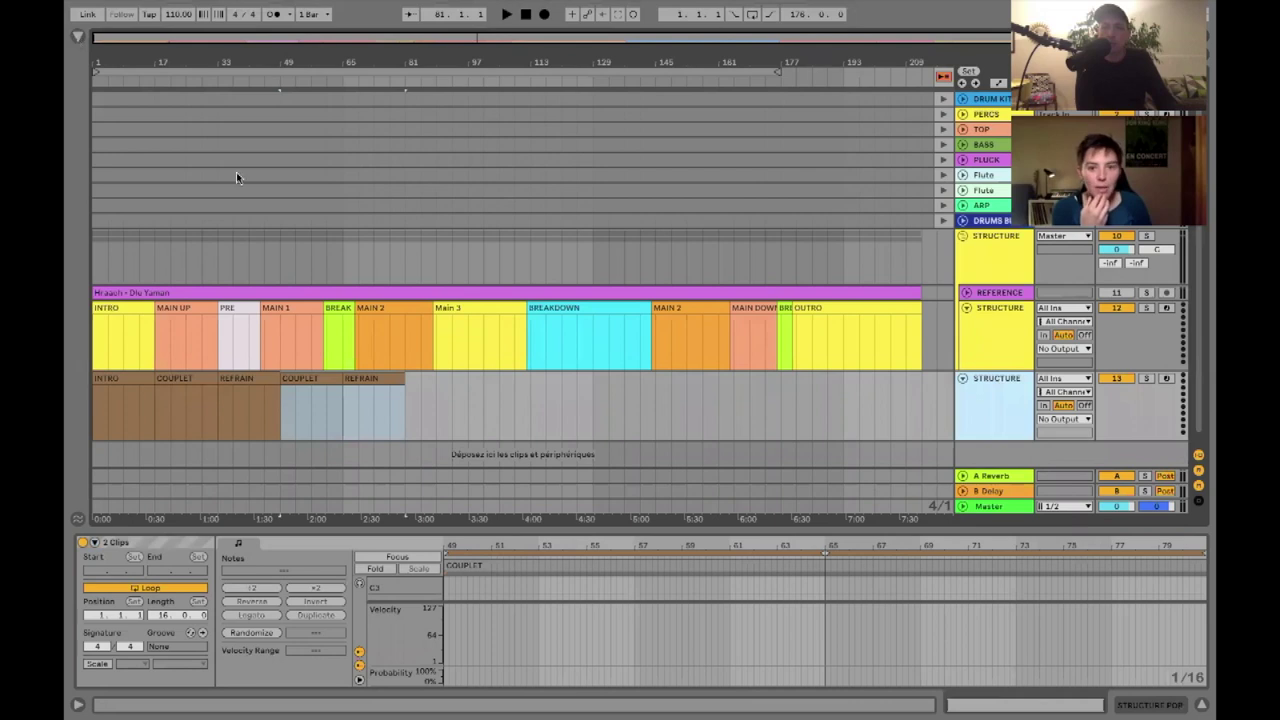
- Show the browser and save the STRUCTURE POP track to the user library
{"action": "key", "text": "super+alt+b"}
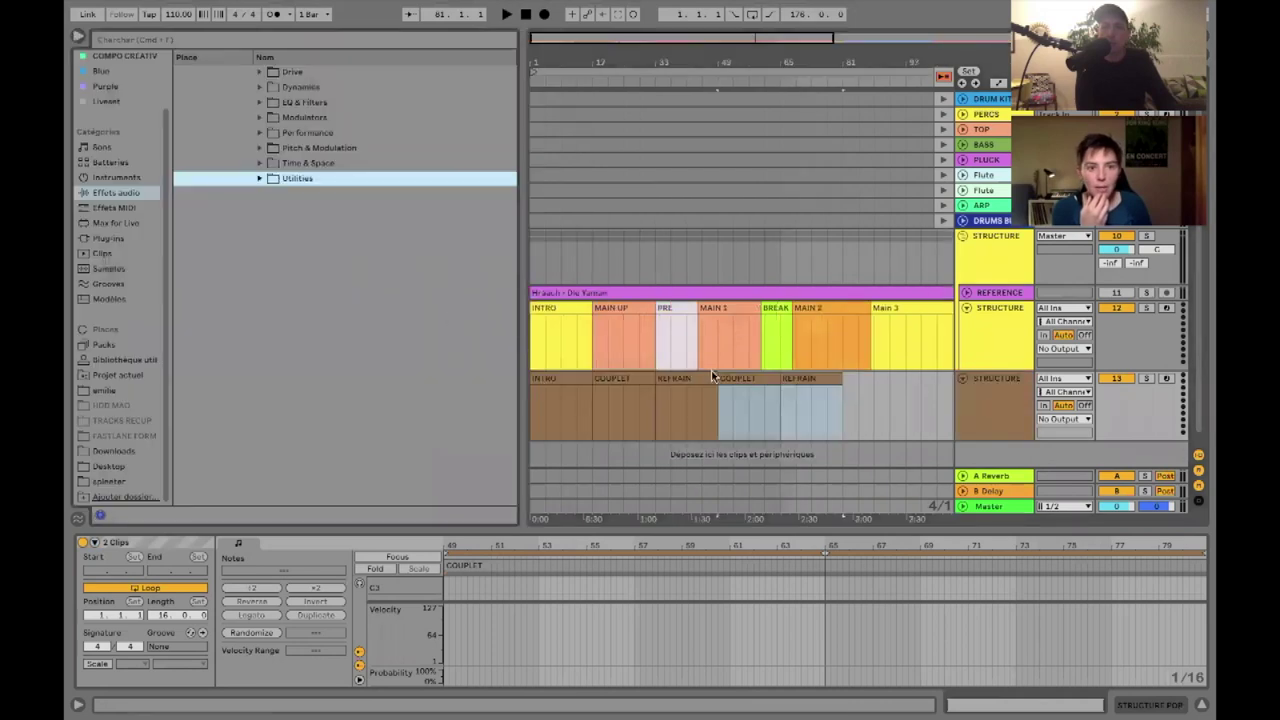
{"action": "left_click", "coordinate": [1001, 382]}
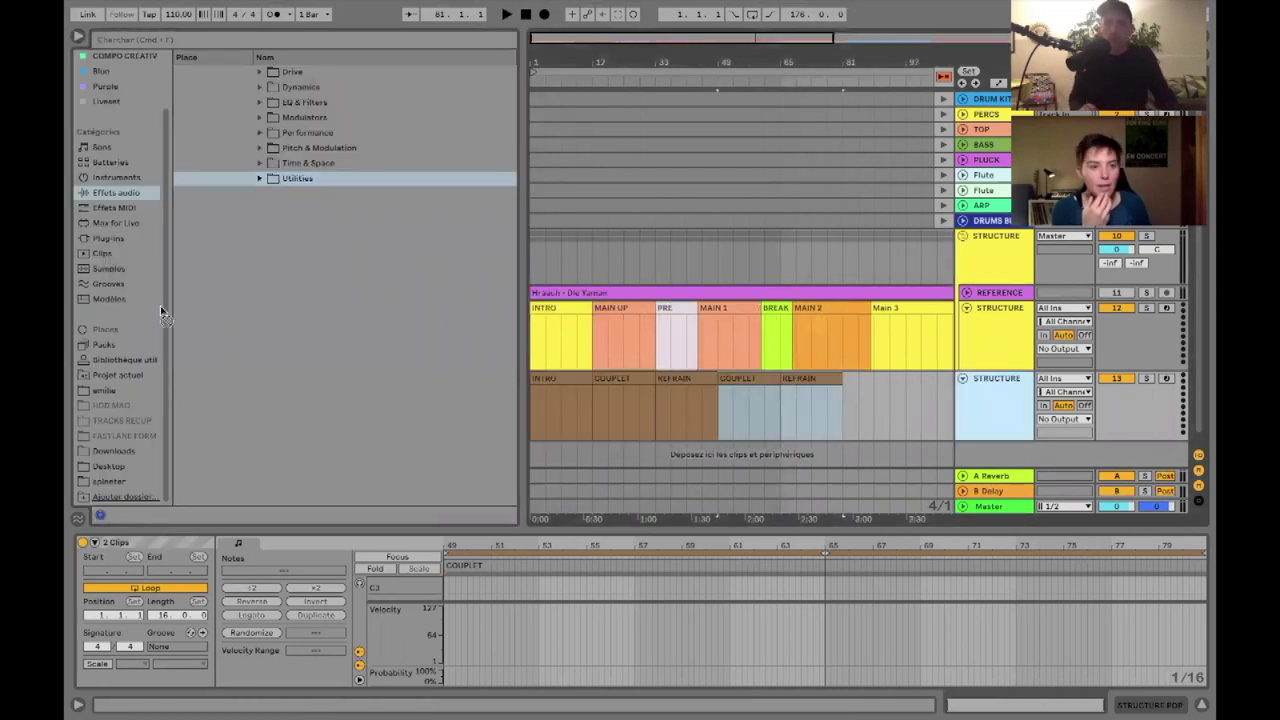
{"action": "left_click", "coordinate": [112, 362]}
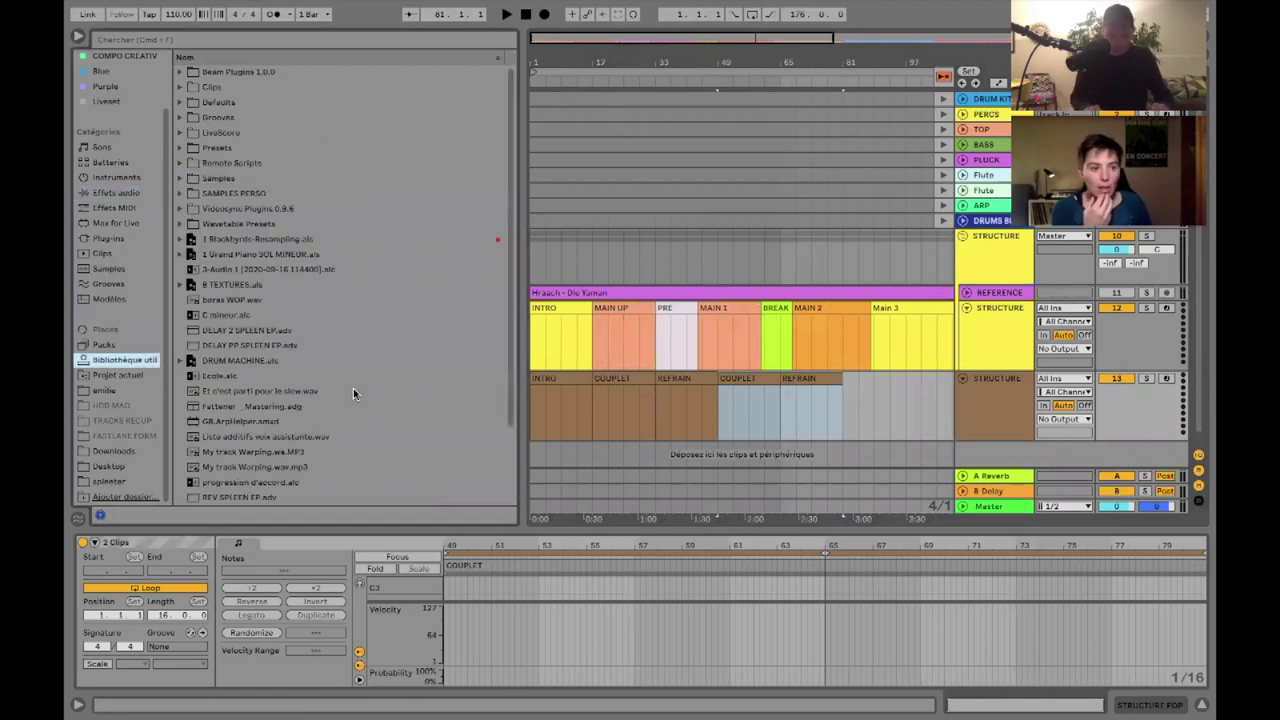
{"action": "scroll", "coordinate": [353, 388], "scroll_direction": "down", "scroll_amount": 3}
{"action": "left_click", "coordinate": [278, 436]}
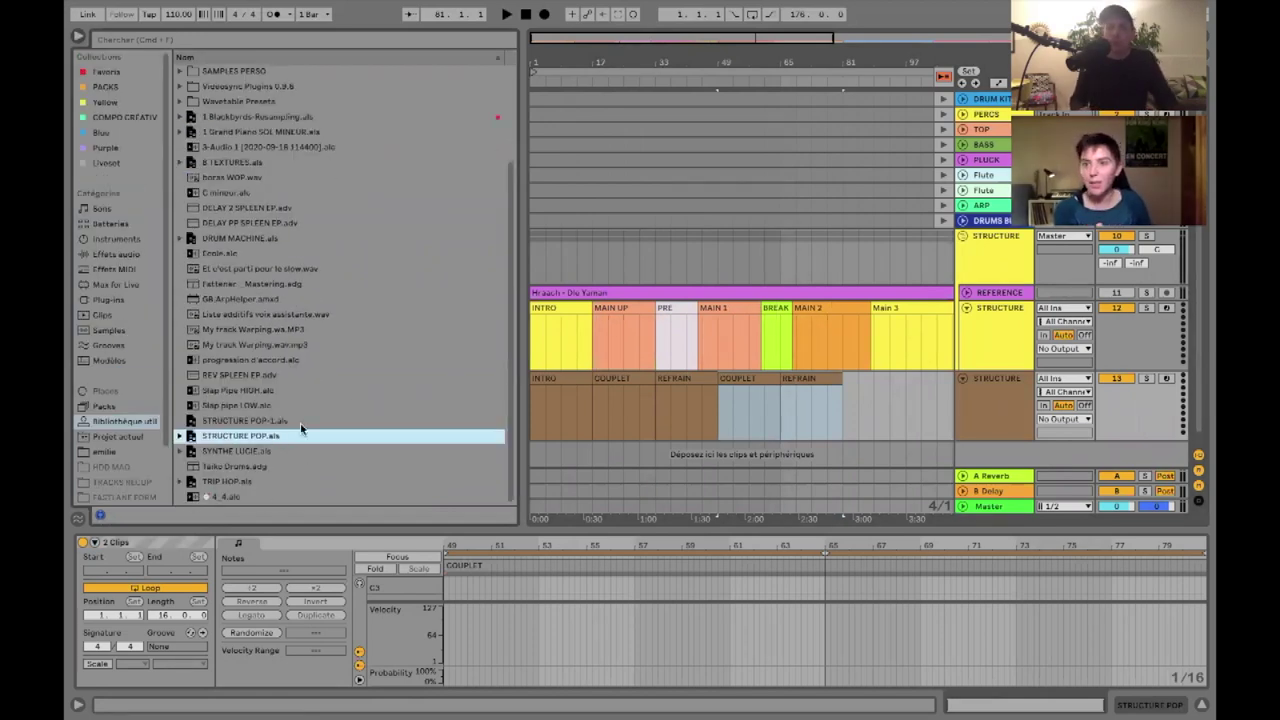
- Load the saved STRUCTURE POP track from STRUCTURE POP.als in the user library into the arrangement as a new track
{"action": "left_click", "coordinate": [181, 437]}
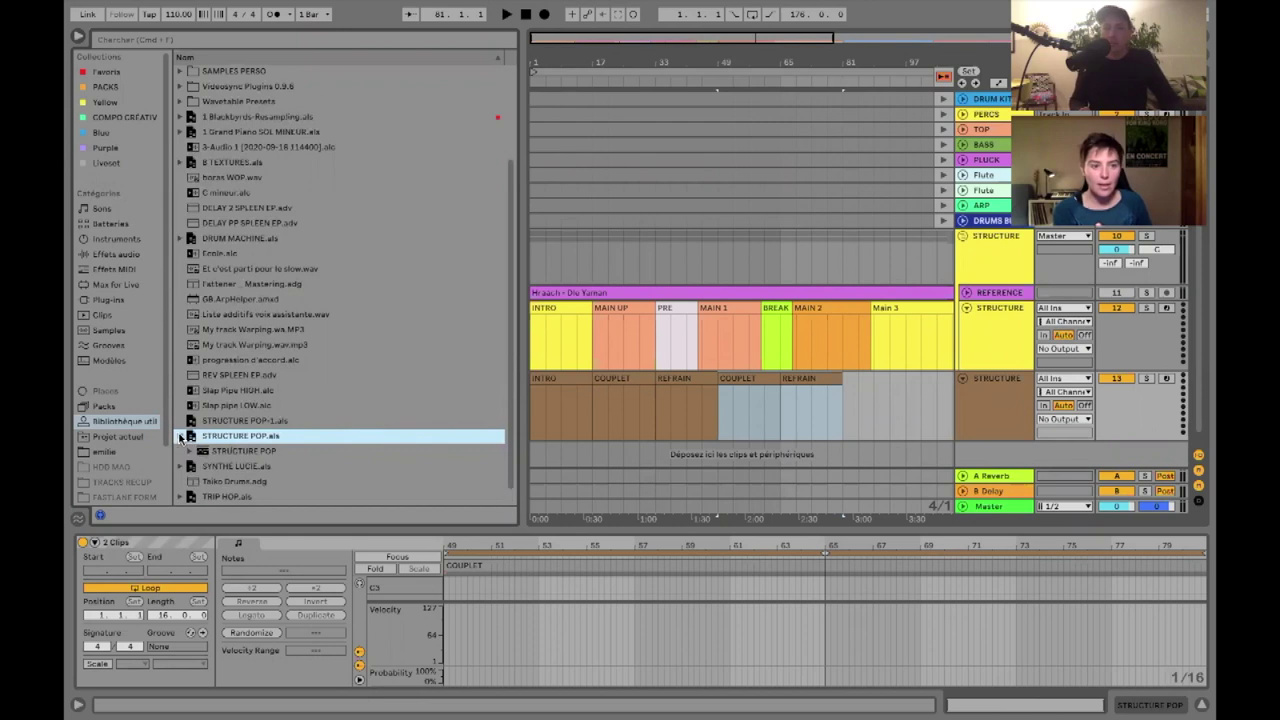
{"action": "scroll", "coordinate": [238, 452], "scroll_direction": "down", "scroll_amount": 1}
{"action": "left_click", "coordinate": [250, 437]}
{"action": "left_click_drag", "start_coordinate": [1017, 458], "coordinate": [1012, 456]}
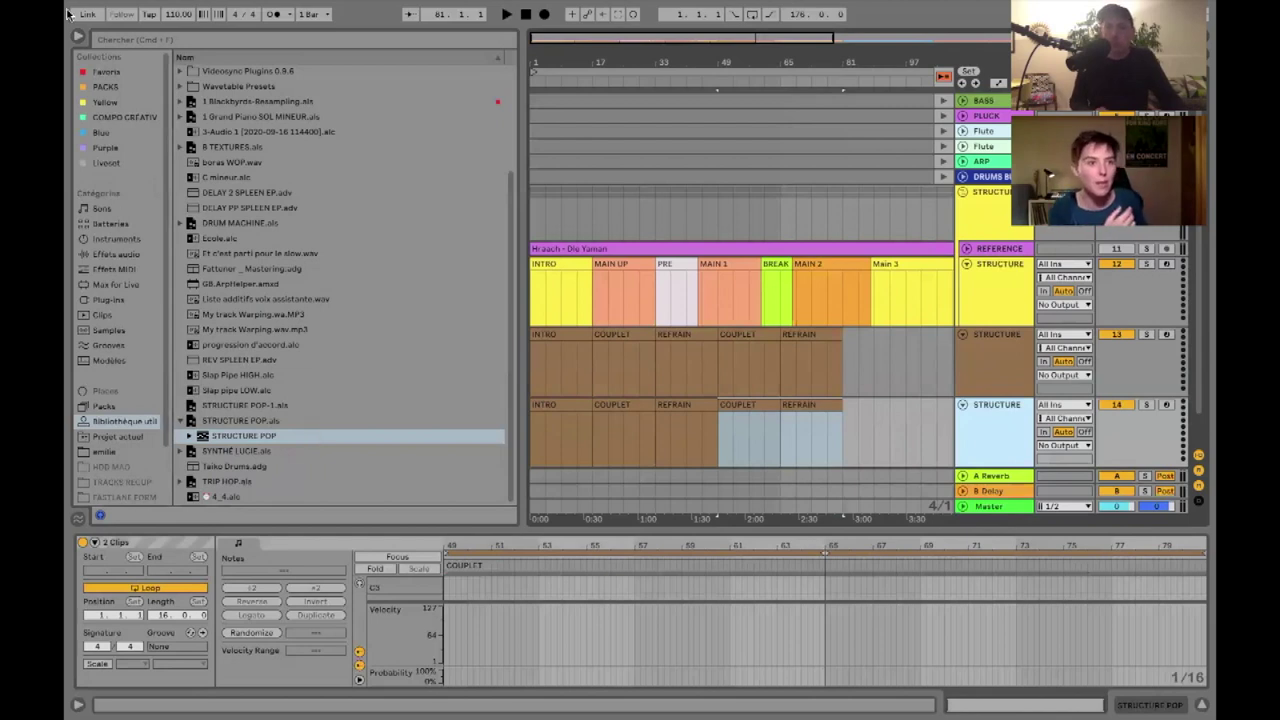
- Hide the browser and delete both STRUCTURE POP tracks from the arrangement
{"action": "left_click", "coordinate": [78, 37]}
{"action": "left_click", "coordinate": [997, 361]}
{"action": "key", "text": "Delete"}
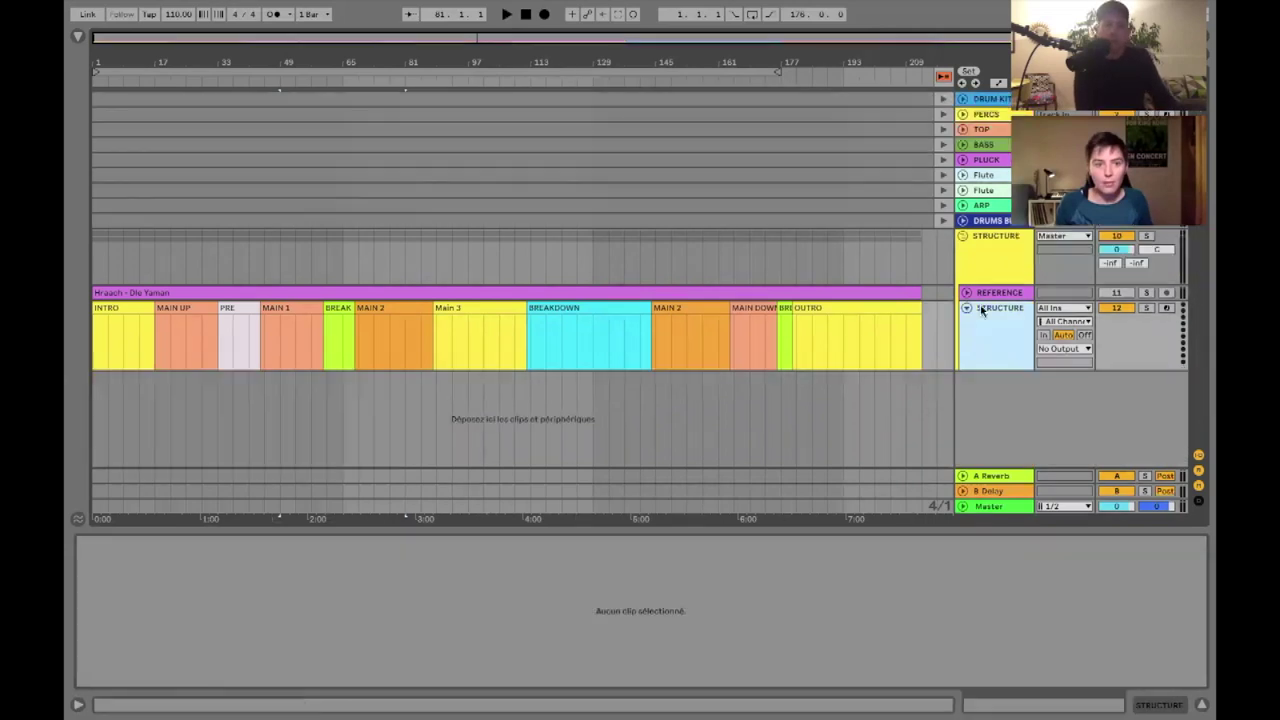
- Move the reference's STRUCTURE marker track above the DRUM KIT track and fold it
{"action": "scroll", "coordinate": [905, 103], "scroll_direction": "up", "scroll_amount": 3}
{"action": "left_click_drag", "start_coordinate": [905, 103], "coordinate": [907, 101]}
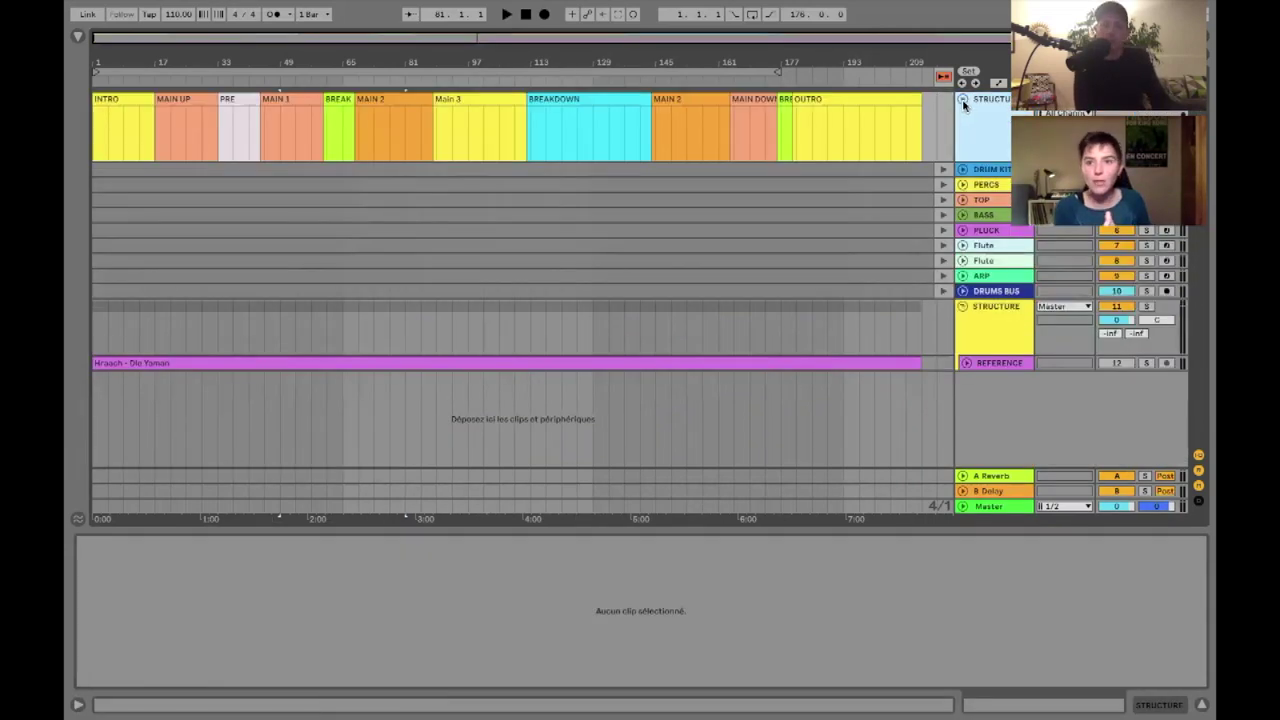
{"action": "left_click", "coordinate": [964, 100]}
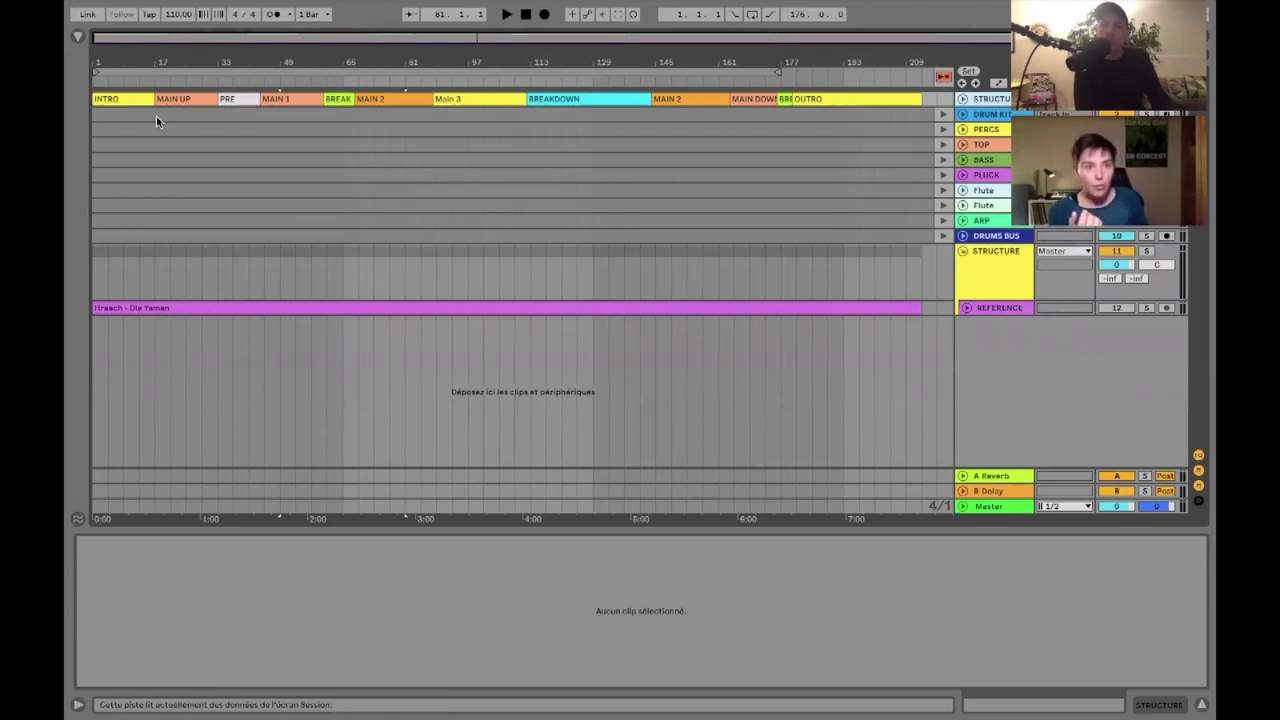
- Select and copy all clips of the first scene in Session View
{"action": "key", "text": "Tab"}
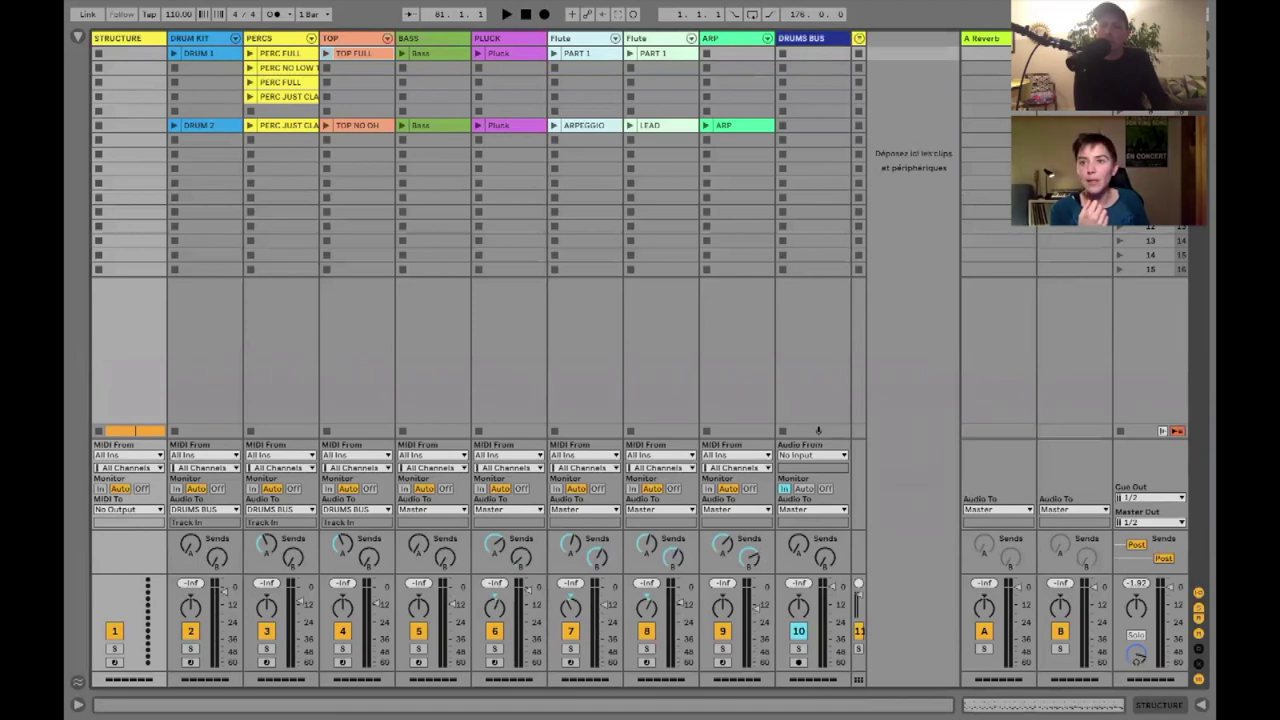
{"action": "left_click", "coordinate": [1148, 38]}
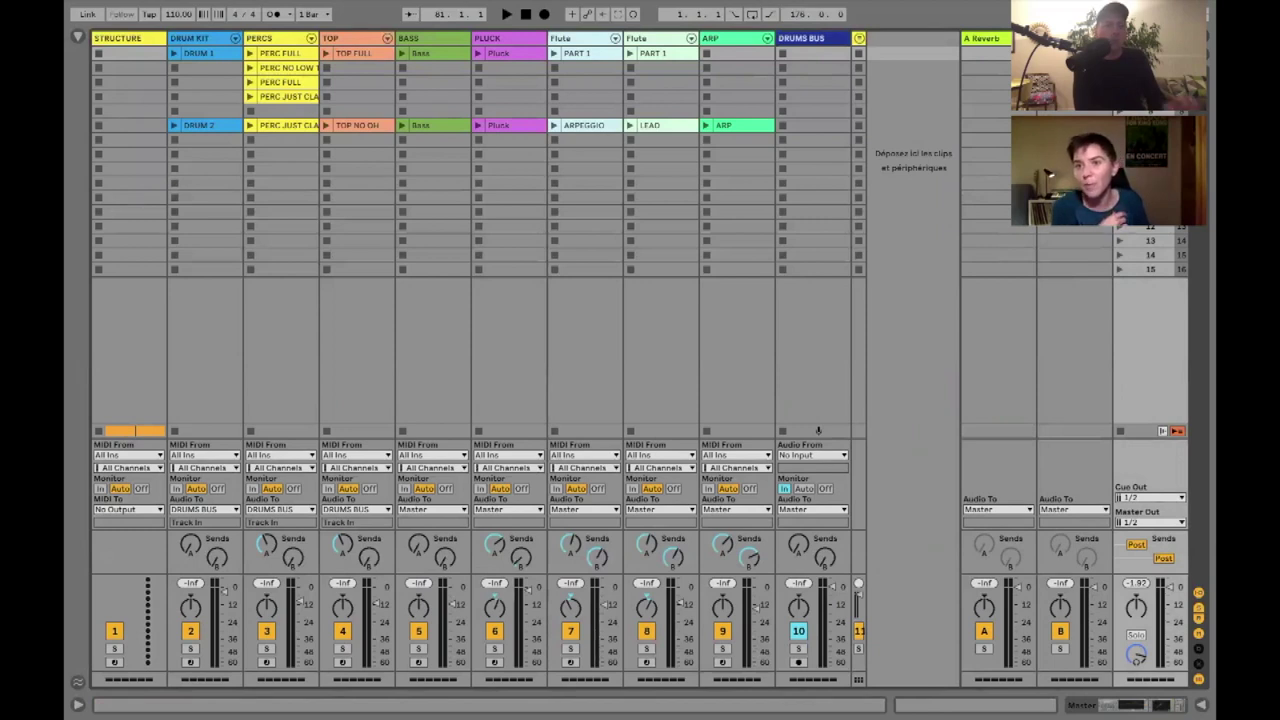
{"action": "right_click", "coordinate": [1145, 54]}
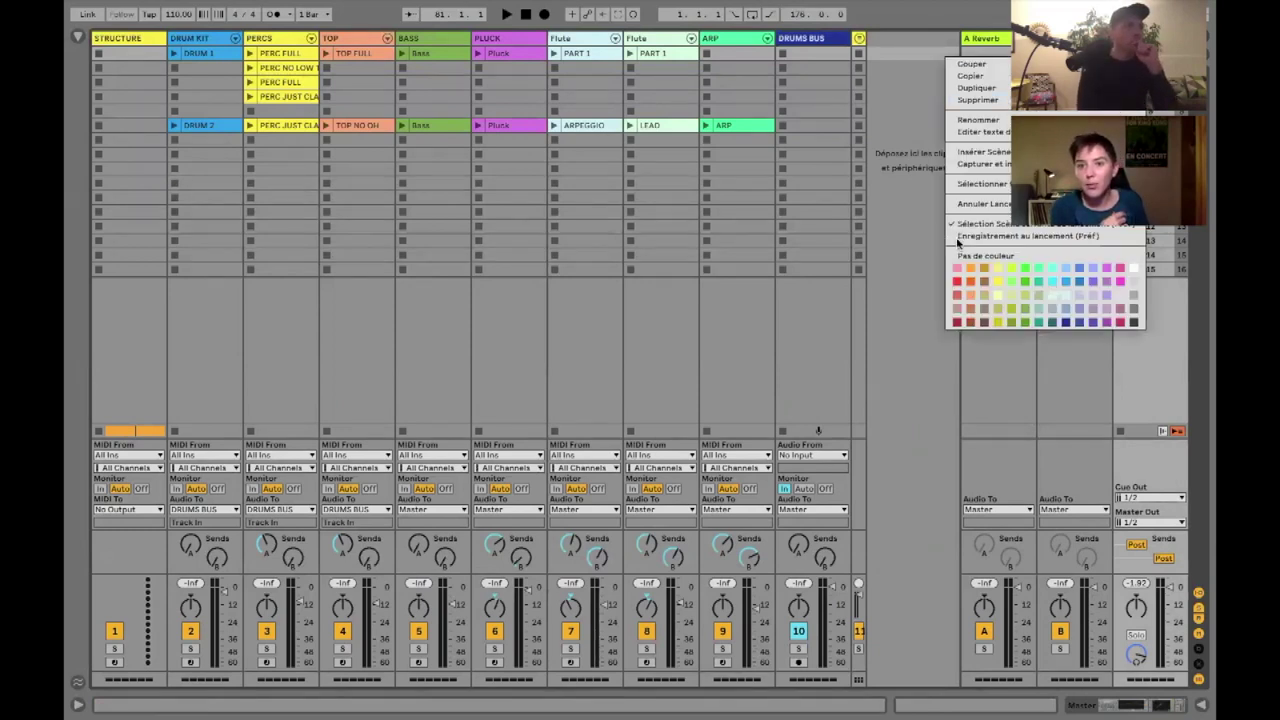
{"action": "left_click", "coordinate": [869, 126]}
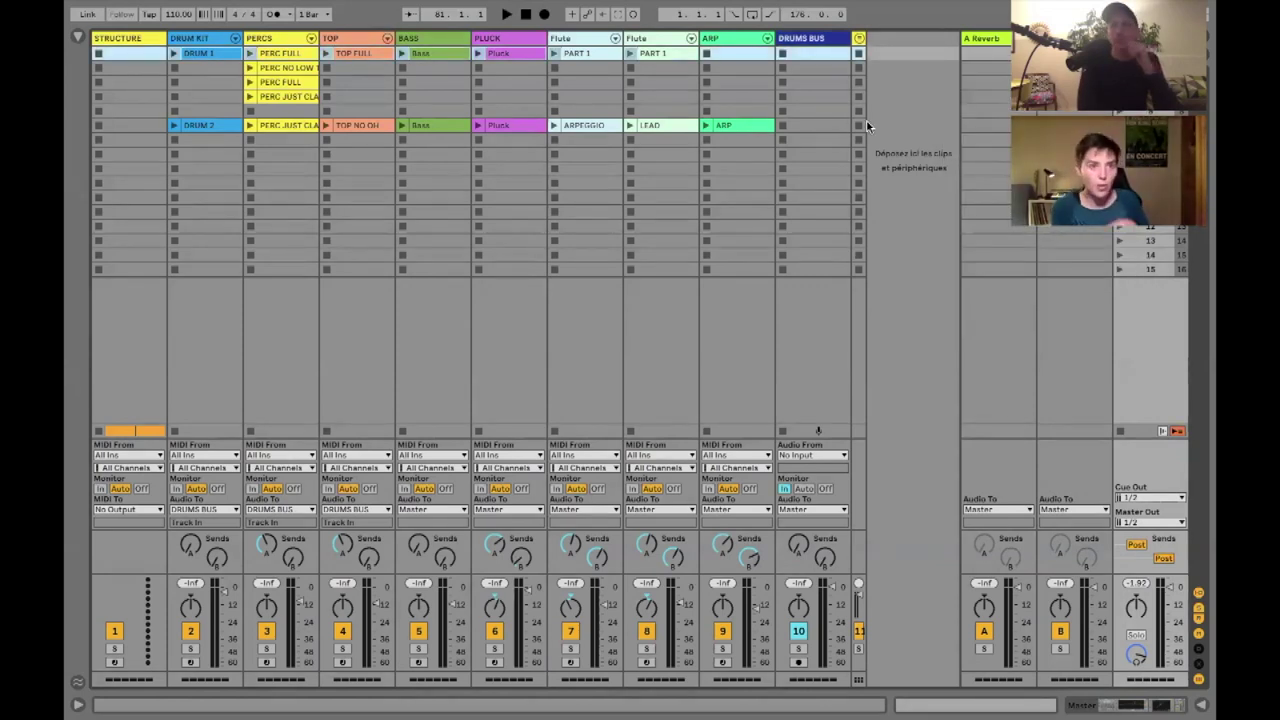
- Paste the scene's clips into the arrangement at bar 1 under INTRO and switch playback back to the arrangement
{"action": "key", "text": "Tab"}
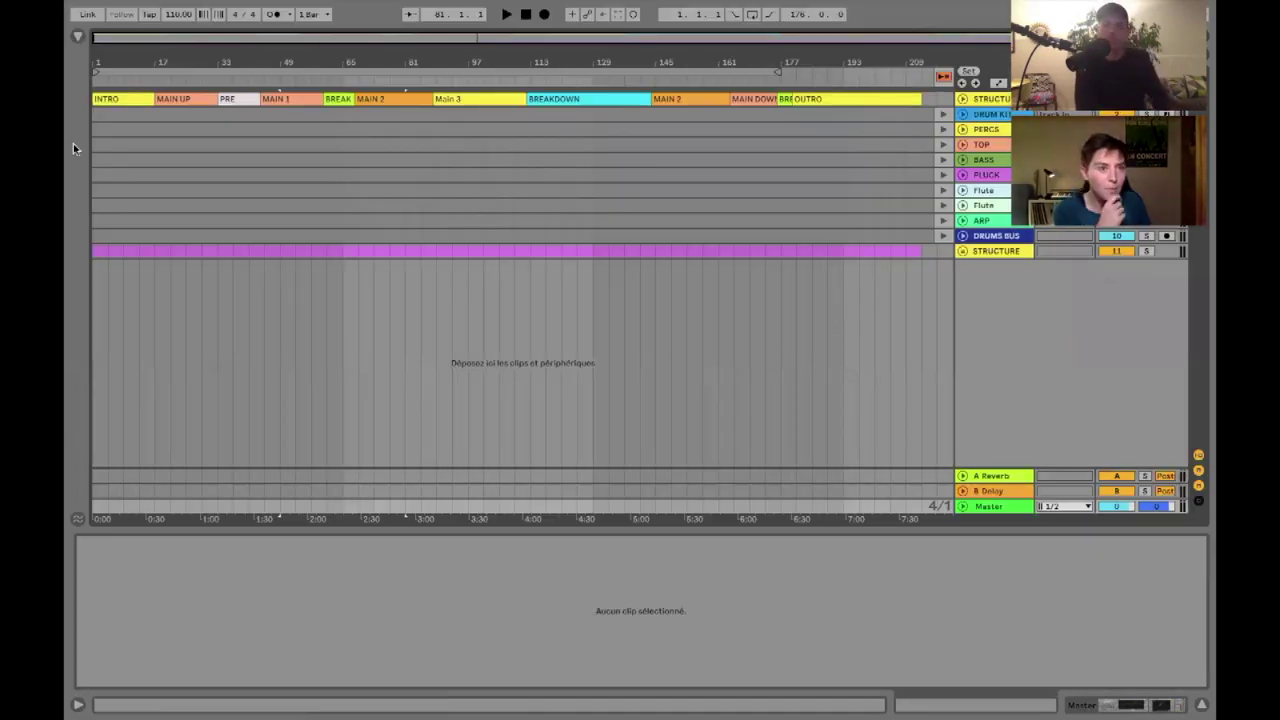
{"action": "left_click", "coordinate": [96, 115]}
{"action": "key", "text": "super+v"}
{"action": "left_click_drag", "start_coordinate": [95, 57], "coordinate": [95, 152]}
{"action": "left_click", "coordinate": [944, 78]}
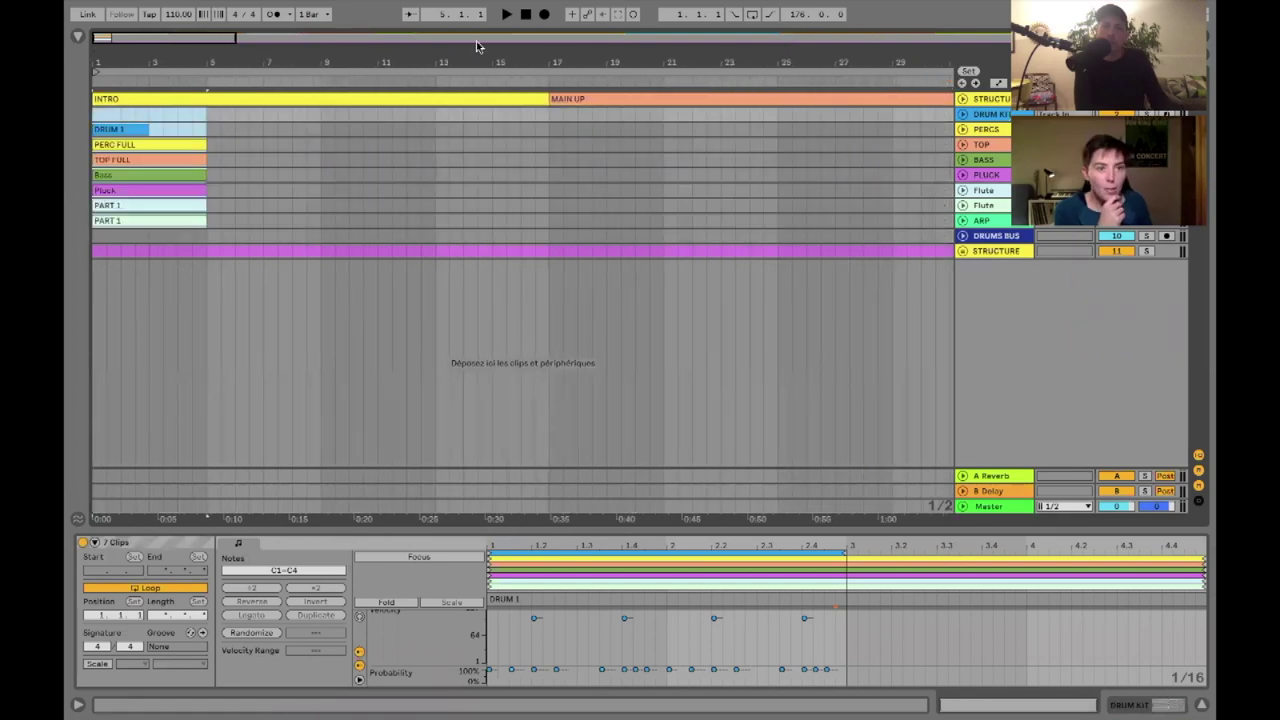
- Extend DRUM 1 to 4 bars to match the other clips and lengthen all seven clips to bar 17, the end of INTRO
{"action": "left_click", "coordinate": [147, 128]}
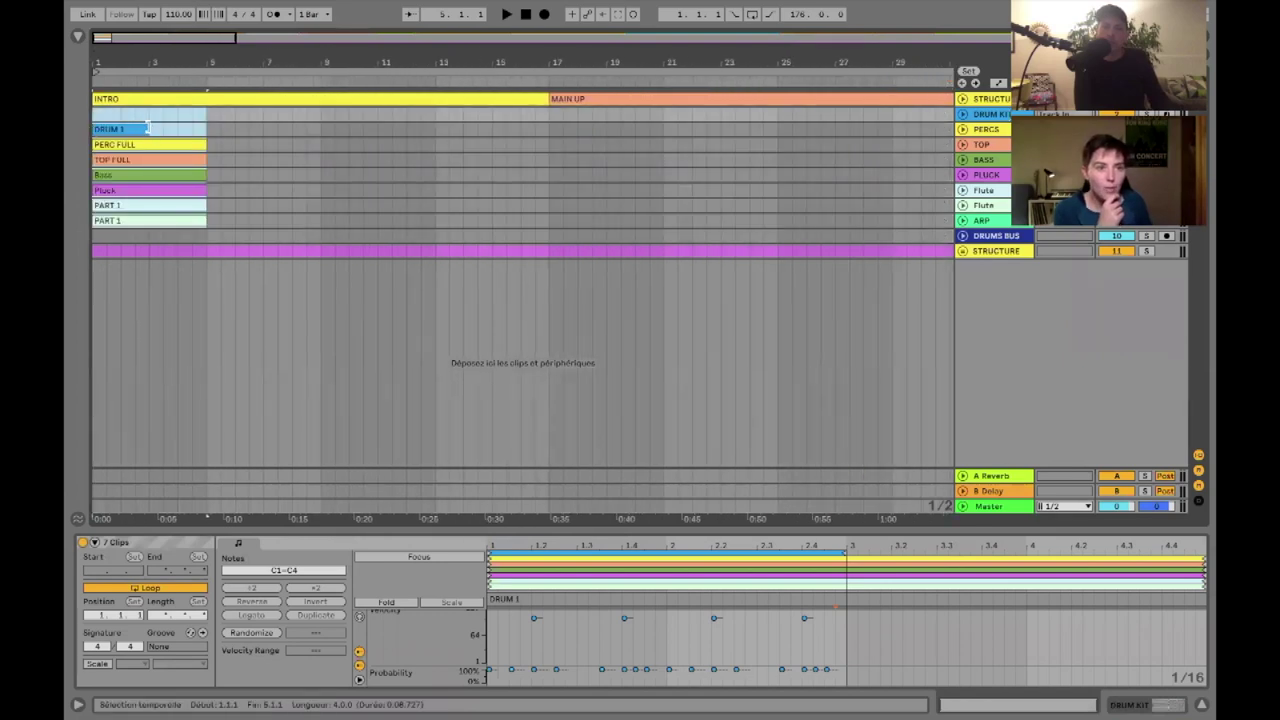
{"action": "left_click", "coordinate": [147, 128]}
{"action": "left_click_drag", "start_coordinate": [236, 40], "coordinate": [394, 42]}
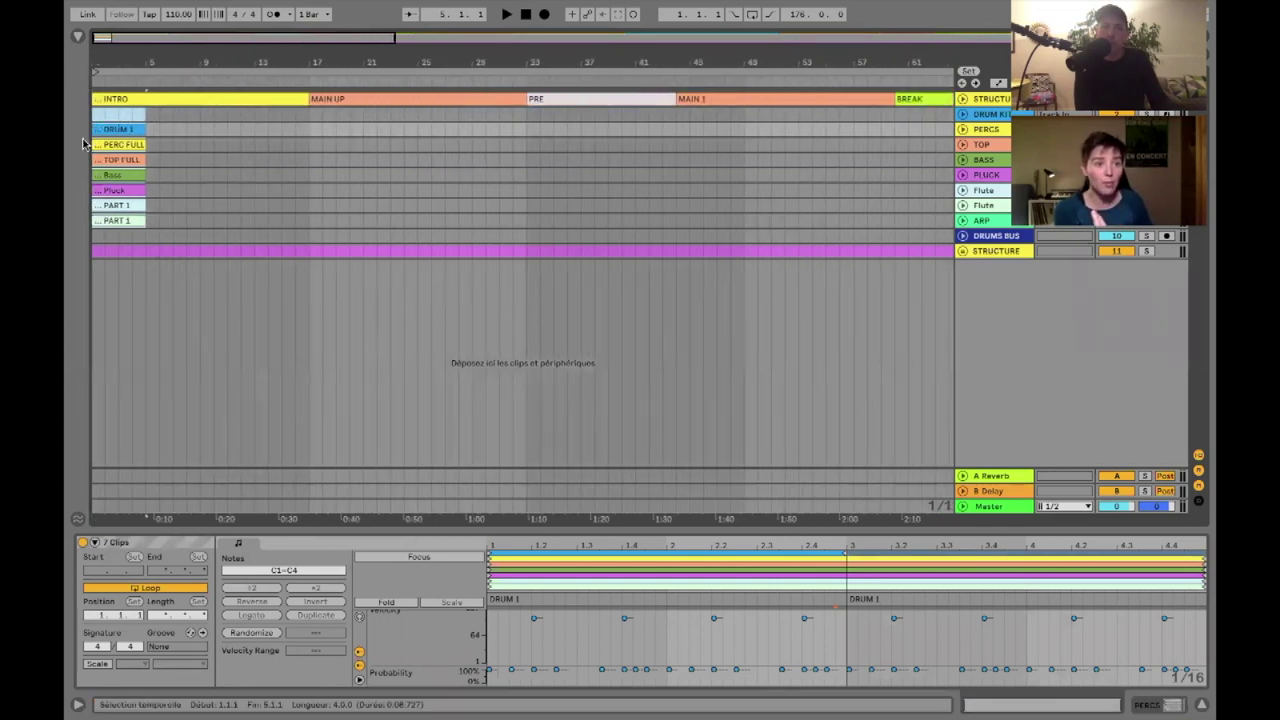
{"action": "left_click_drag", "start_coordinate": [146, 129], "coordinate": [301, 131]}
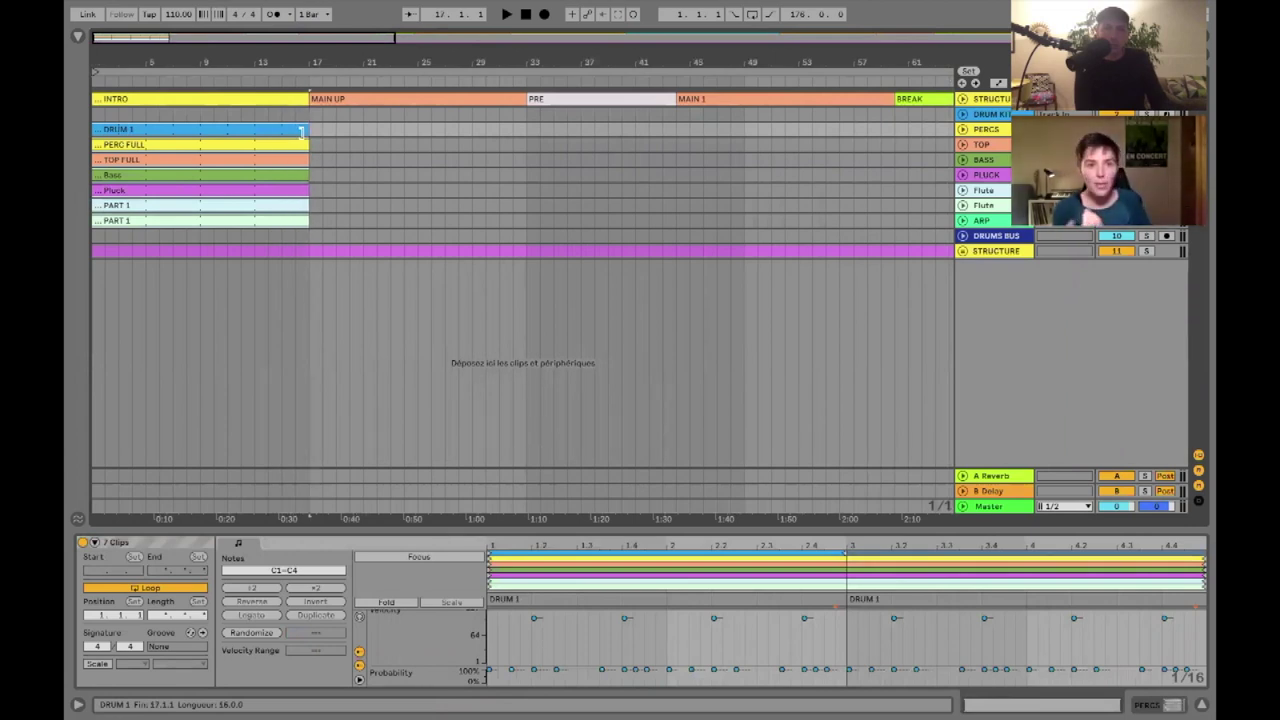
- Duplicate the seven clips under MAIN UP and PRE, and shorten the last copies to end at bar 44 with PRE
{"action": "key", "text": "ctrl+d"}
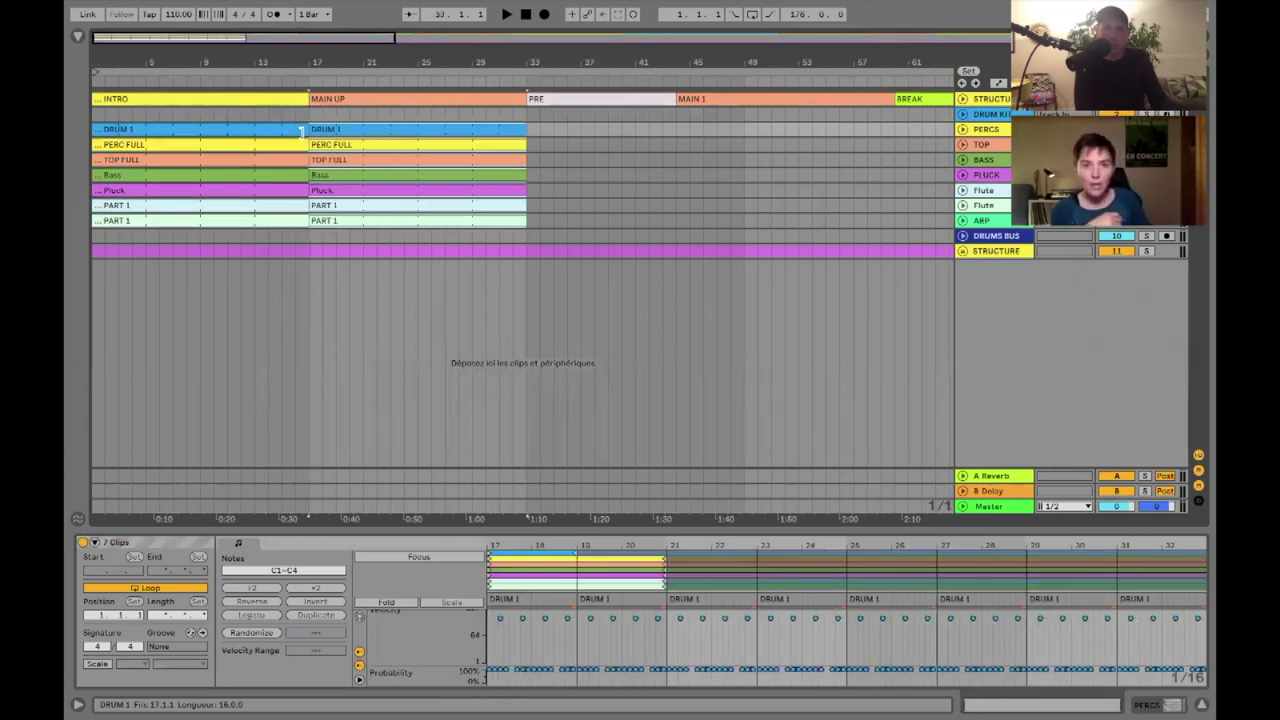
{"action": "key", "text": "ctrl+d"}
{"action": "left_click_drag", "start_coordinate": [705, 132], "coordinate": [676, 132]}
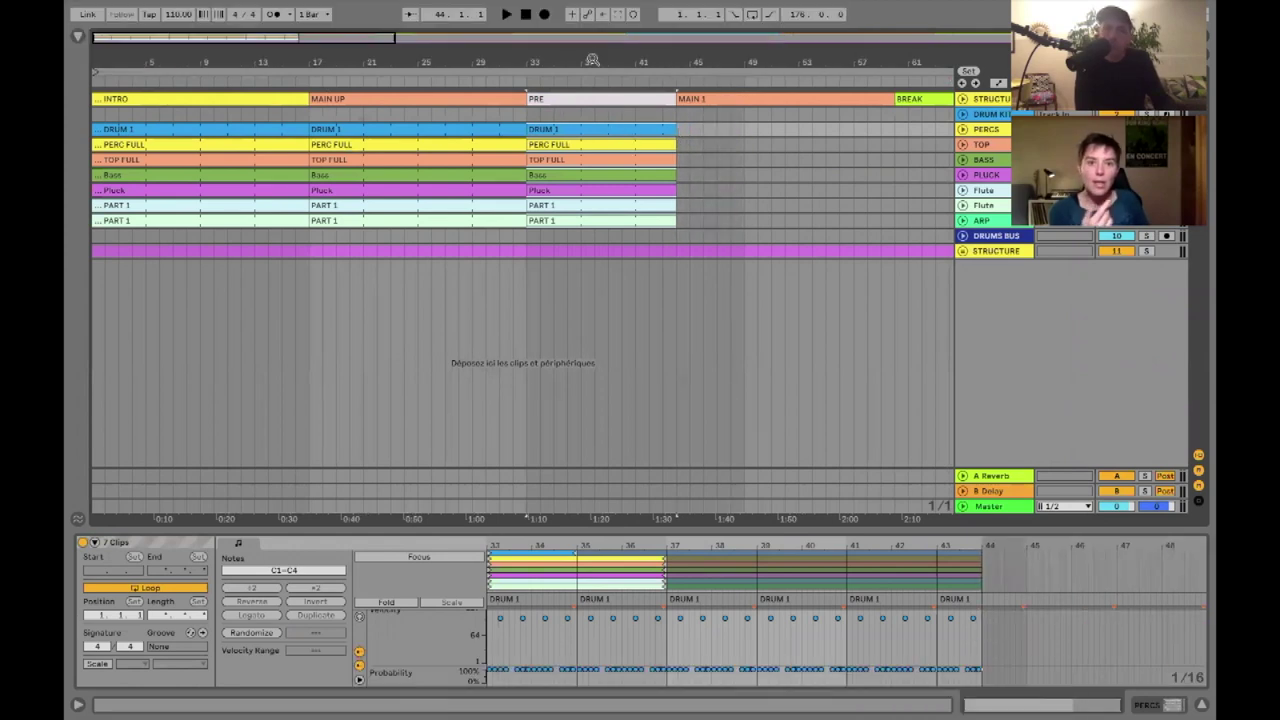
- Delete the PRE marker clip between MAIN UP and MAIN 1 on the STRUCTURE track
{"action": "left_click_drag", "start_coordinate": [594, 57], "coordinate": [592, 48]}
{"action": "left_click_drag", "start_coordinate": [351, 66], "coordinate": [353, 30]}
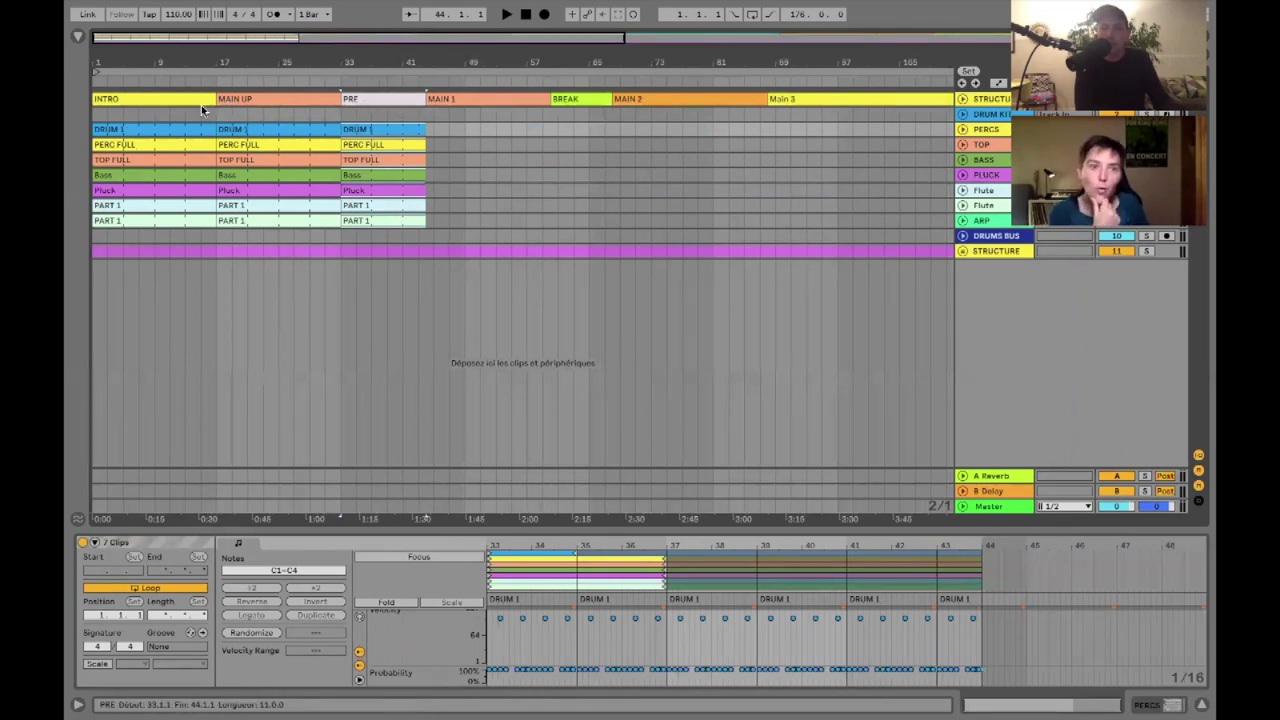
{"action": "left_click", "coordinate": [369, 103]}
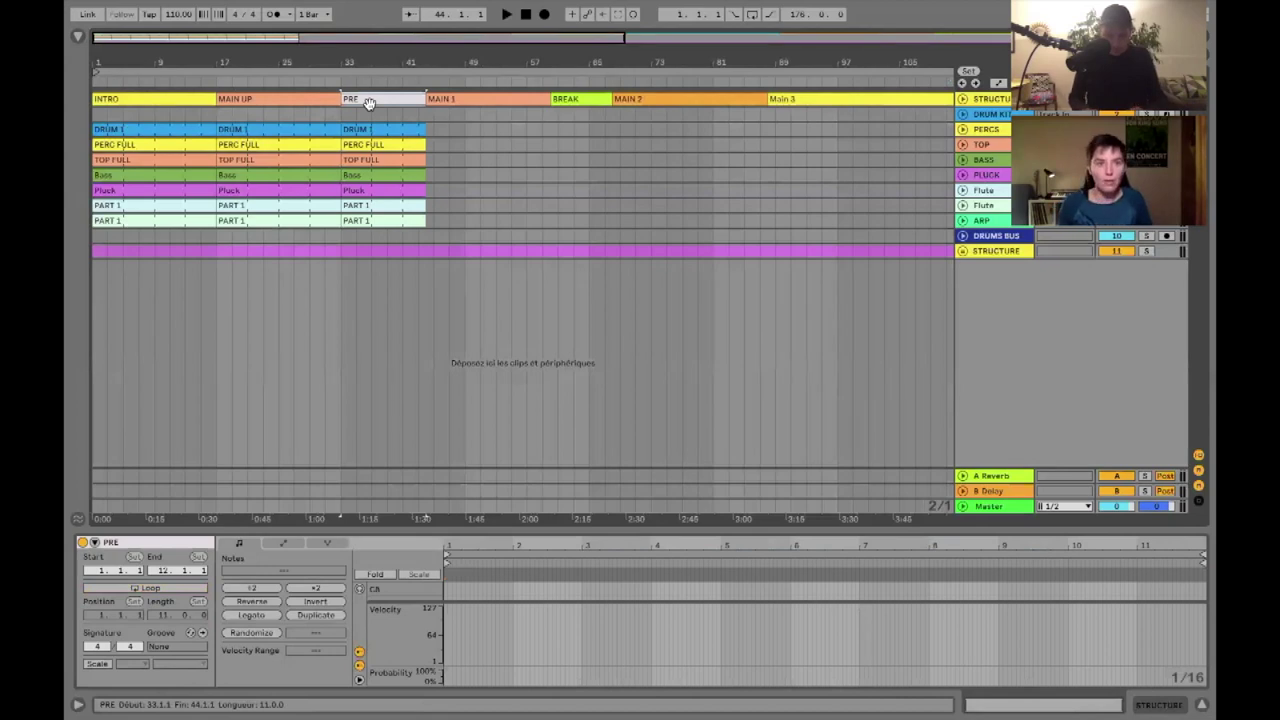
{"action": "key", "text": "Delete"}
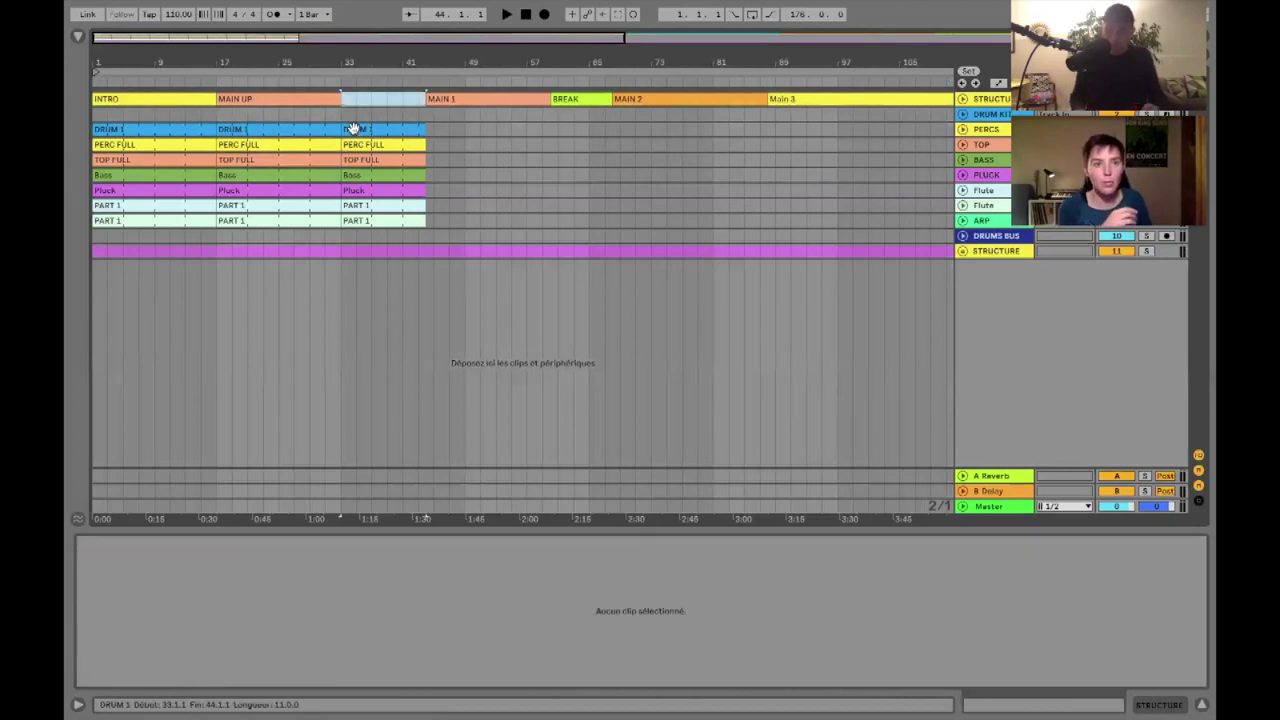
- Move the marker clips from MAIN 1 through OUTRO earlier to start at bar 33, directly after MAIN UP
{"action": "left_click_drag", "start_coordinate": [638, 39], "coordinate": [638, 12]}
{"action": "left_click_drag", "start_coordinate": [718, 39], "coordinate": [718, 18]}
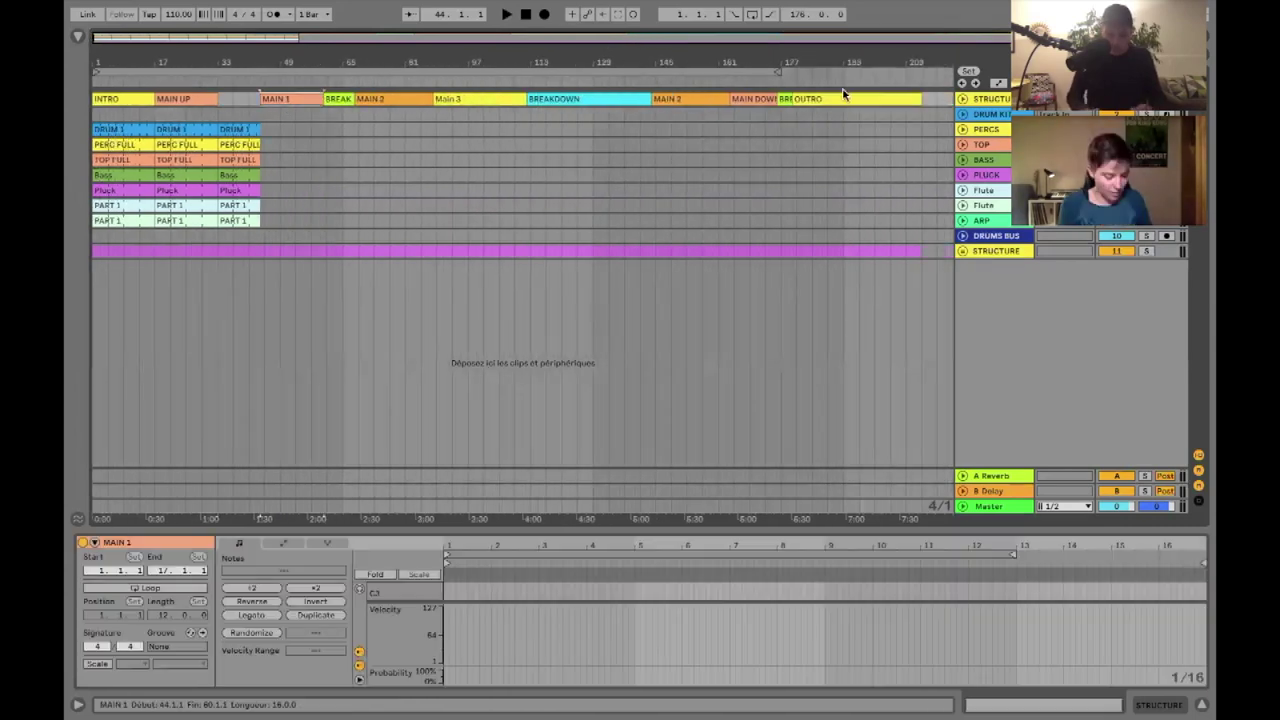
{"action": "left_click", "coordinate": [856, 95], "text": "shift"}
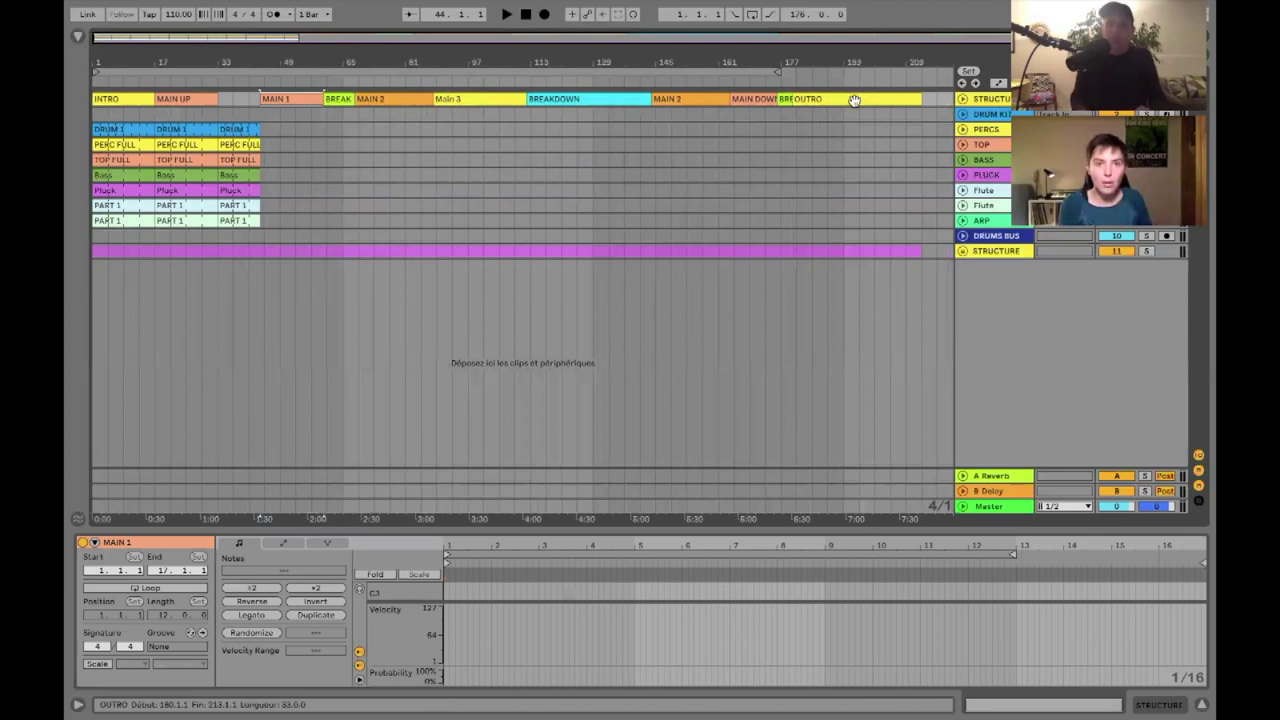
{"action": "left_click_drag", "start_coordinate": [291, 100], "coordinate": [864, 96]}
- Delete the MAIN 1 marker clip and move BREAK through OUTRO earlier to start at bar 33, closing the gap
{"action": "left_click", "coordinate": [250, 100]}
{"action": "key", "text": "Delete"}
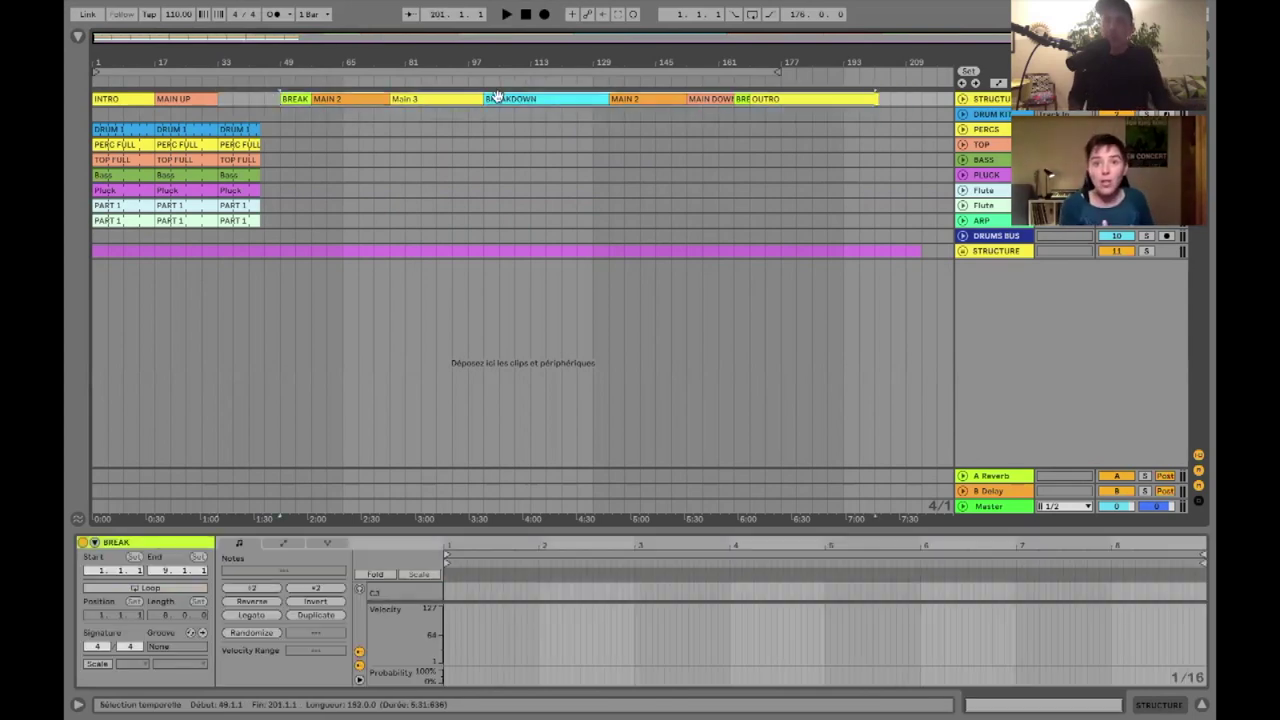
{"action": "left_click_drag", "start_coordinate": [240, 110], "coordinate": [236, 100]}
{"action": "left_click_drag", "start_coordinate": [849, 98], "coordinate": [894, 98]}
{"action": "key", "text": "Delete"}
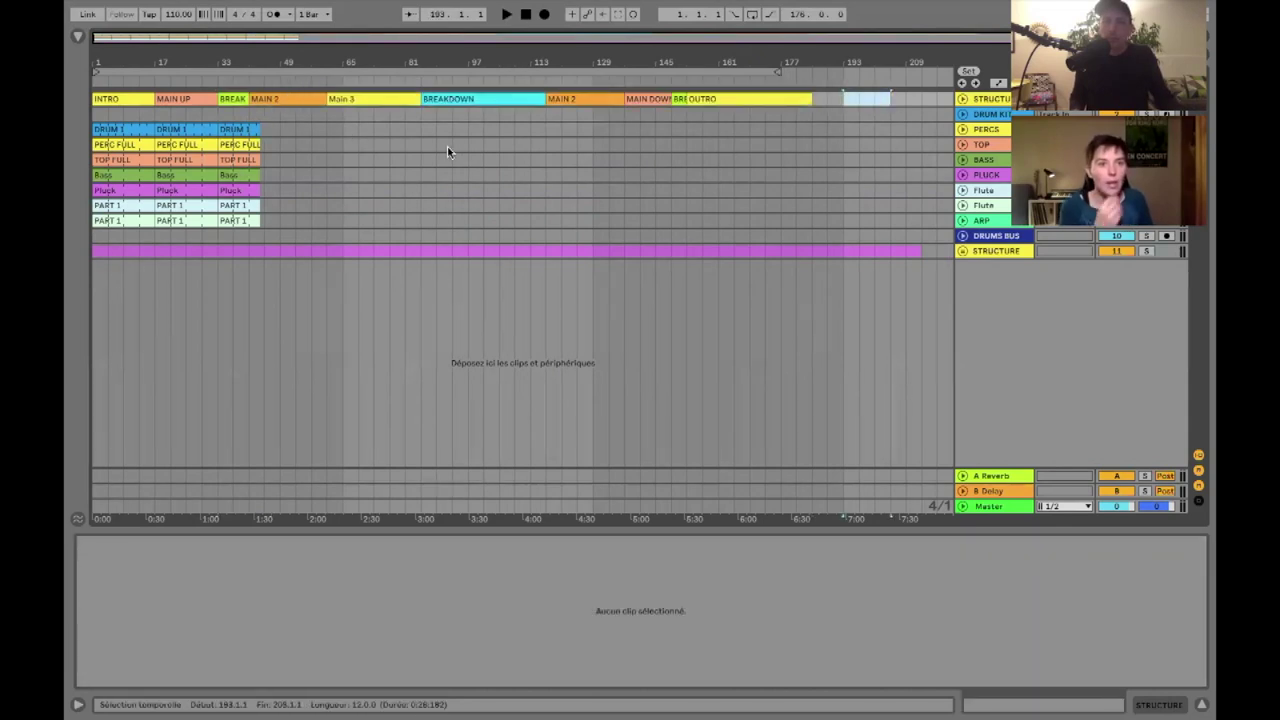
- Delete the Main 3 marker clip between MAIN 2 and BREAKDOWN
{"action": "left_click", "coordinate": [359, 96]}
{"action": "key", "text": "Delete"}
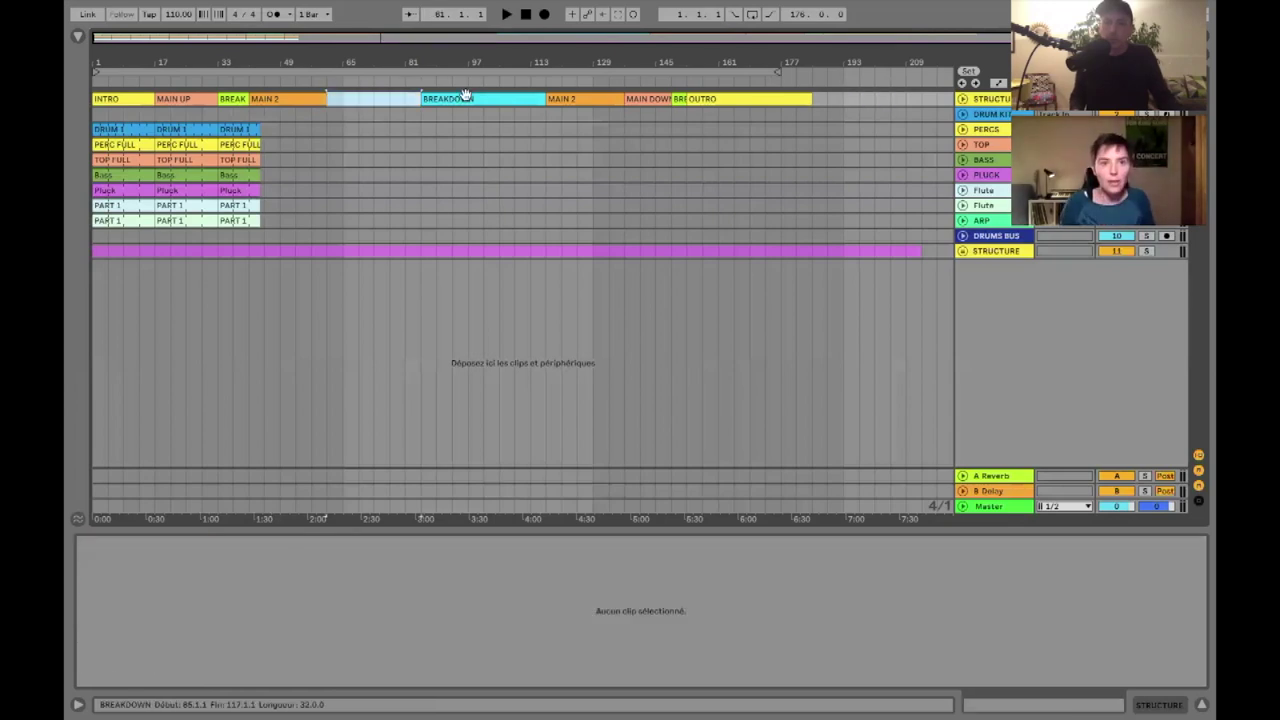
- Delete the marker clips between the first MAIN 2 and OUTRO on the STRUCTURE track, and move OUTRO to bar 61
{"action": "left_click", "coordinate": [540, 101]}
{"action": "key", "text": "Delete"}
{"action": "left_click", "coordinate": [605, 102]}
{"action": "key", "text": "Delete"}
{"action": "left_click", "coordinate": [652, 99]}
{"action": "key", "text": "Delete"}
{"action": "left_click_drag", "start_coordinate": [700, 99], "coordinate": [427, 99]}
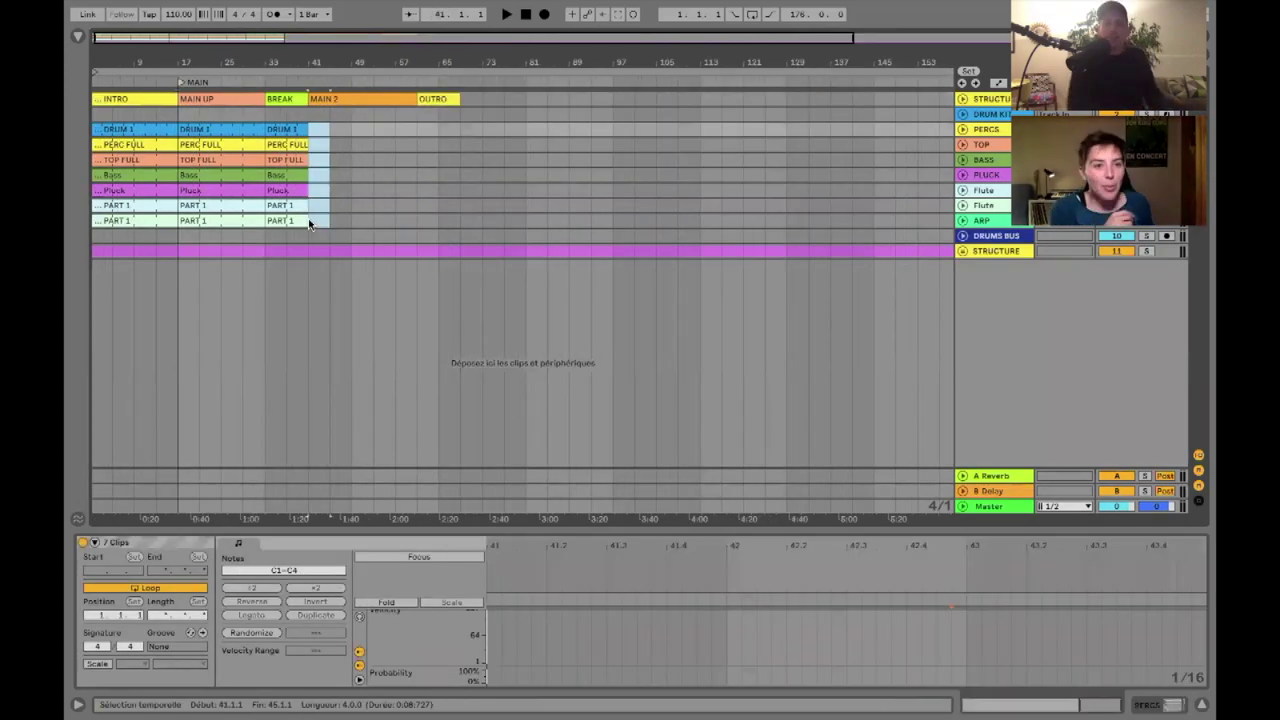
{"action": "left_click", "coordinate": [308, 219]}
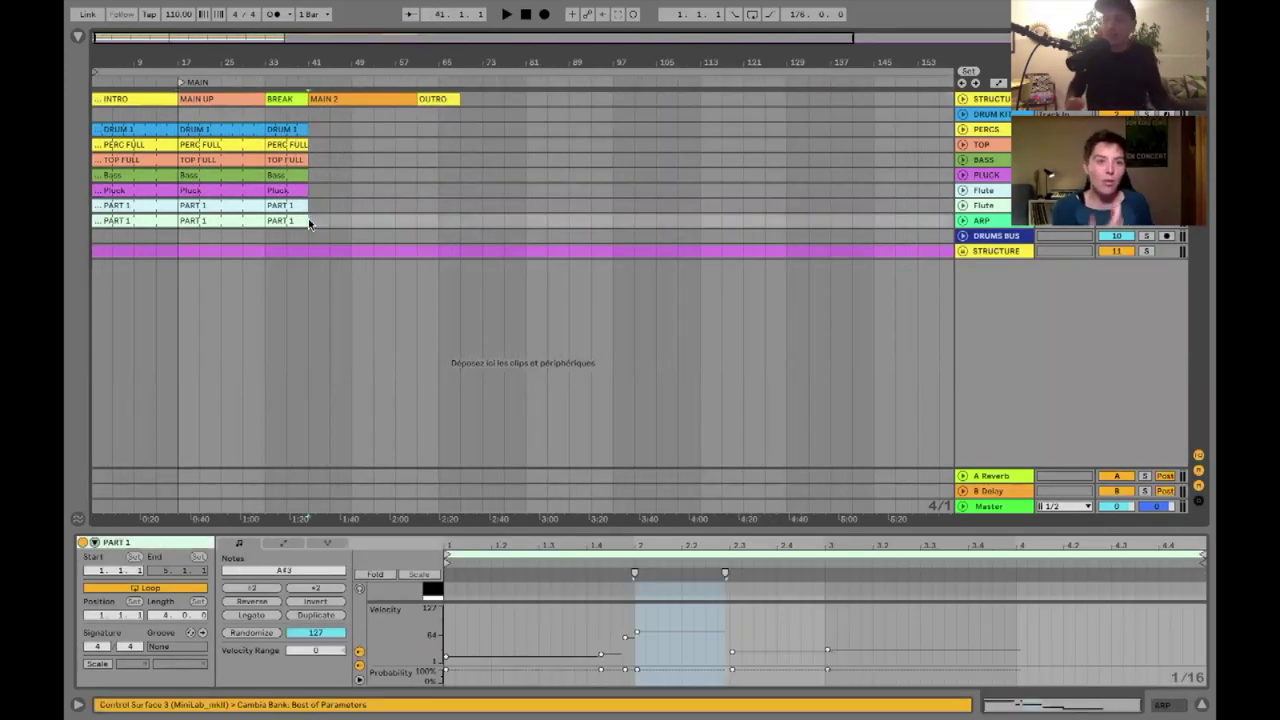
{"action": "left_click", "coordinate": [152, 131]}
{"action": "left_click", "coordinate": [203, 131]}
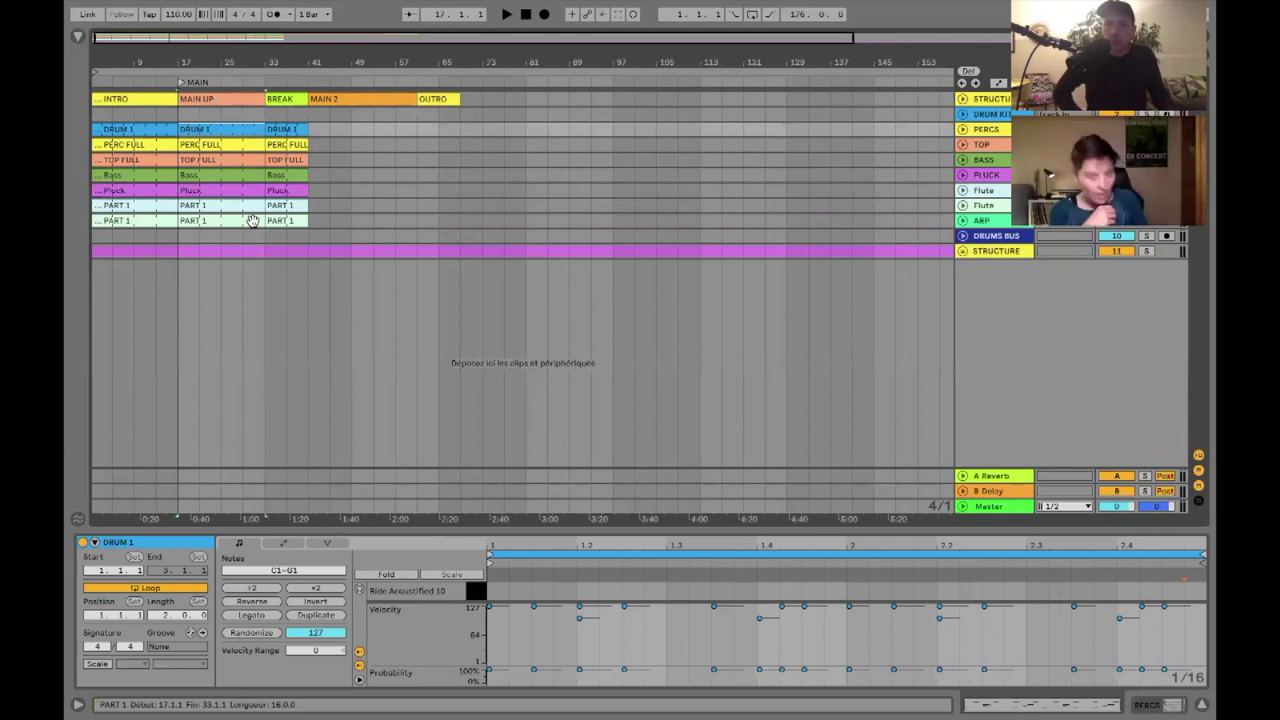
- Copy the Session scene containing DRUM 2, PERC JUST CLAPS and LEAD into the arrangement at bar 41, under MAIN 2
{"action": "key", "text": "Tab"}
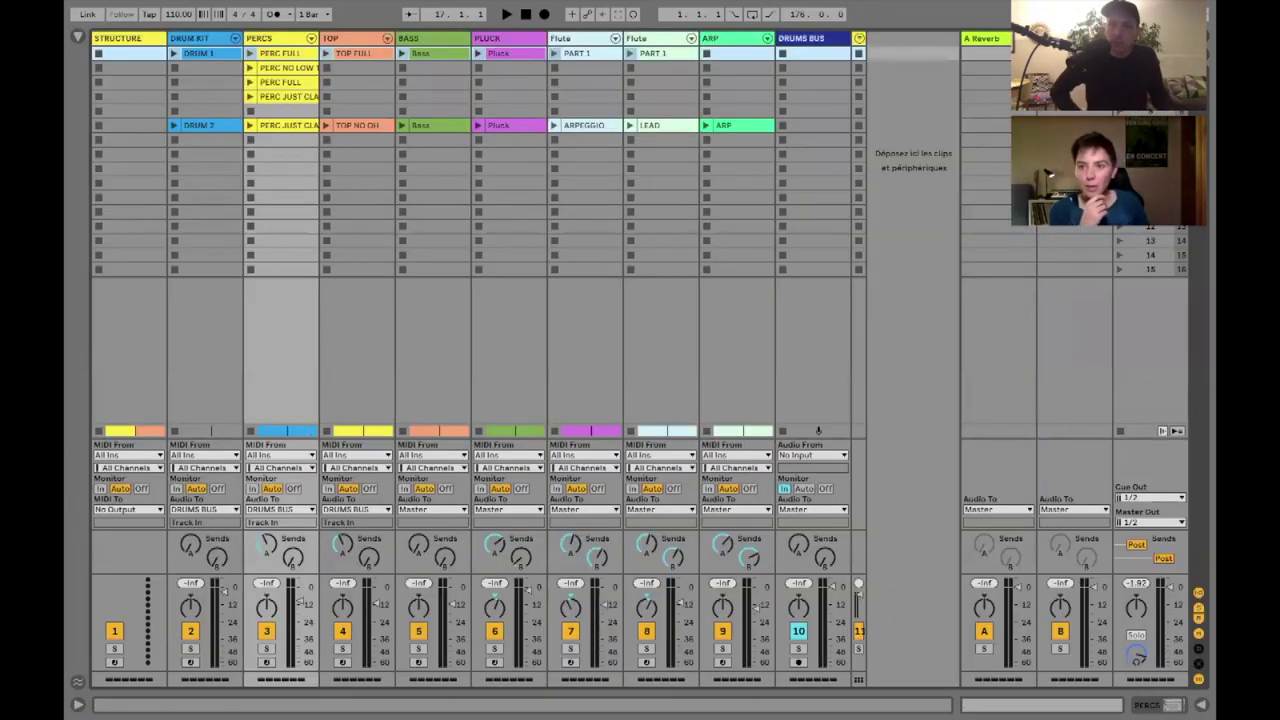
{"action": "right_click", "coordinate": [942, 128]}
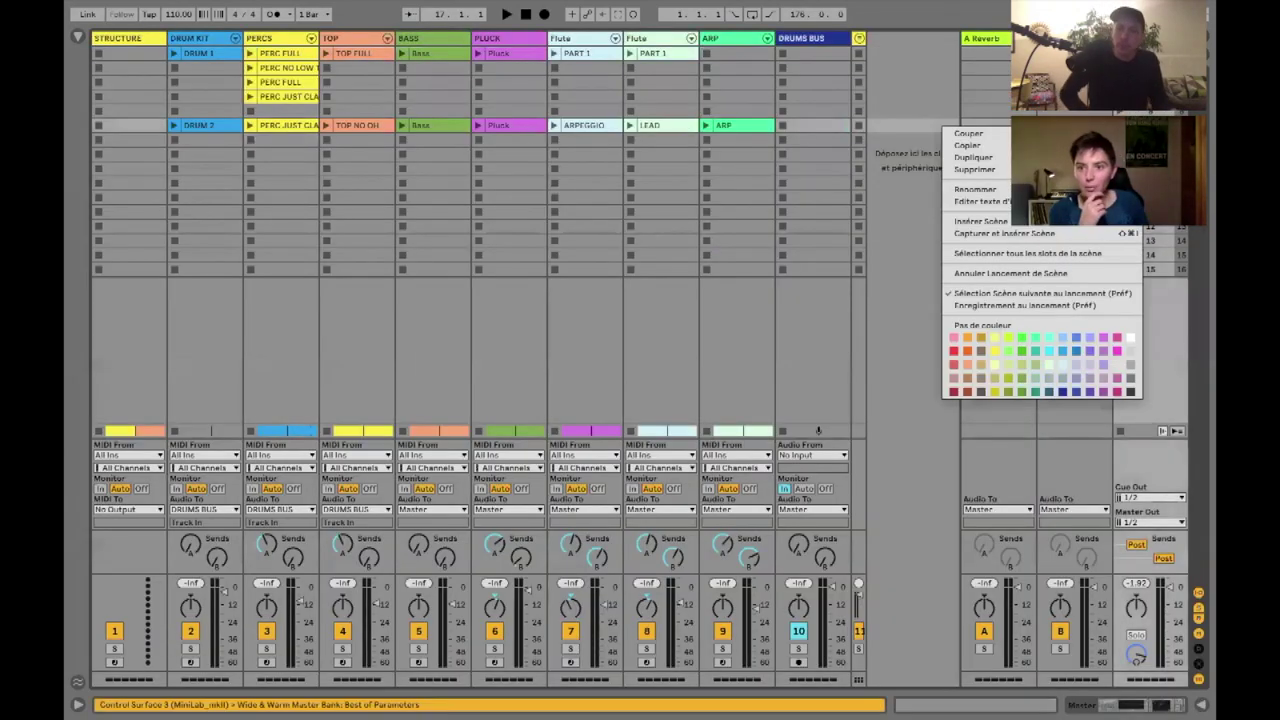
{"action": "left_click", "coordinate": [1038, 254]}
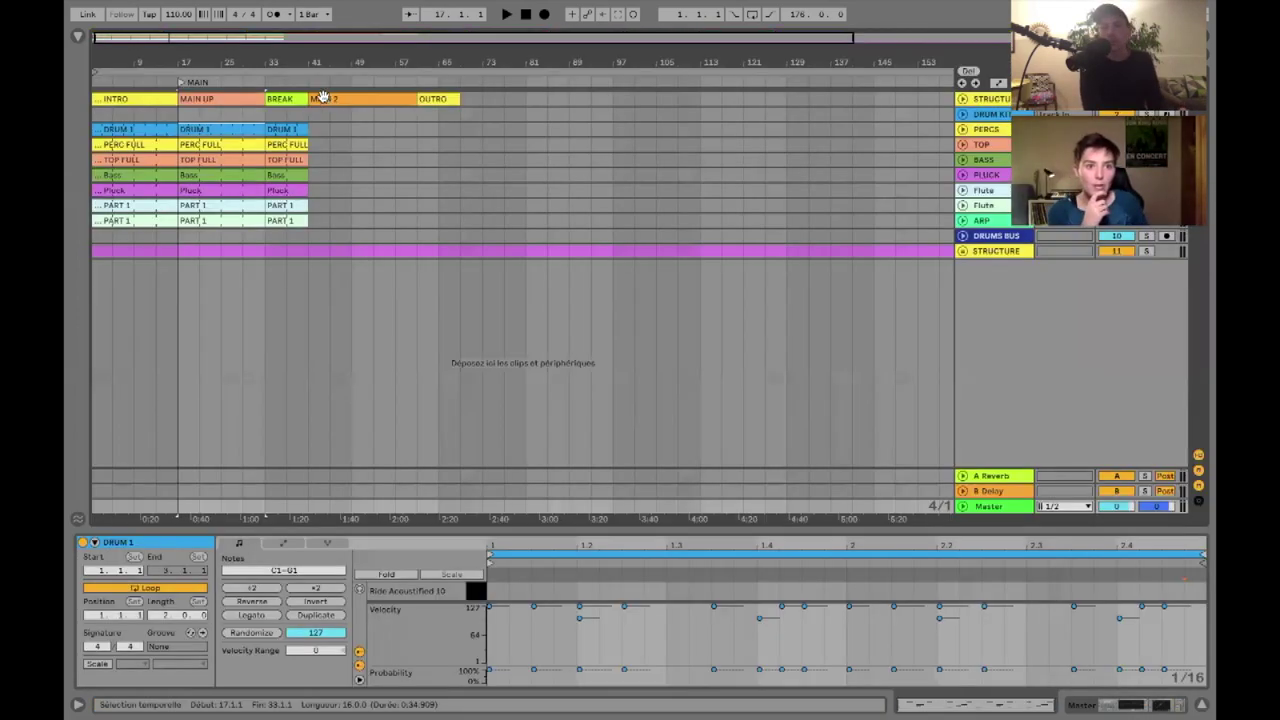
{"action": "key", "text": "Tab"}
{"action": "left_click", "coordinate": [323, 99]}
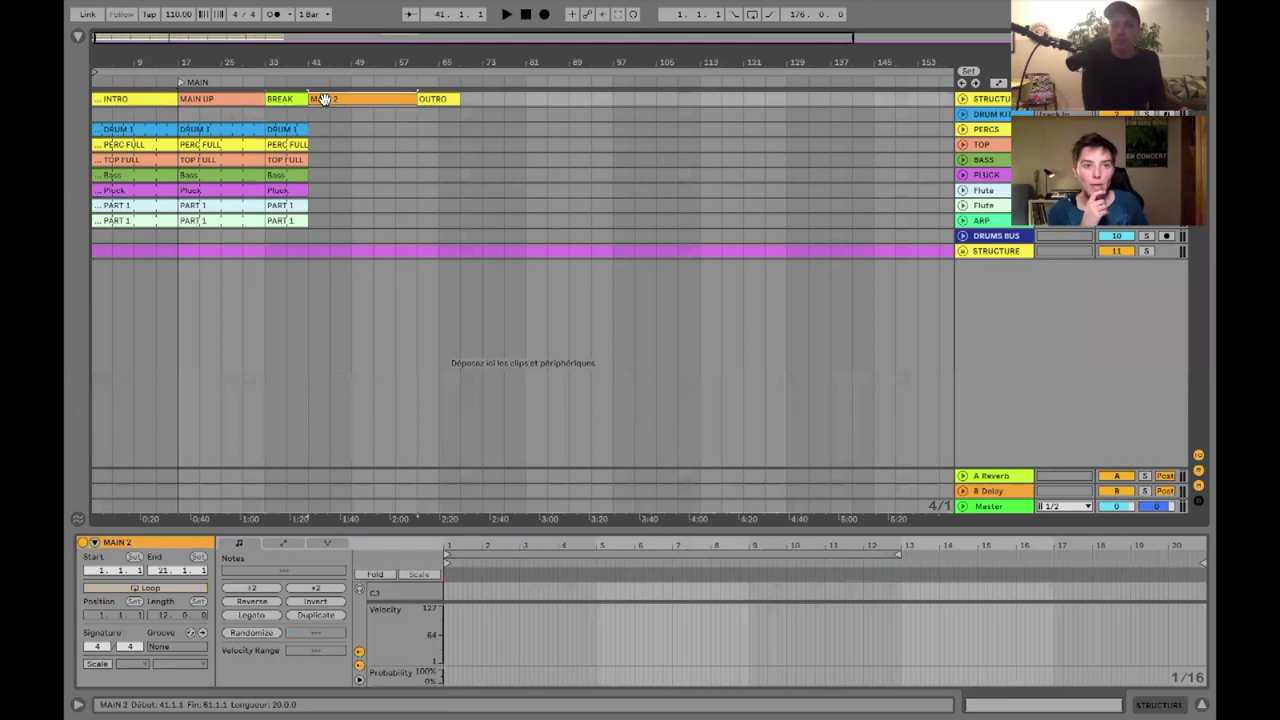
{"action": "key", "text": "ctrl+v"}
{"action": "left_click", "coordinate": [319, 222]}
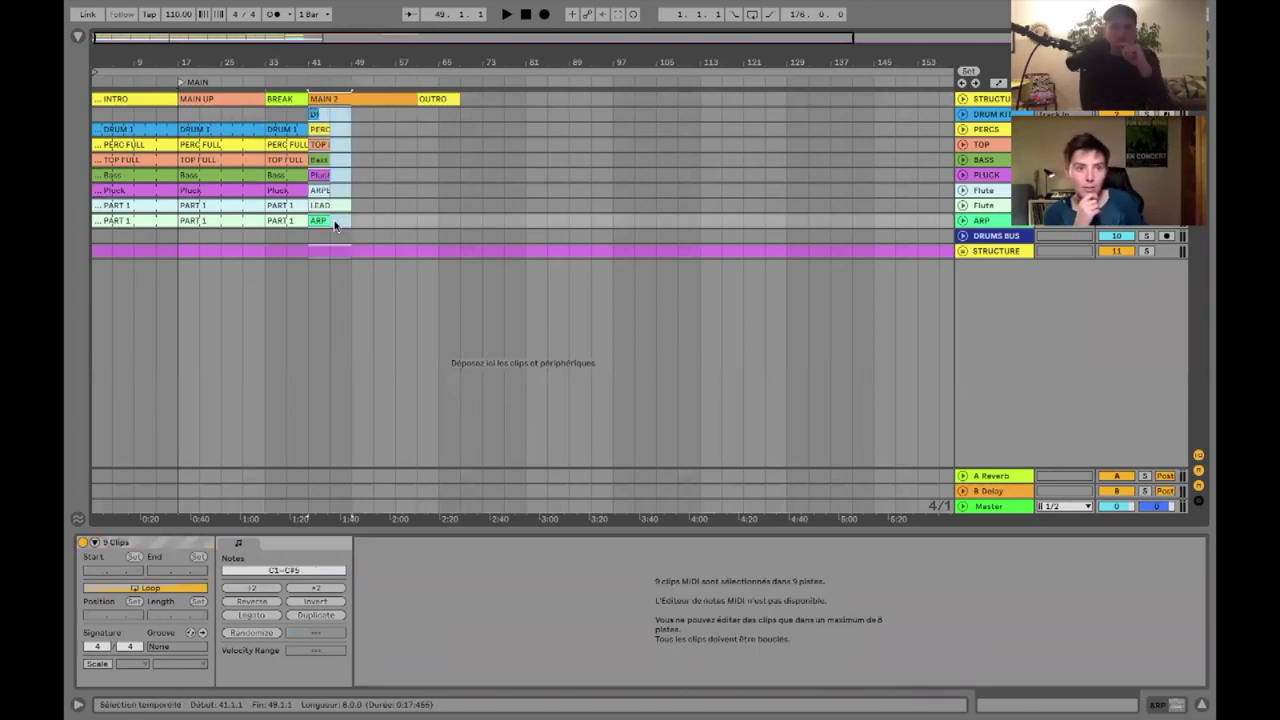
- Move all clips under INTRO, MAIN UP and BREAK up one track so DRUM 1 sits on the DRUM KIT track
{"action": "left_click", "coordinate": [129, 133]}
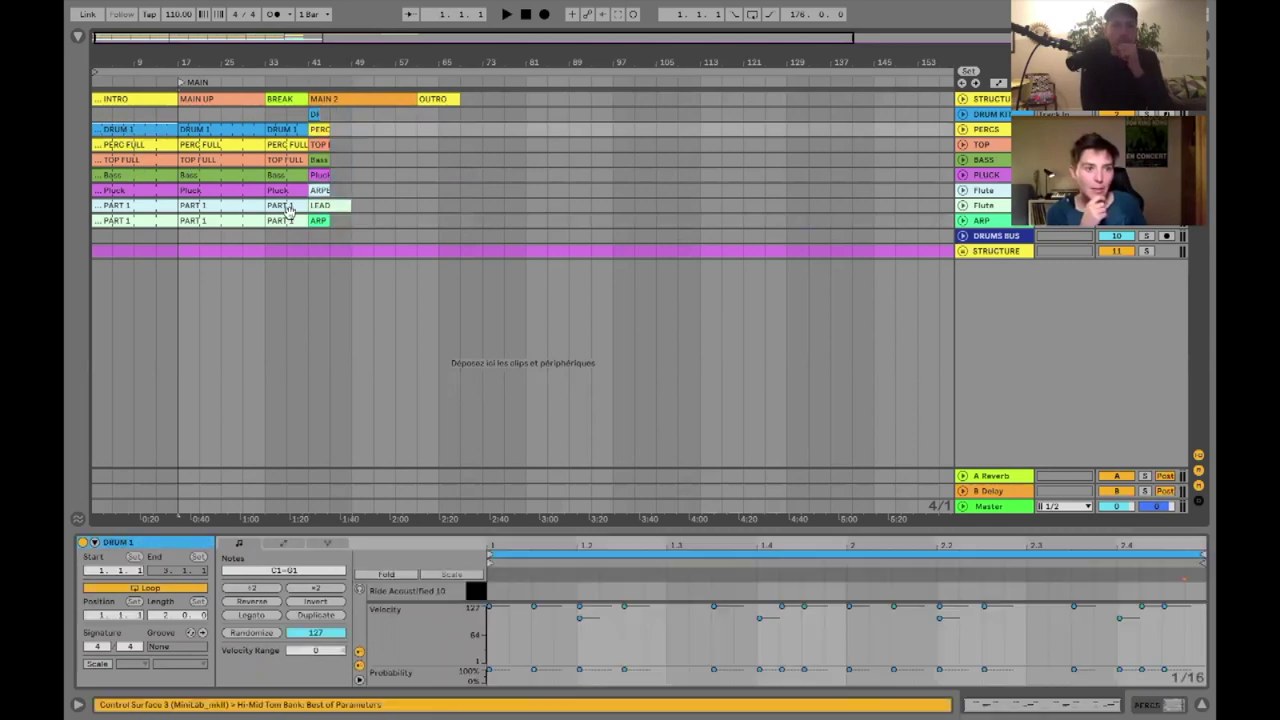
{"action": "left_click_drag", "start_coordinate": [292, 219], "coordinate": [127, 132]}
{"action": "left_click_drag", "start_coordinate": [127, 132], "coordinate": [129, 119]}
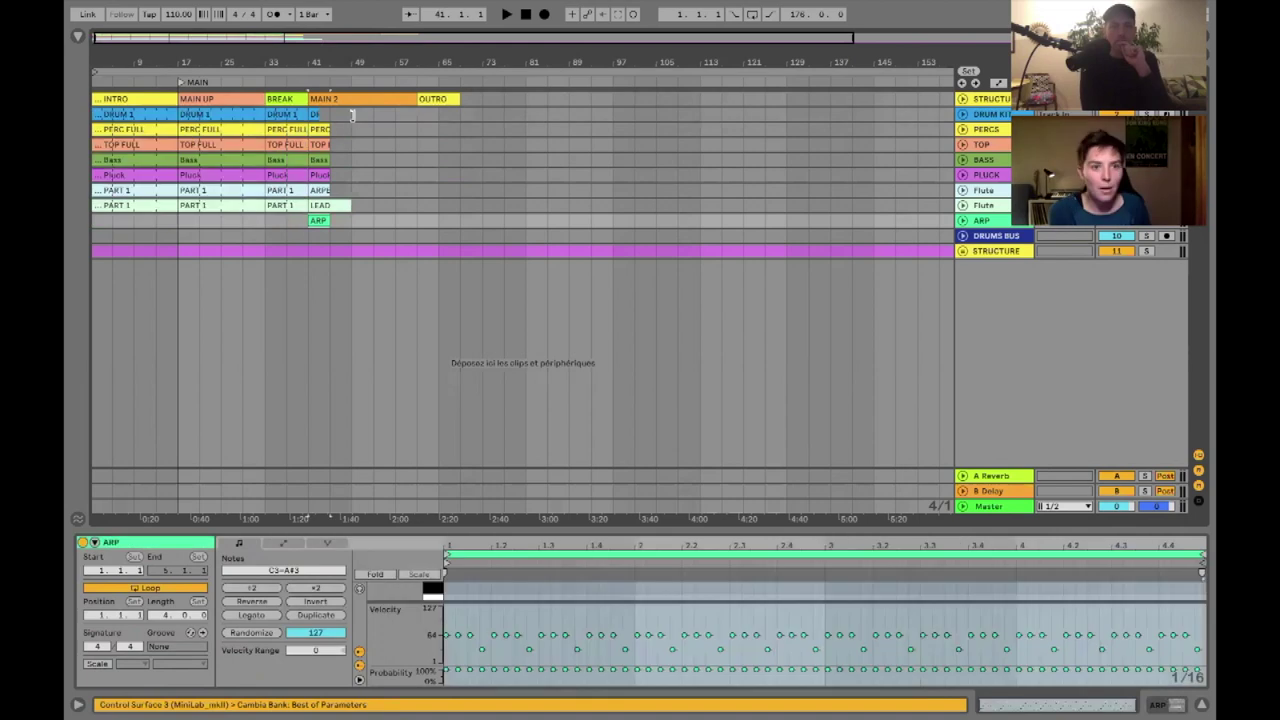
- Extend all instrument clips under MAIN 2, from DRUM 2 to ARP, to bar 61 so they fill the section
{"action": "key", "text": "super+z"}
{"action": "key", "text": "super+z"}
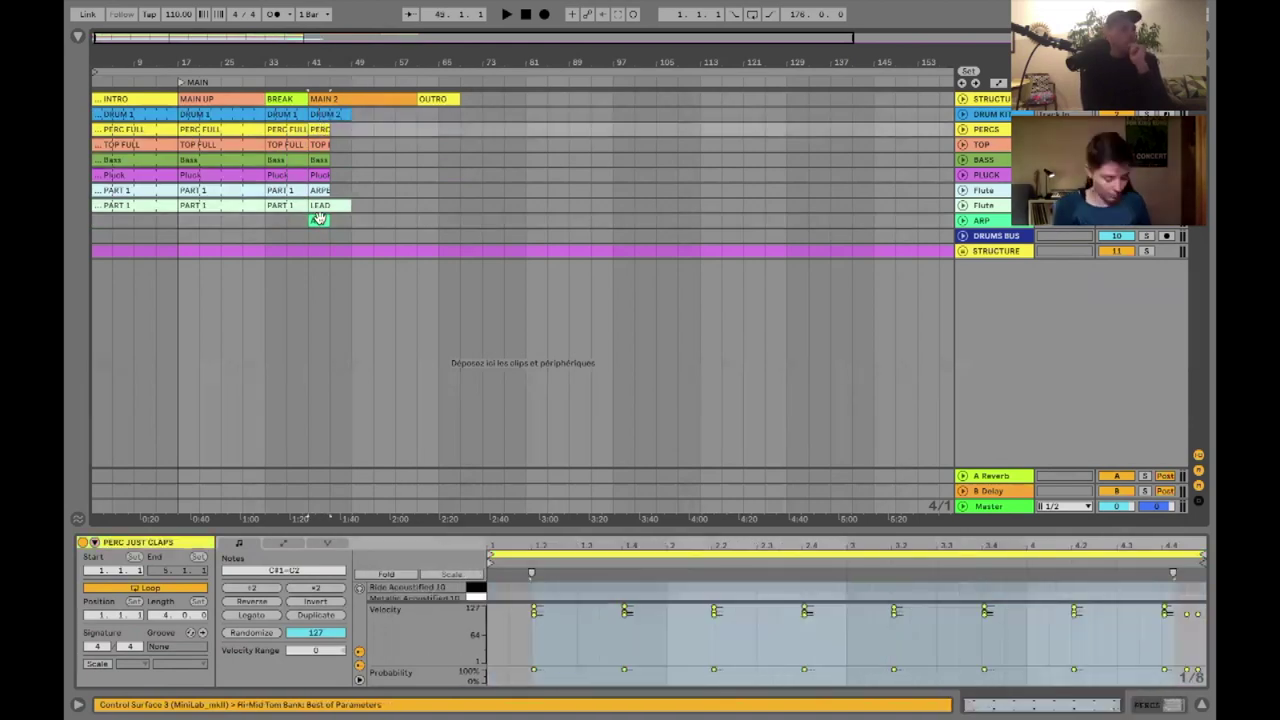
{"action": "left_click", "coordinate": [319, 218]}
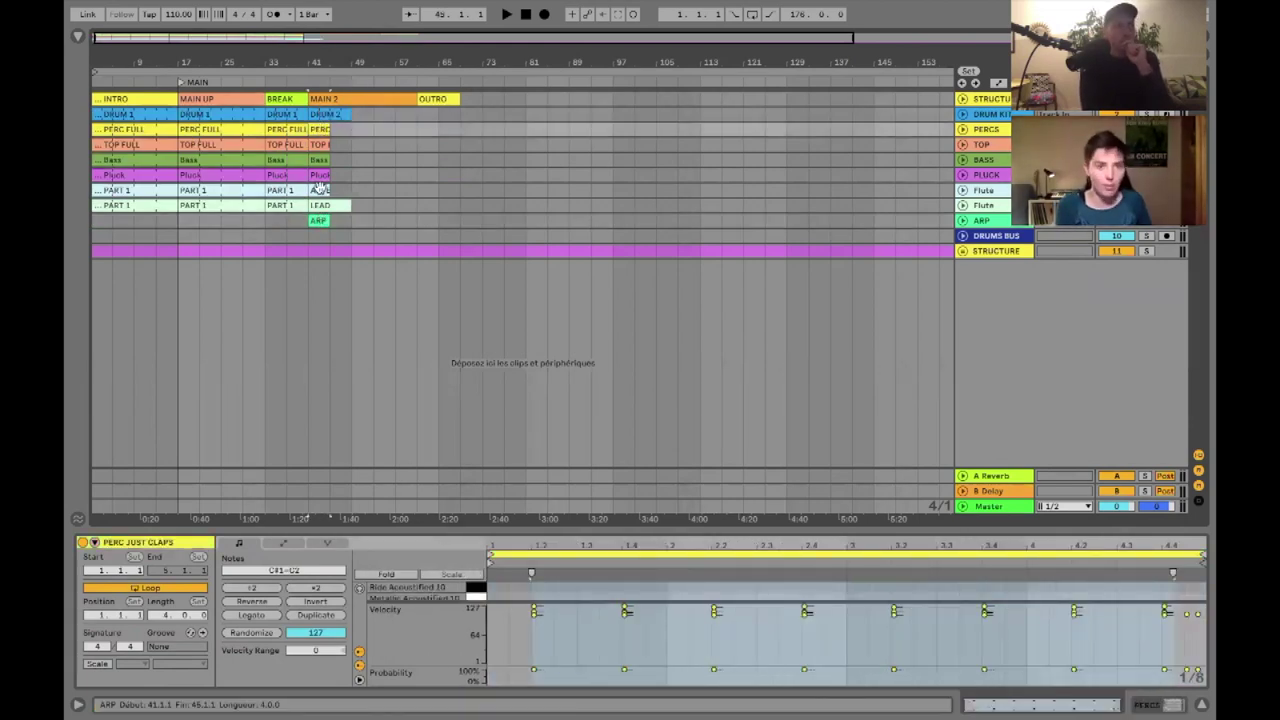
{"action": "left_click_drag", "start_coordinate": [343, 130], "coordinate": [353, 131]}
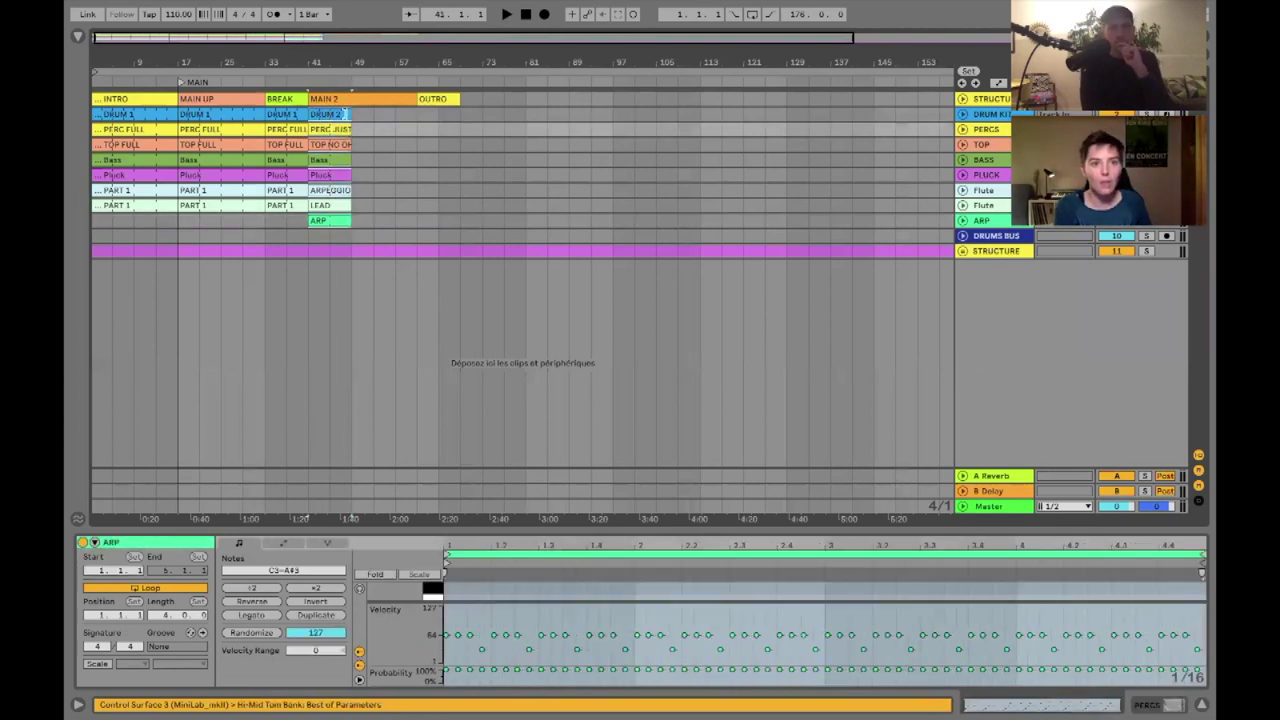
{"action": "left_click", "coordinate": [321, 115], "text": "shift"}
{"action": "left_click_drag", "start_coordinate": [409, 115], "coordinate": [417, 115]}
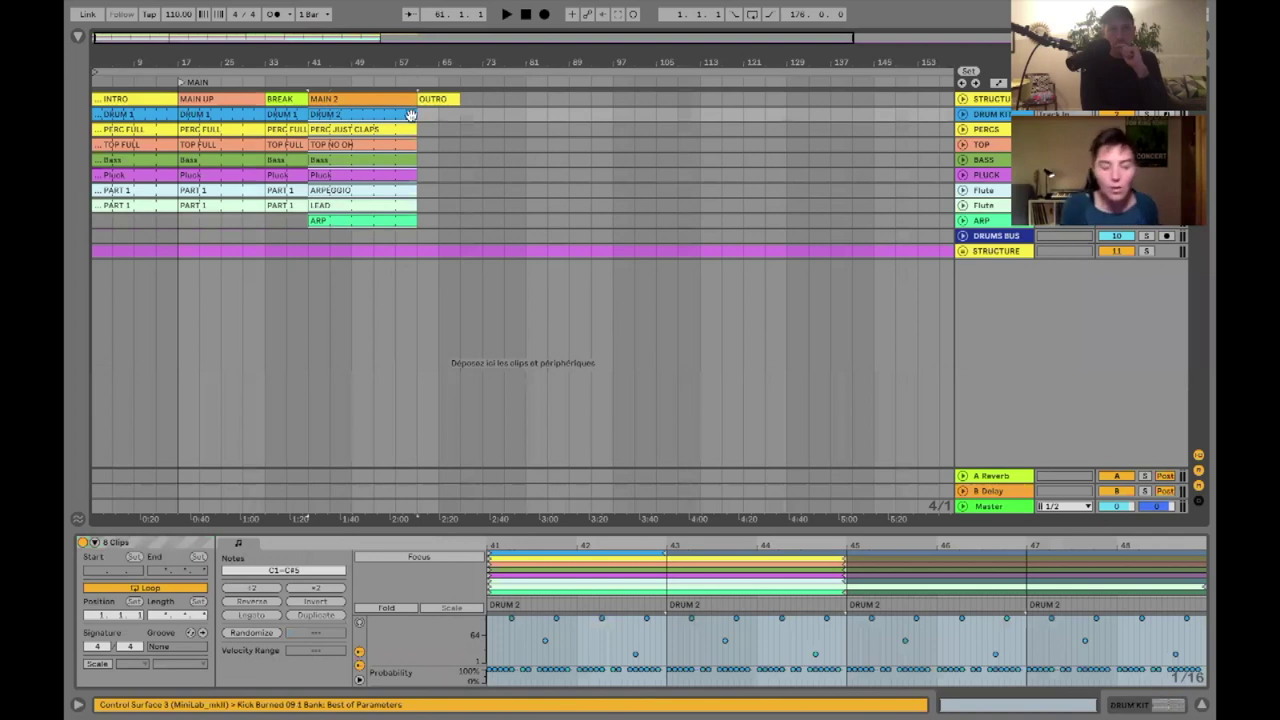
- Place the BREAK section's DRUM 1 through PART 1 clips under OUTRO at bar 61, keeping a copy at bar 33
{"action": "left_click", "coordinate": [284, 113]}
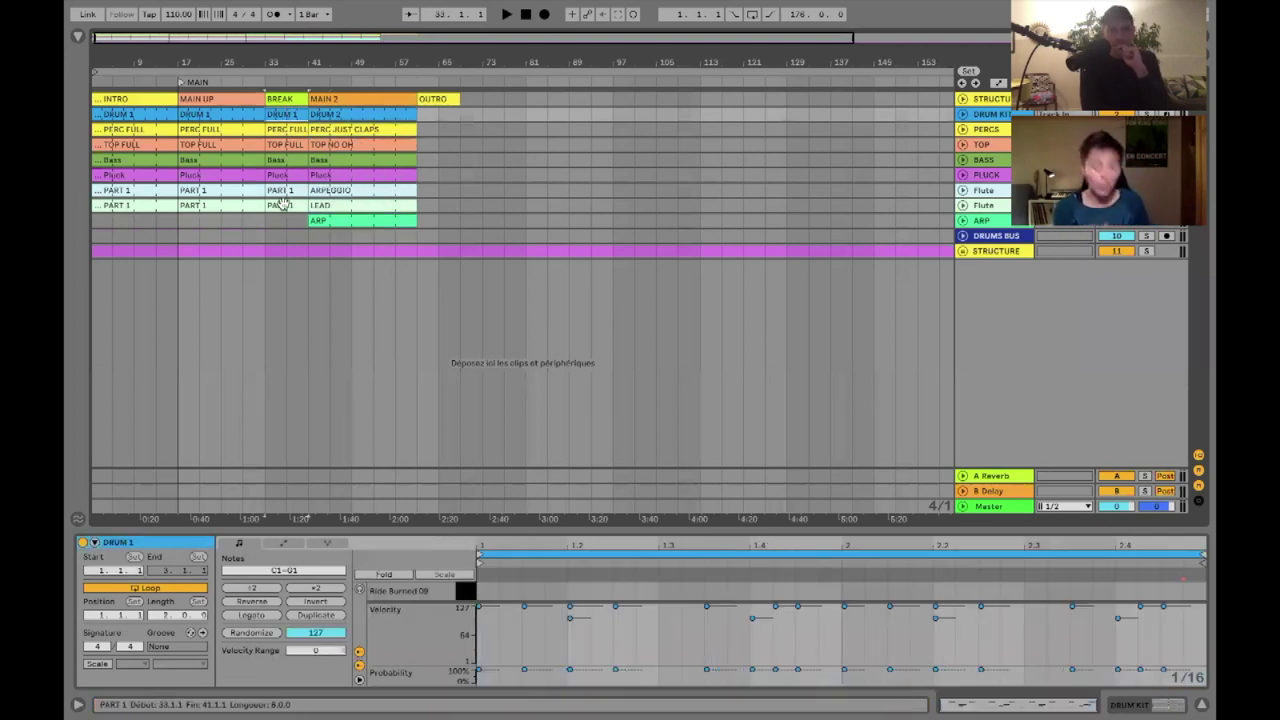
{"action": "left_click", "coordinate": [283, 204], "text": "shift"}
{"action": "left_click_drag", "start_coordinate": [297, 114], "coordinate": [440, 115]}
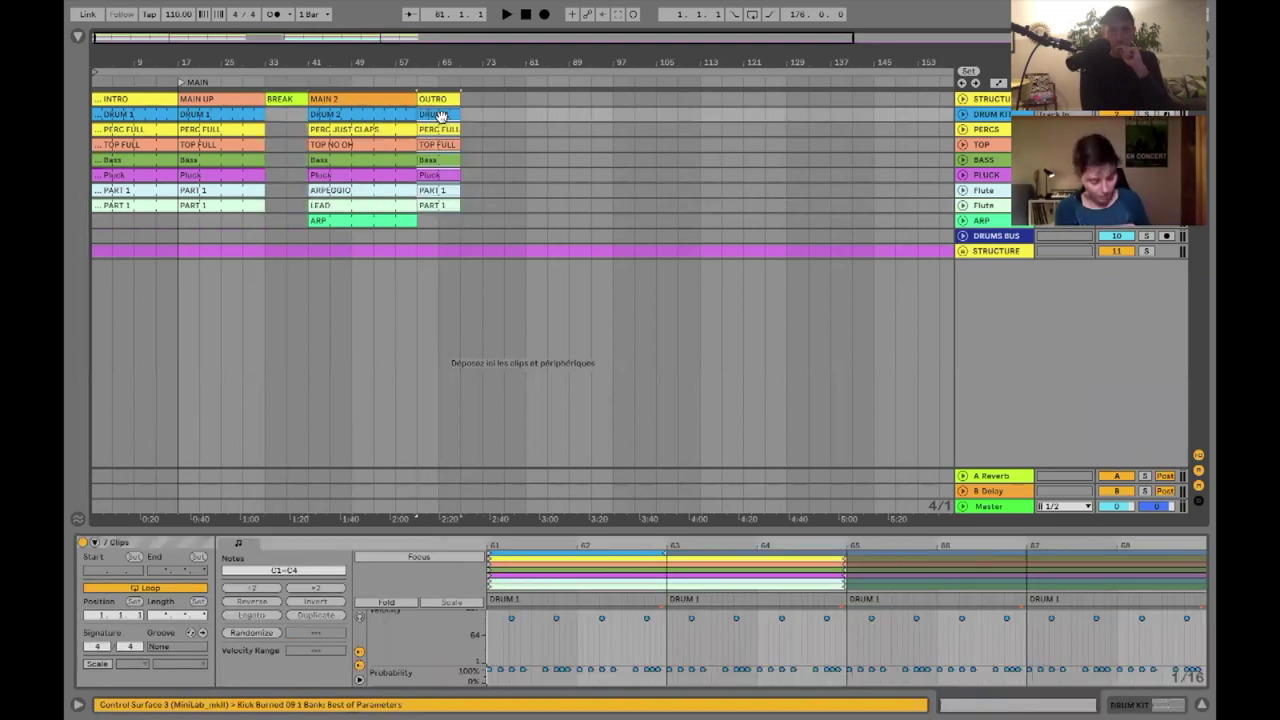
{"action": "left_click", "coordinate": [265, 114]}
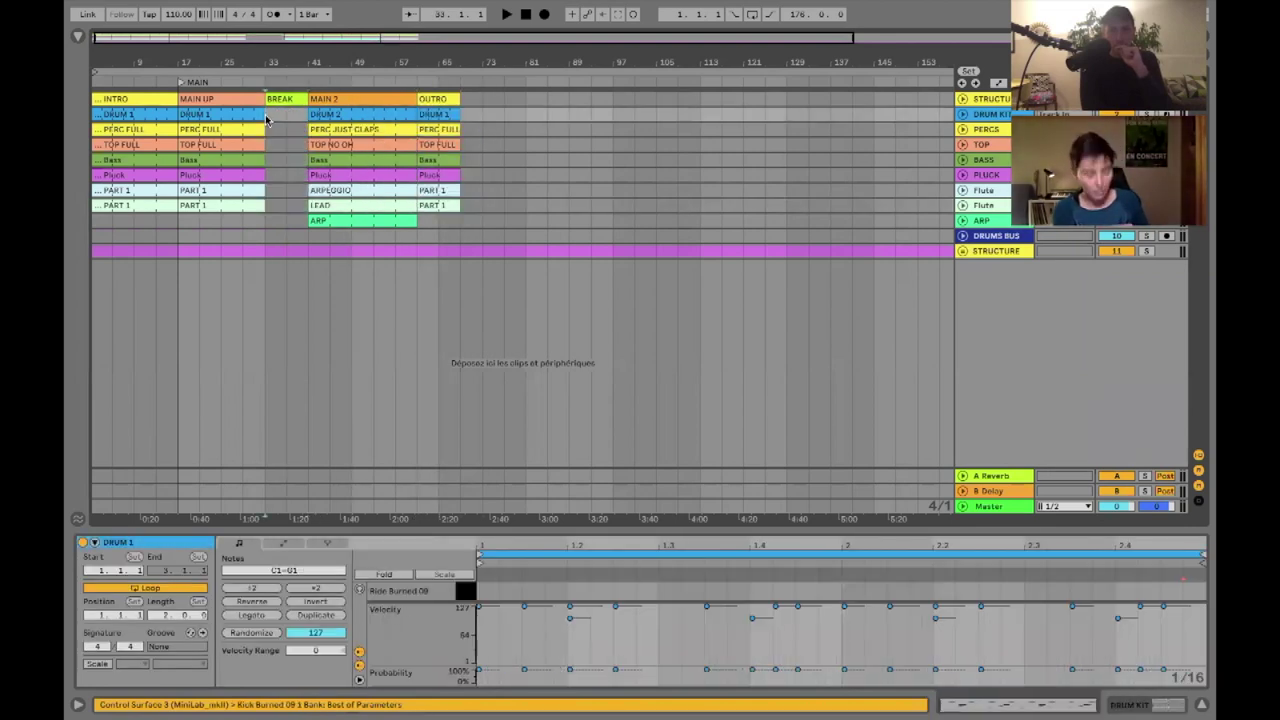
{"action": "key", "text": "ctrl+v"}
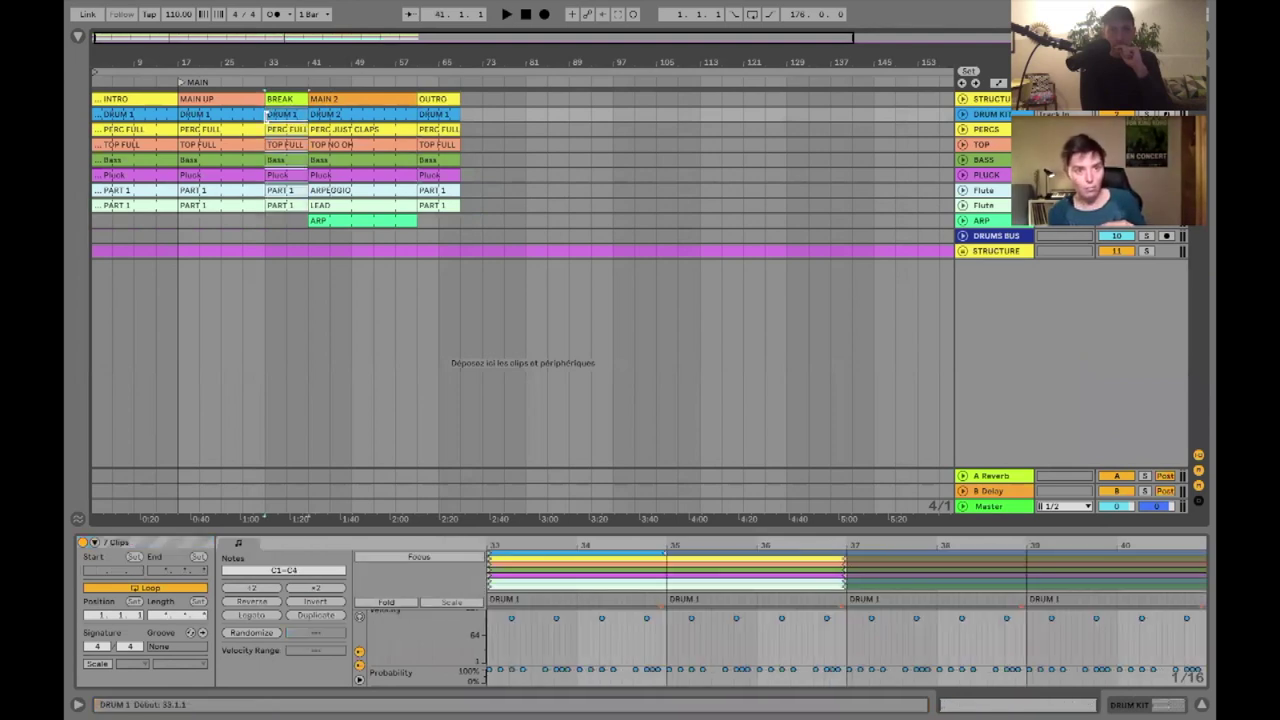
- Rename the MAIN UP marker clip on the STRUCTURE track as MAIN
{"action": "left_click", "coordinate": [125, 102]}
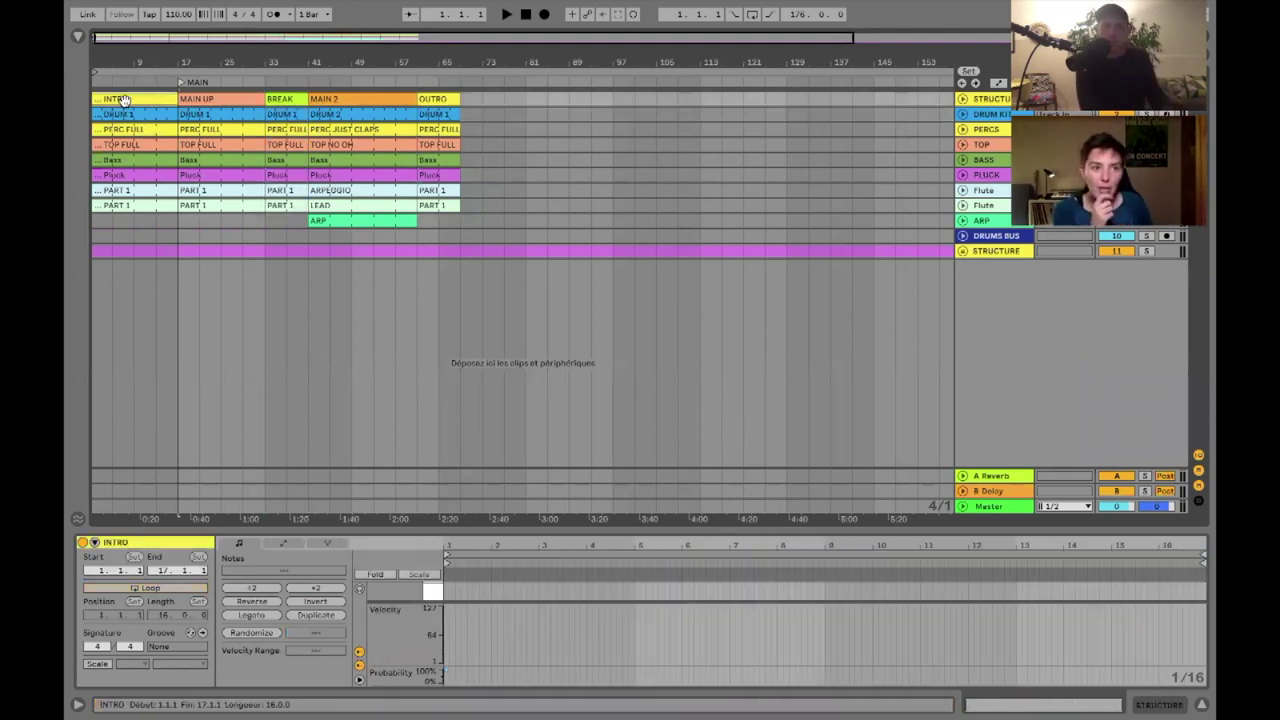
{"action": "left_click", "coordinate": [200, 98]}
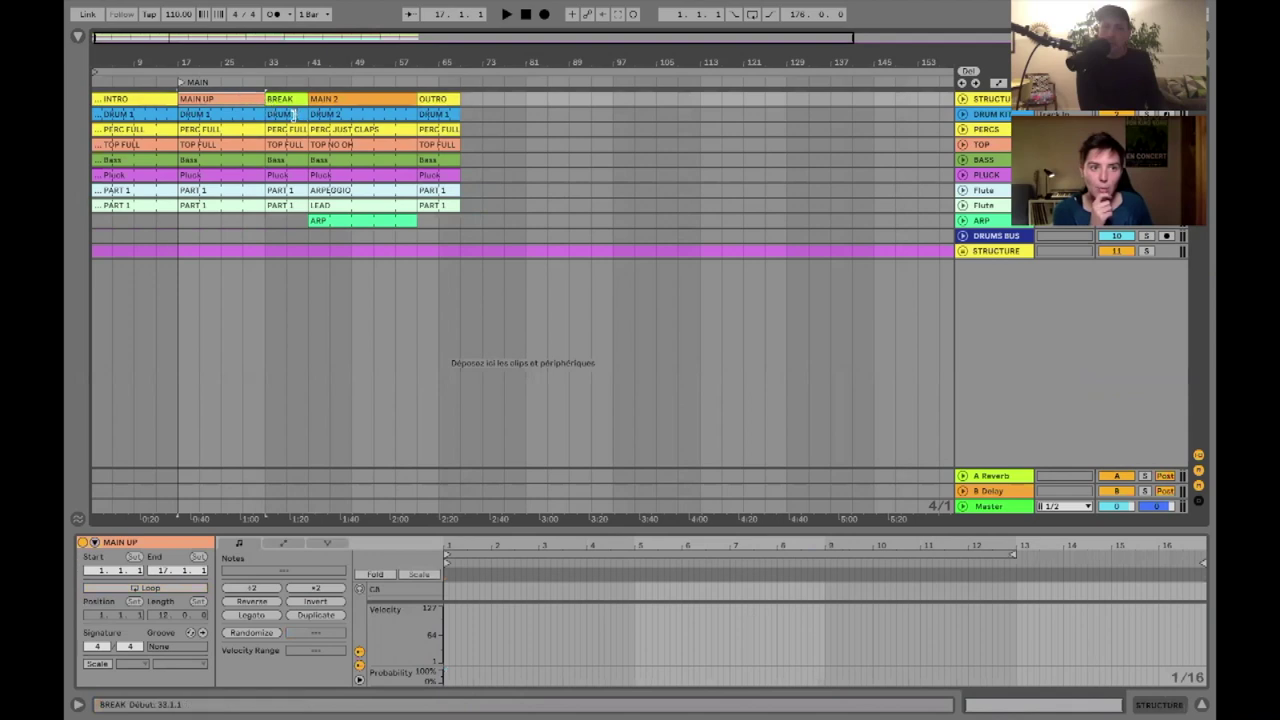
{"action": "left_click", "coordinate": [214, 100]}
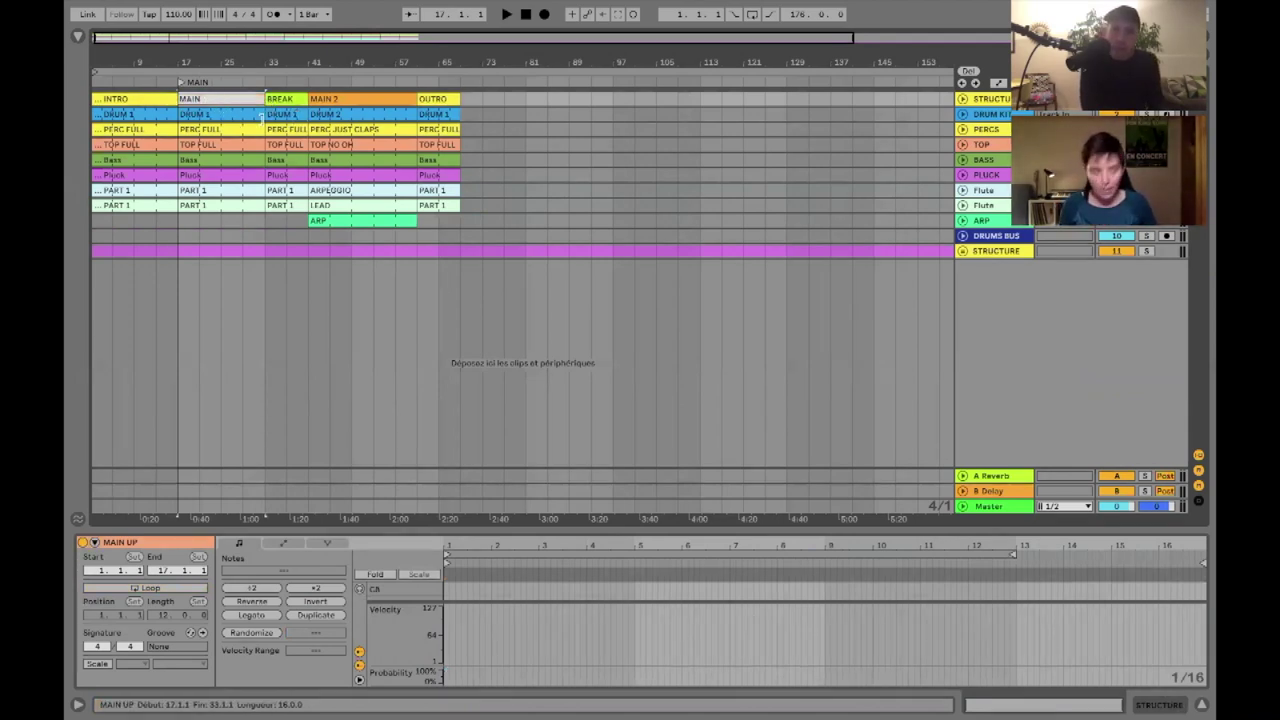
{"action": "key", "text": "Return"}
{"action": "left_click", "coordinate": [277, 100]}
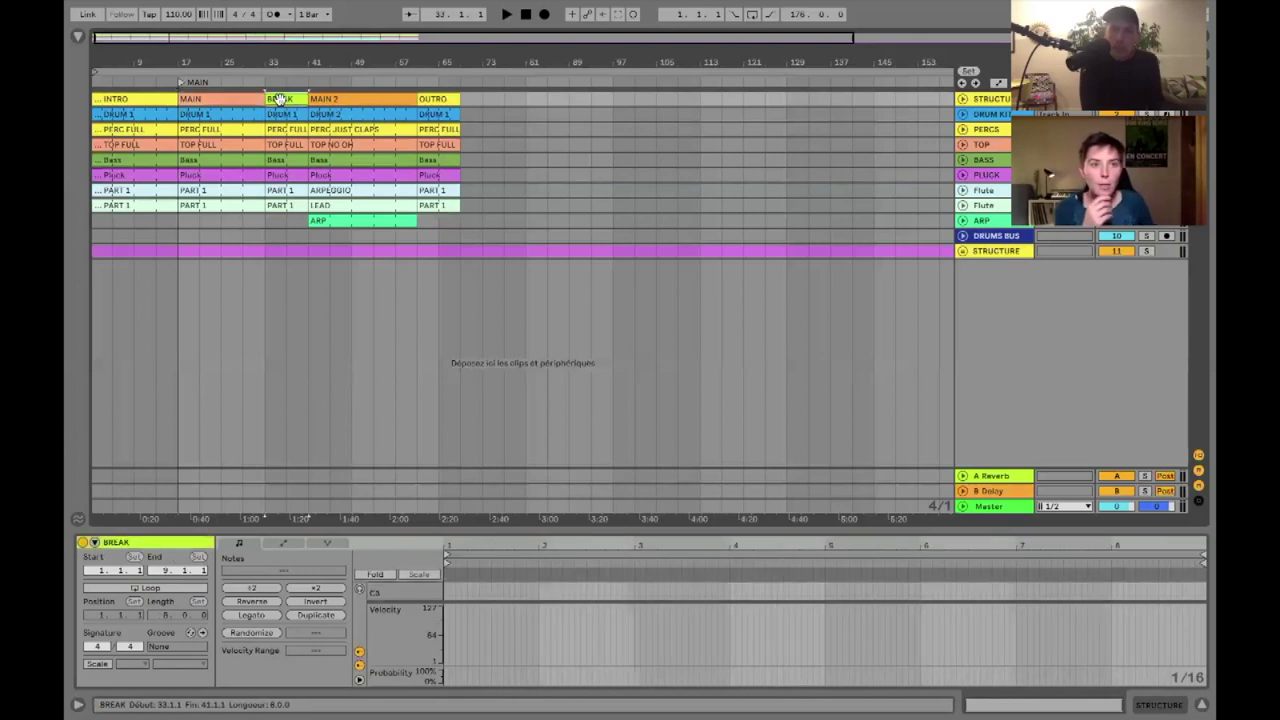
{"action": "left_click", "coordinate": [334, 99]}
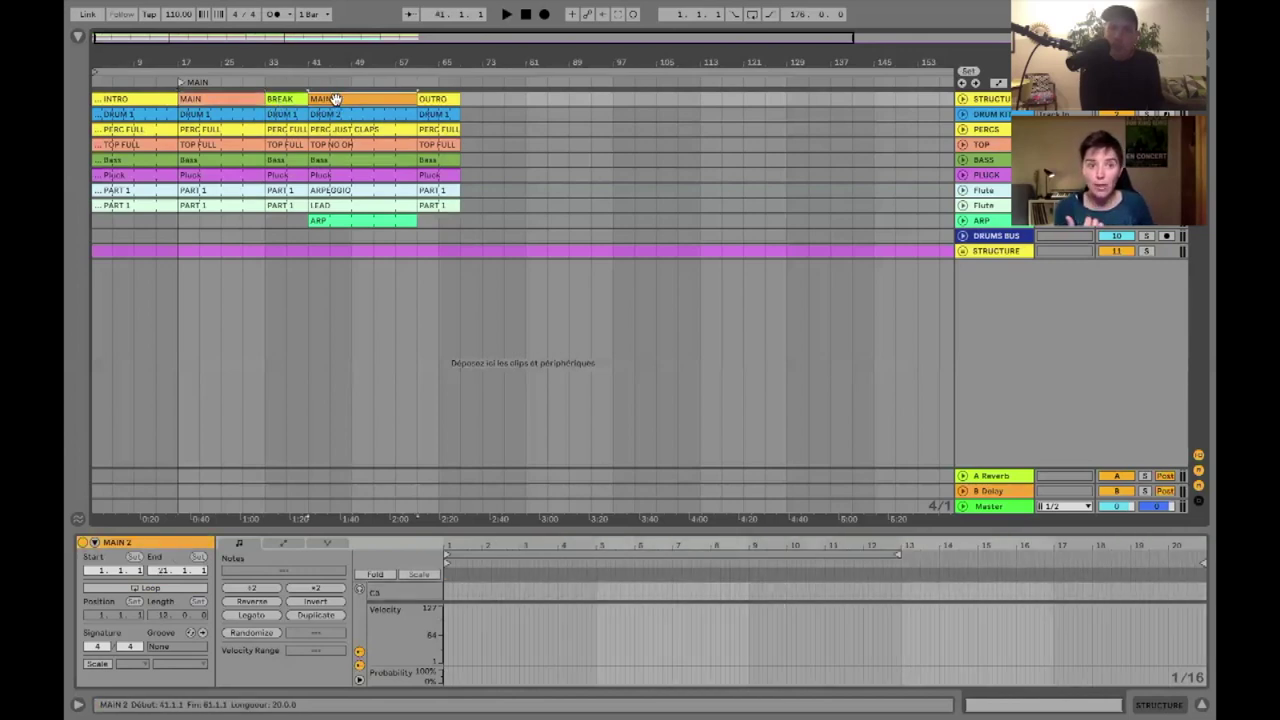
{"action": "left_click", "coordinate": [434, 99]}
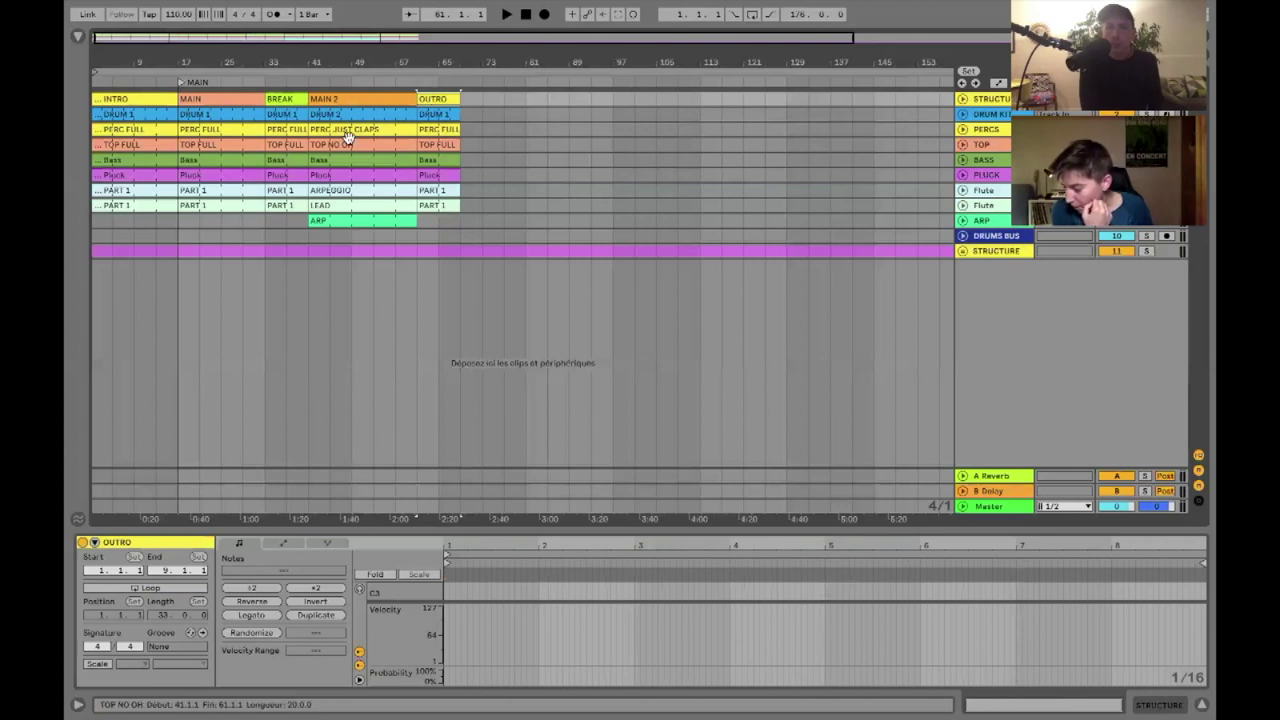
{"action": "left_click", "coordinate": [309, 235]}
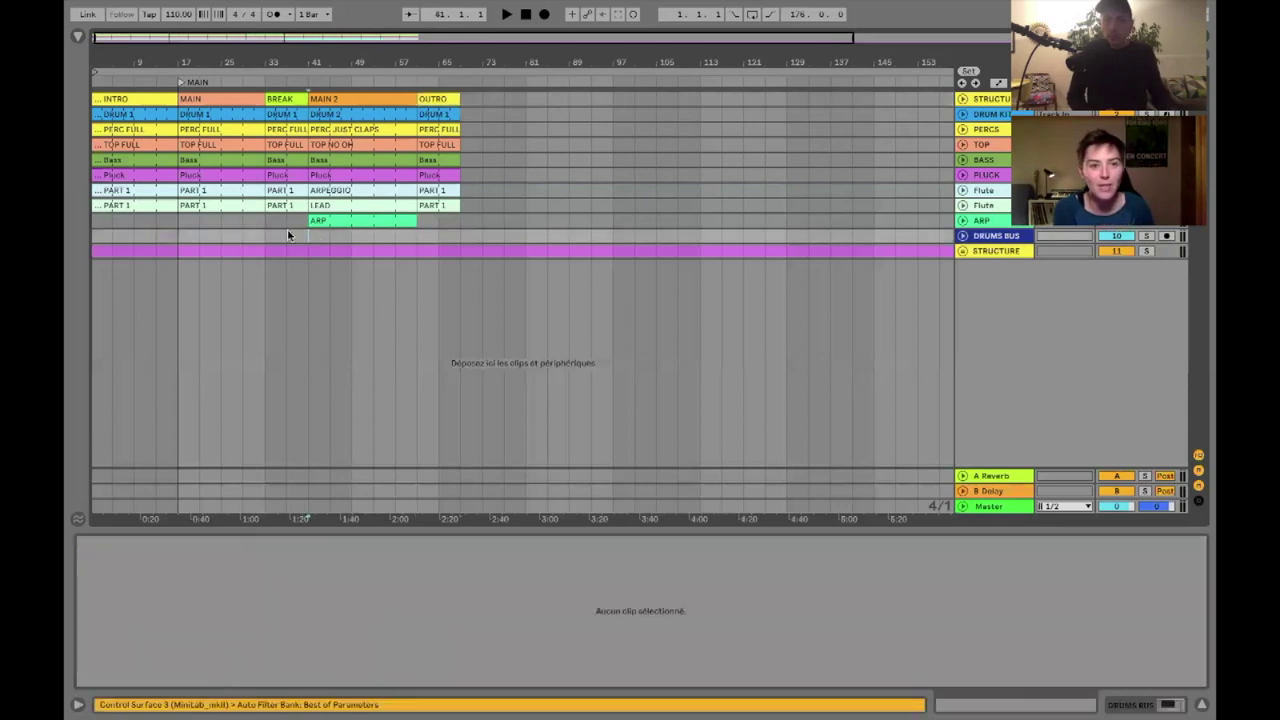
{"action": "left_click", "coordinate": [416, 240]}
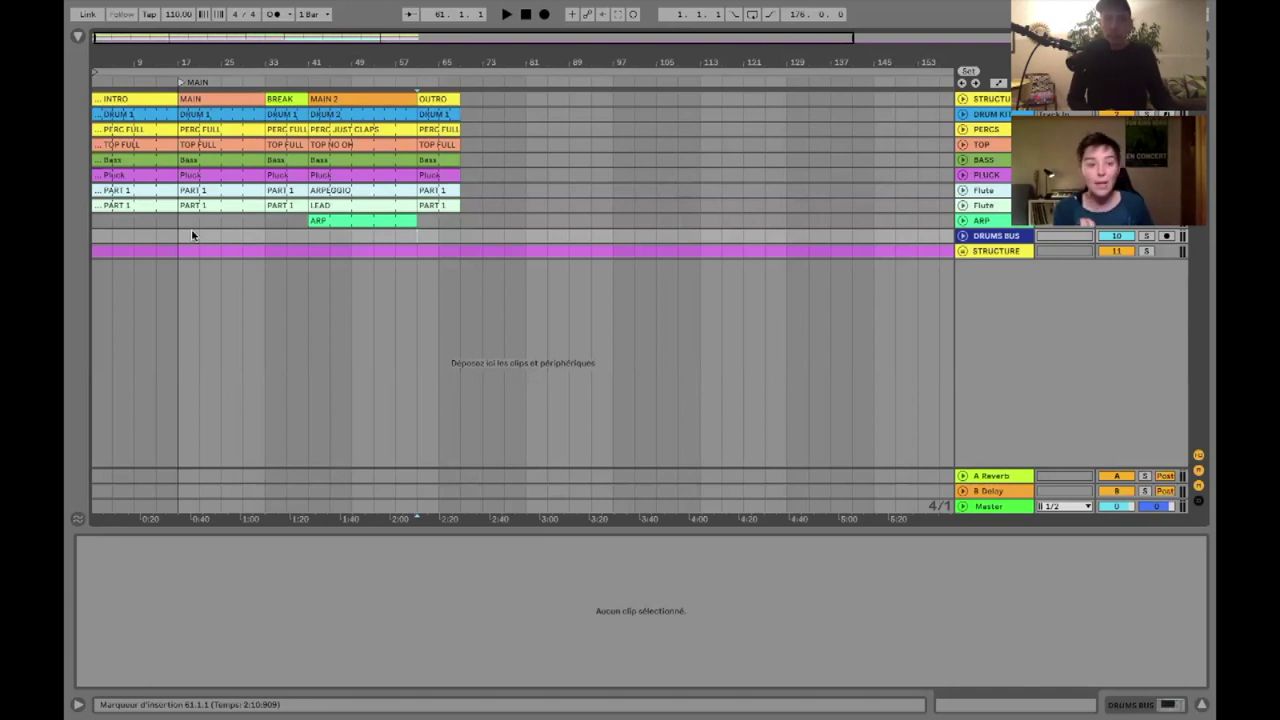
- Play the arrangement from the start of the INTRO section
{"action": "scroll", "coordinate": [106, 96], "scroll_direction": "up", "scroll_amount": 5}
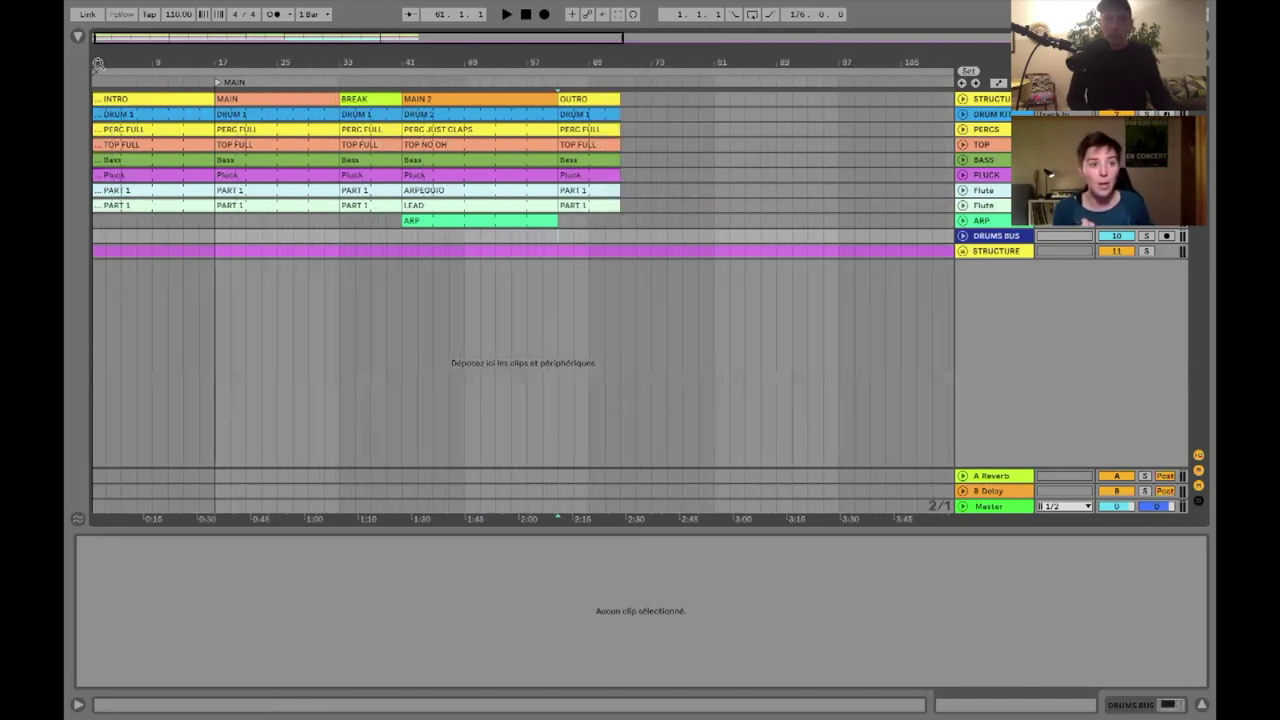
{"action": "left_click", "coordinate": [115, 97]}
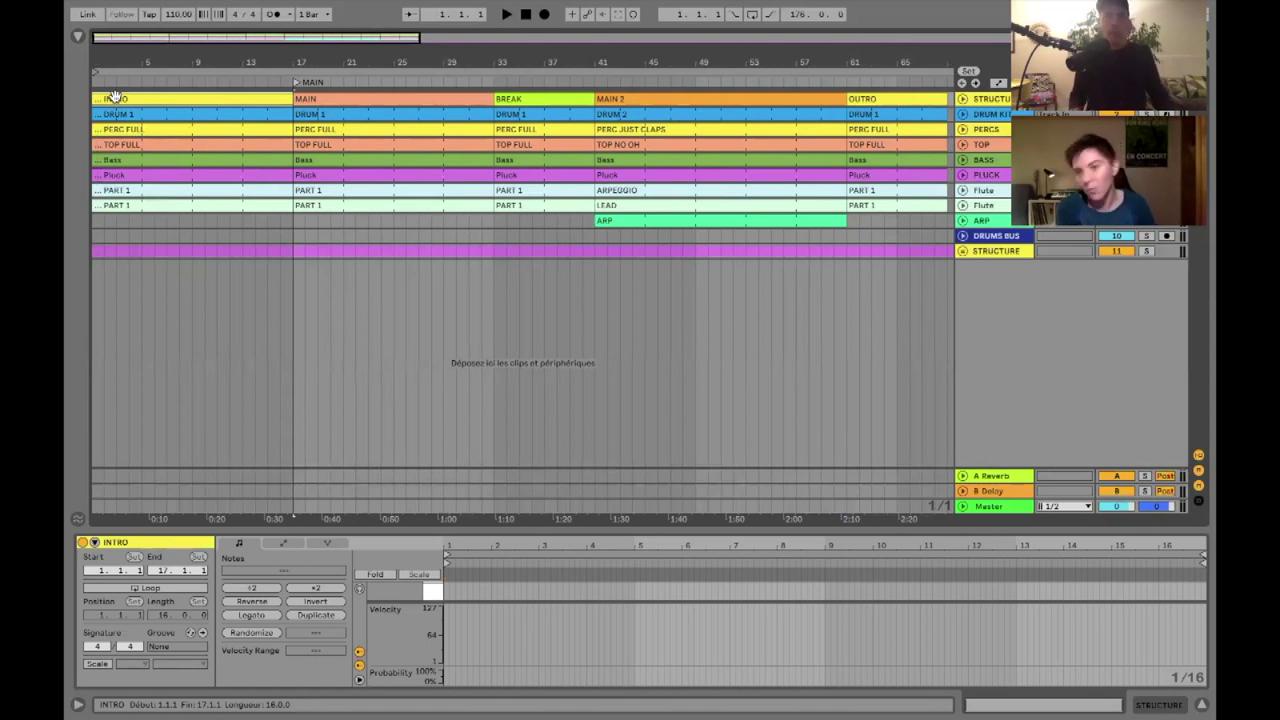
{"action": "key", "text": "space"}
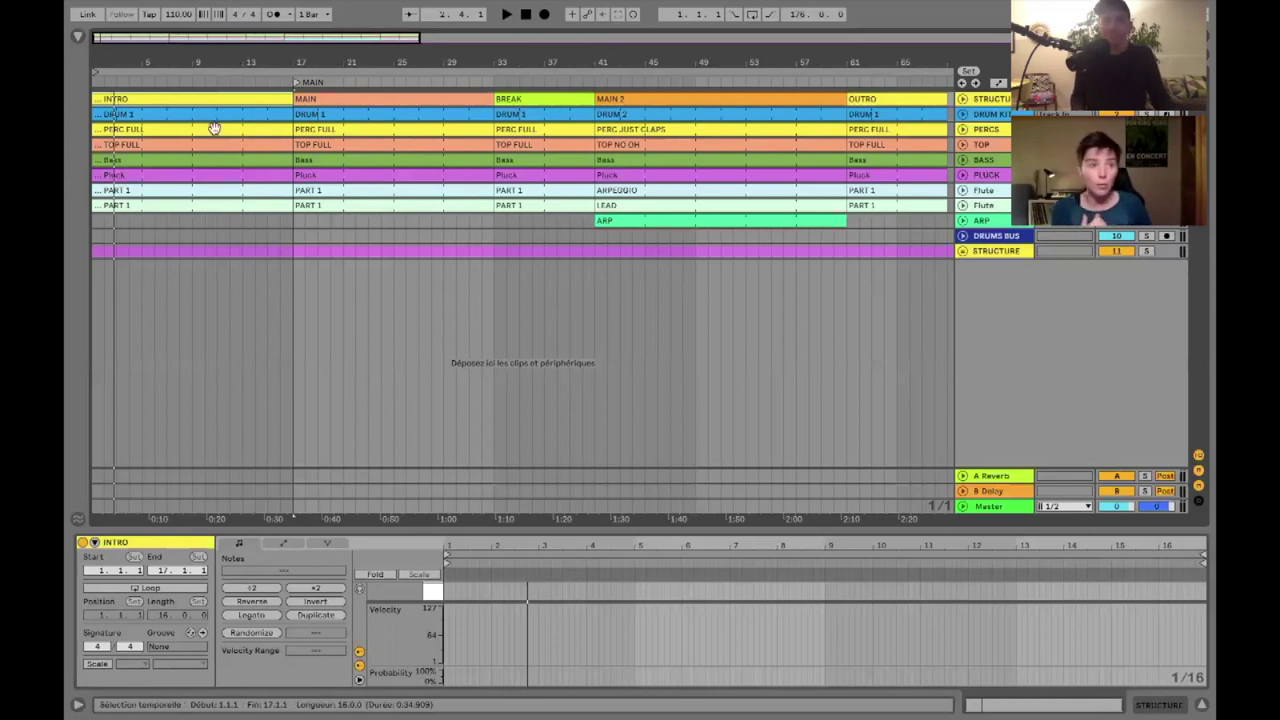
- Deactivate the DRUM 1 clip under INTRO and audition the section without it
{"action": "left_click", "coordinate": [185, 114]}
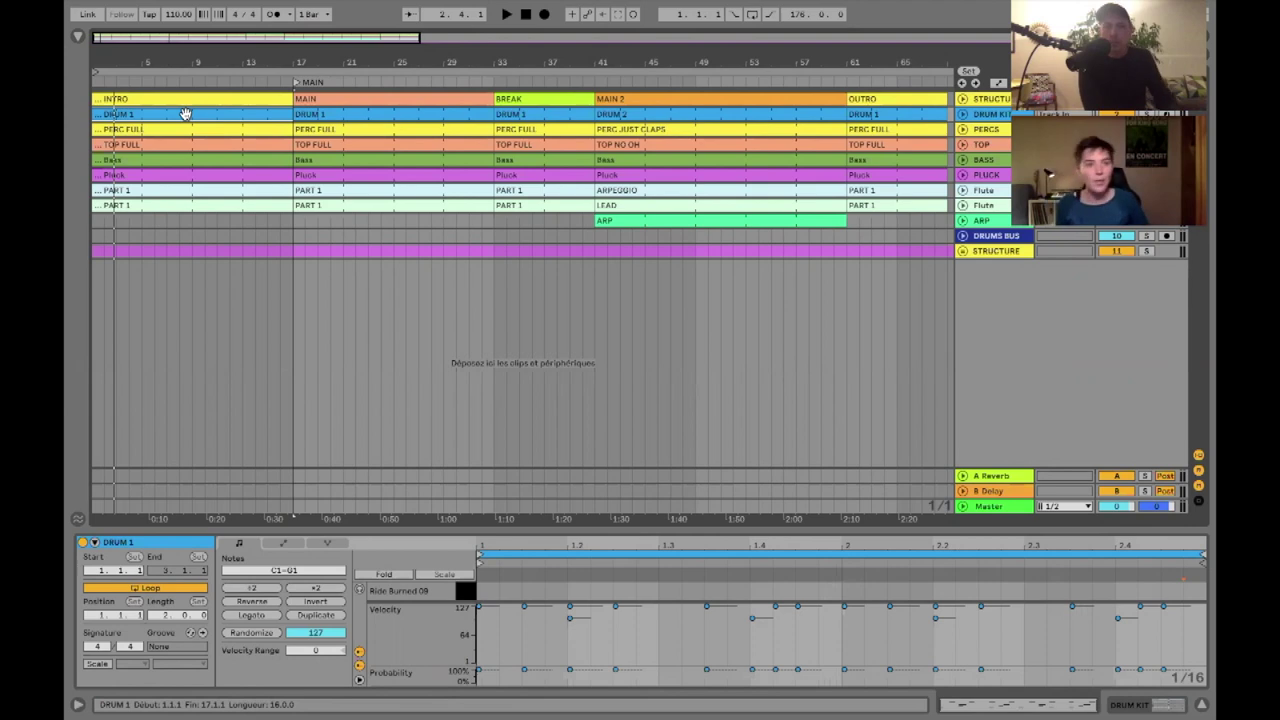
{"action": "left_click", "coordinate": [185, 114]}
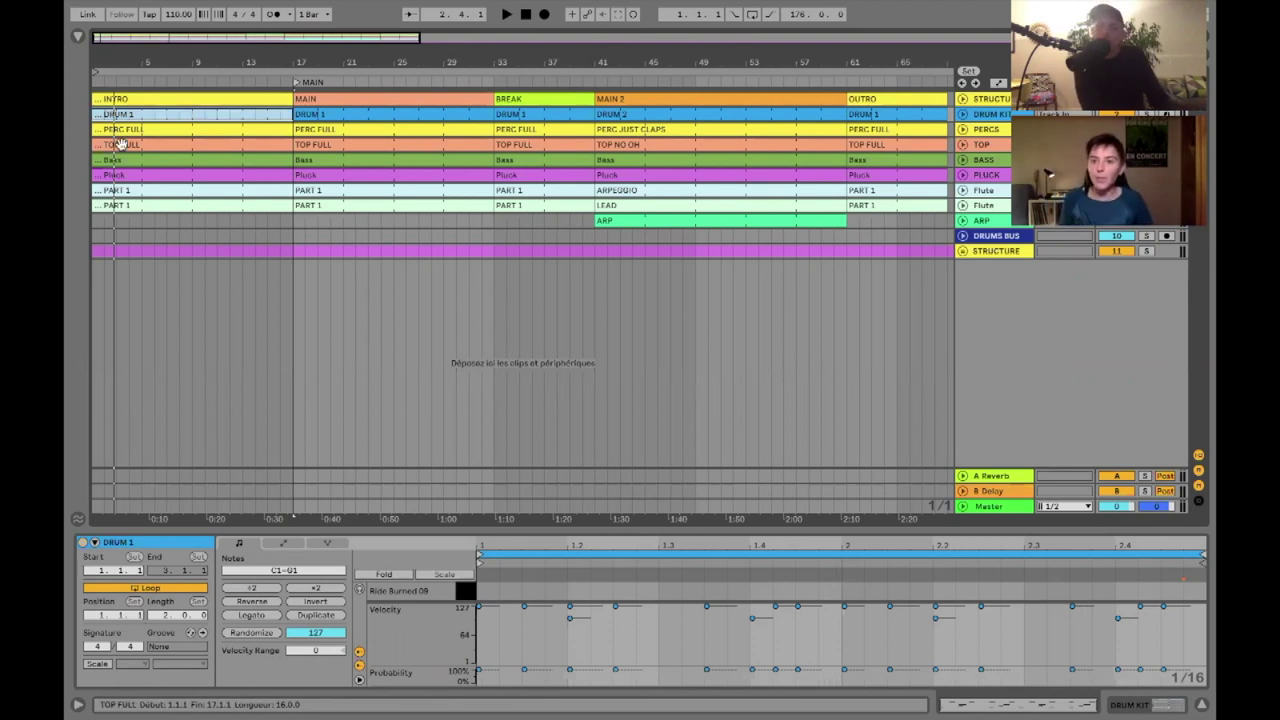
{"action": "key", "text": "space"}
{"action": "key", "text": "space"}
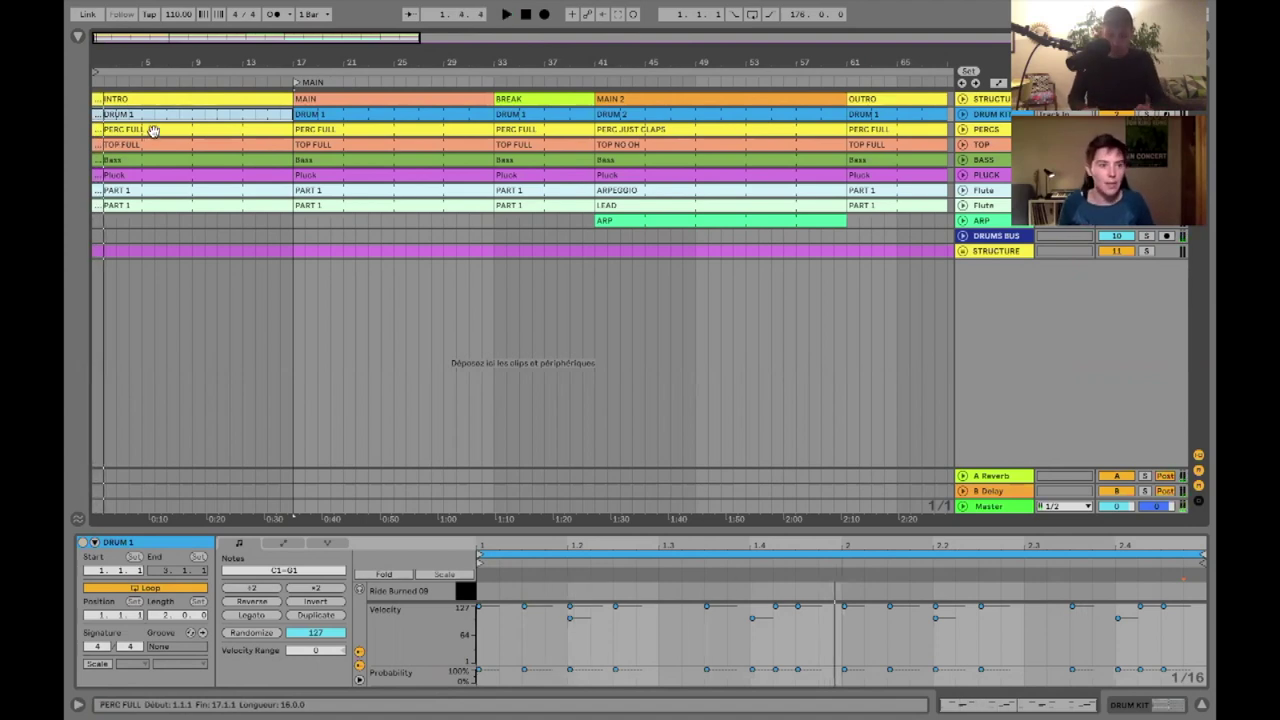
- Deactivate the PERC FULL, TOP FULL and Bass clips under INTRO
{"action": "left_click", "coordinate": [153, 131]}
{"action": "key", "text": "space"}
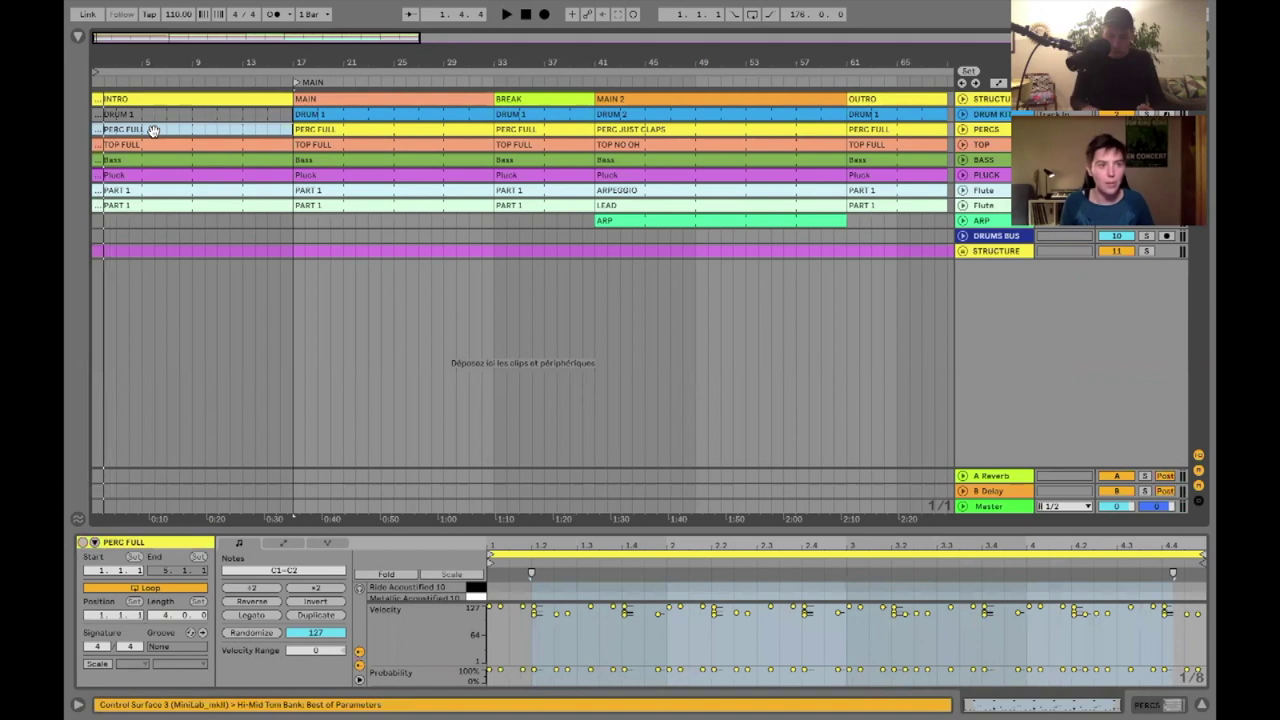
{"action": "key", "text": "space"}
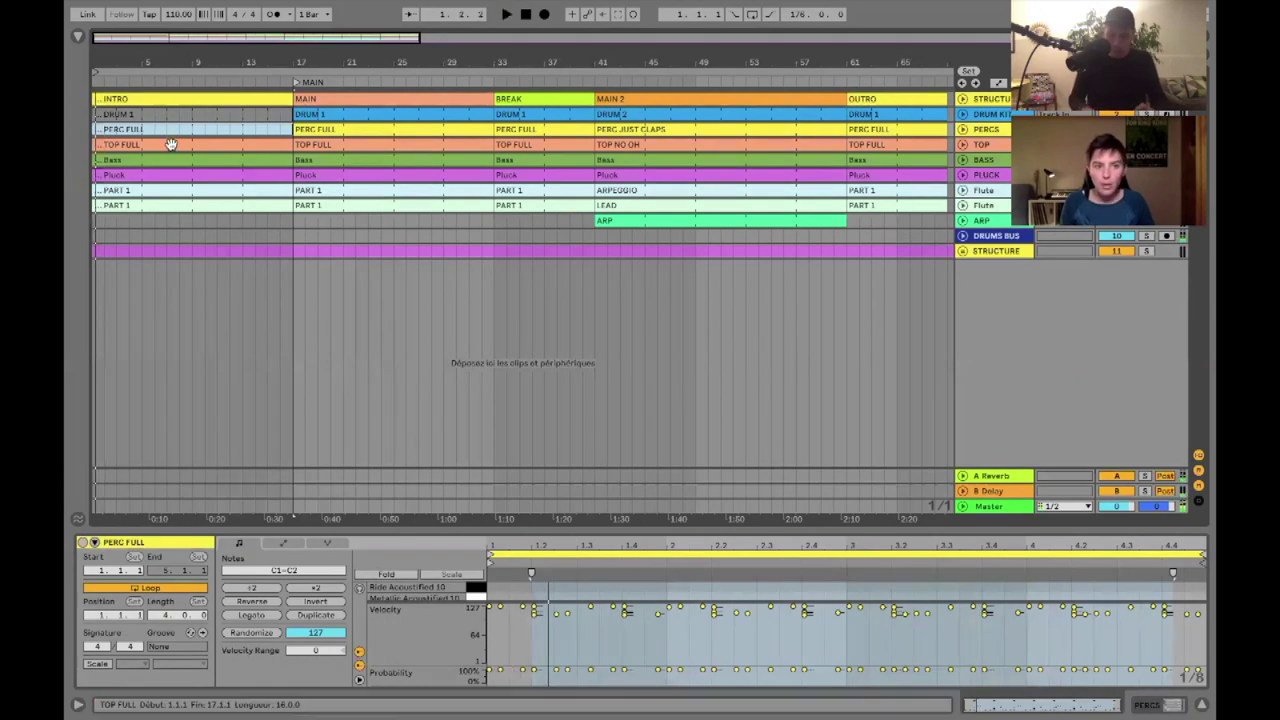
{"action": "left_click", "coordinate": [171, 145]}
{"action": "left_click", "coordinate": [159, 162]}
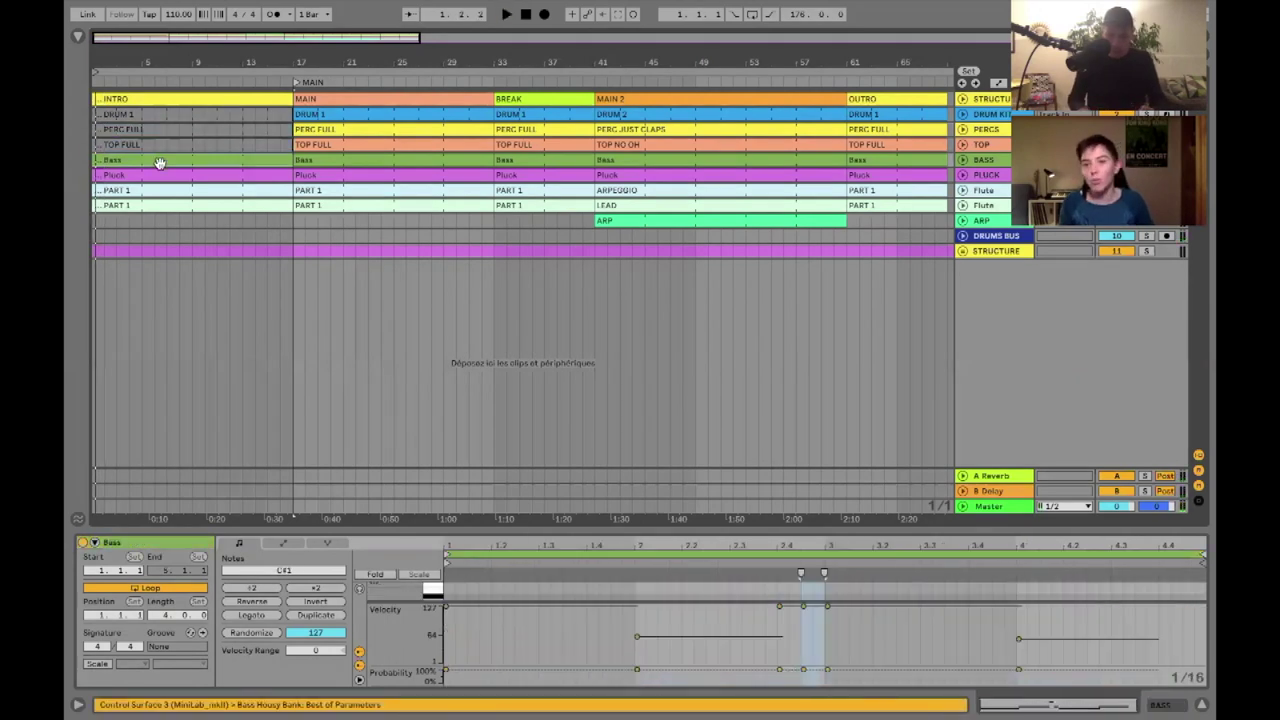
- Play the INTRO section and trim the starts of its two Flute PART 1 clips to bars 5 and 9
{"action": "key", "text": "space"}
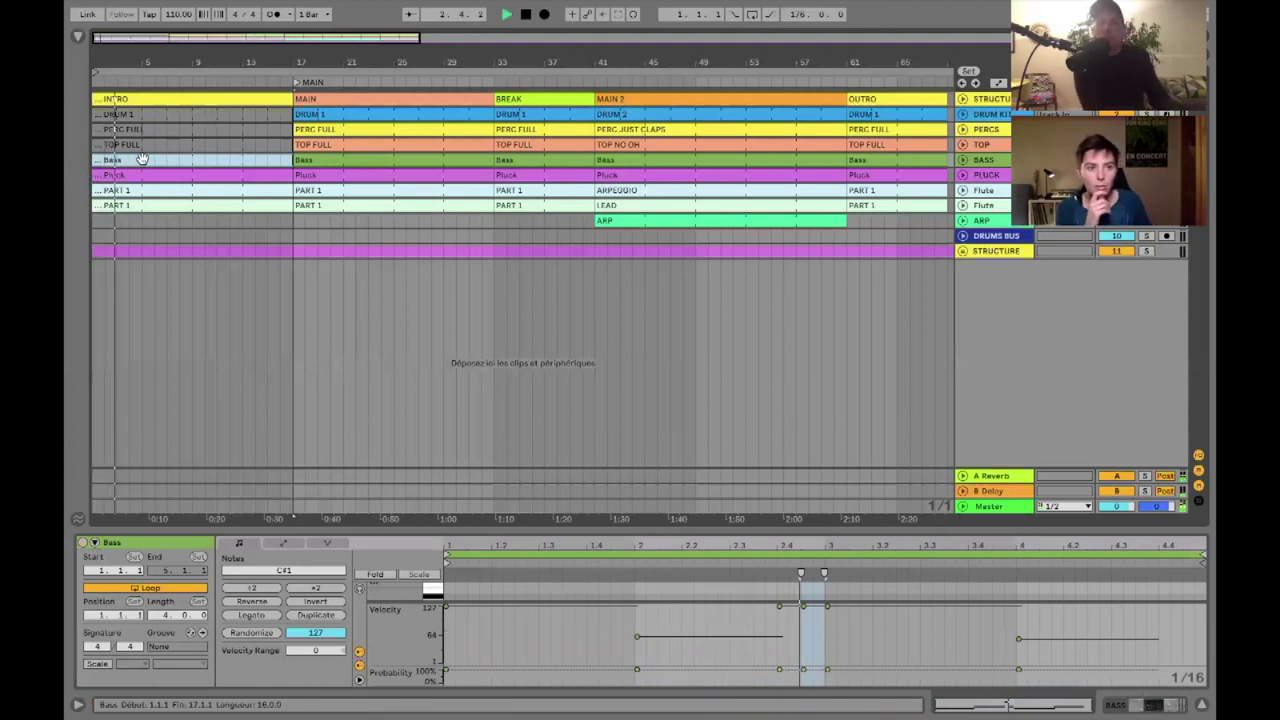
{"action": "left_click_drag", "start_coordinate": [94, 187], "coordinate": [146, 189]}
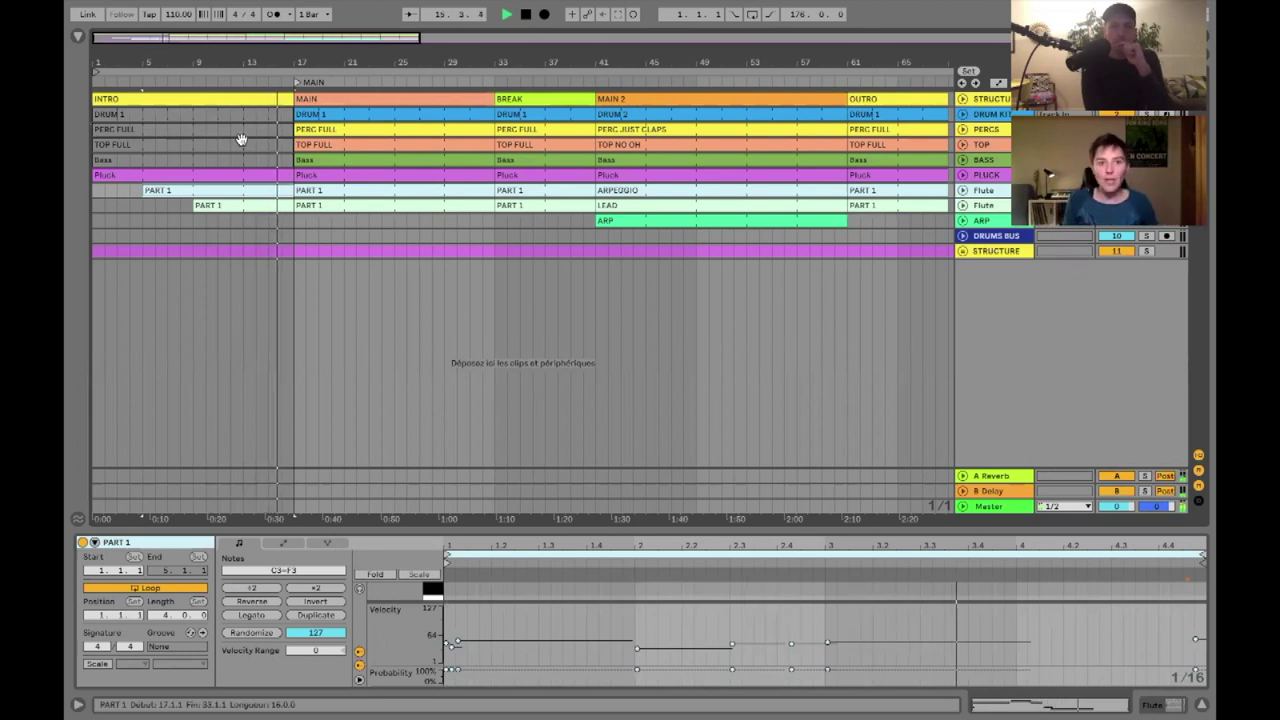
- Trim the PERC FULL and TOP FULL clips under MAIN to start at bar 25, and play from the MAIN locator
{"action": "left_click", "coordinate": [330, 96]}
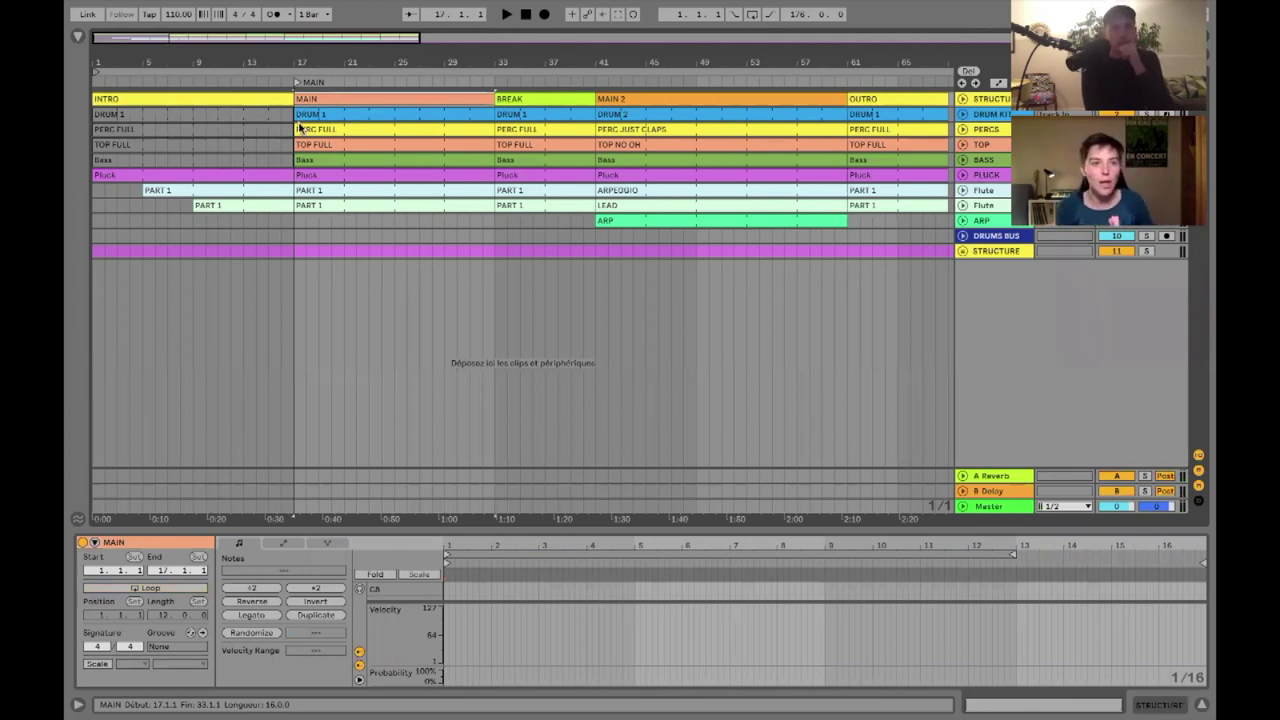
{"action": "left_click", "coordinate": [299, 119]}
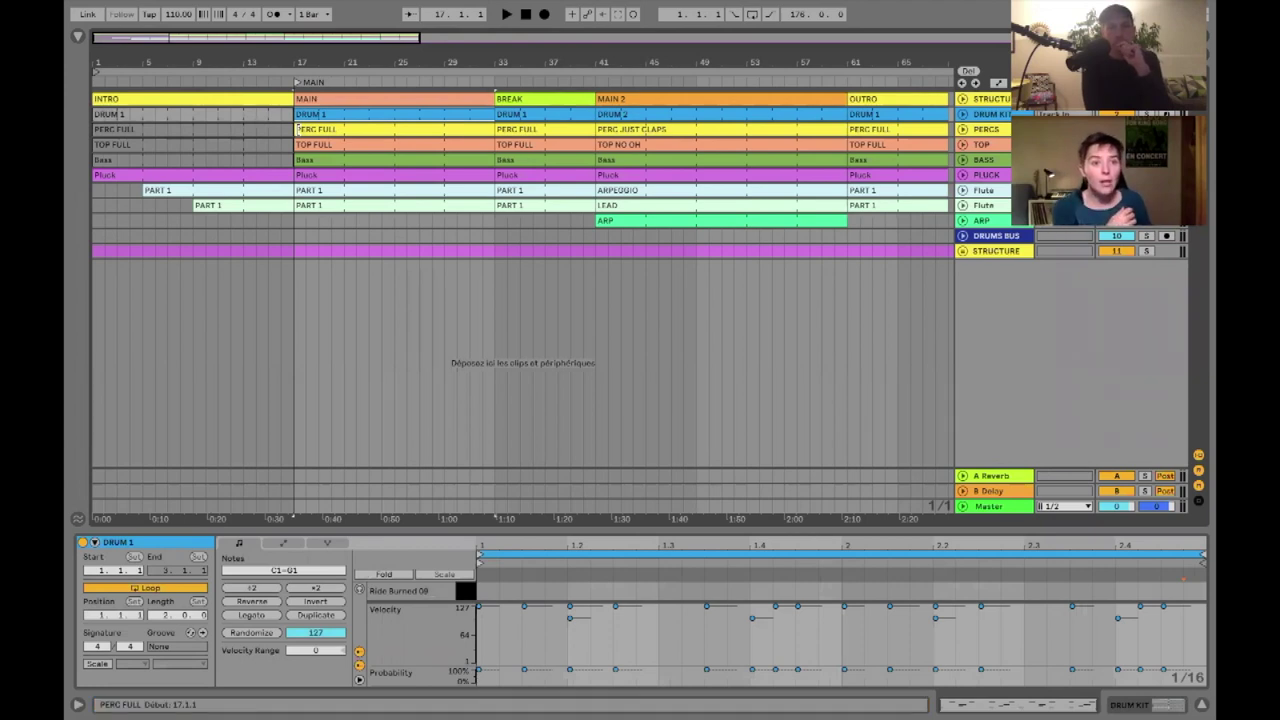
{"action": "left_click_drag", "start_coordinate": [352, 132], "coordinate": [394, 132]}
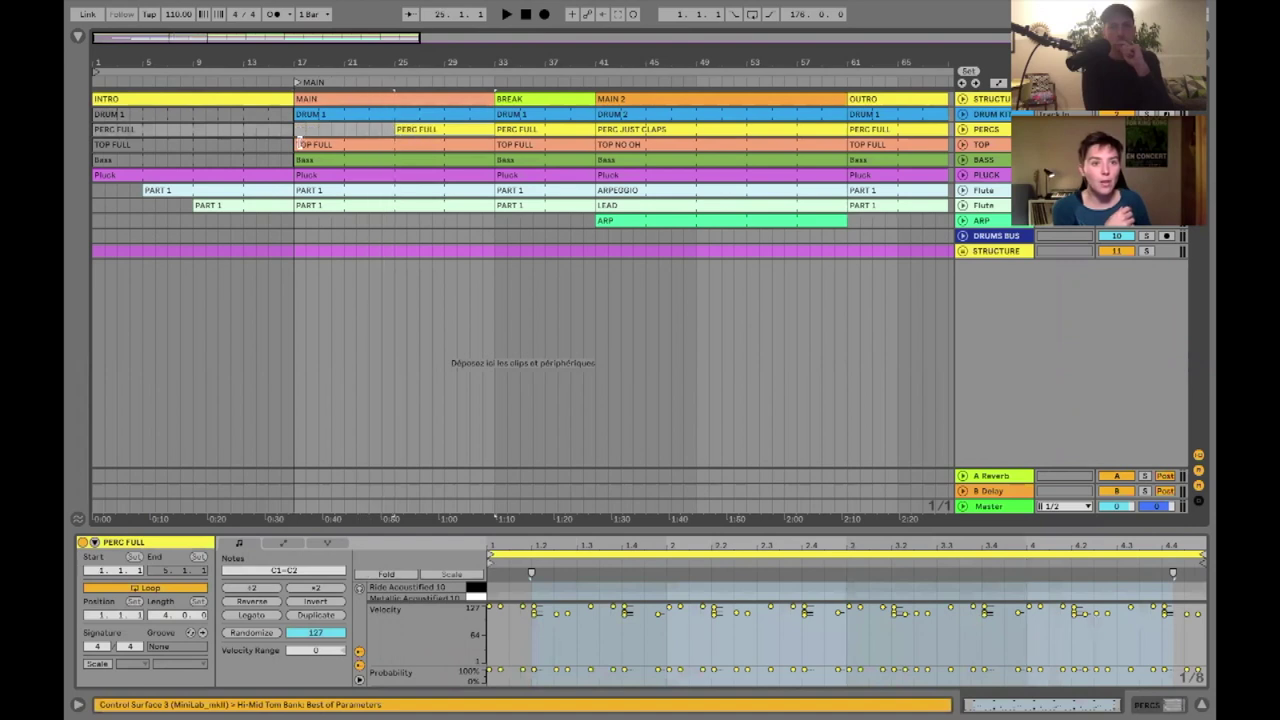
{"action": "left_click_drag", "start_coordinate": [297, 146], "coordinate": [395, 146]}
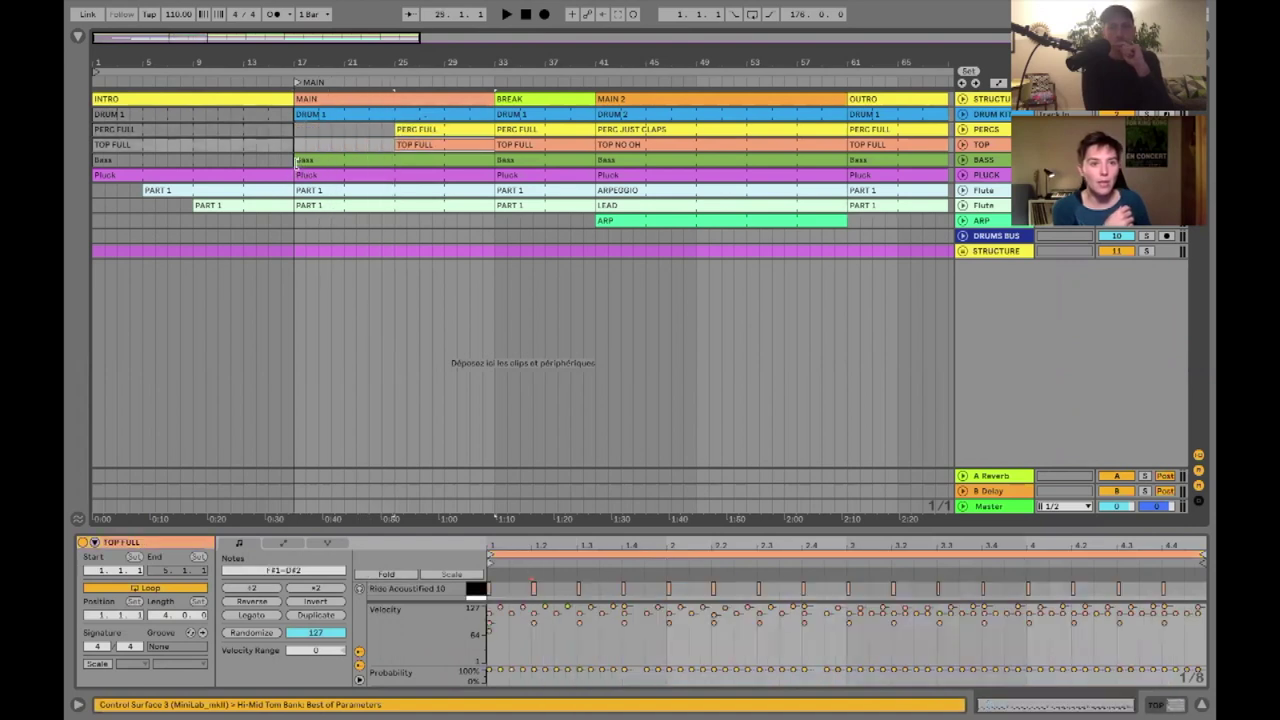
{"action": "left_click", "coordinate": [297, 82]}
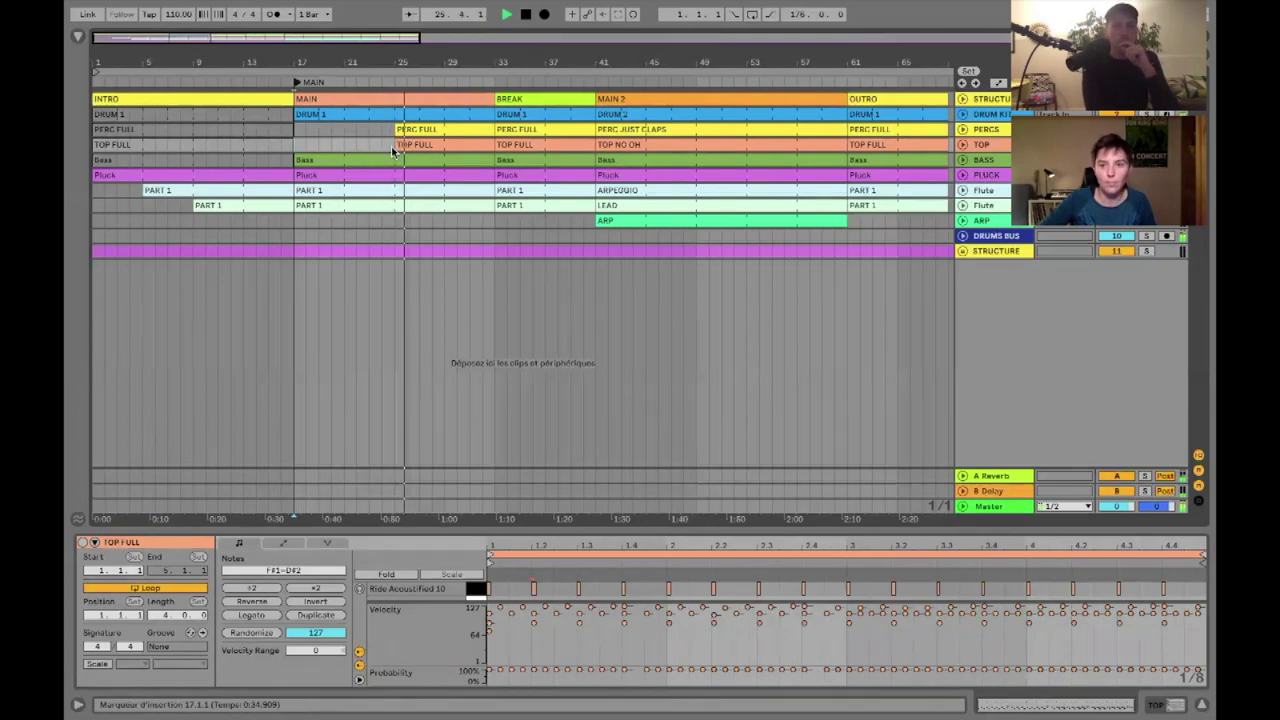
- Deactivate the DRUM 1 and TOP FULL clips under the BREAK section
{"action": "left_click_drag", "start_coordinate": [376, 43], "coordinate": [497, 39]}
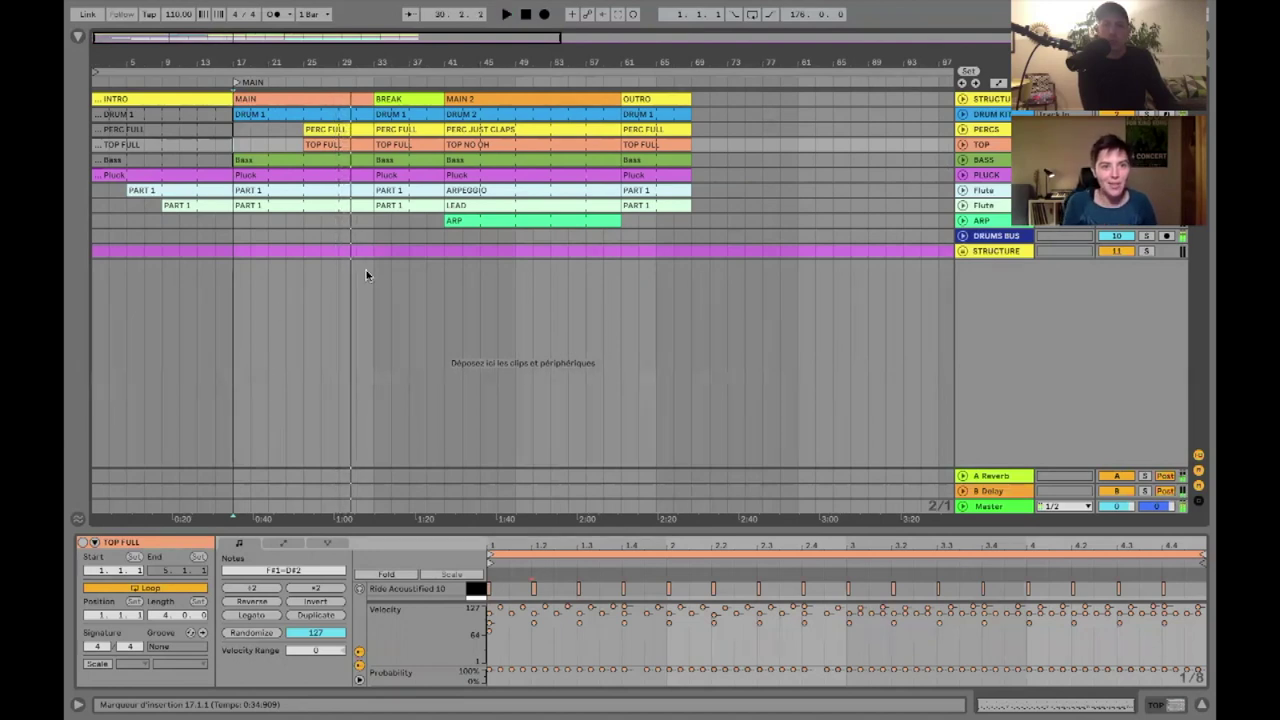
{"action": "left_click", "coordinate": [410, 104]}
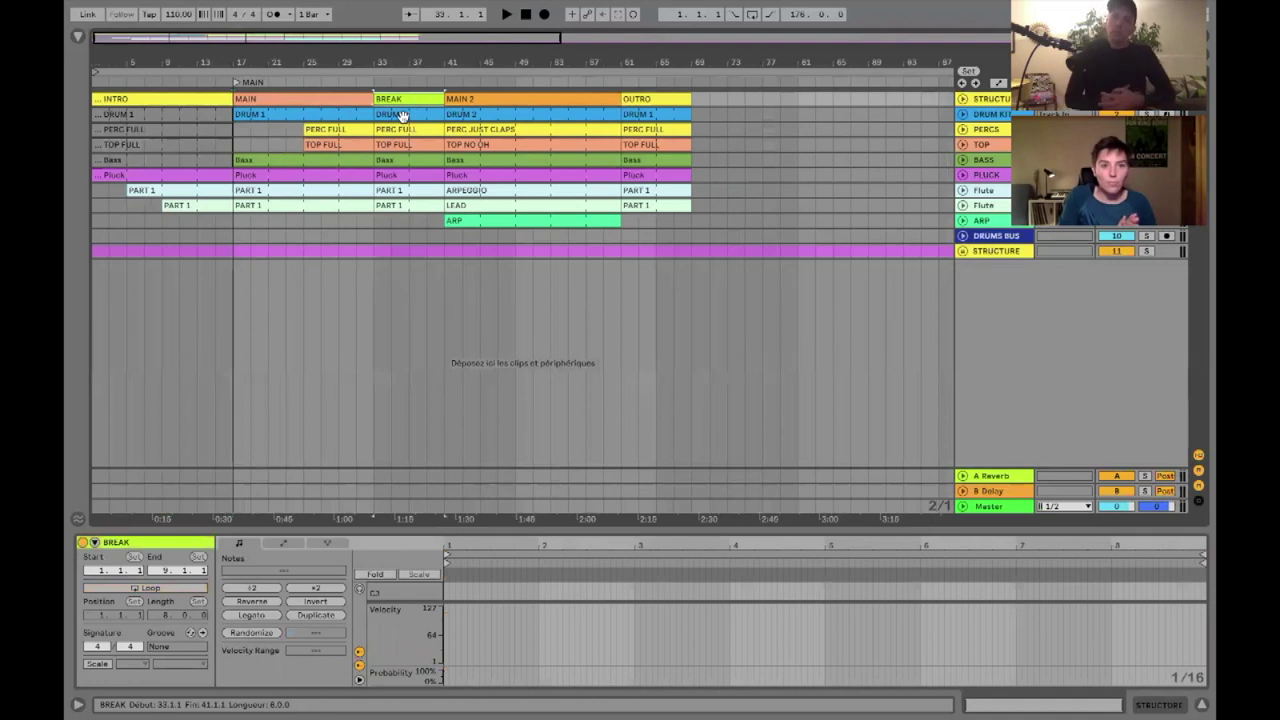
{"action": "left_click", "coordinate": [399, 112]}
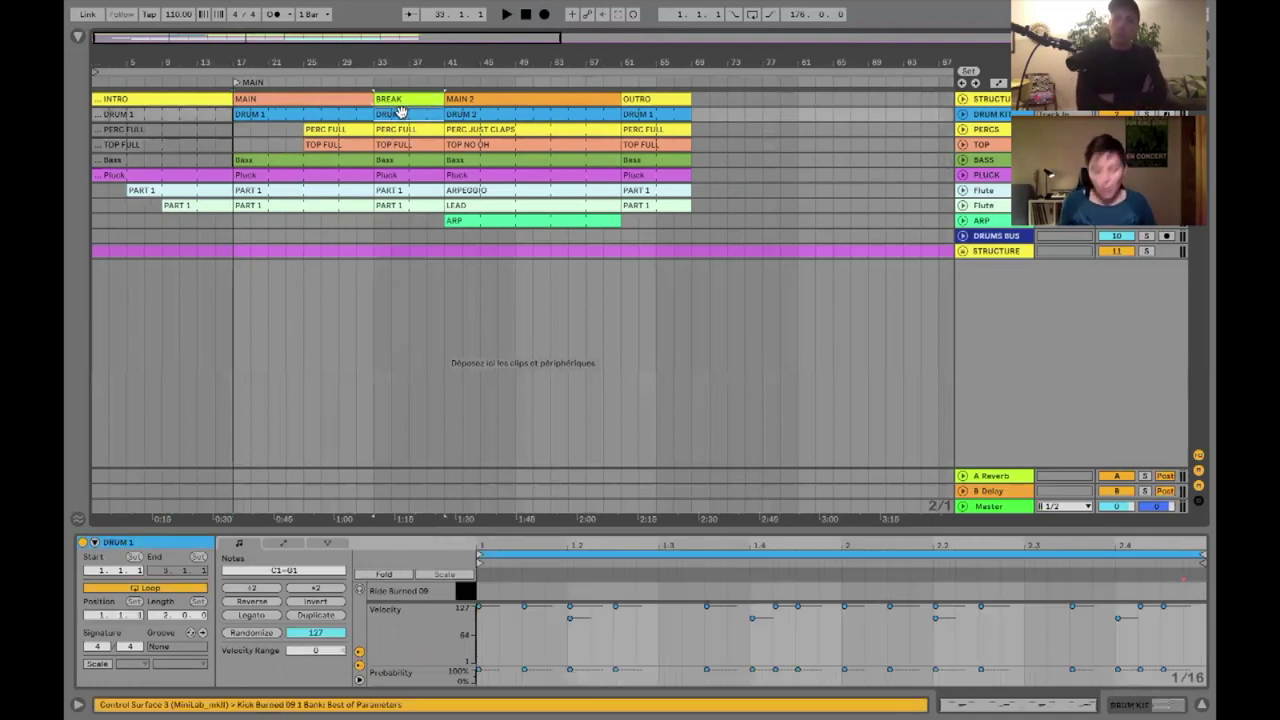
{"action": "left_click", "coordinate": [399, 112]}
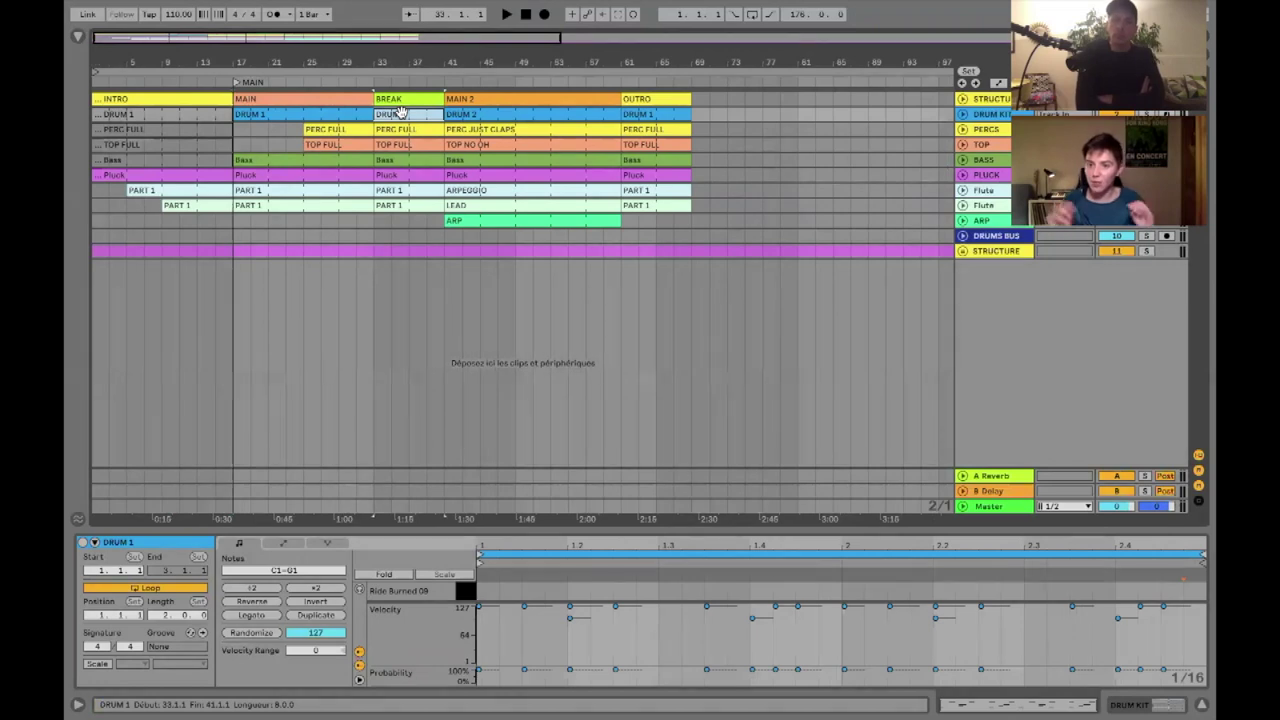
{"action": "left_click", "coordinate": [390, 142]}
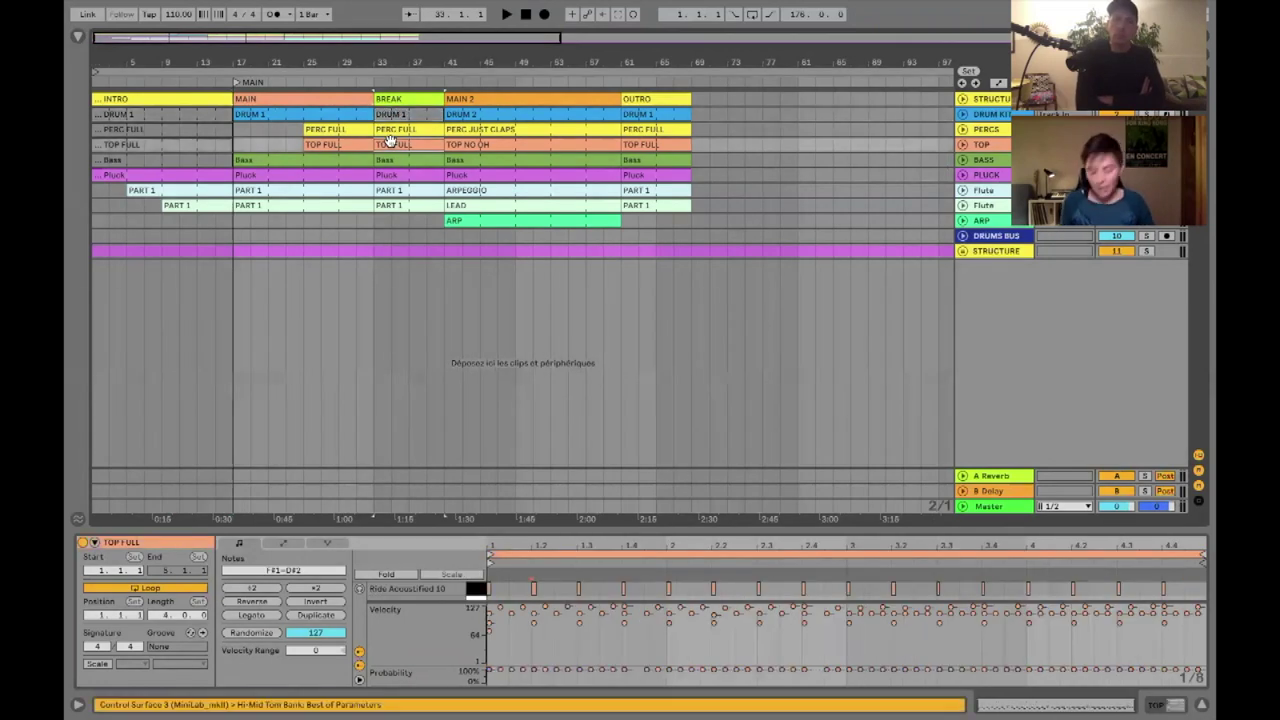
{"action": "left_click", "coordinate": [390, 142]}
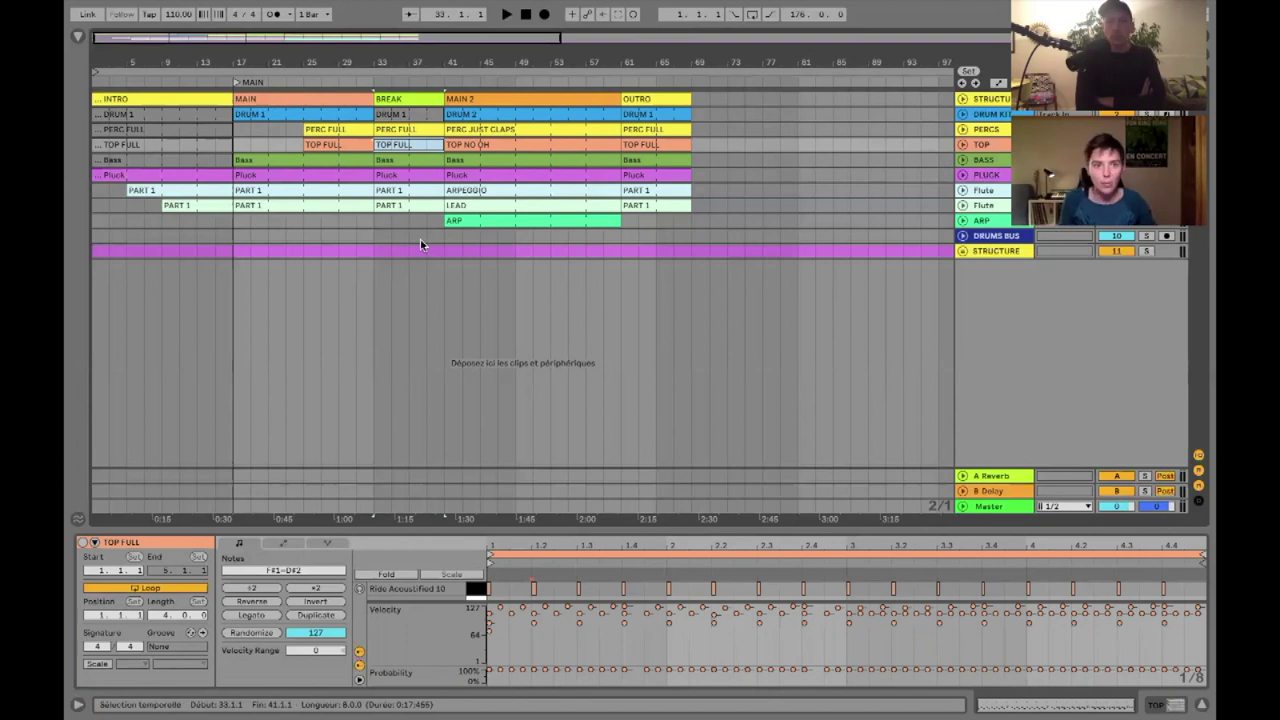
- Play the arrangement from the start of BREAK at bar 33 into MAIN 2
{"action": "left_click", "coordinate": [374, 220]}
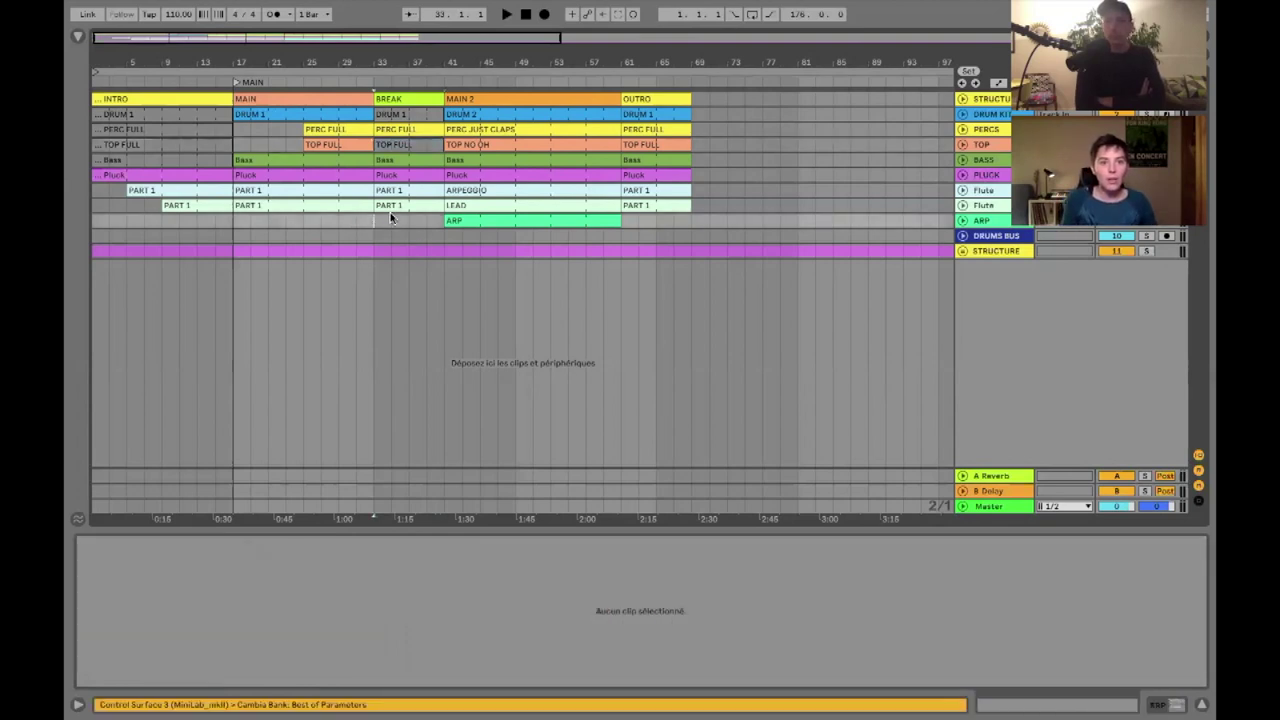
{"action": "key", "text": "space"}
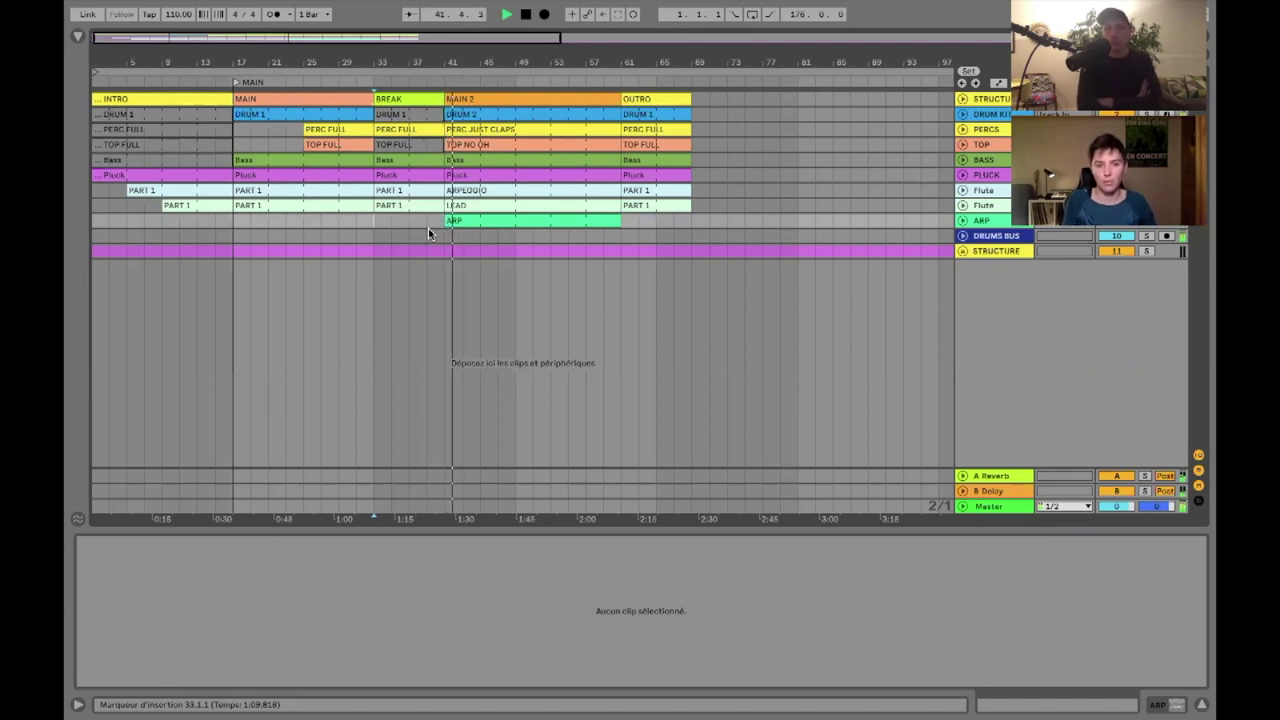
{"action": "key", "text": "space"}
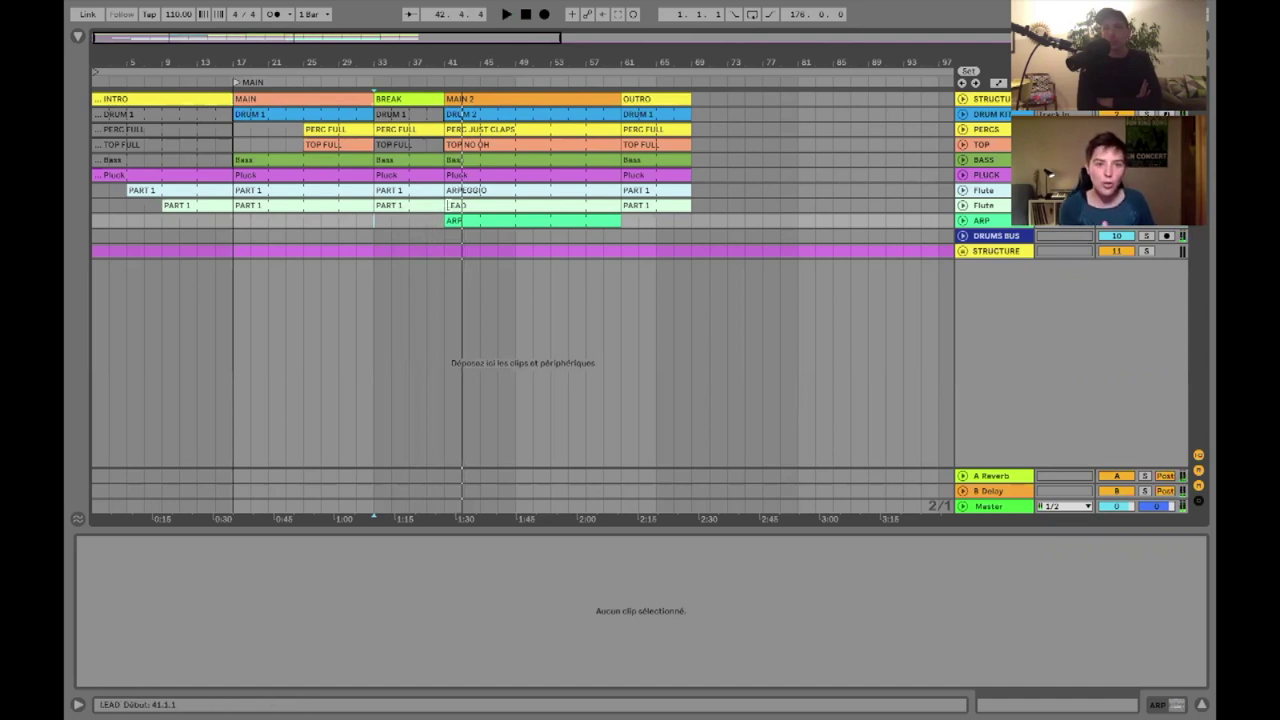
- Trim the LEAD clip under MAIN 2 to start at bar 49, and audition the section from bar 41
{"action": "left_click", "coordinate": [481, 206]}
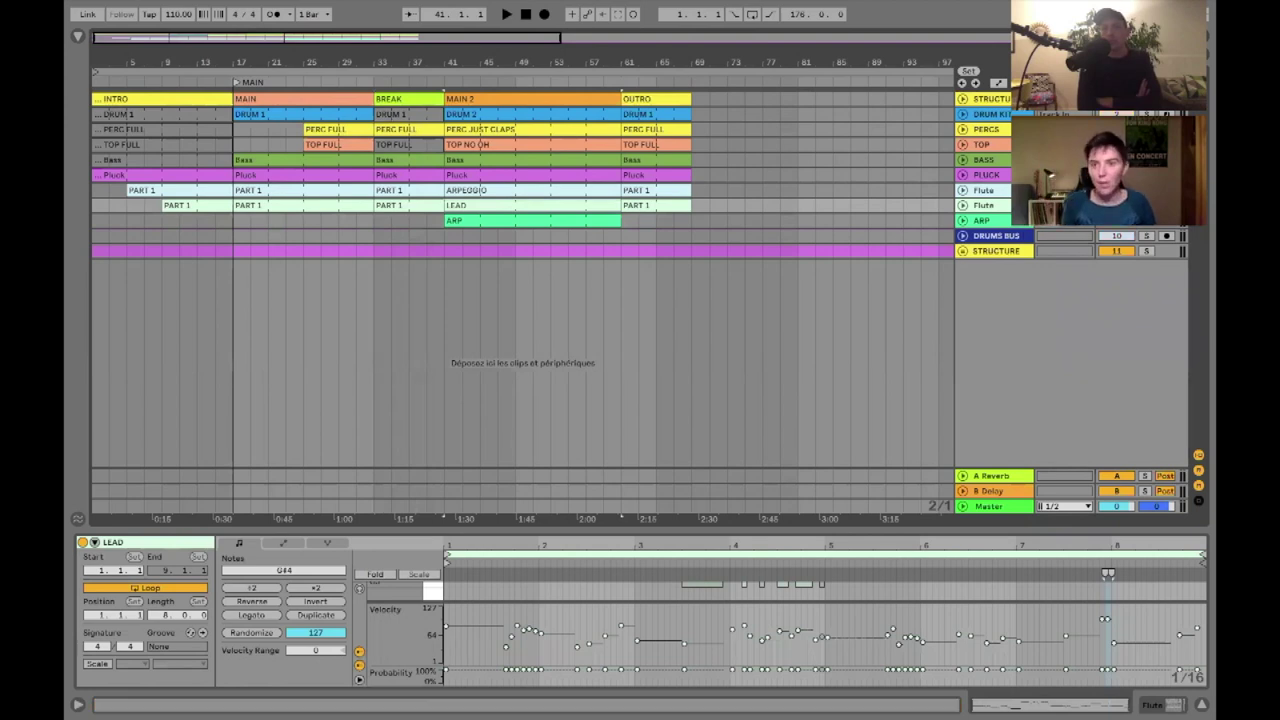
{"action": "key", "text": "space"}
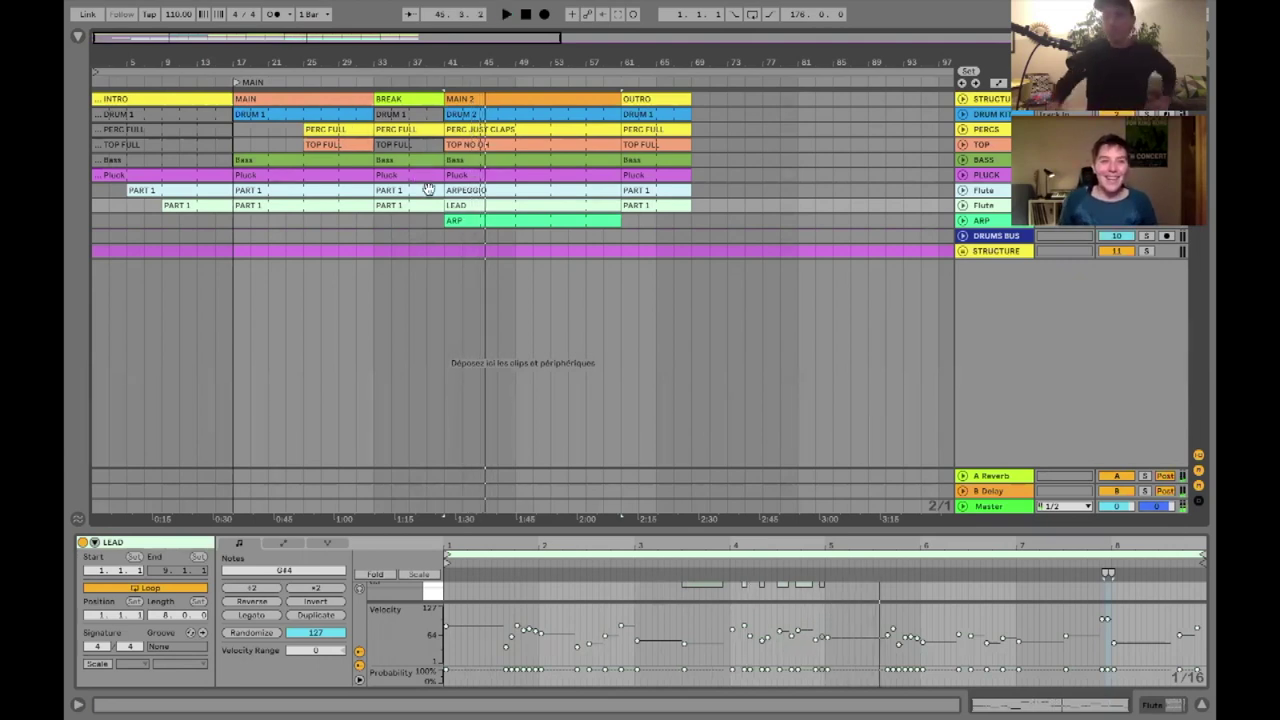
{"action": "left_click", "coordinate": [512, 205]}
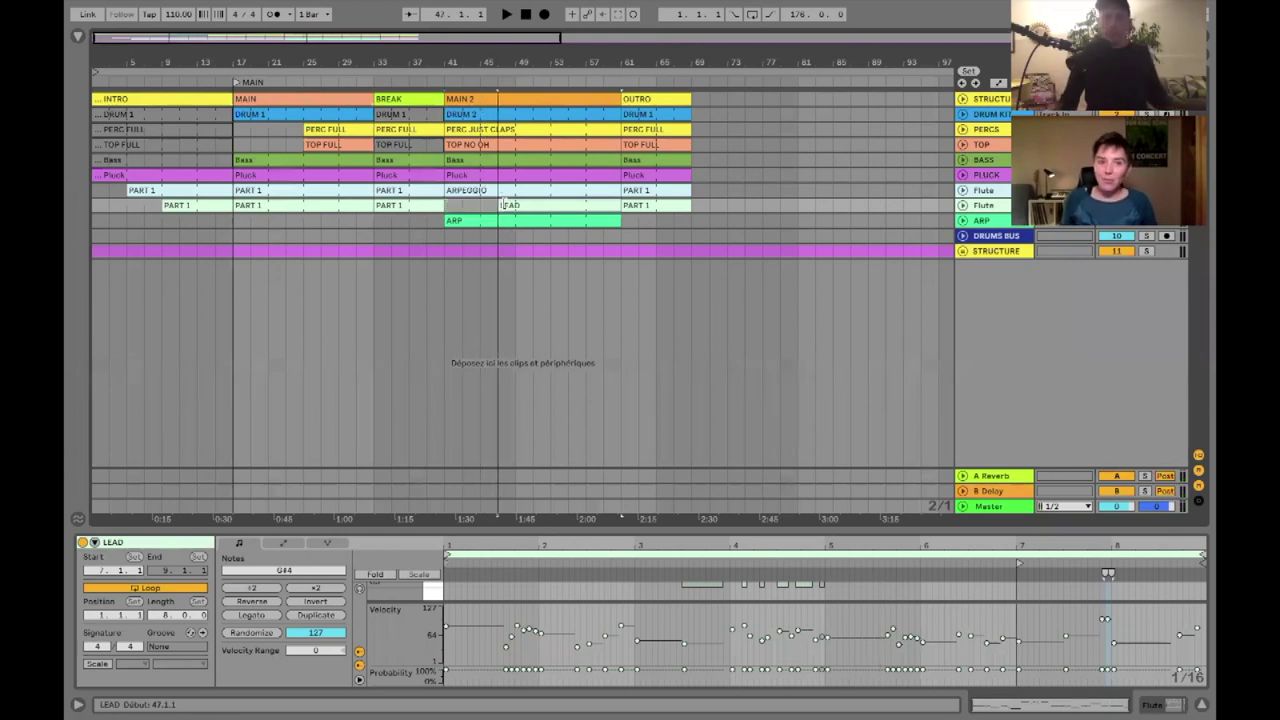
{"action": "left_click", "coordinate": [447, 206]}
{"action": "key", "text": "space"}
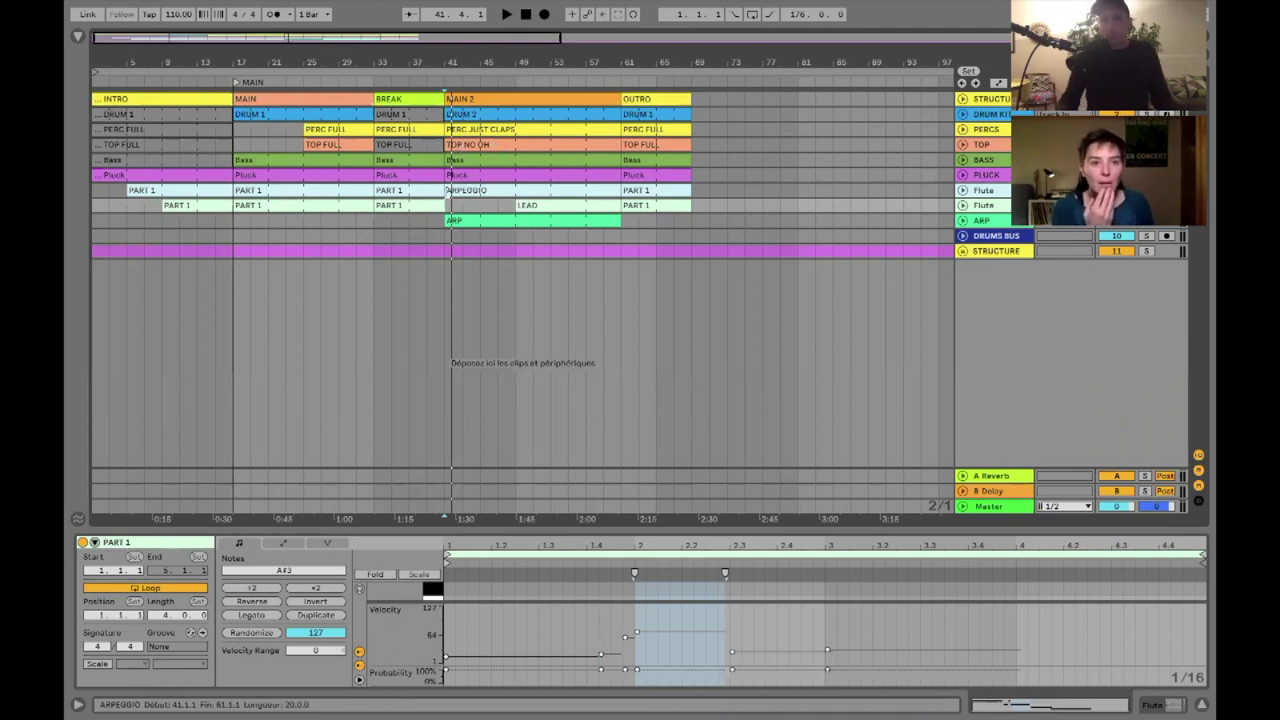
- Adjust the start of the ARPEGGIO clip under MAIN 2 to bar 45 while auditioning the section from bar 41
{"action": "left_click", "coordinate": [452, 219]}
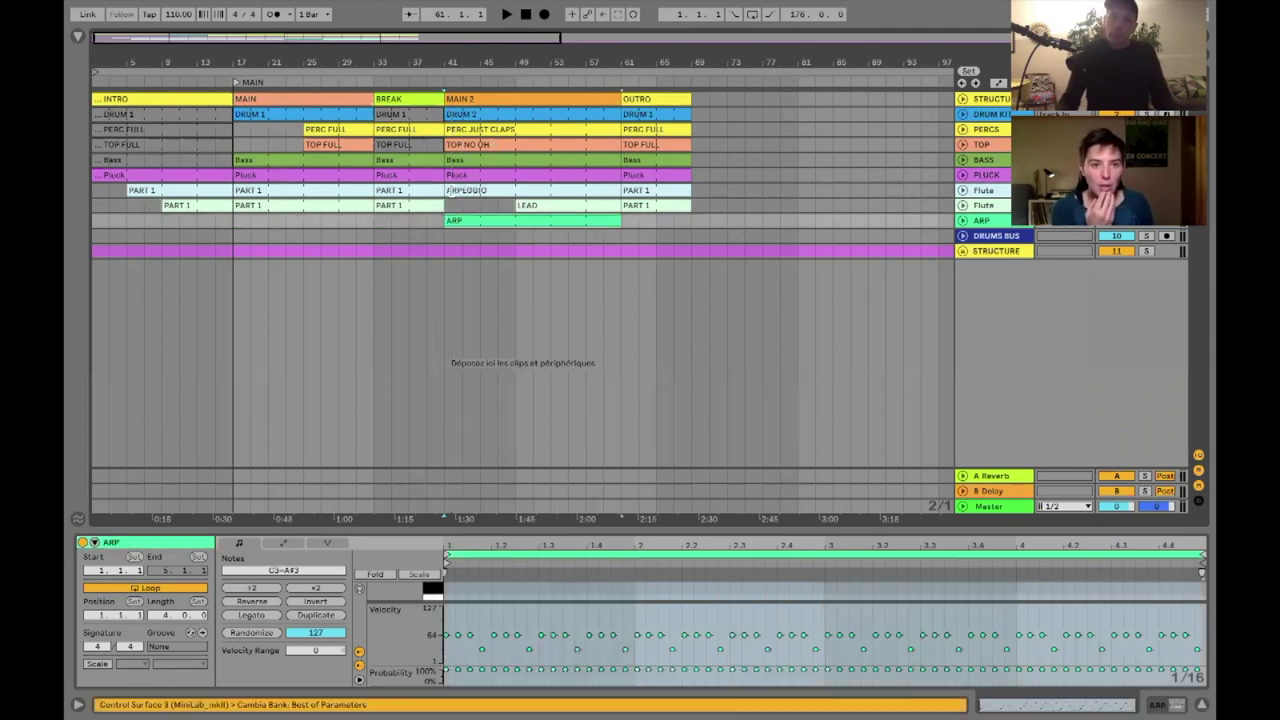
{"action": "left_click", "coordinate": [449, 190]}
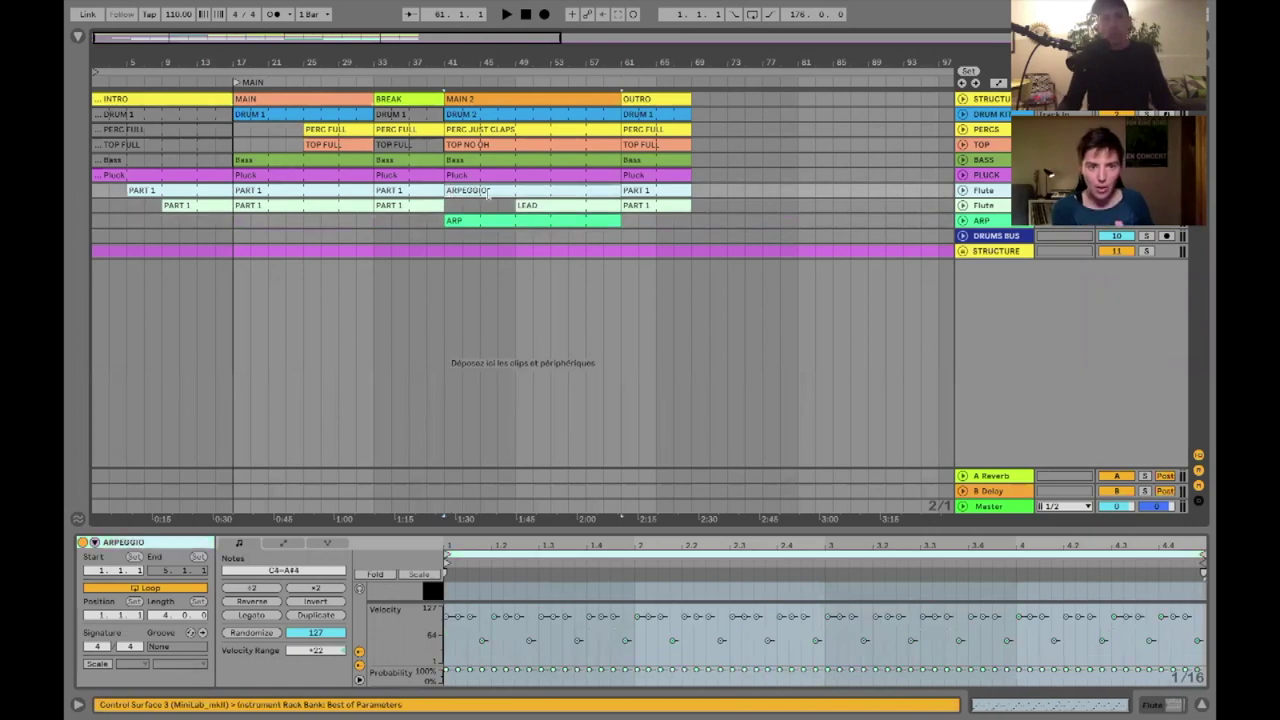
{"action": "left_click_drag", "start_coordinate": [488, 196], "coordinate": [559, 196]}
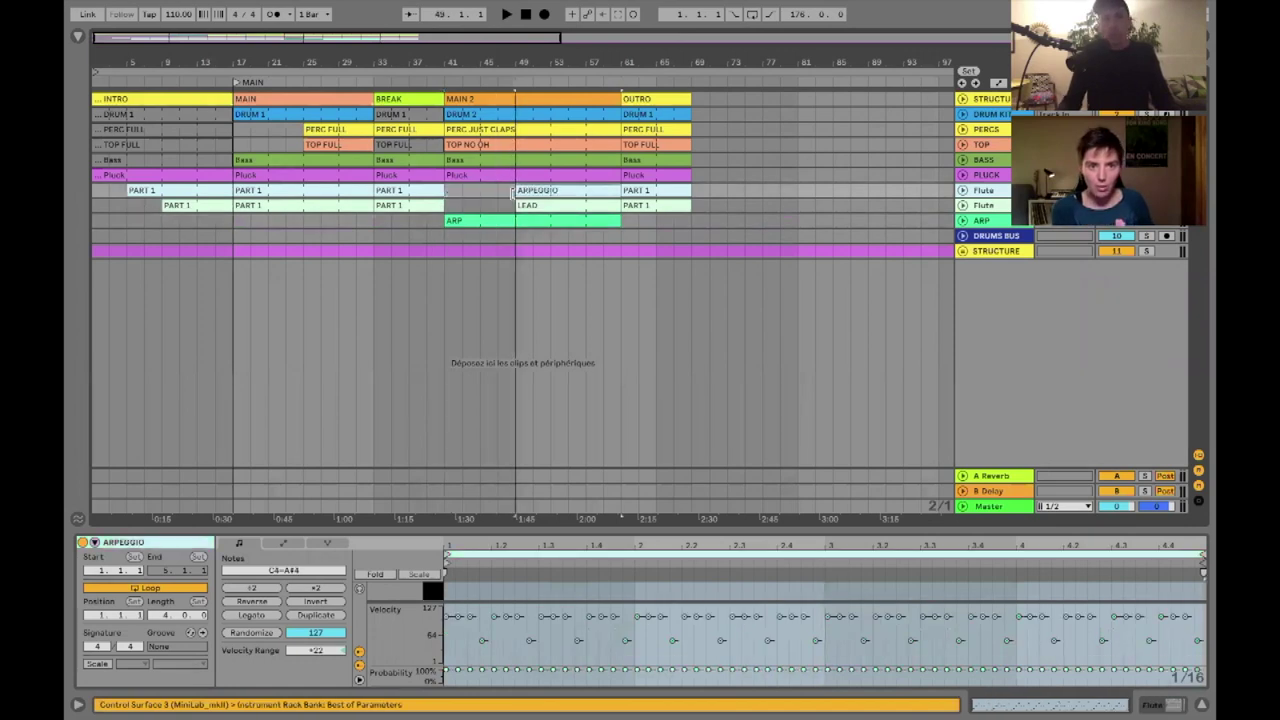
{"action": "left_click", "coordinate": [449, 193]}
{"action": "key", "text": "space"}
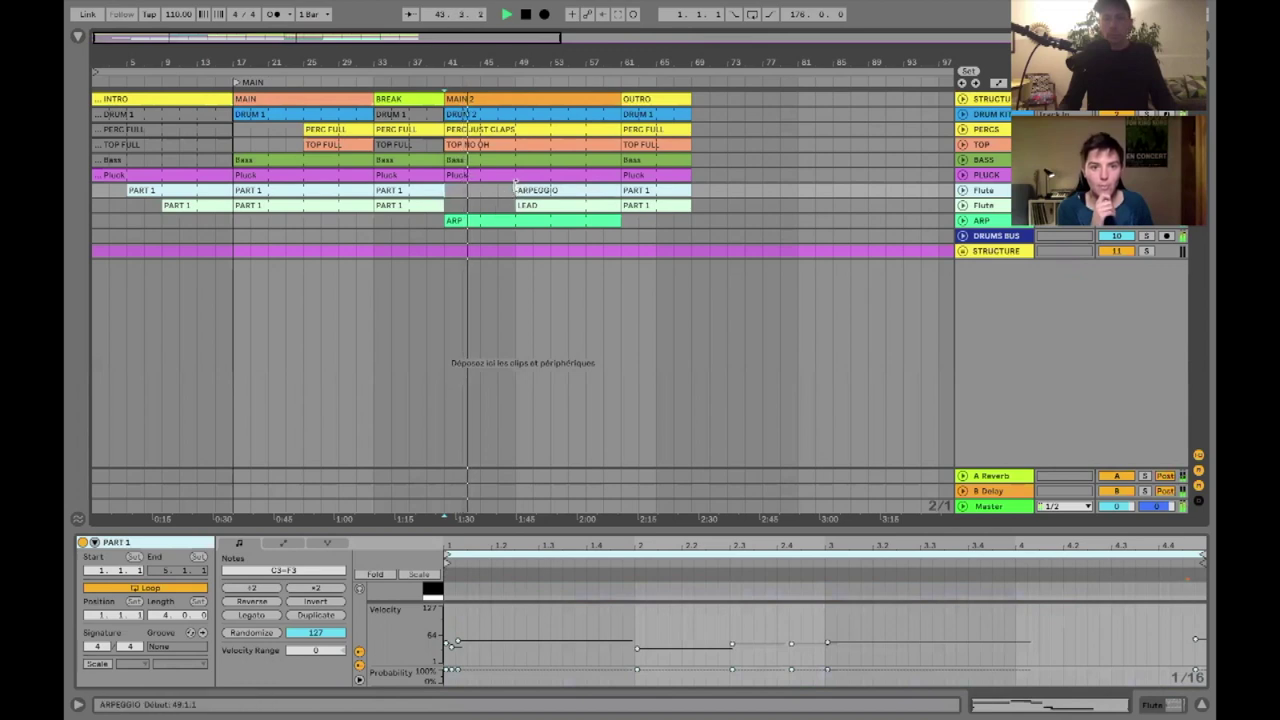
{"action": "left_click_drag", "start_coordinate": [515, 186], "coordinate": [475, 193]}
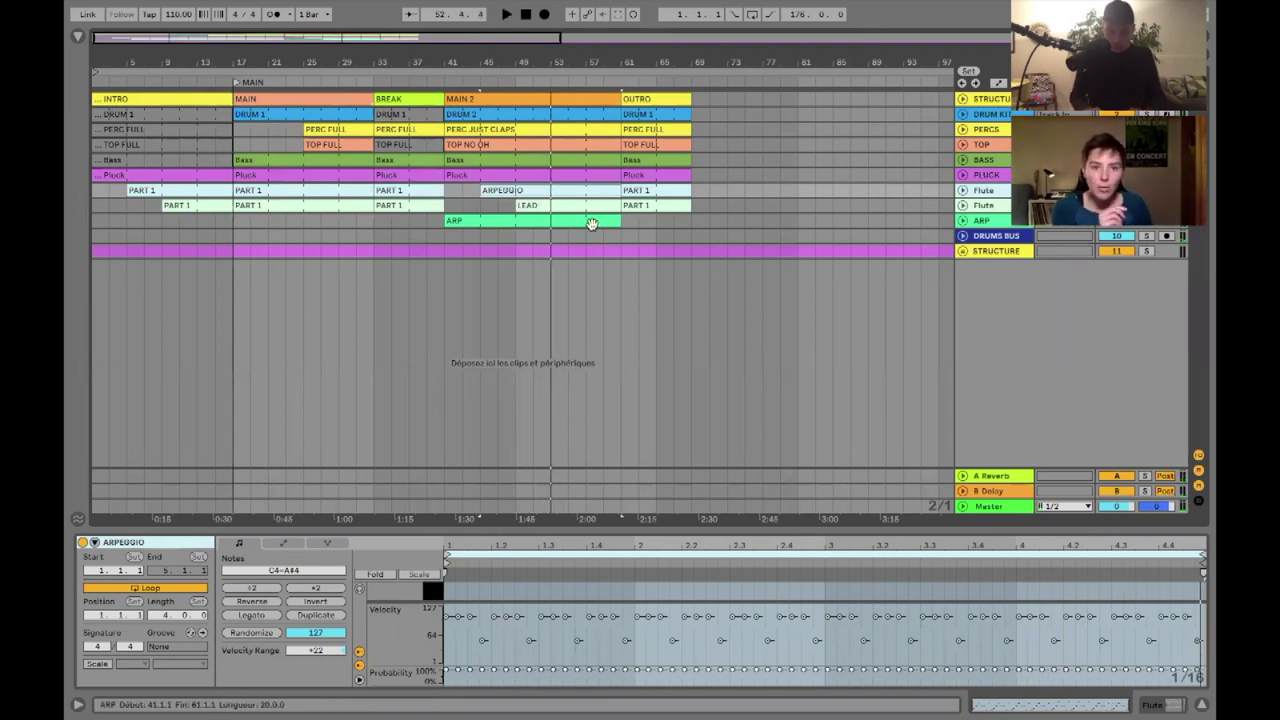
{"action": "left_click", "coordinate": [538, 207]}
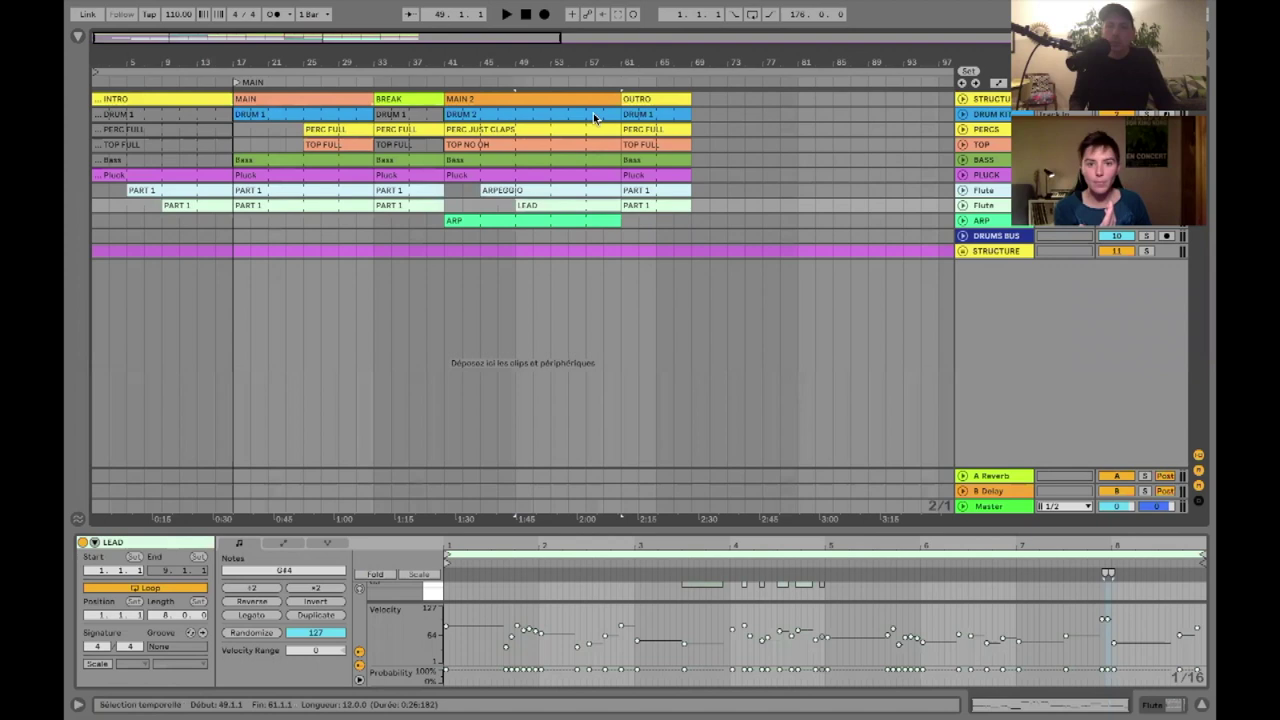
- Try deleting the time range from bar 57 to 61 at the end of MAIN 2, and undo the deletion
{"action": "left_click_drag", "start_coordinate": [588, 90], "coordinate": [580, 216]}
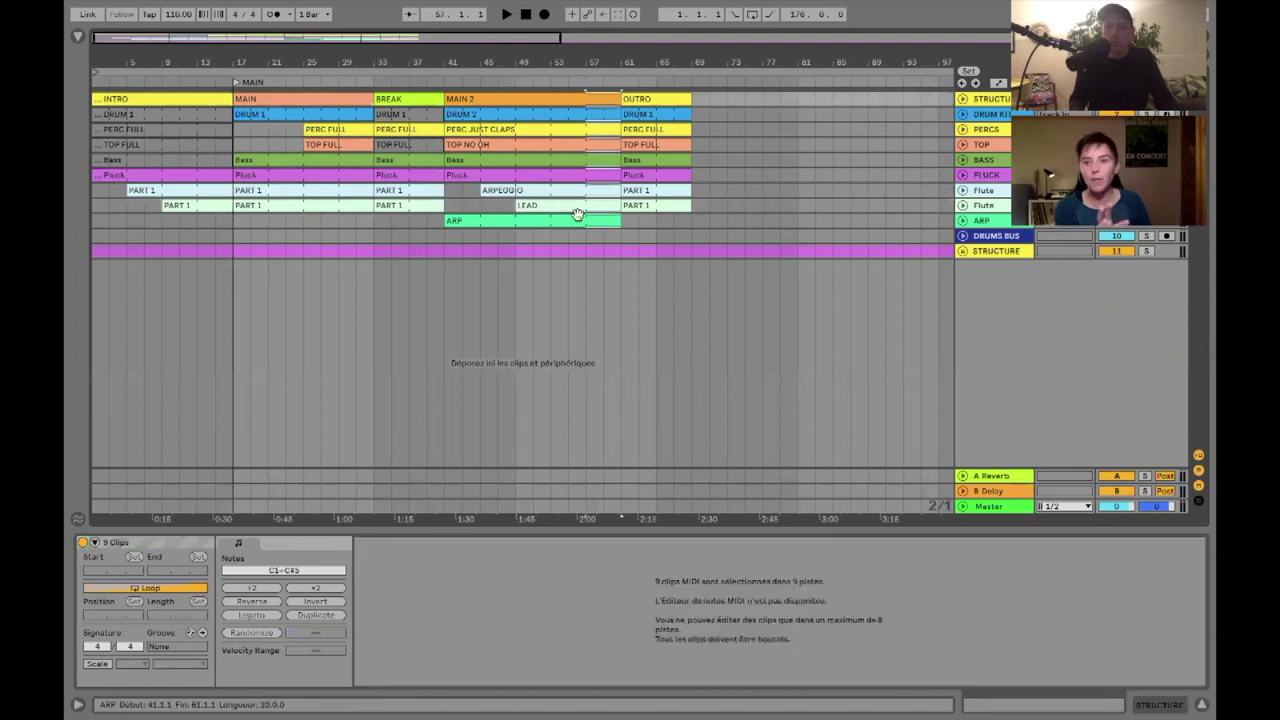
{"action": "mouse_move", "coordinate": [302, 7]}
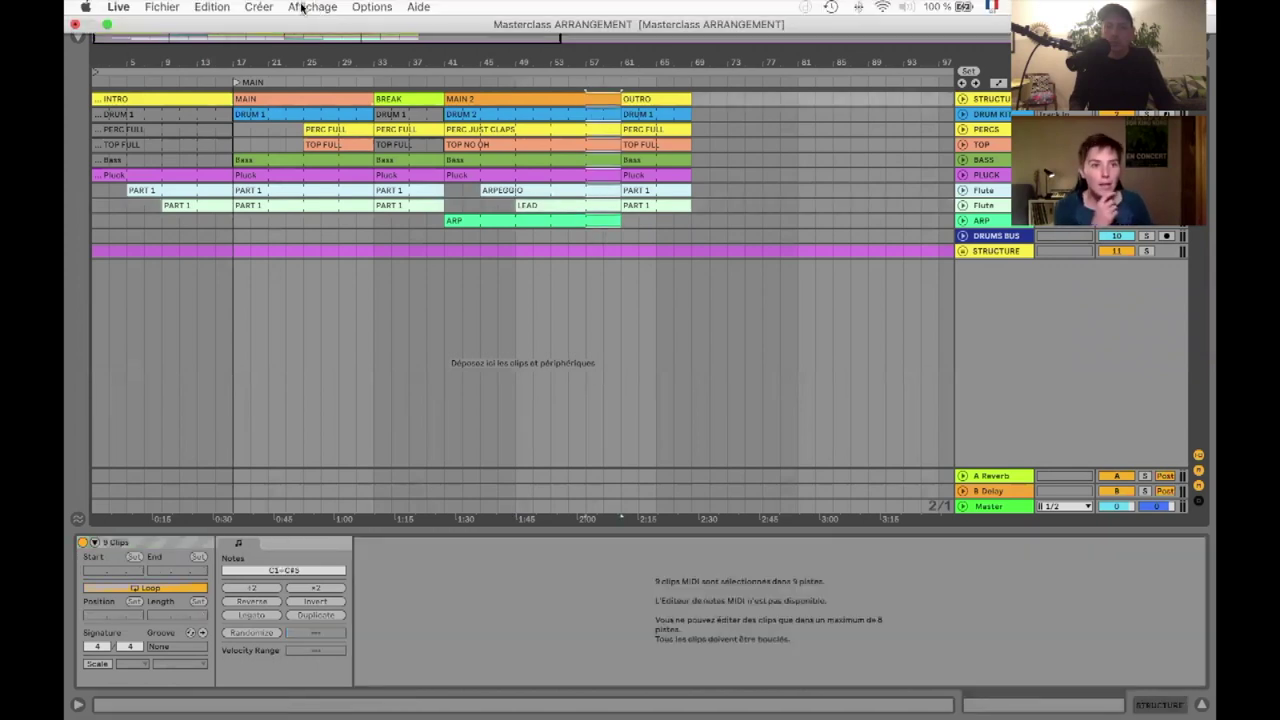
{"action": "left_click", "coordinate": [204, 9]}
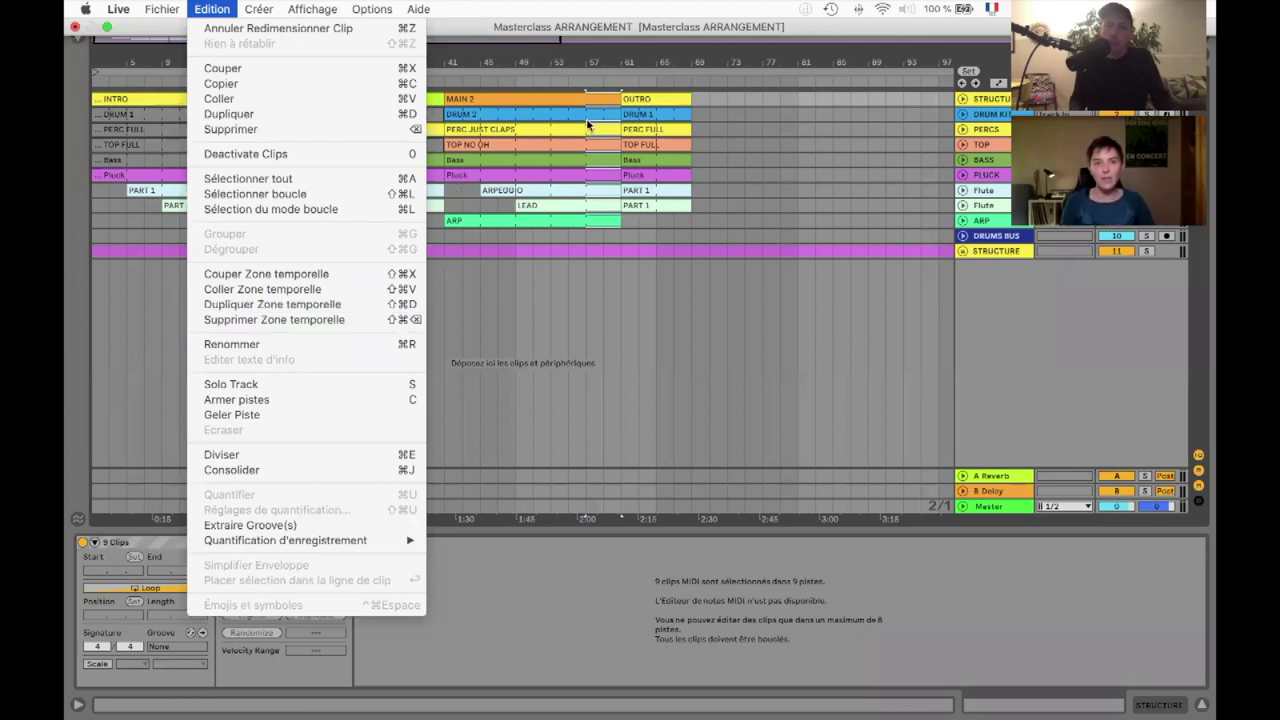
{"action": "left_click", "coordinate": [268, 320]}
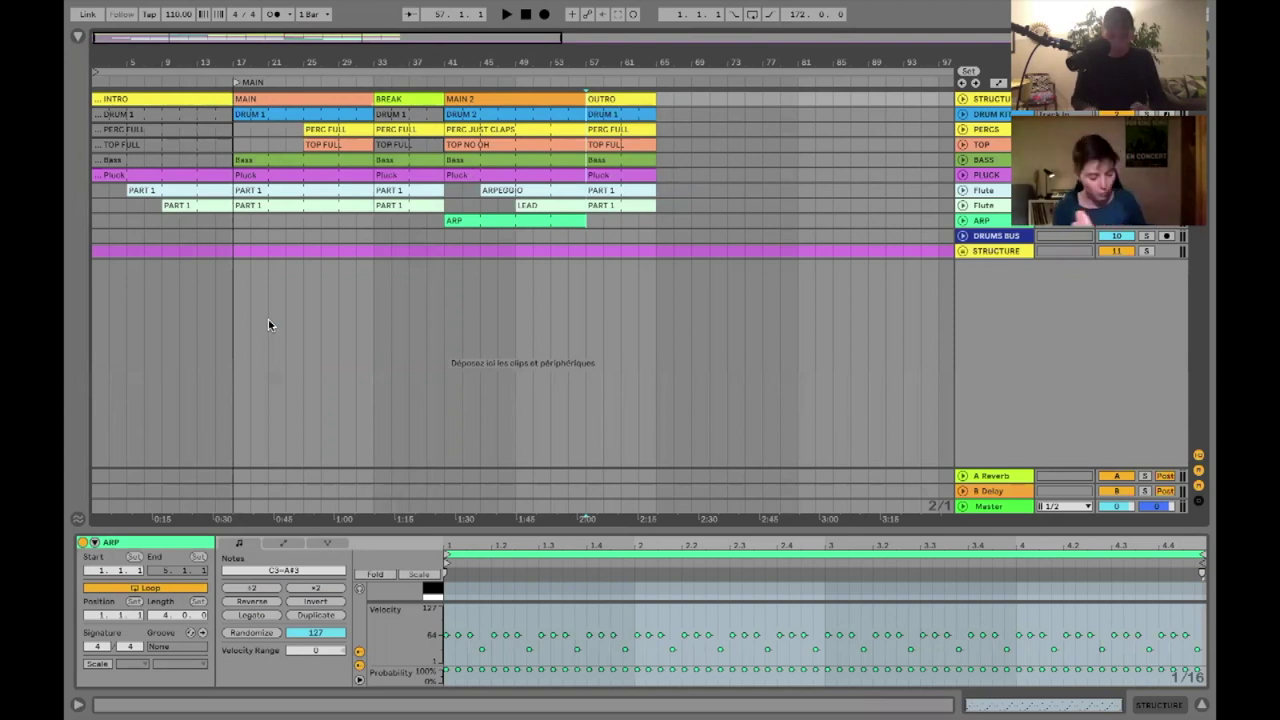
{"action": "key", "text": "super+z"}
- Try inserting silence from bar 61 to 65 before OUTRO on all tracks, and extend the LEAD clip to bar 65
{"action": "left_click", "coordinate": [656, 222]}
{"action": "left_click_drag", "start_coordinate": [640, 180], "coordinate": [624, 99]}
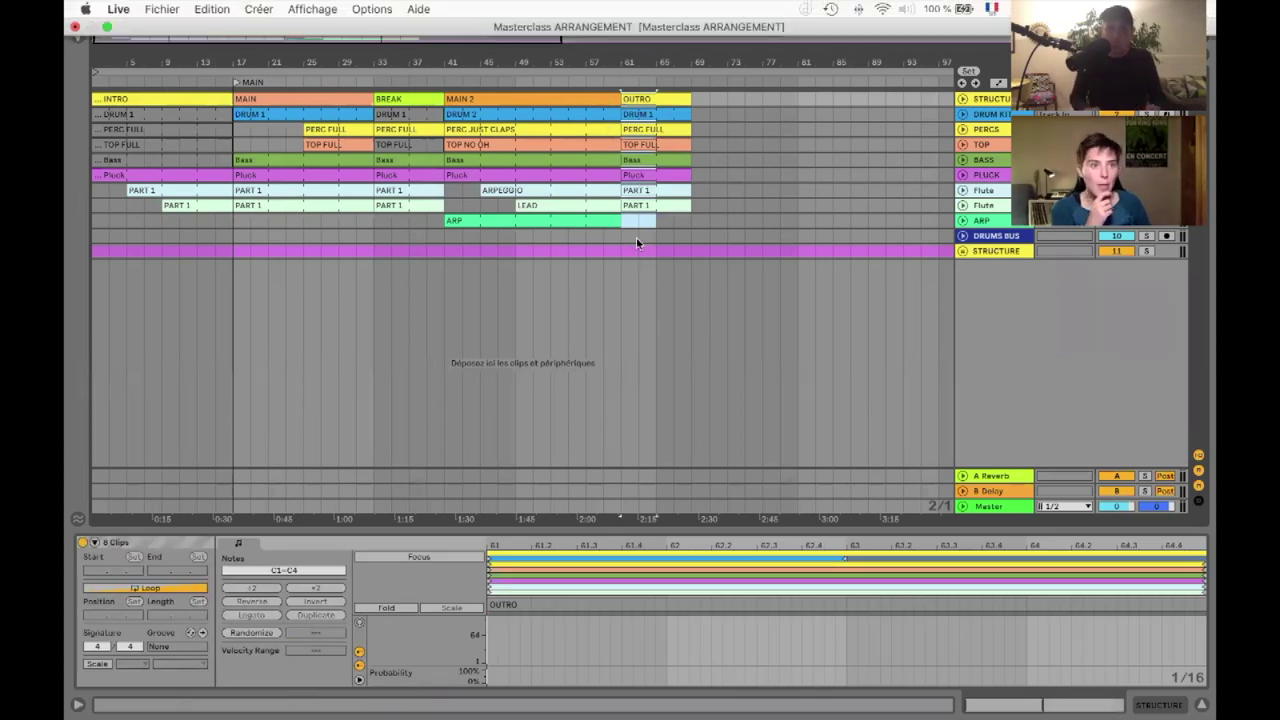
{"action": "mouse_move", "coordinate": [178, 8]}
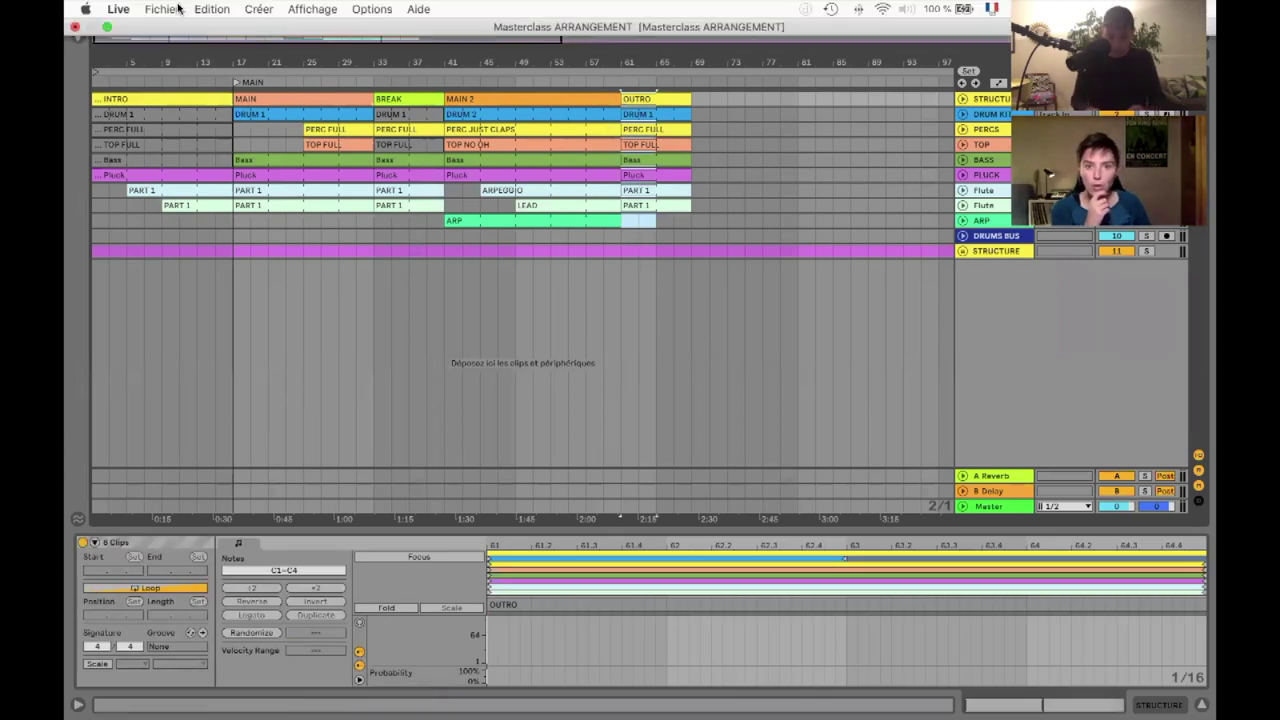
{"action": "left_click", "coordinate": [257, 9]}
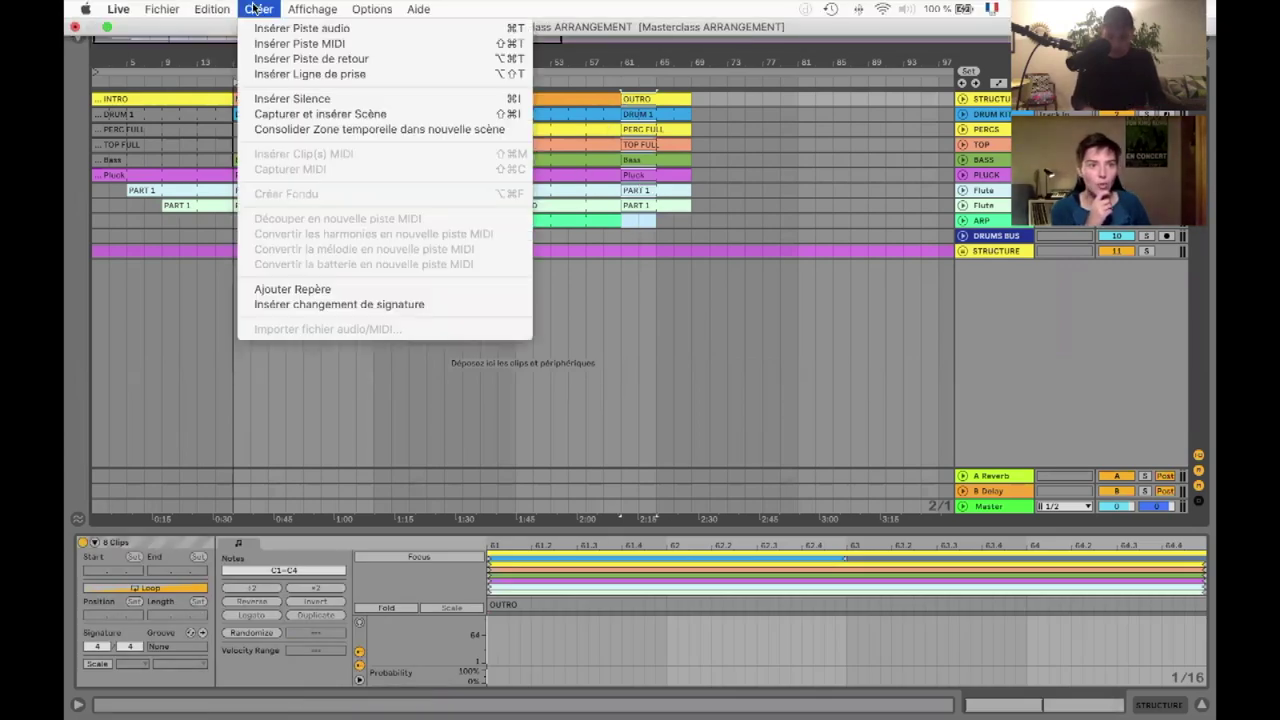
{"action": "left_click", "coordinate": [264, 98]}
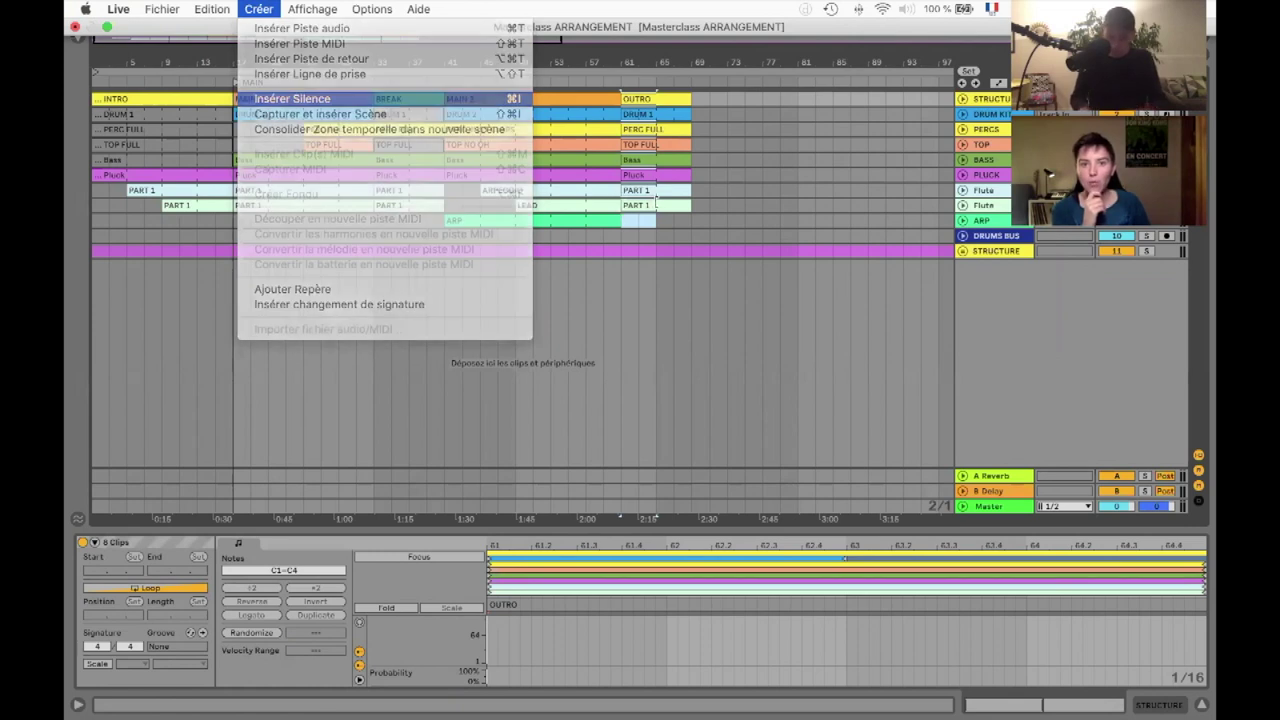
{"action": "left_click", "coordinate": [653, 207]}
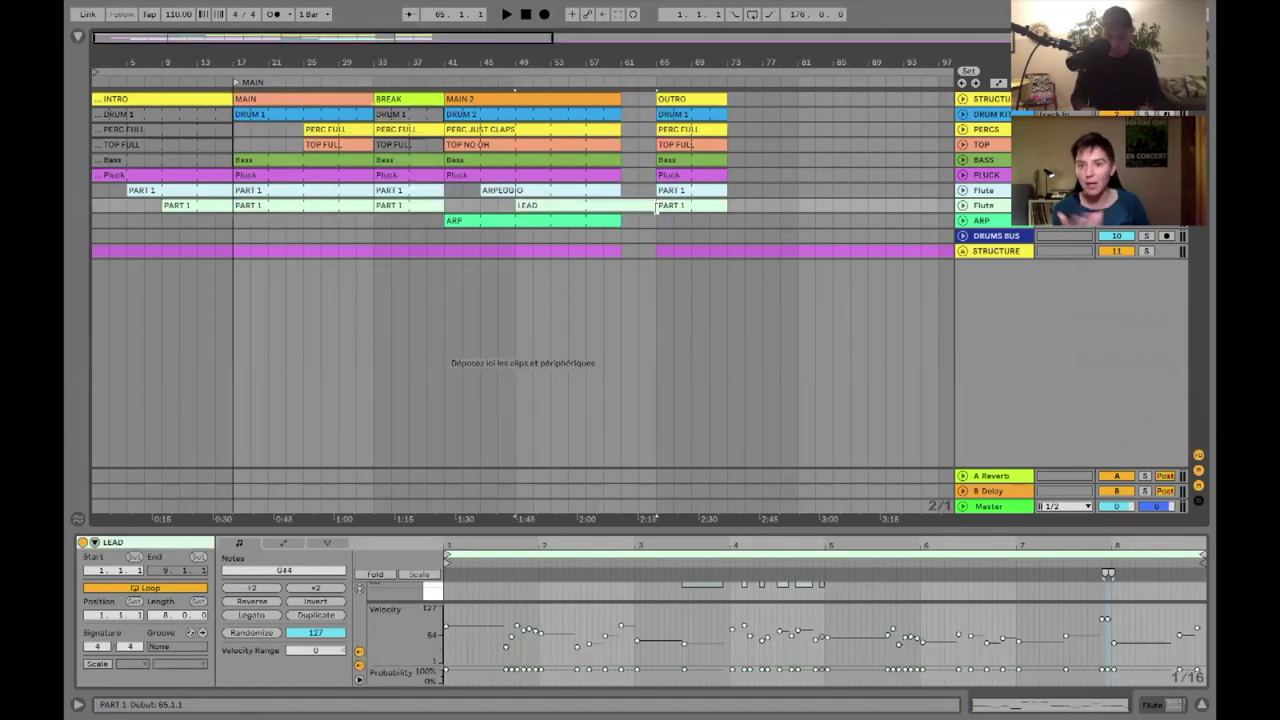
- Undo the LEAD extension, the inserted silence and the earlier change to the ARPEGGIO clip's start
{"action": "key", "text": "super+z"}
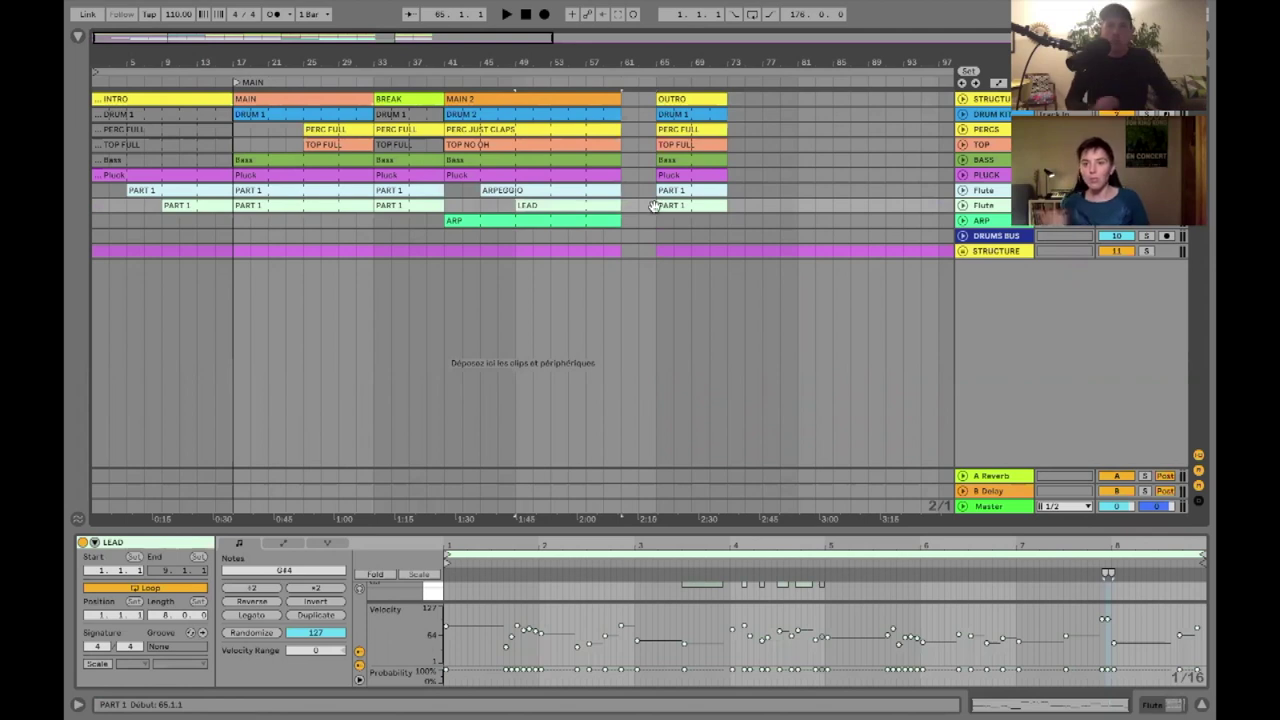
{"action": "key", "text": "super+z"}
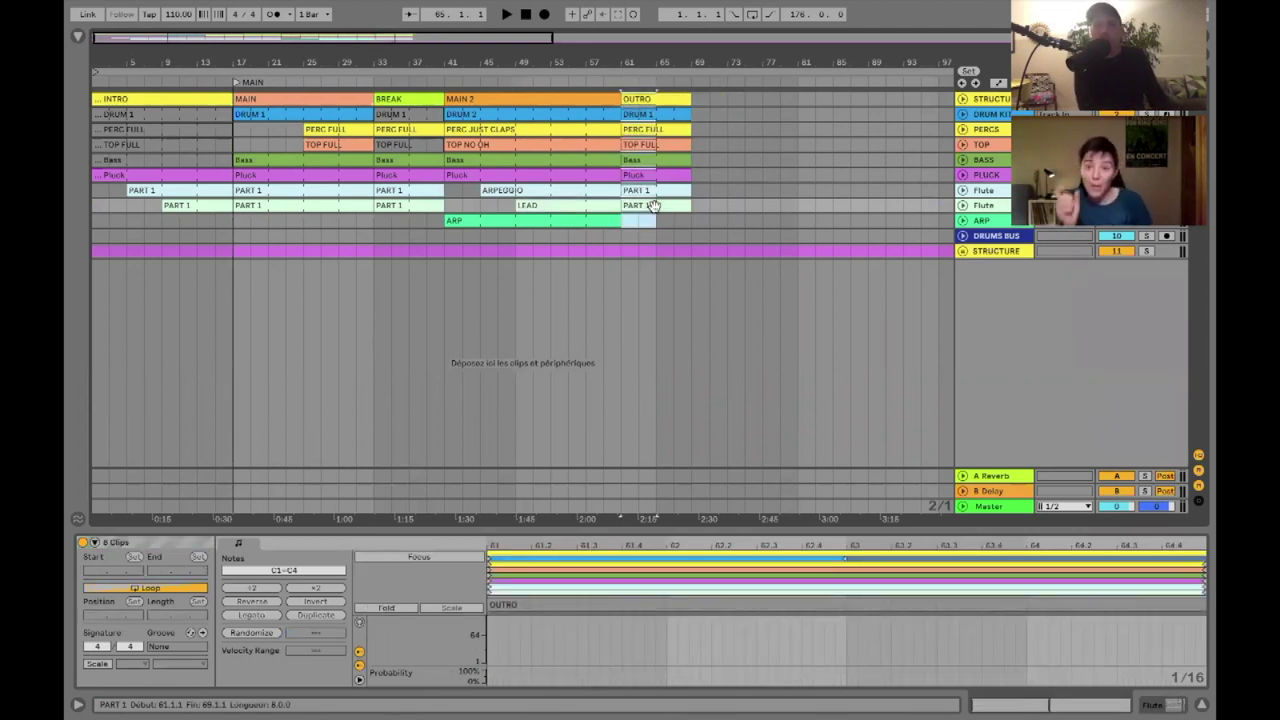
{"action": "key", "text": "super+z"}
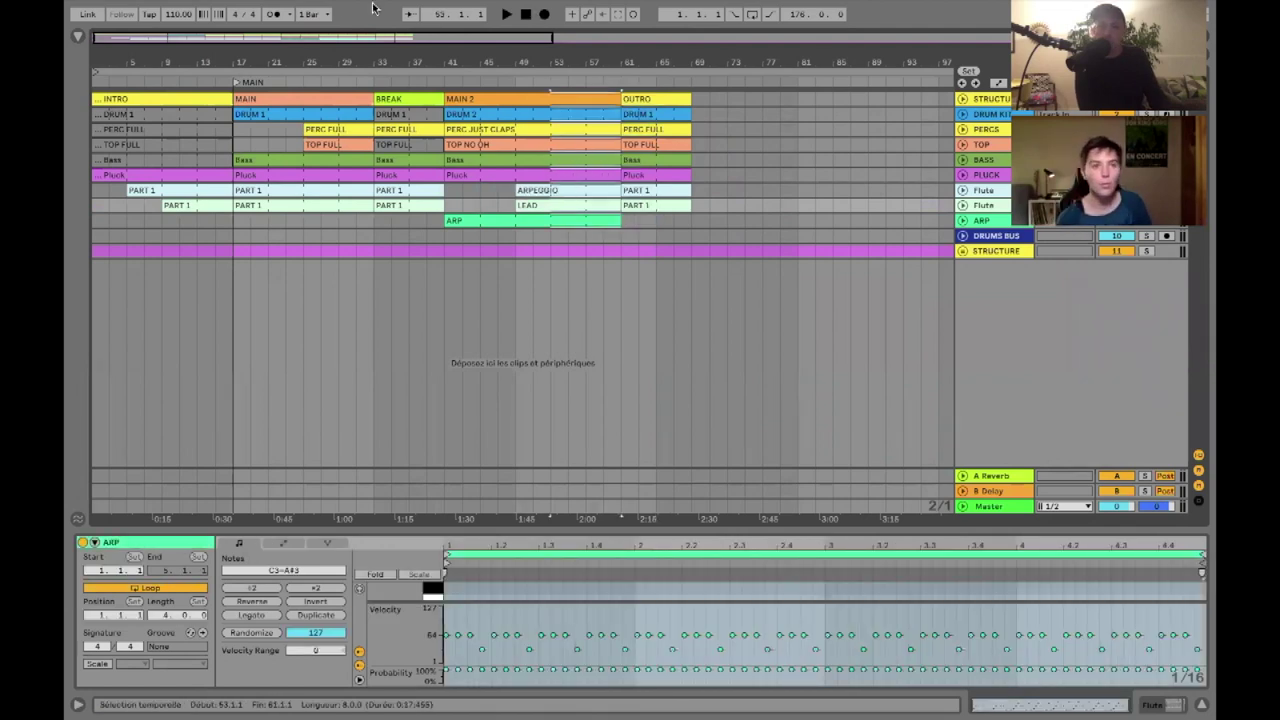
{"action": "key", "text": "super+z"}
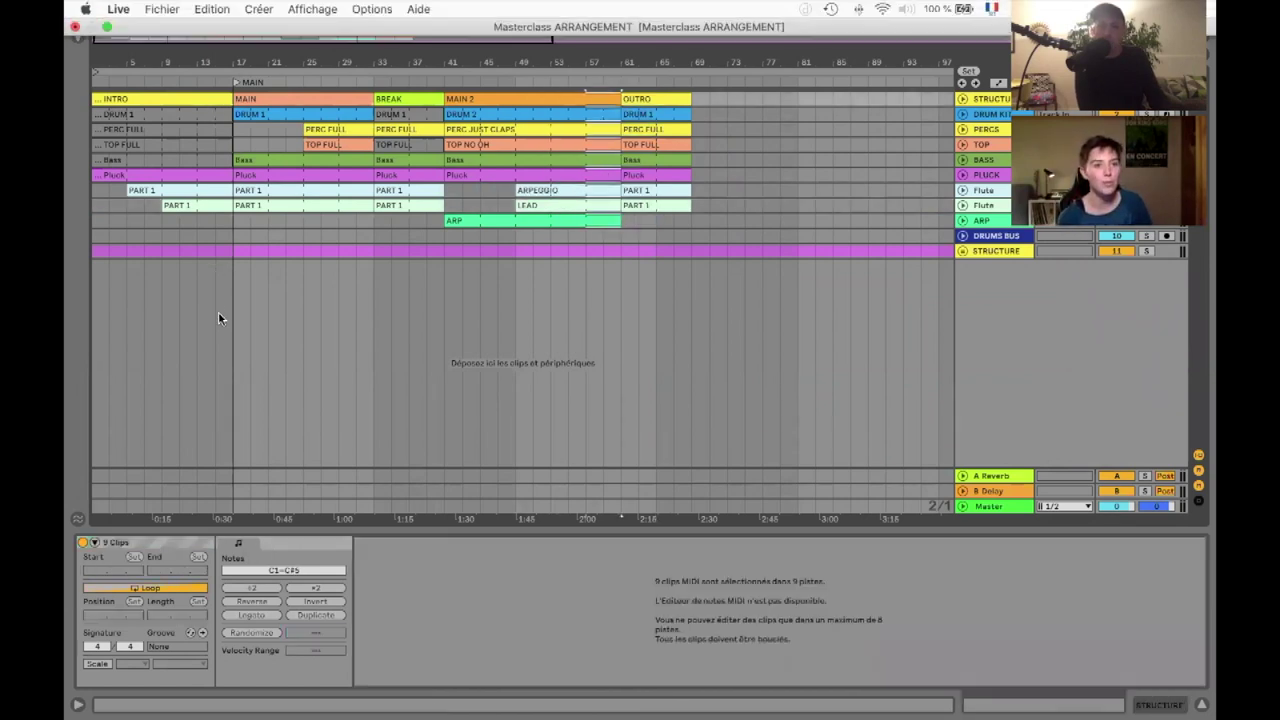
- Delete the time range from bar 57 to 61 so that OUTRO directly follows the shortened MAIN 2
{"action": "left_click", "coordinate": [212, 9]}
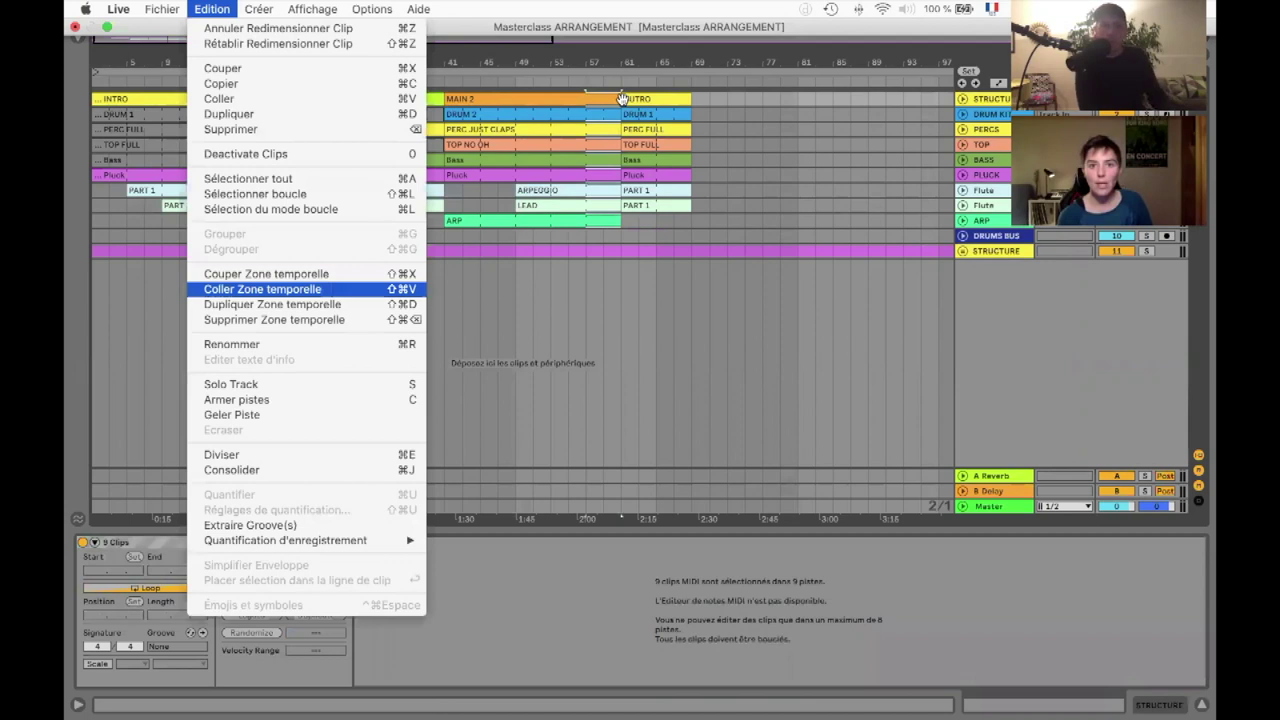
{"action": "key", "text": "shift+super+BackSpace"}
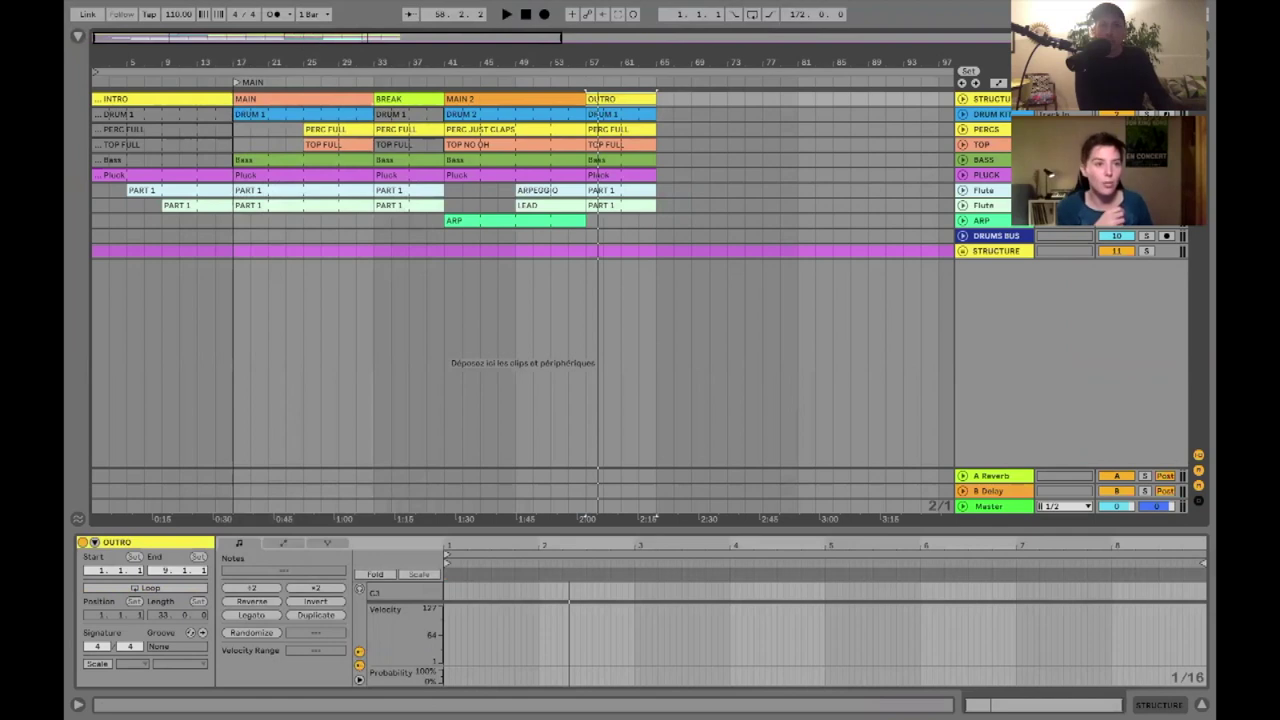
{"action": "left_click_drag", "start_coordinate": [329, 36], "coordinate": [334, 41]}
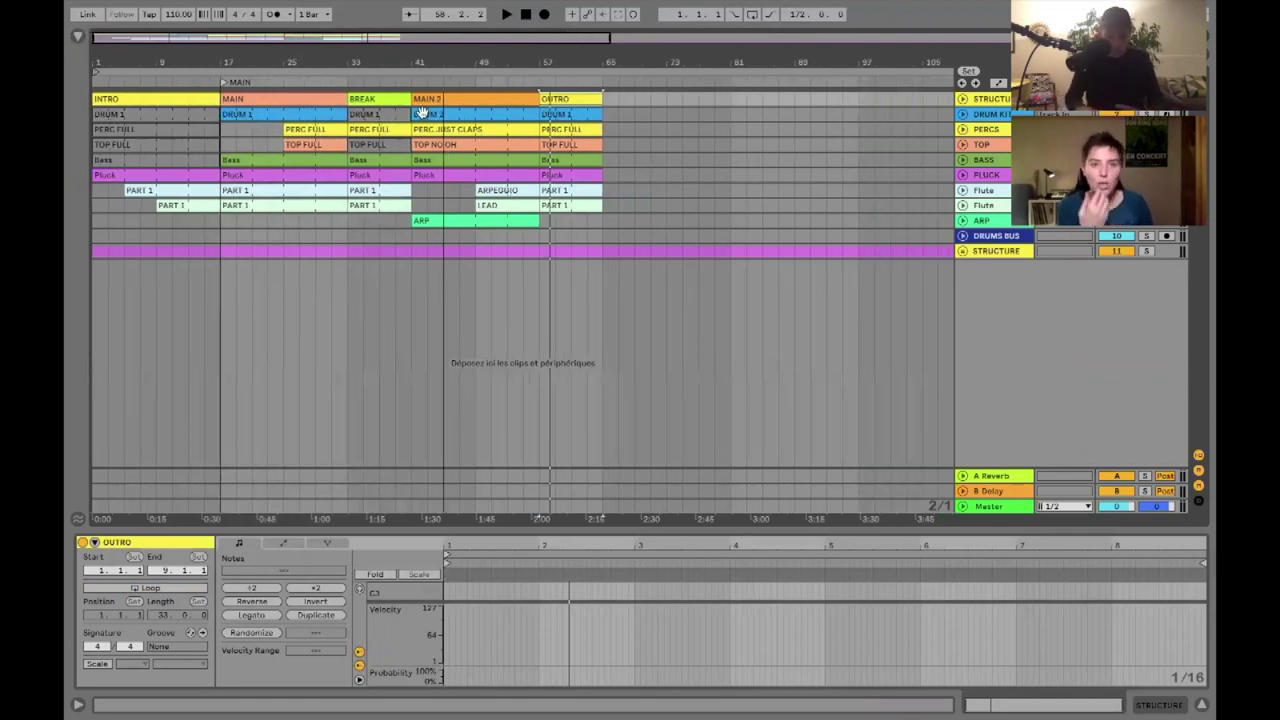
{"action": "scroll", "coordinate": [440, 132], "scroll_direction": "down", "scroll_amount": 1}
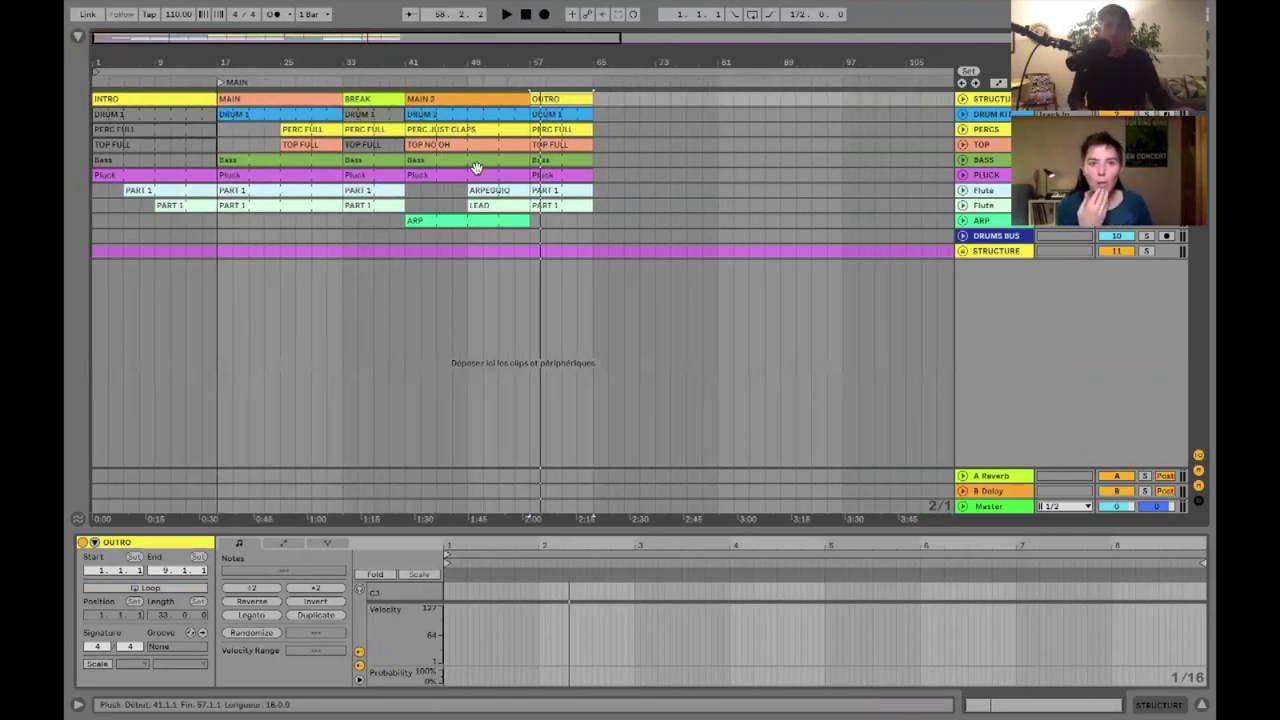
- Deactivate the DRUM 1 clip under OUTRO
{"action": "left_click", "coordinate": [563, 117]}
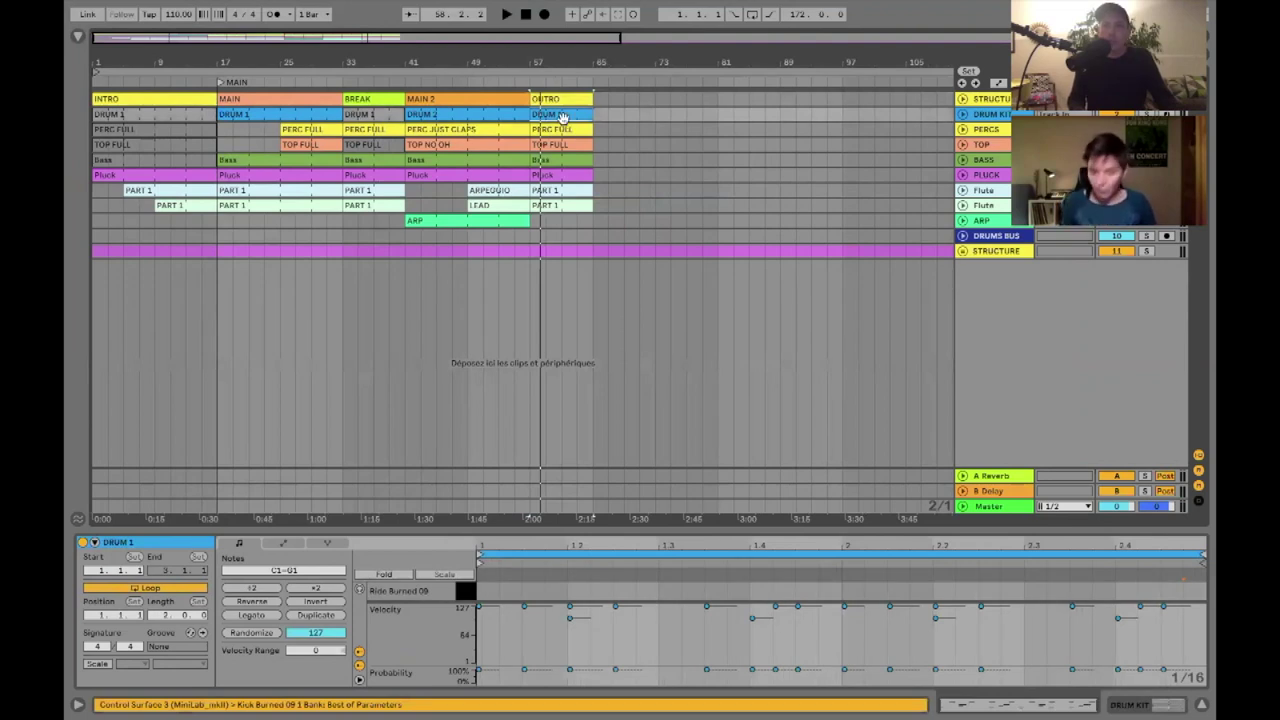
{"action": "left_click", "coordinate": [562, 117]}
{"action": "left_click", "coordinate": [544, 131]}
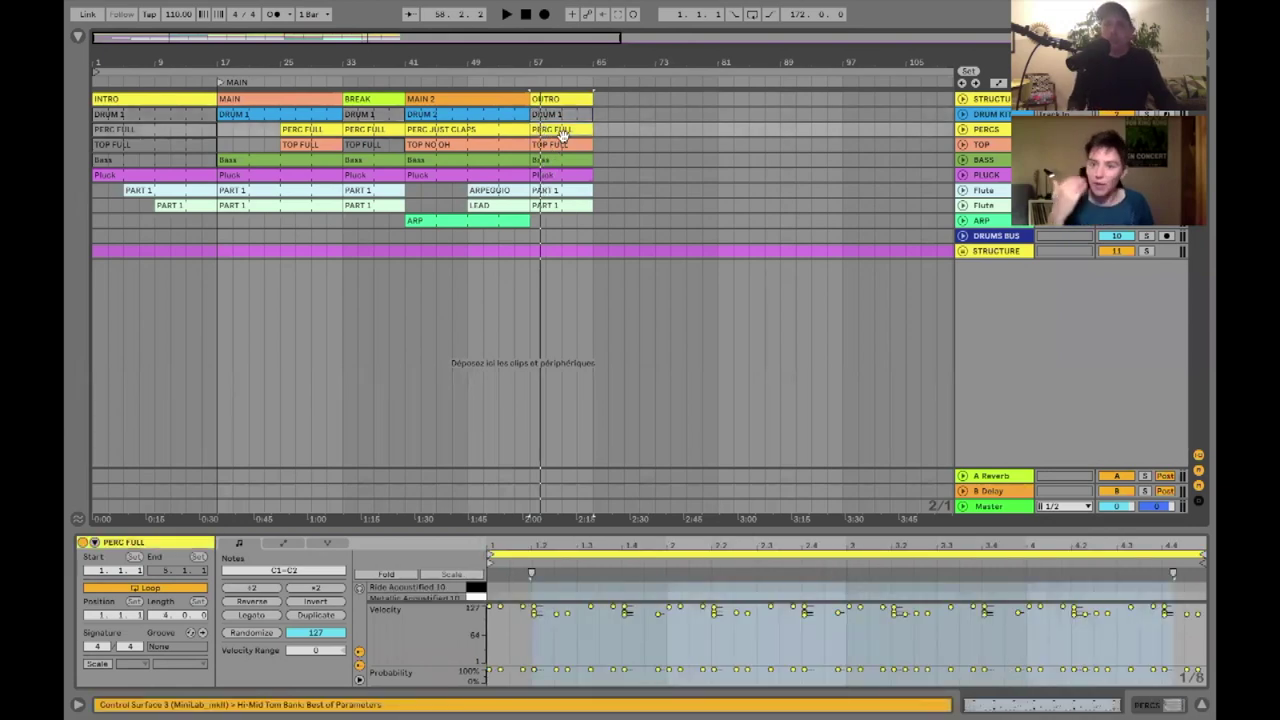
- Deactivate both Flute PART 1 clips, the Pluck clip and the Bass clip under OUTRO
{"action": "left_click", "coordinate": [549, 206]}
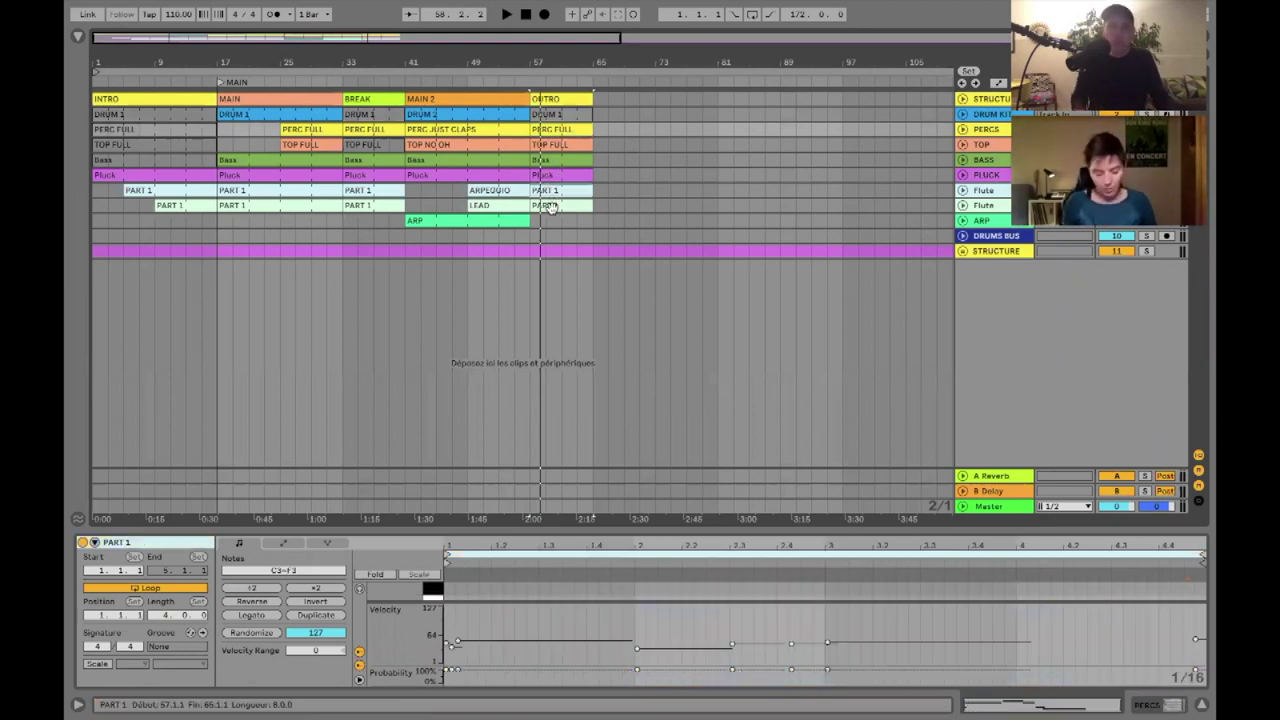
{"action": "key", "text": "0"}
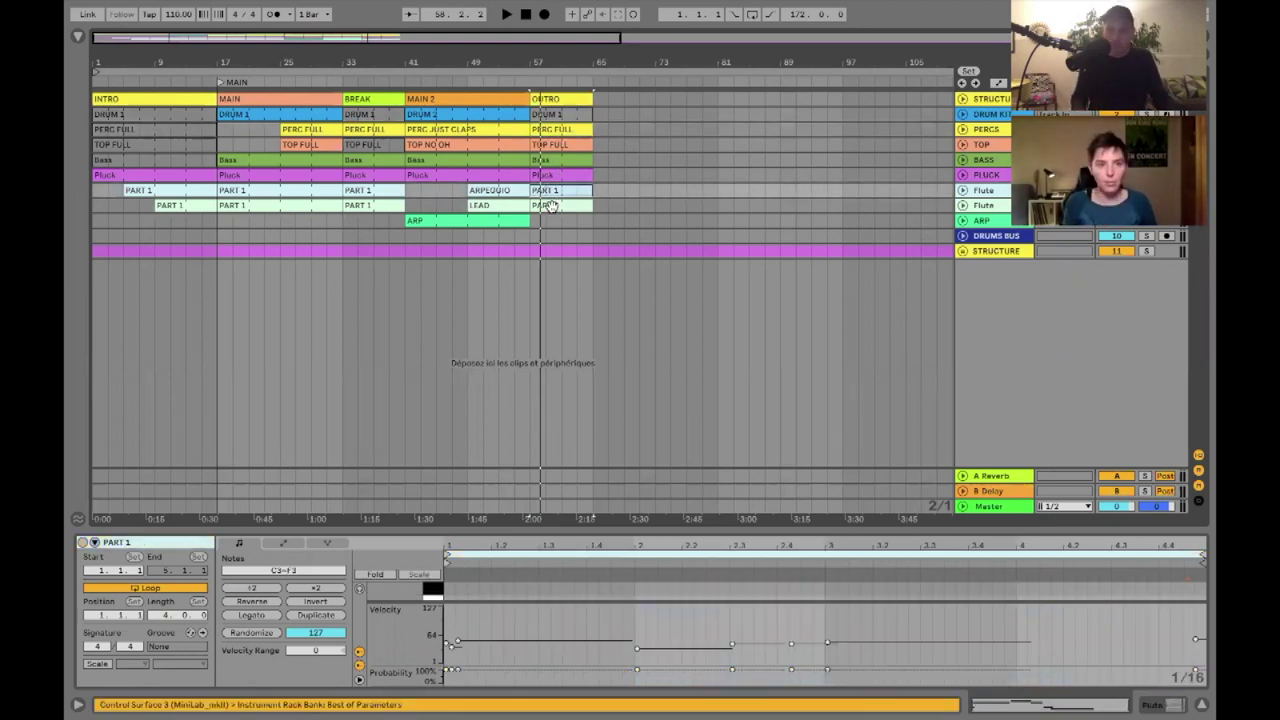
{"action": "left_click", "coordinate": [551, 207]}
{"action": "key", "text": "0"}
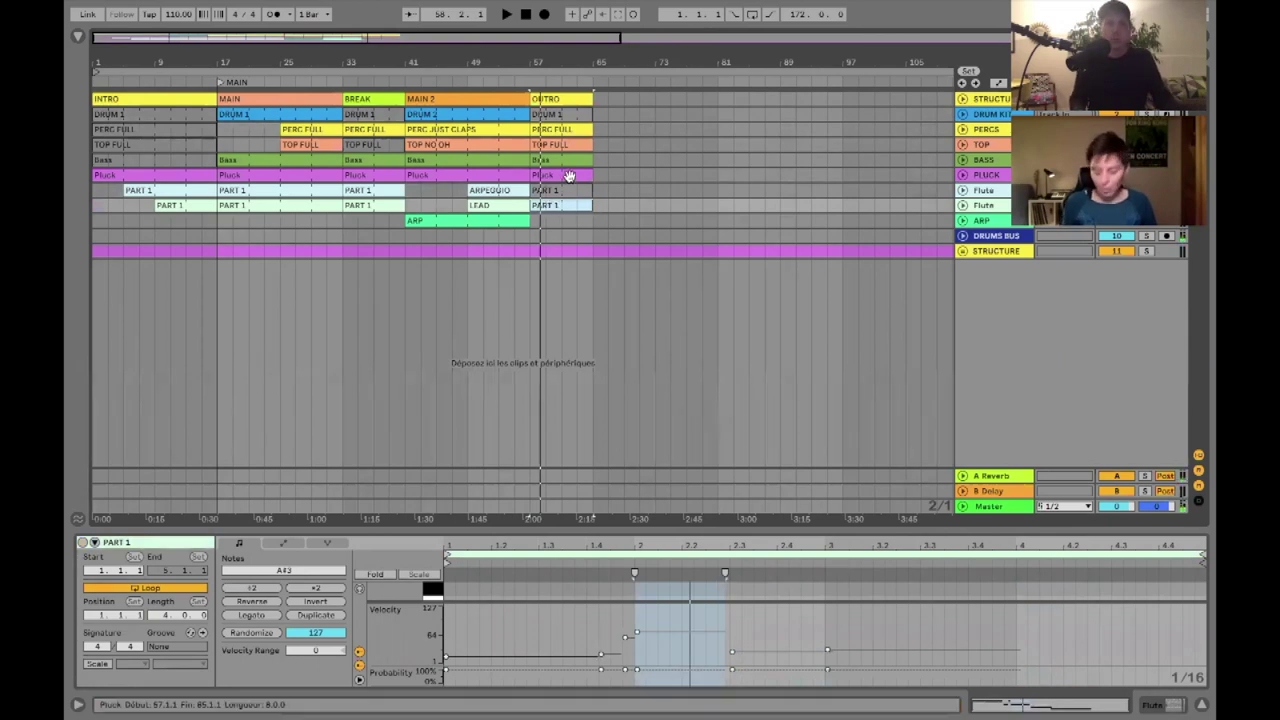
{"action": "left_click", "coordinate": [566, 177]}
{"action": "key", "text": "0"}
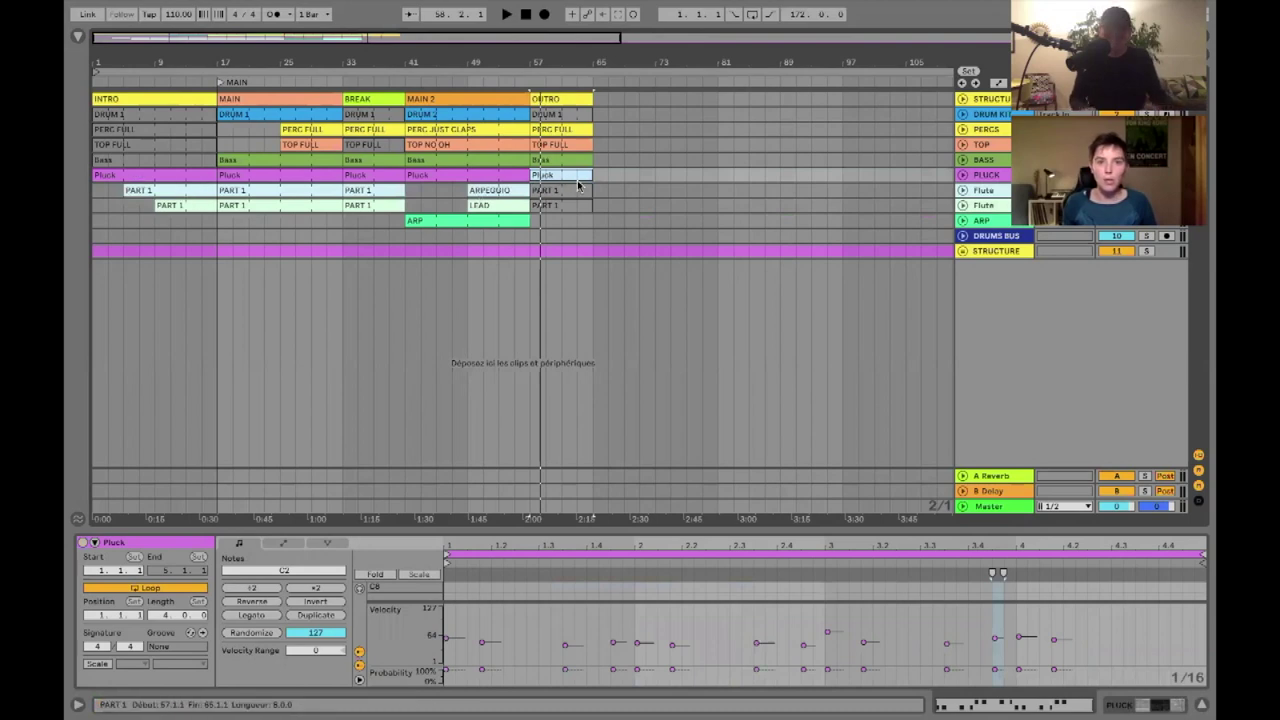
{"action": "left_click", "coordinate": [576, 163]}
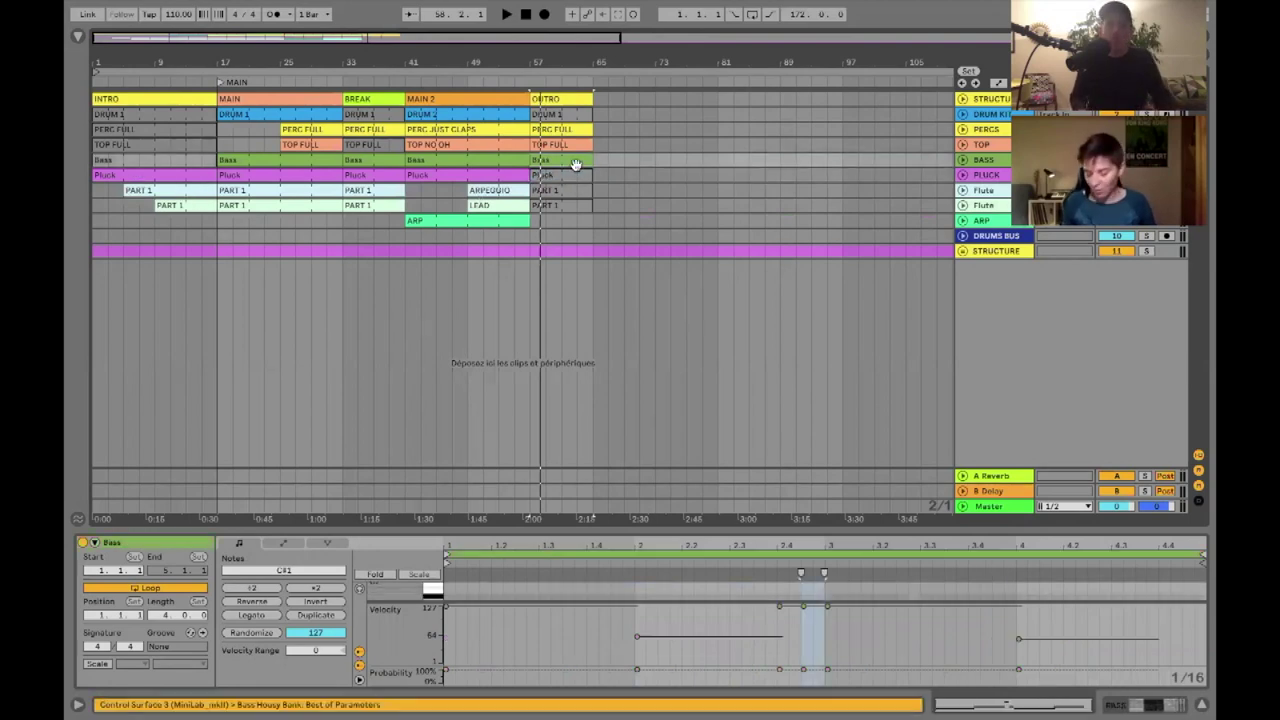
- Trim the TOP FULL clip under OUTRO to end at bar 61 while auditioning the section
{"action": "key", "text": "space"}
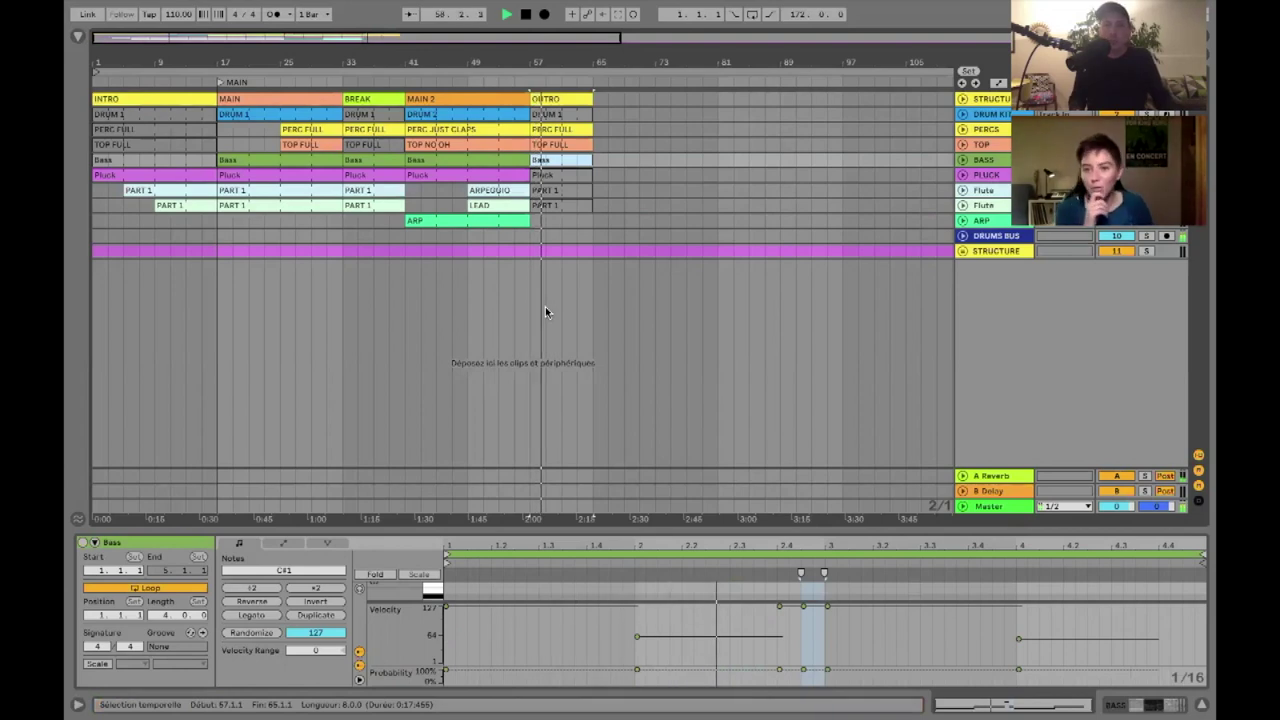
{"action": "left_click", "coordinate": [562, 145]}
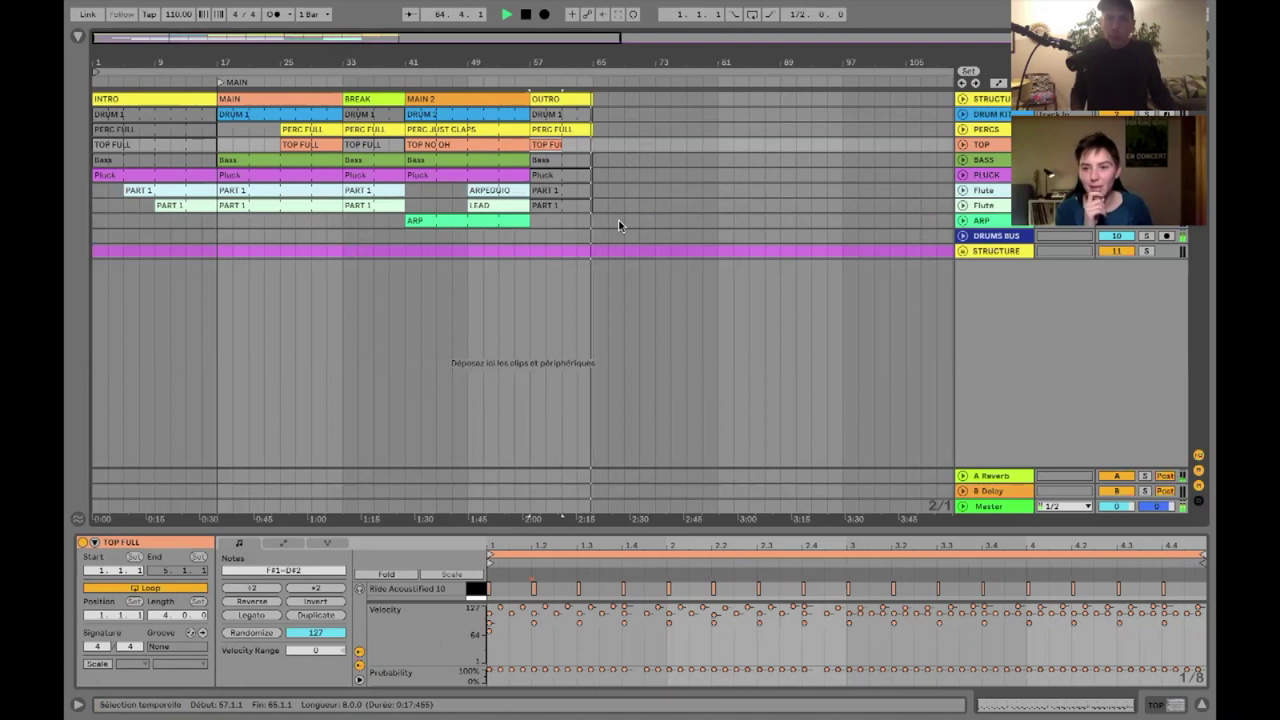
{"action": "key", "text": "space"}
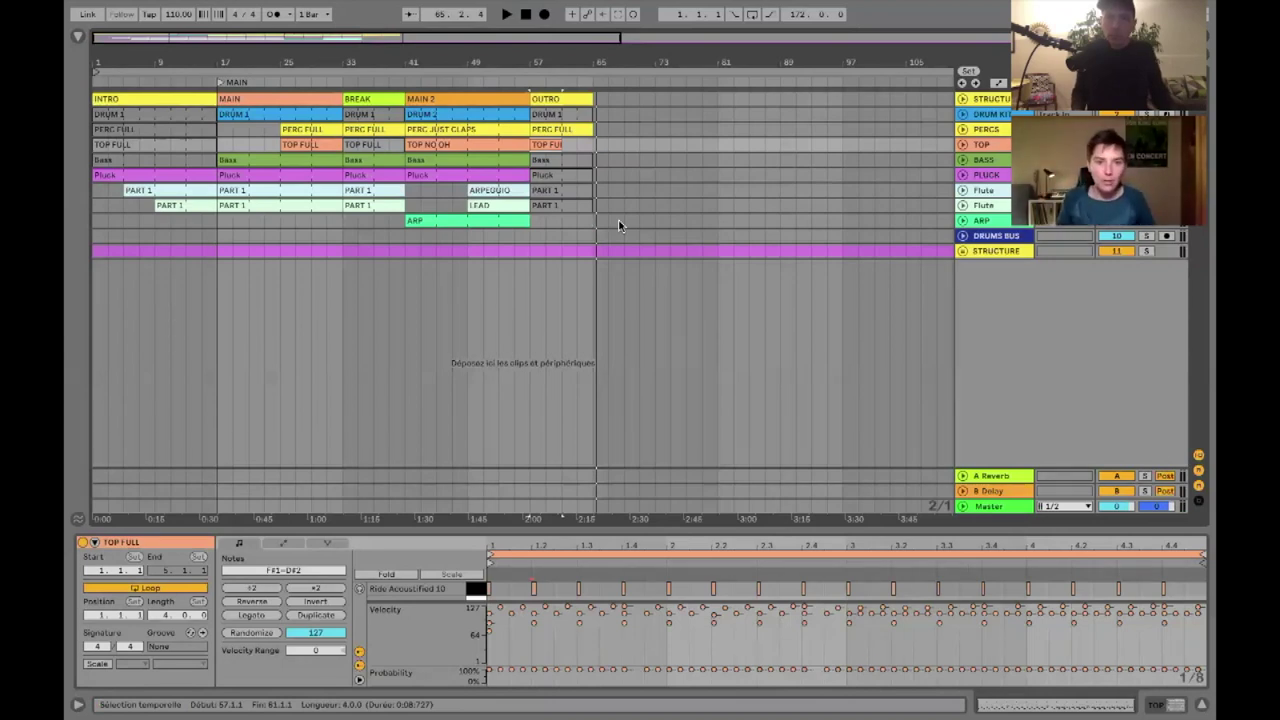
- Play the end of INTRO from about bar 13 to audition the lead-in to MAIN
{"action": "left_click", "coordinate": [596, 97]}
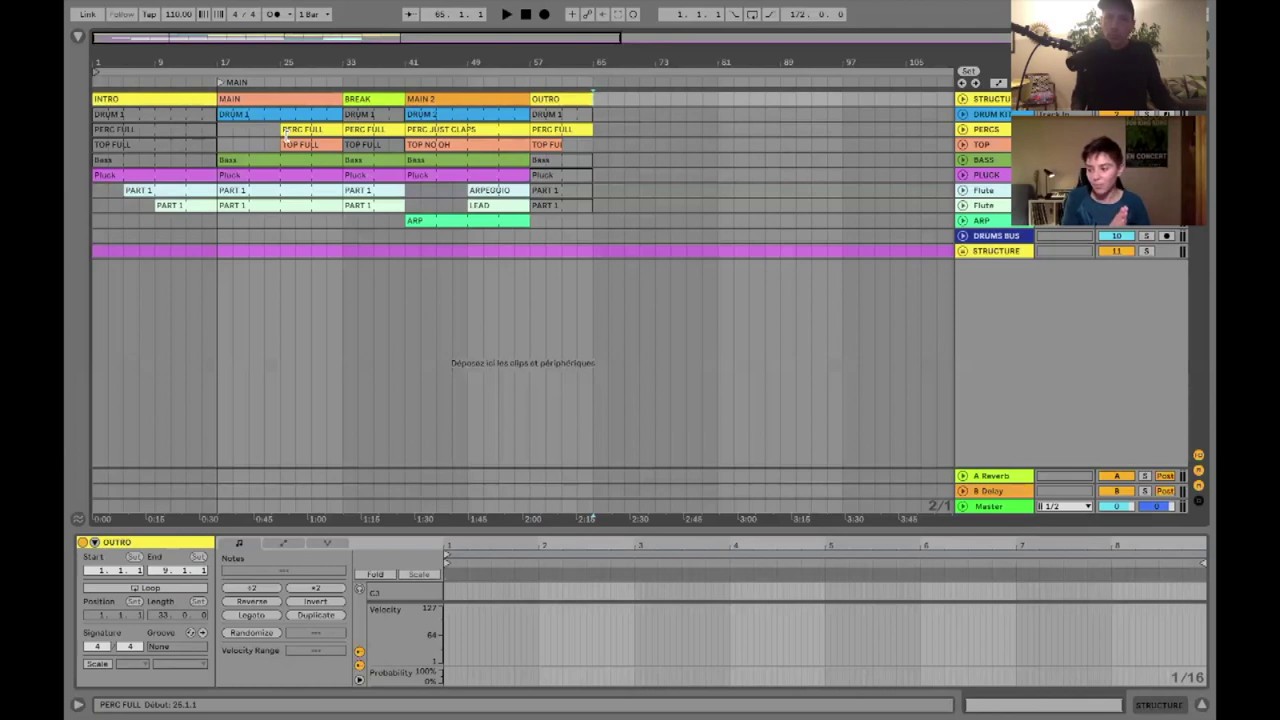
{"action": "left_click", "coordinate": [310, 97]}
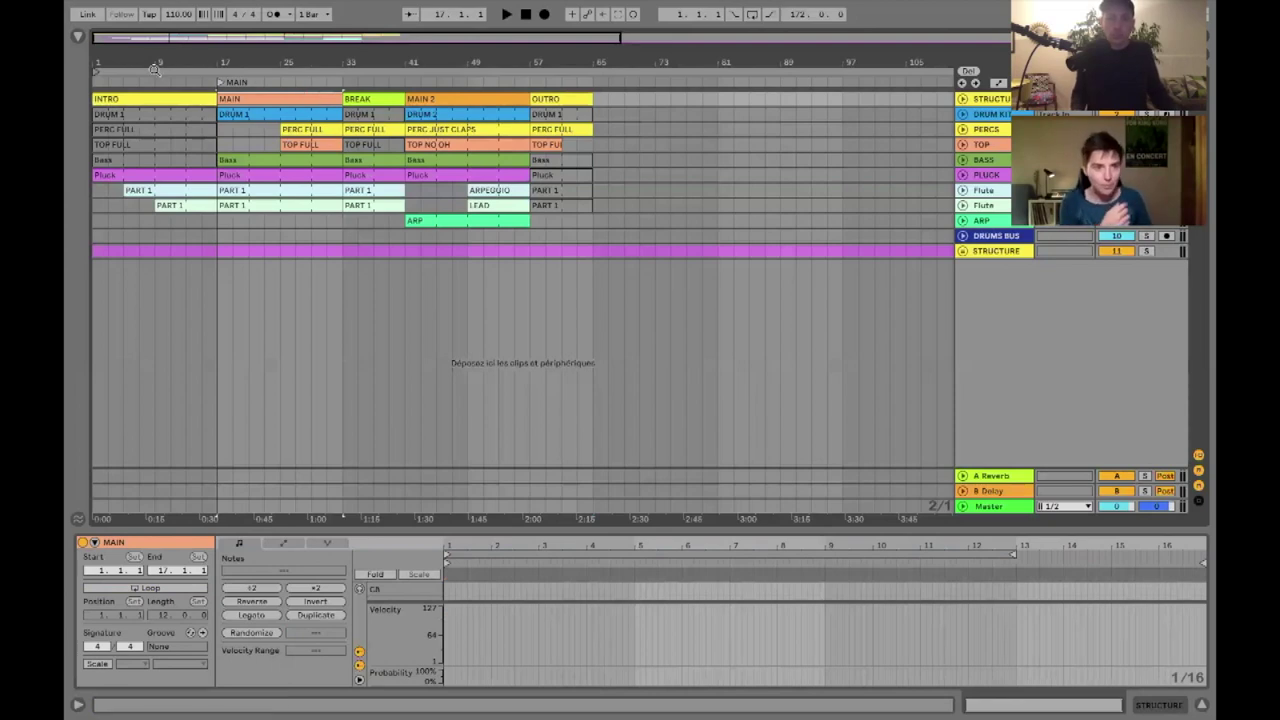
{"action": "left_click", "coordinate": [205, 59]}
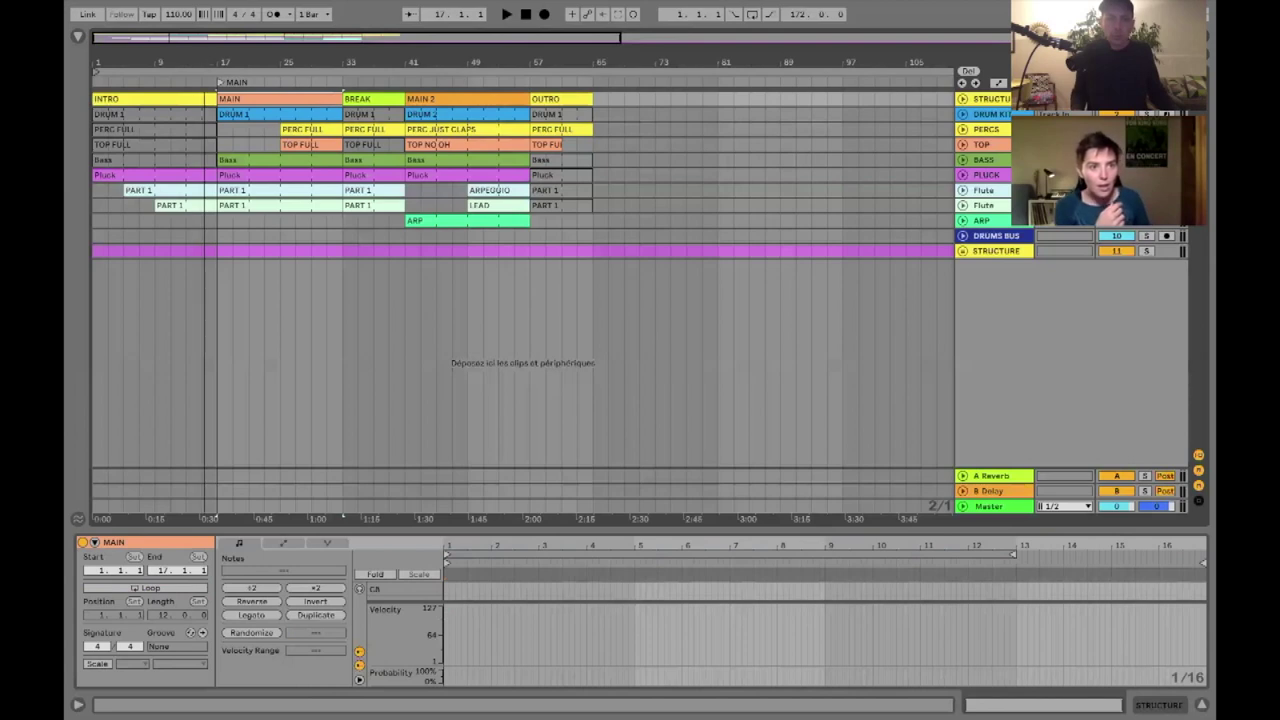
{"action": "left_click_drag", "start_coordinate": [205, 59], "coordinate": [366, 59]}
{"action": "scroll", "coordinate": [317, 82], "scroll_direction": "down", "scroll_amount": 3}
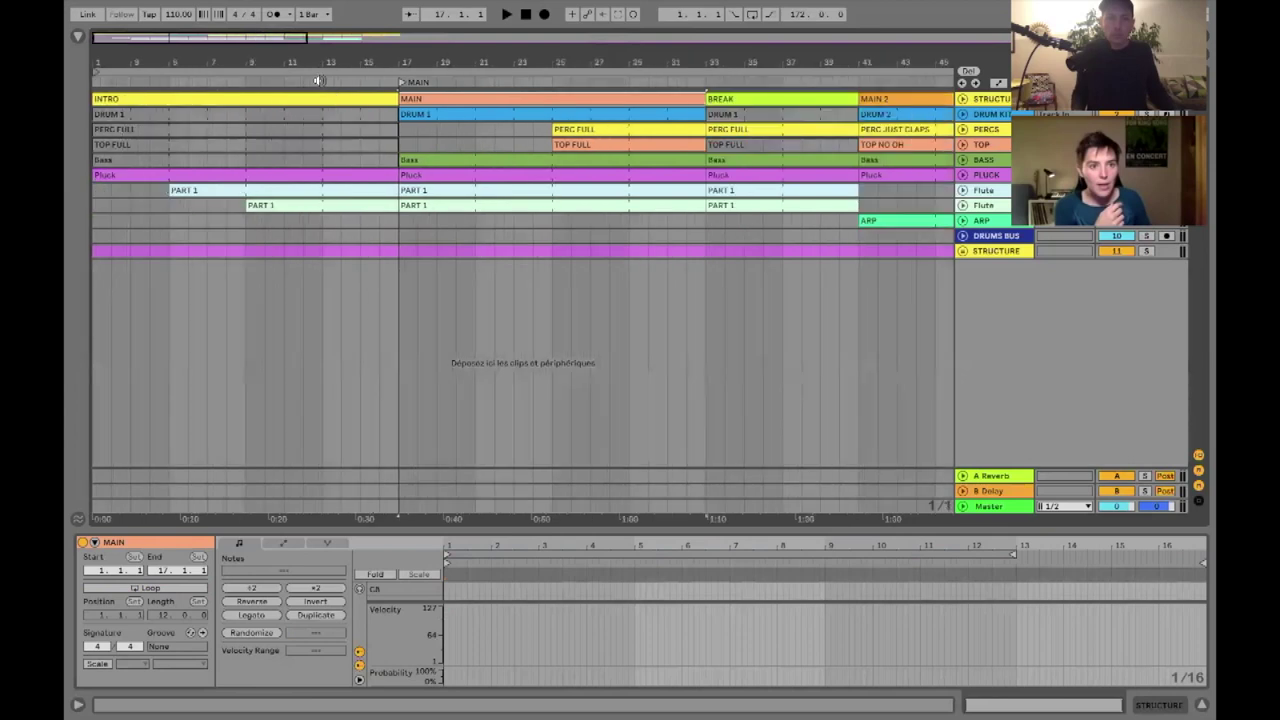
{"action": "left_click", "coordinate": [319, 82]}
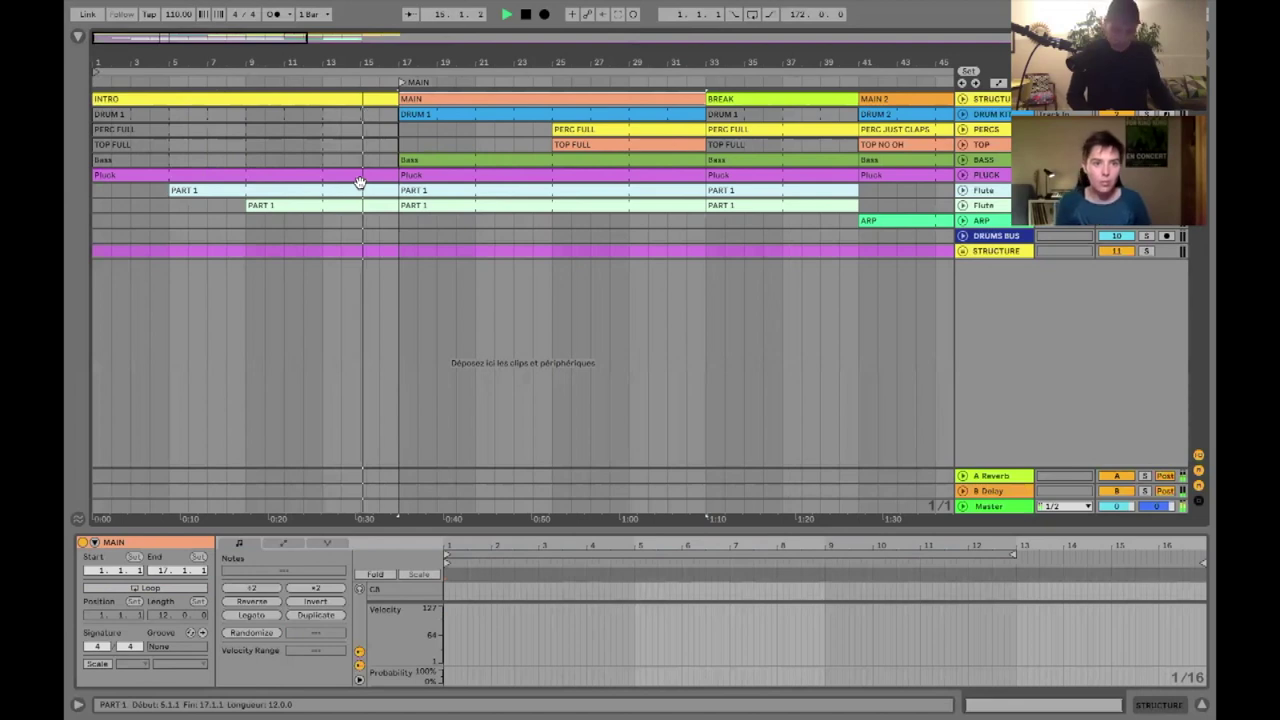
{"action": "key", "text": "space"}
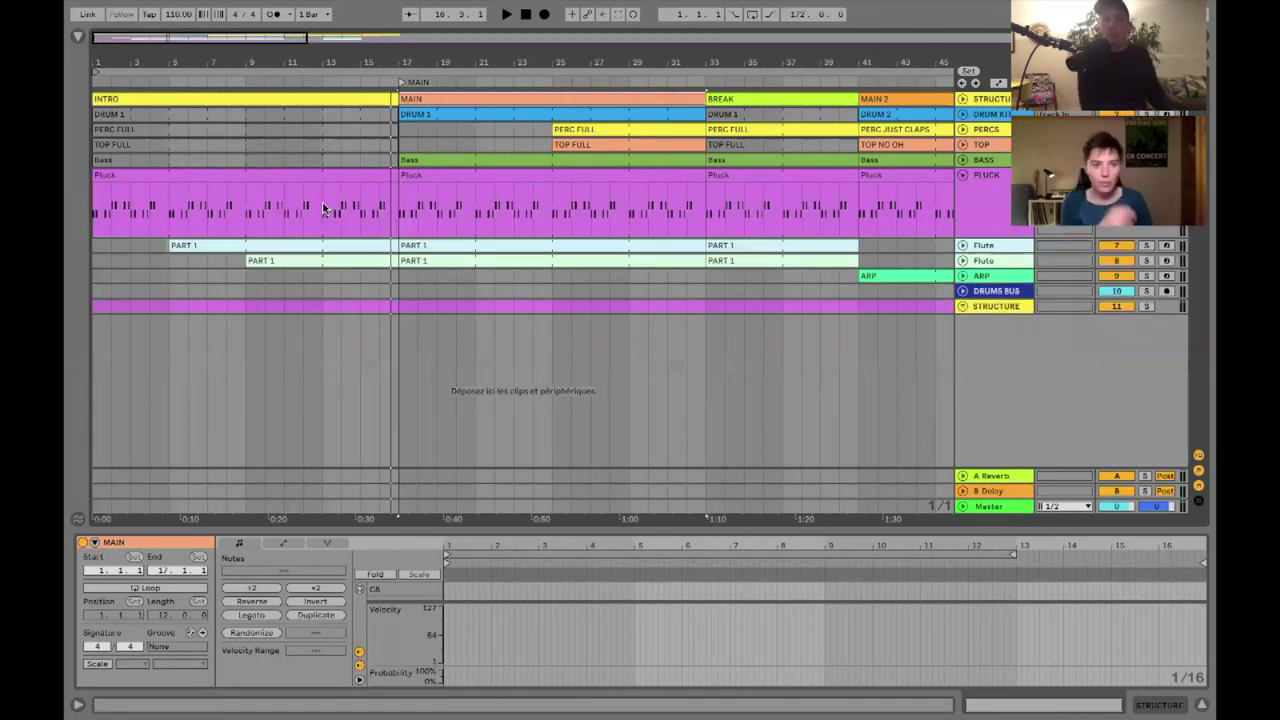
- Remove bars 15 to 17 from the Pluck clip in INTRO, and play the transition into MAIN from bar 13
{"action": "left_click", "coordinate": [323, 208]}
{"action": "key", "text": "space"}
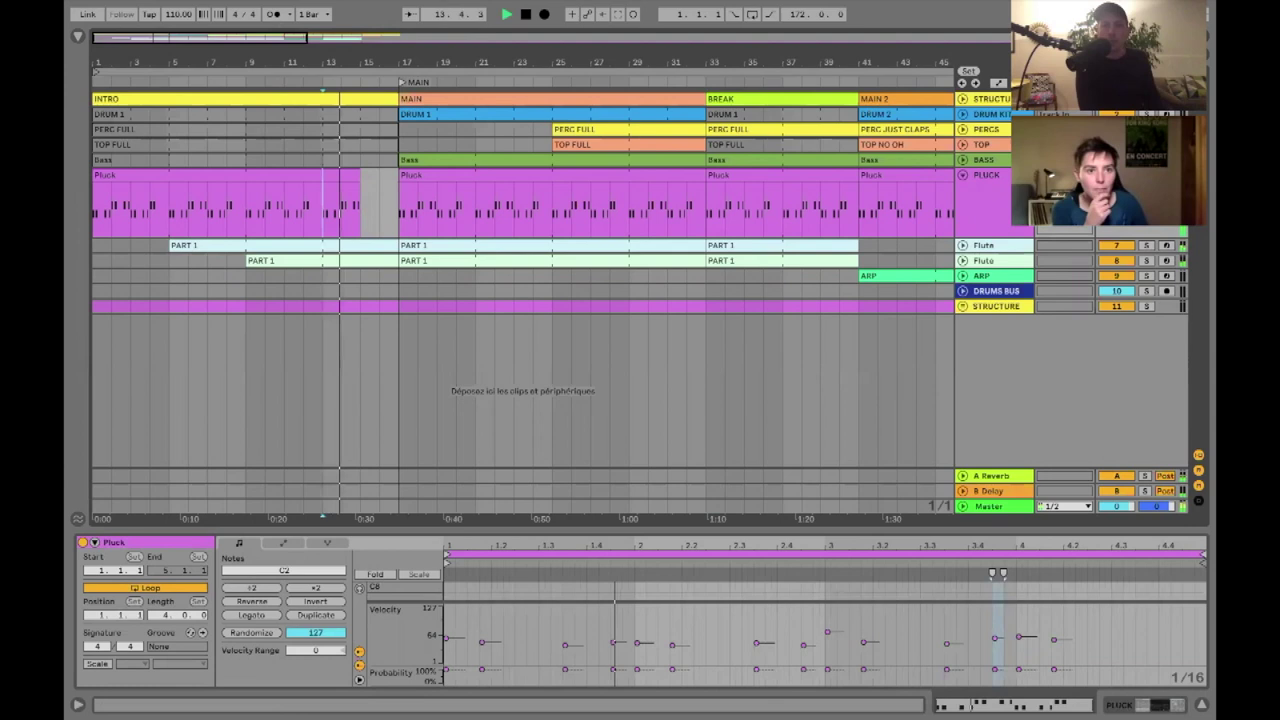
{"action": "scroll", "coordinate": [287, 206], "scroll_direction": "down", "scroll_amount": 2}
{"action": "scroll", "coordinate": [287, 206], "scroll_direction": "down", "scroll_amount": 3}
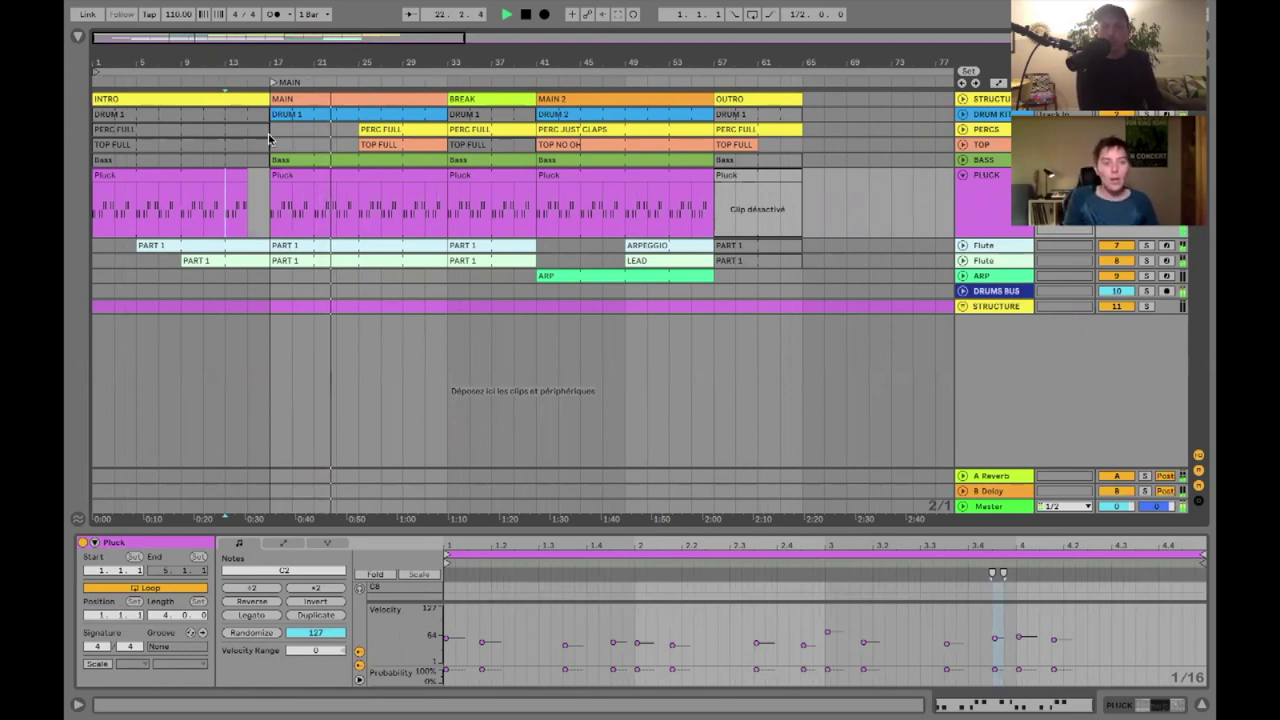
{"action": "key", "text": "space"}
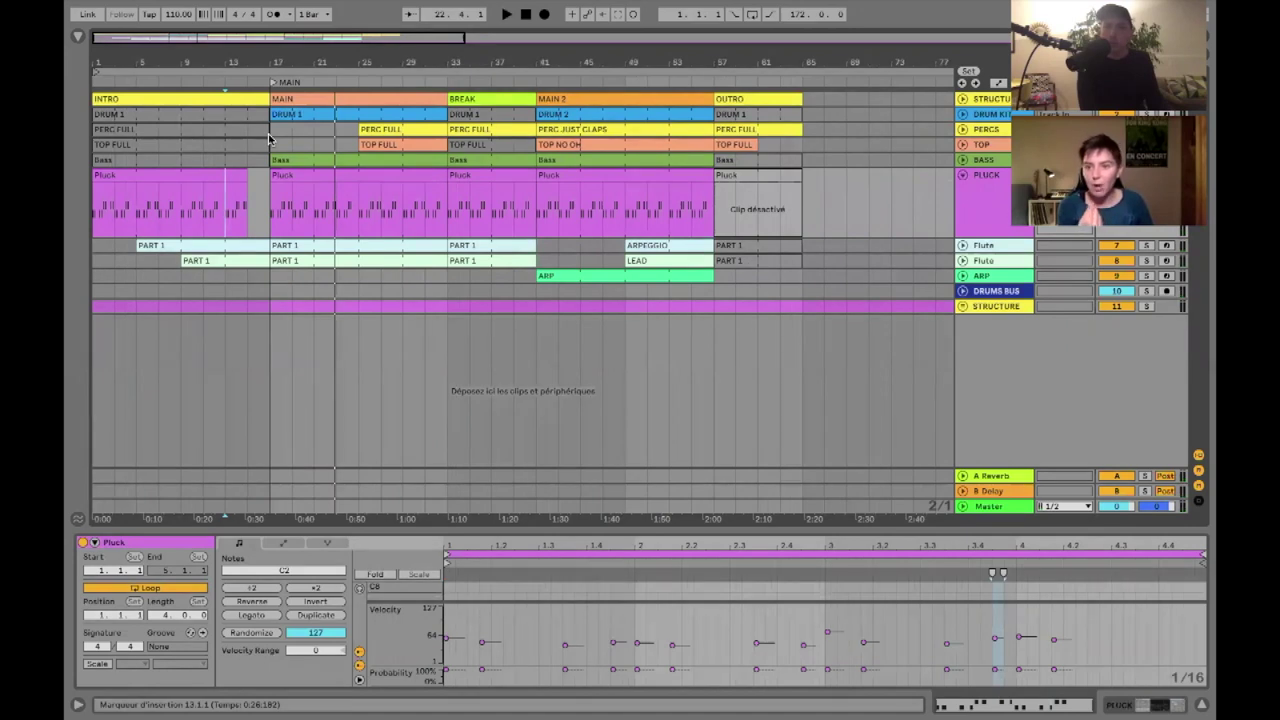
- Play from bar 24 to audition the entry of PERC FULL and TOP FULL at bar 25 in MAIN
{"action": "left_click_drag", "start_coordinate": [358, 62], "coordinate": [372, 66]}
{"action": "left_click", "coordinate": [280, 129]}
{"action": "key", "text": "space"}
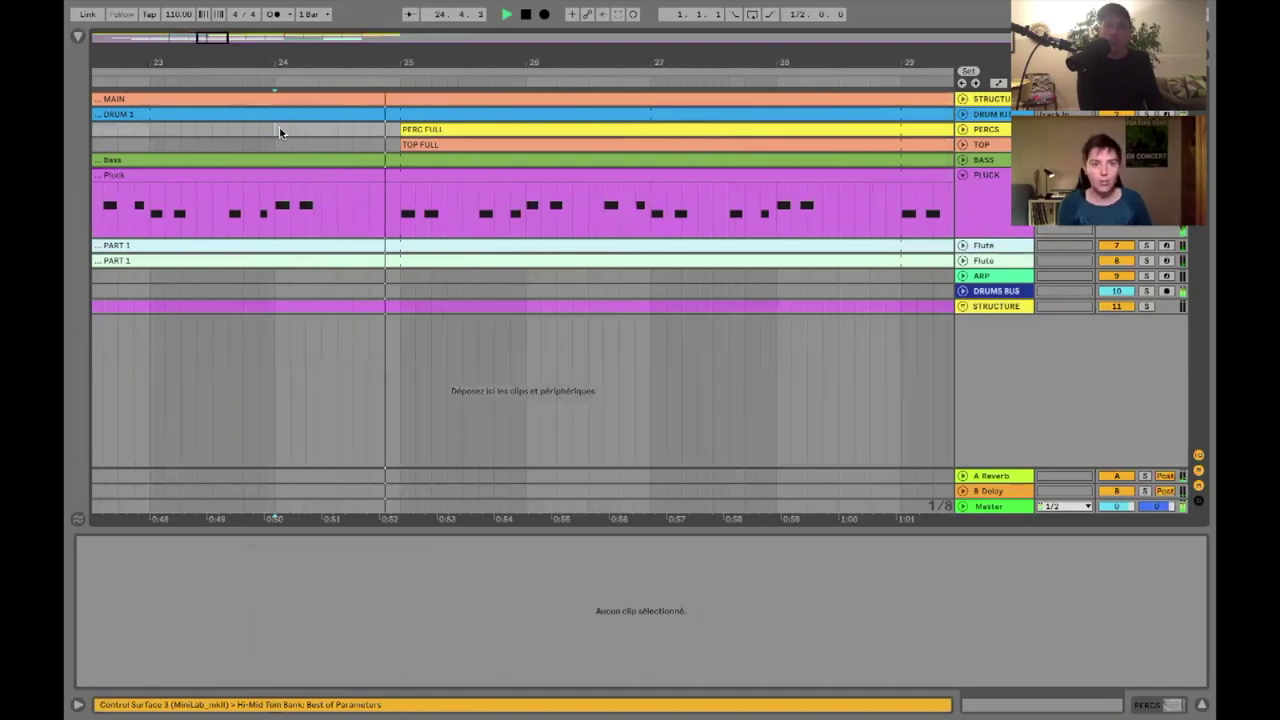
{"action": "left_click_drag", "start_coordinate": [218, 38], "coordinate": [222, 40]}
{"action": "key", "text": "space"}
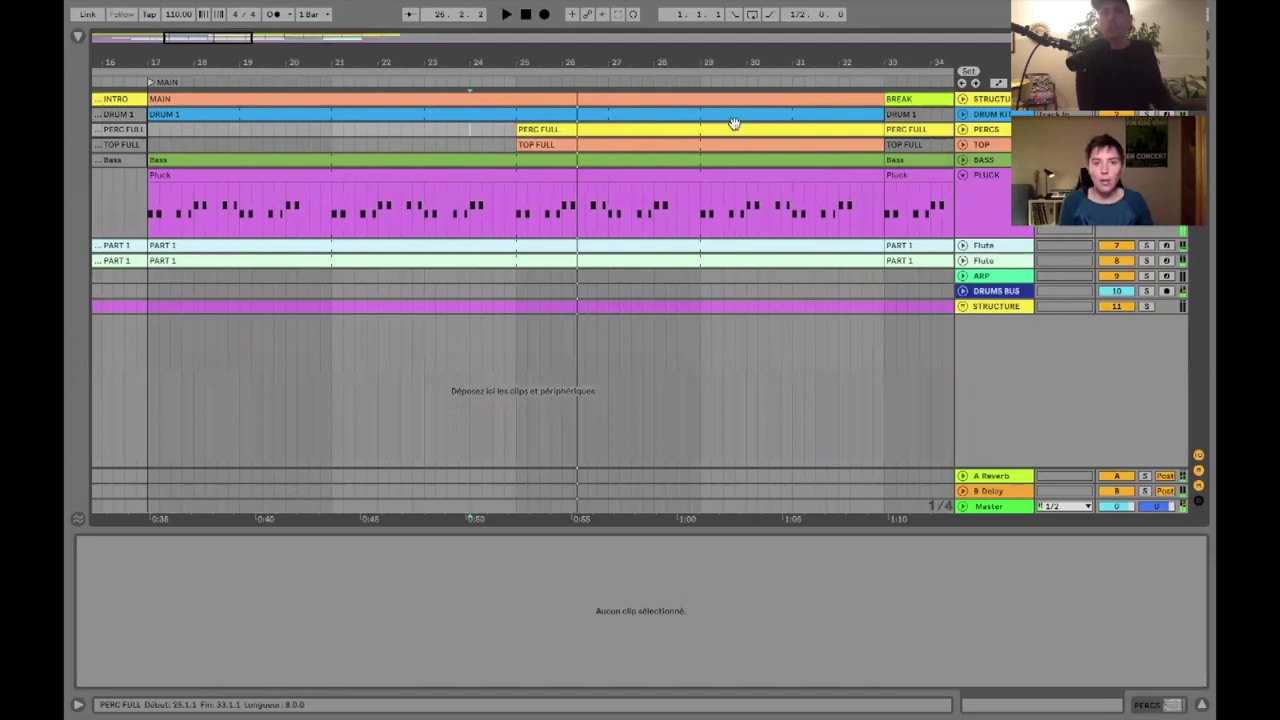
- Split the DRUM 1 clip in MAIN at bar 25 and trim its first half to end at 24.4.2
{"action": "left_click", "coordinate": [511, 119]}
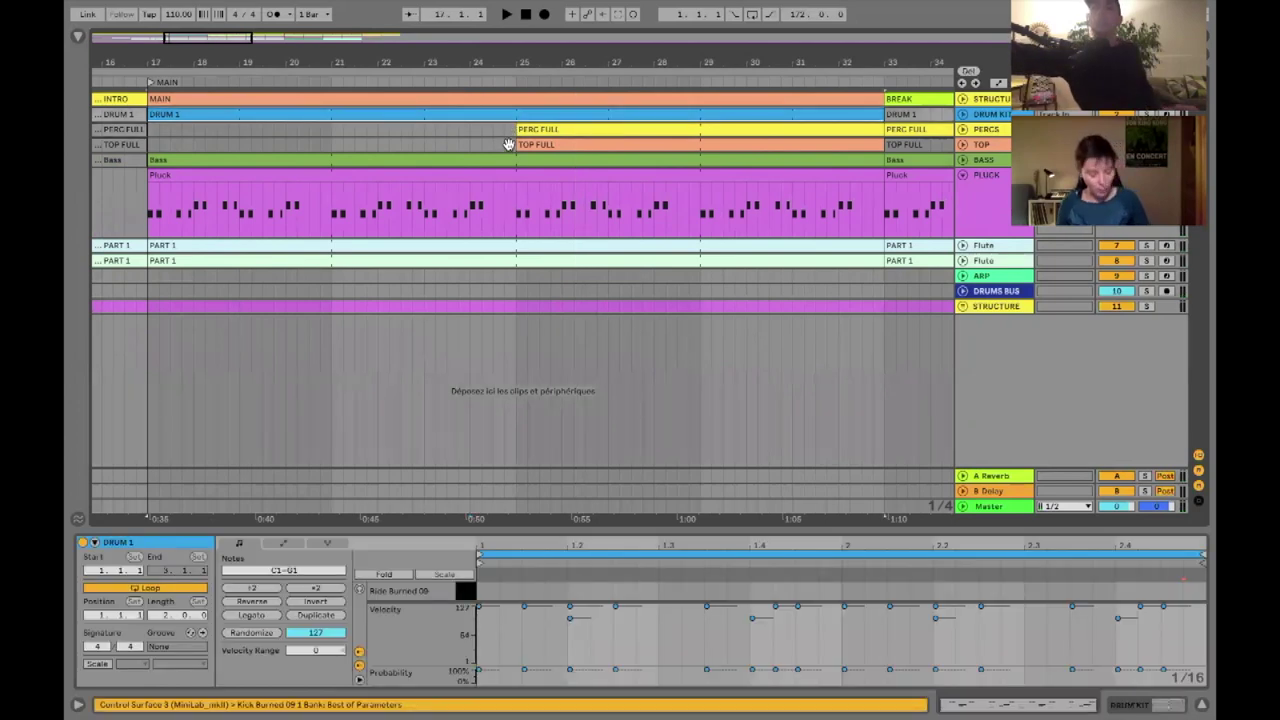
{"action": "left_click", "coordinate": [508, 145]}
{"action": "key", "text": "ctrl+e"}
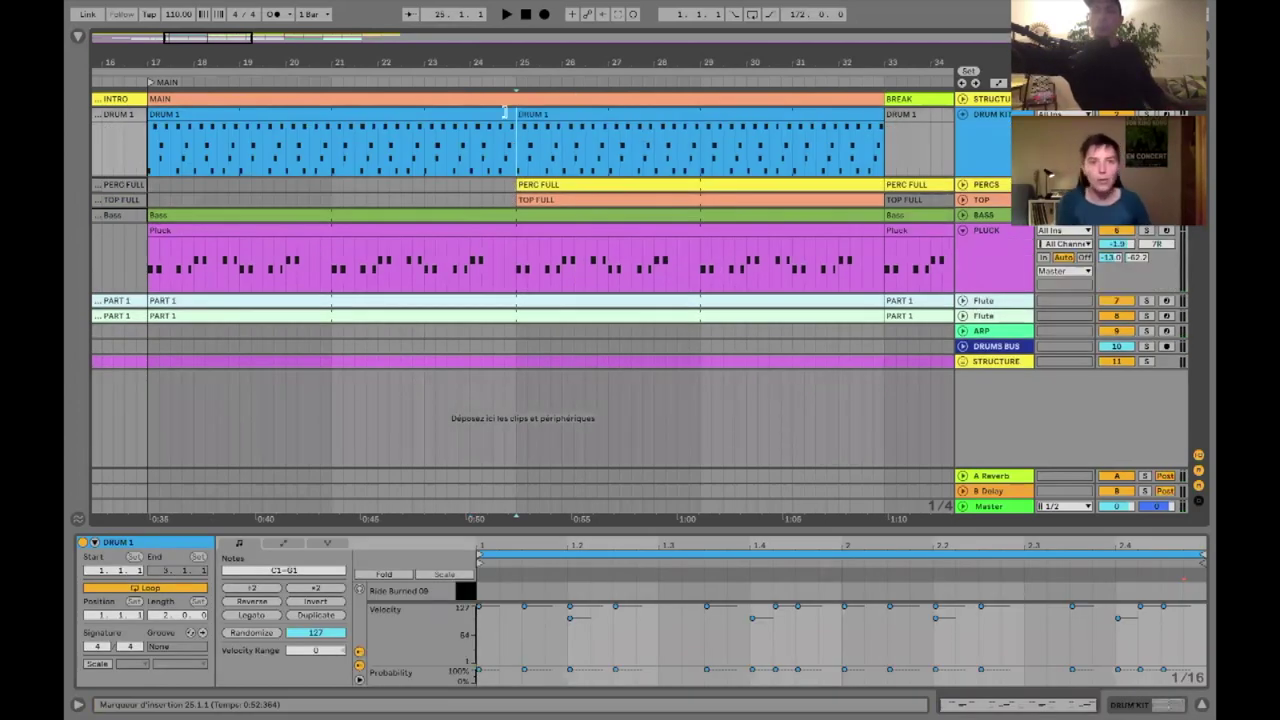
{"action": "left_click_drag", "start_coordinate": [508, 56], "coordinate": [514, 120]}
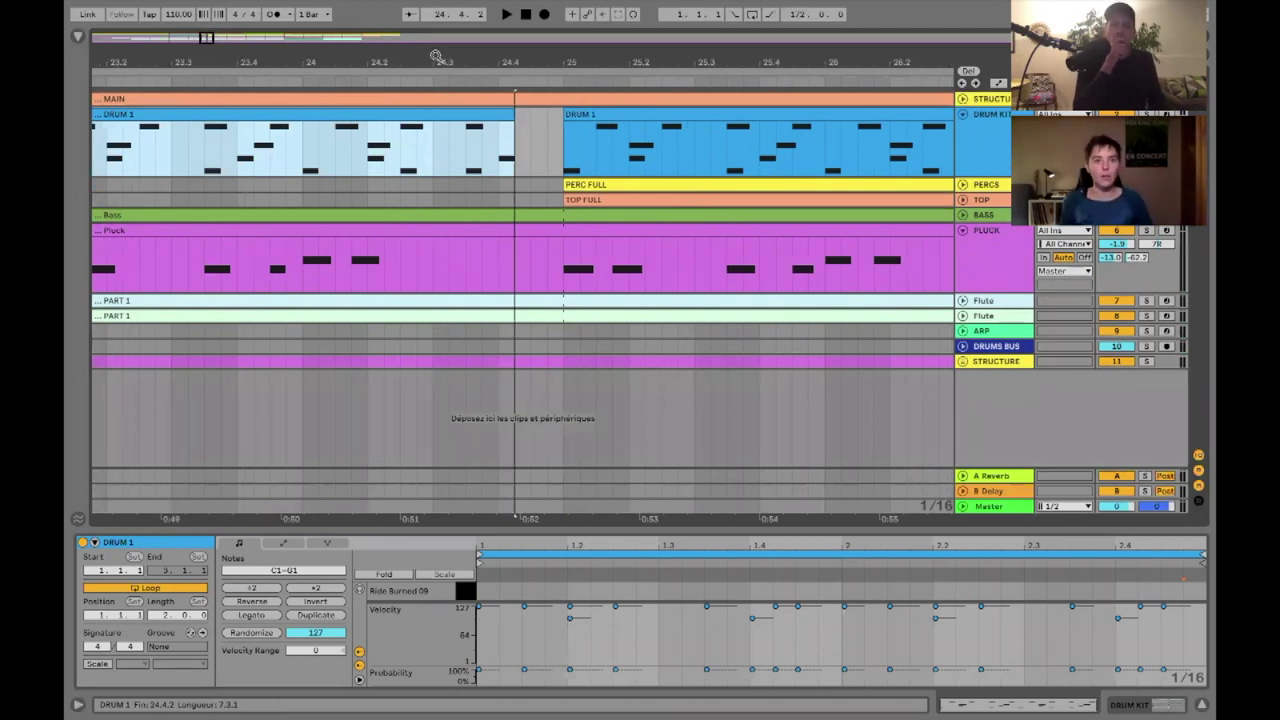
- Play from bar 24 to audition the short drum gap leading into bar 25
{"action": "left_click", "coordinate": [436, 160]}
{"action": "left_click_drag", "start_coordinate": [437, 66], "coordinate": [440, 57]}
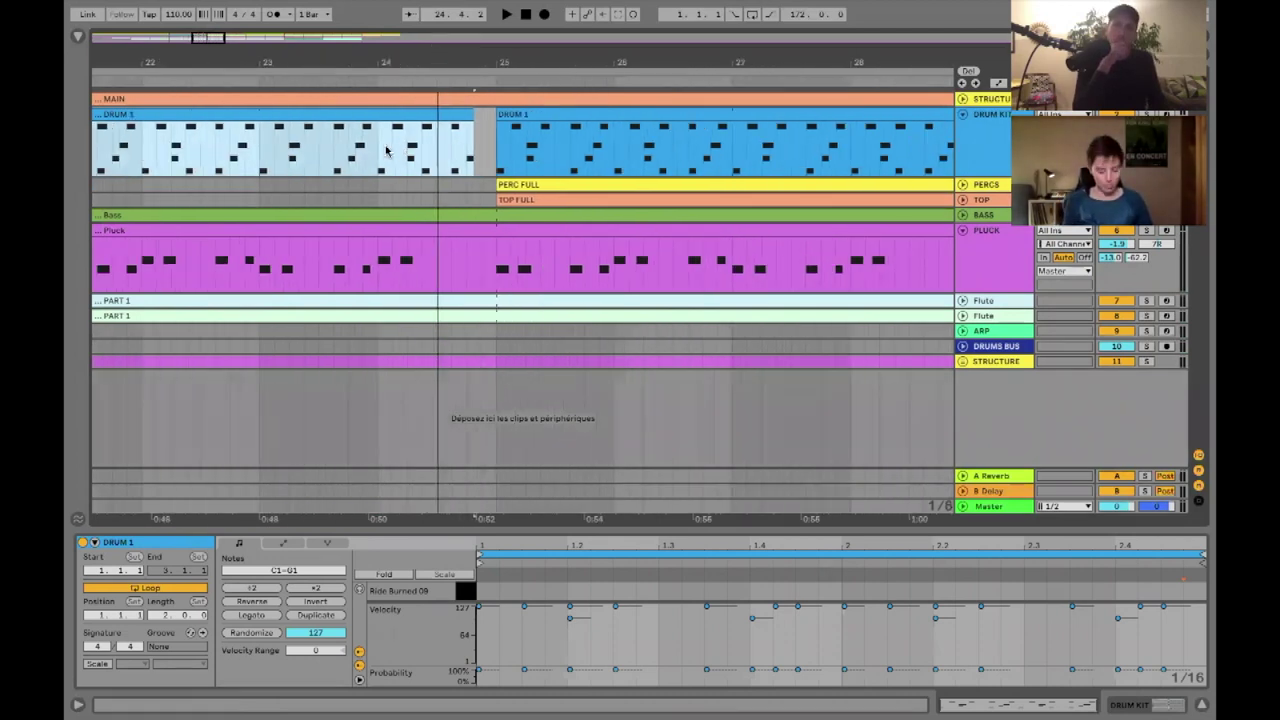
{"action": "left_click", "coordinate": [386, 150]}
{"action": "key", "text": "space"}
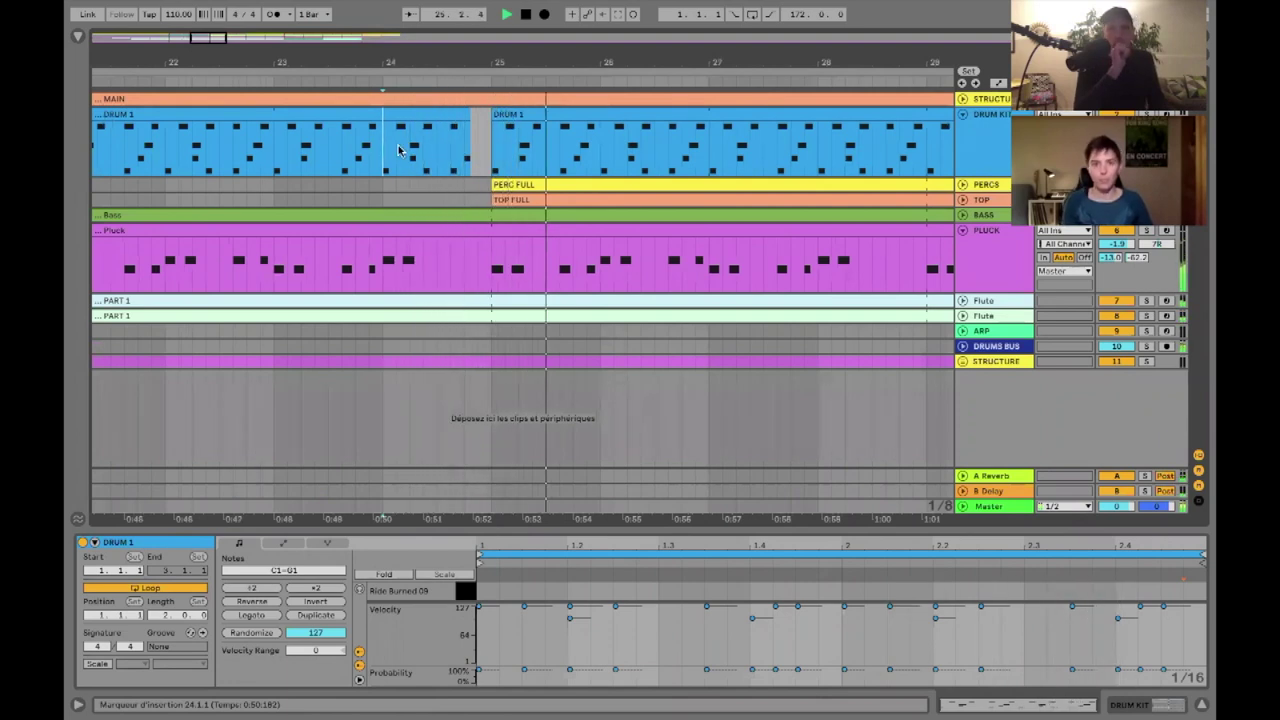
{"action": "key", "text": "space"}
- Try the transition from bar 24 with the first DRUM 1 clip extended to bar 25, and undo the extension
{"action": "left_click_drag", "start_coordinate": [463, 113], "coordinate": [491, 113]}
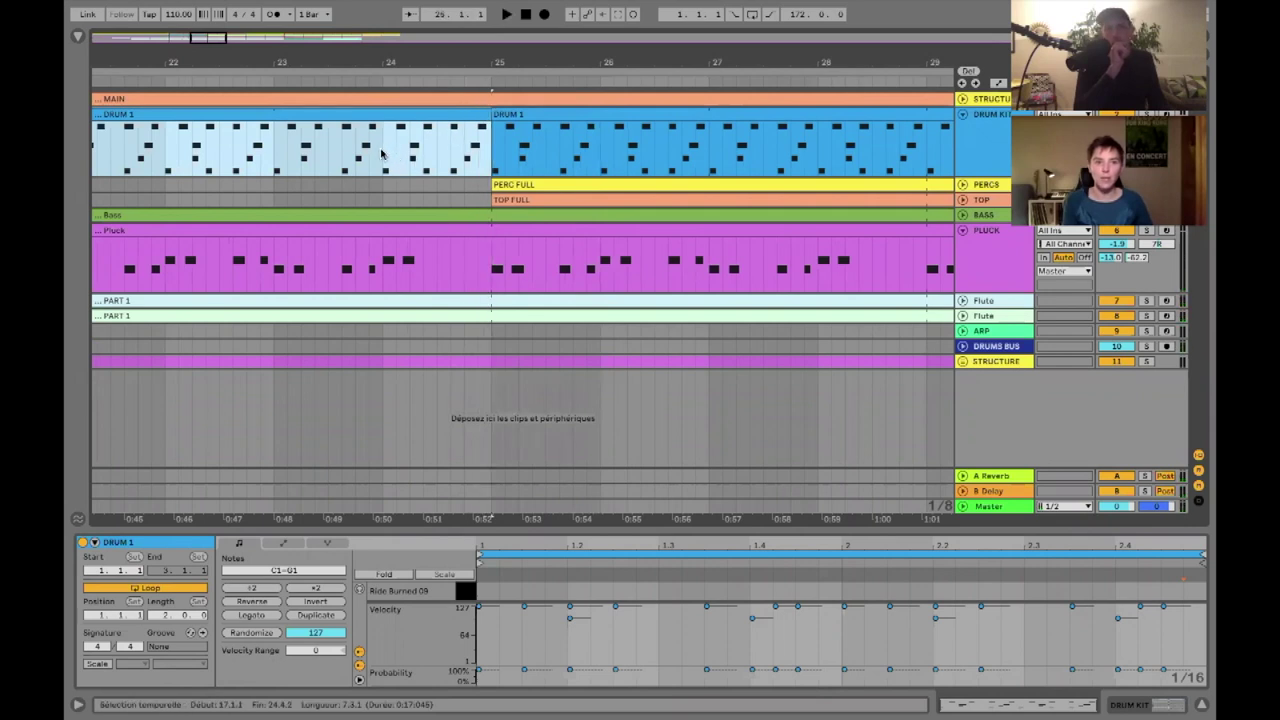
{"action": "left_click", "coordinate": [381, 153]}
{"action": "key", "text": "space"}
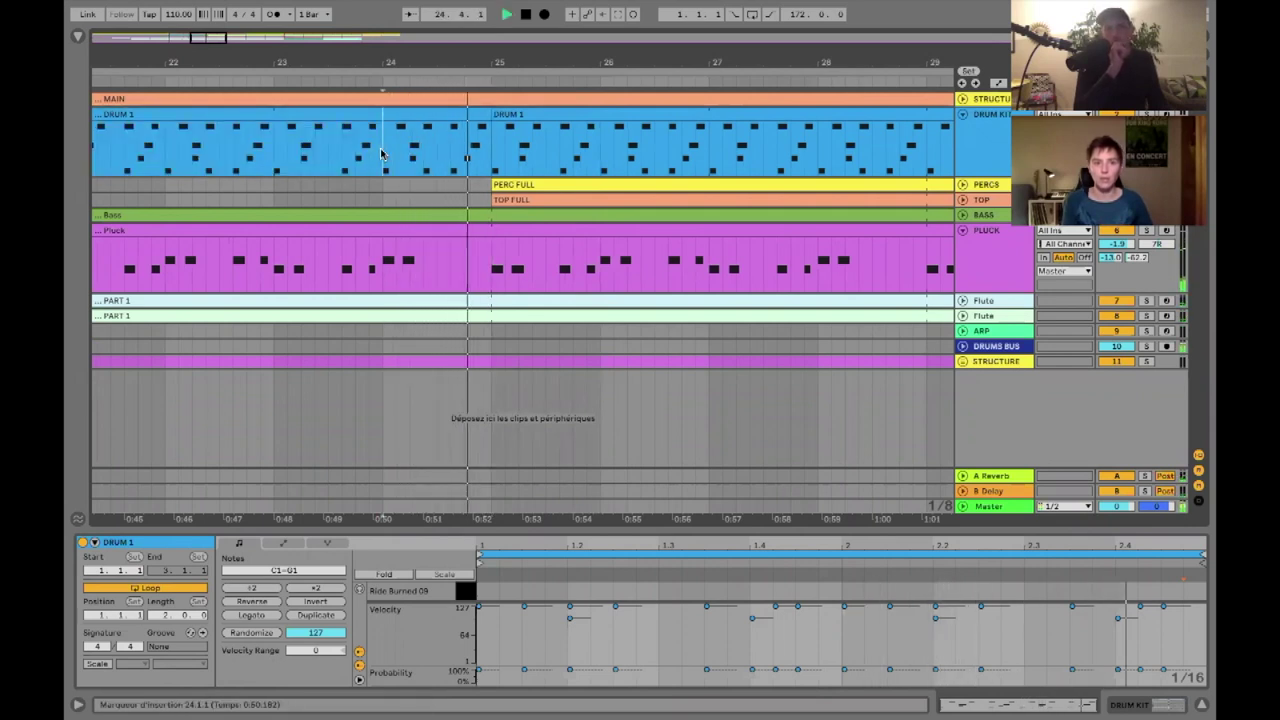
{"action": "key", "text": "space"}
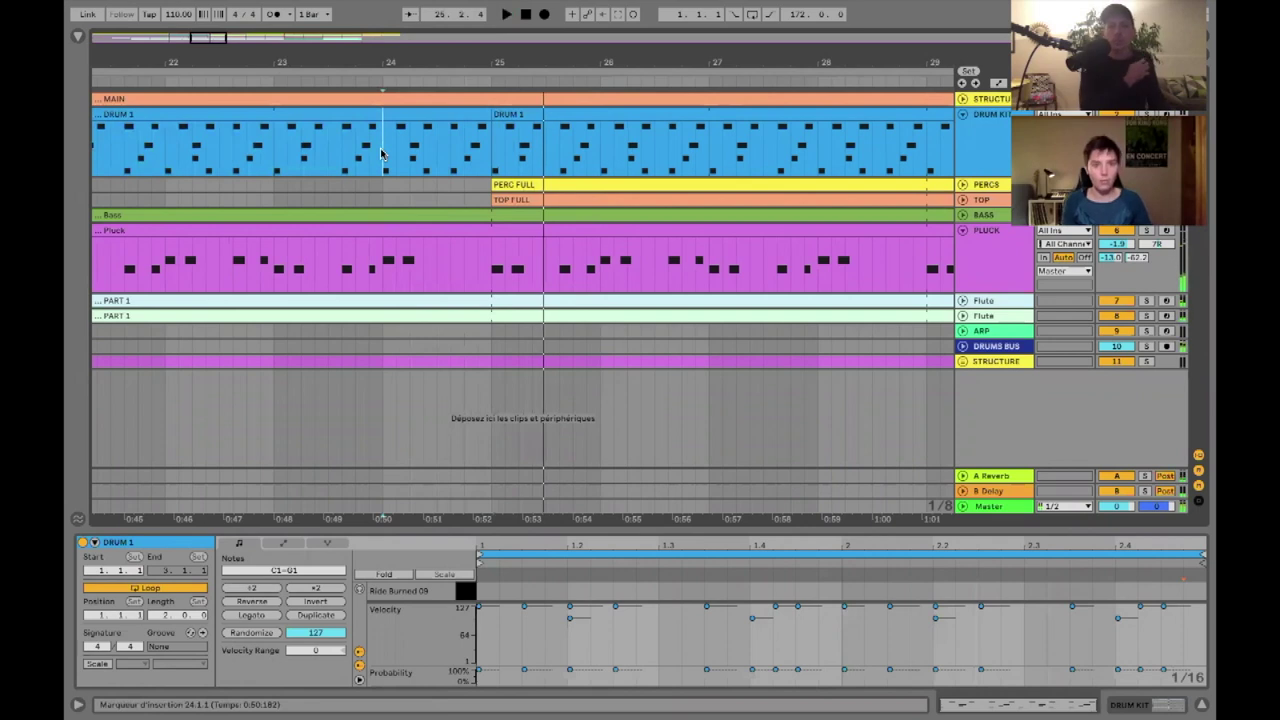
{"action": "key", "text": "ctrl+z"}
- Play the transition with the drum gap again from bar 24, and play MAIN from bar 17
{"action": "left_click", "coordinate": [381, 153]}
{"action": "key", "text": "space"}
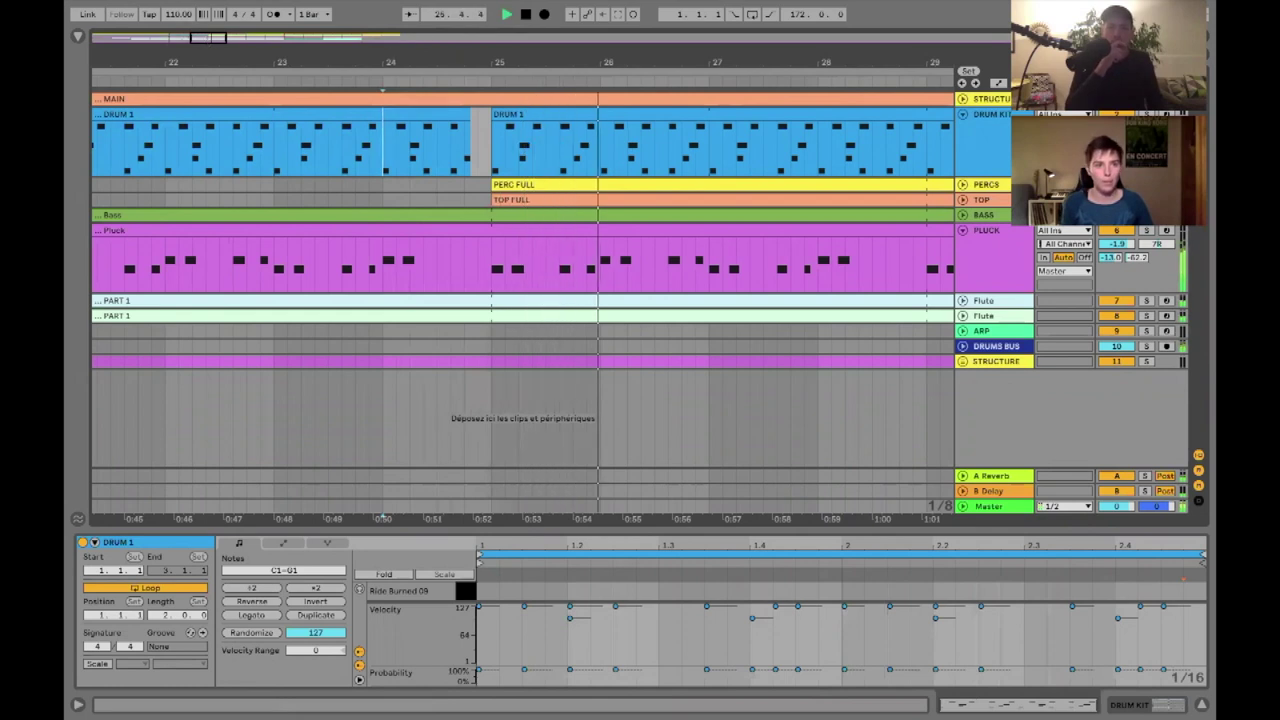
{"action": "scroll", "coordinate": [470, 145], "scroll_direction": "down", "scroll_amount": 2}
{"action": "left_click_drag", "start_coordinate": [252, 60], "coordinate": [252, 38]}
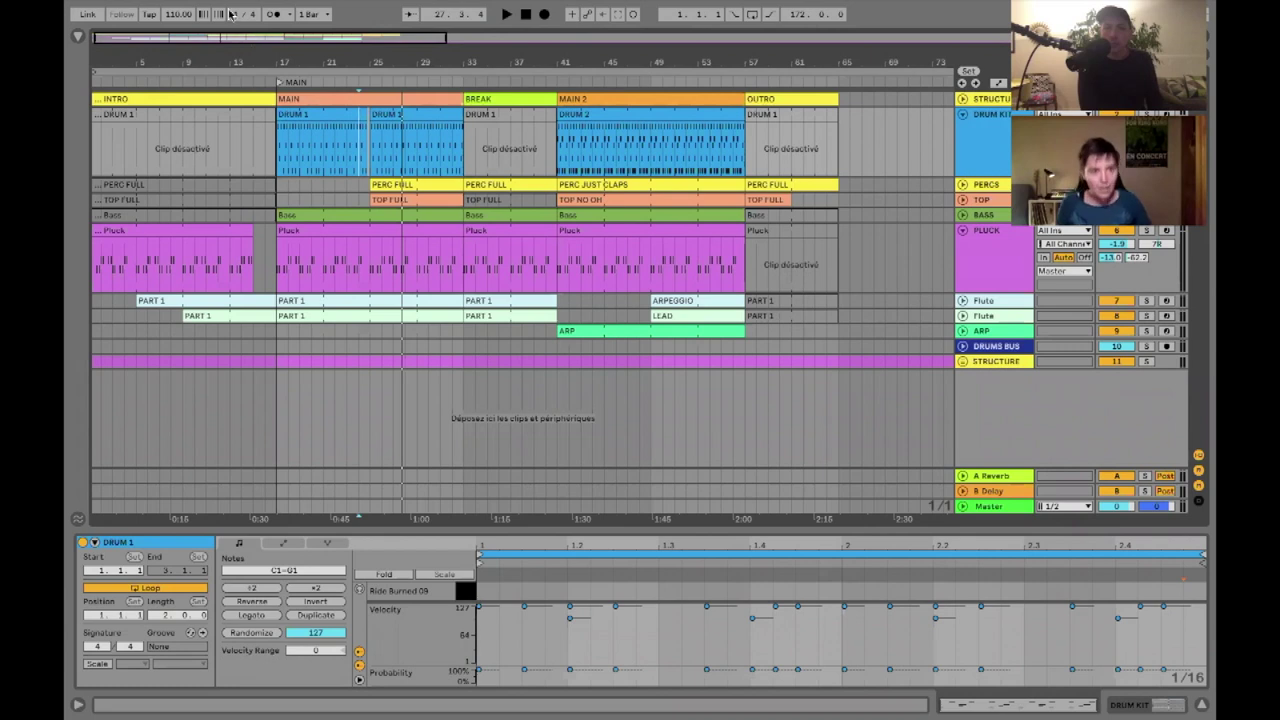
{"action": "left_click", "coordinate": [279, 332]}
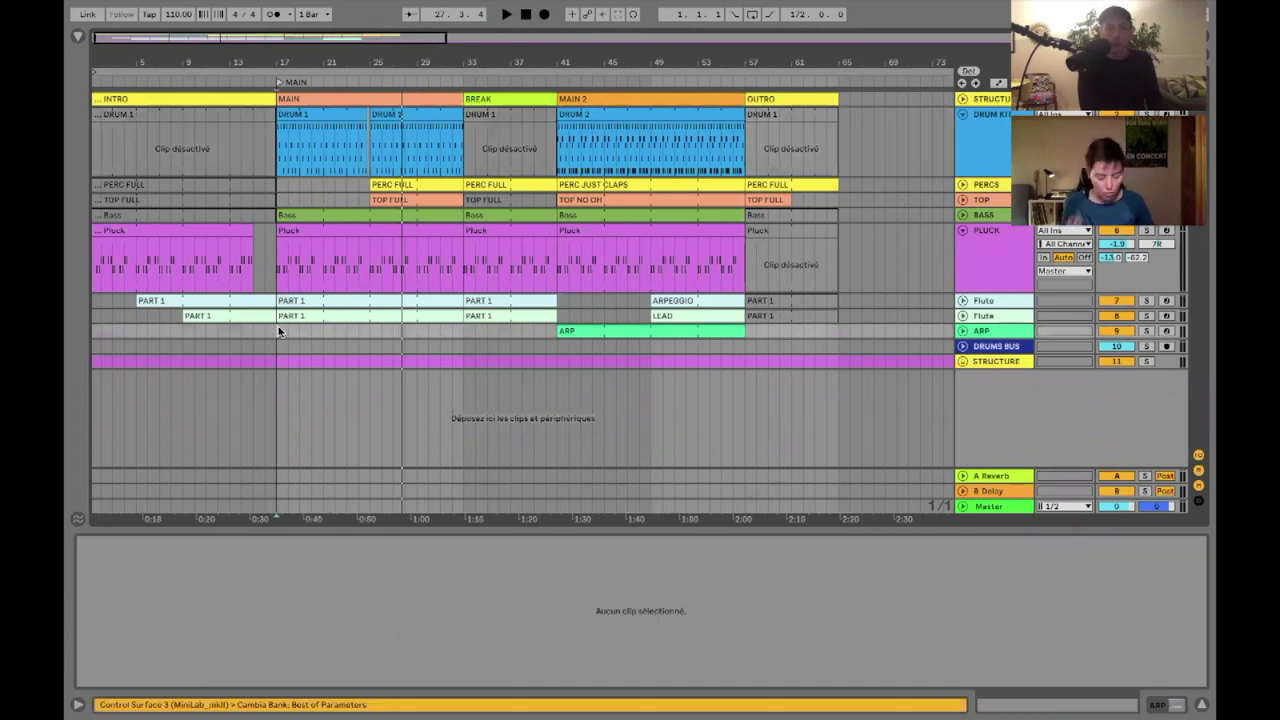
{"action": "key", "text": "space"}
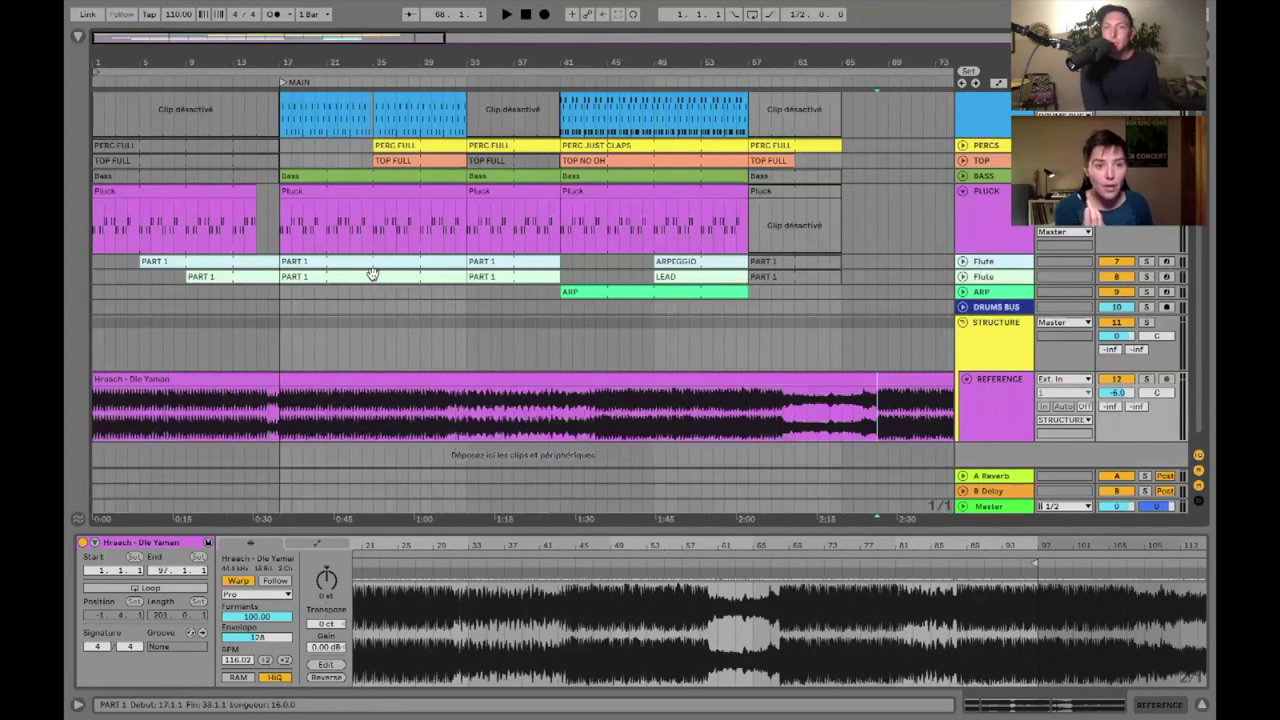
- Expand both Flute tracks and split their PART 1 clips in MAIN at bar 25
{"action": "left_click", "coordinate": [371, 274]}
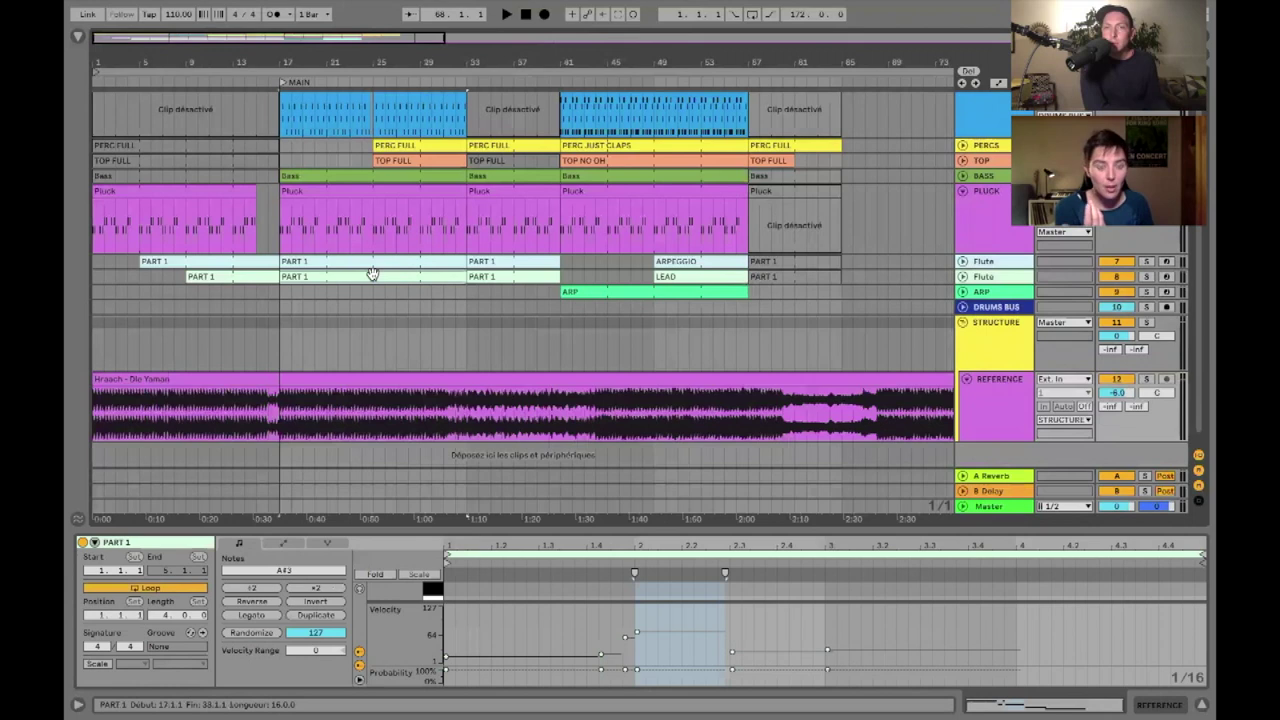
{"action": "left_click", "coordinate": [962, 261]}
{"action": "scroll", "coordinate": [962, 285], "scroll_direction": "down", "scroll_amount": 2}
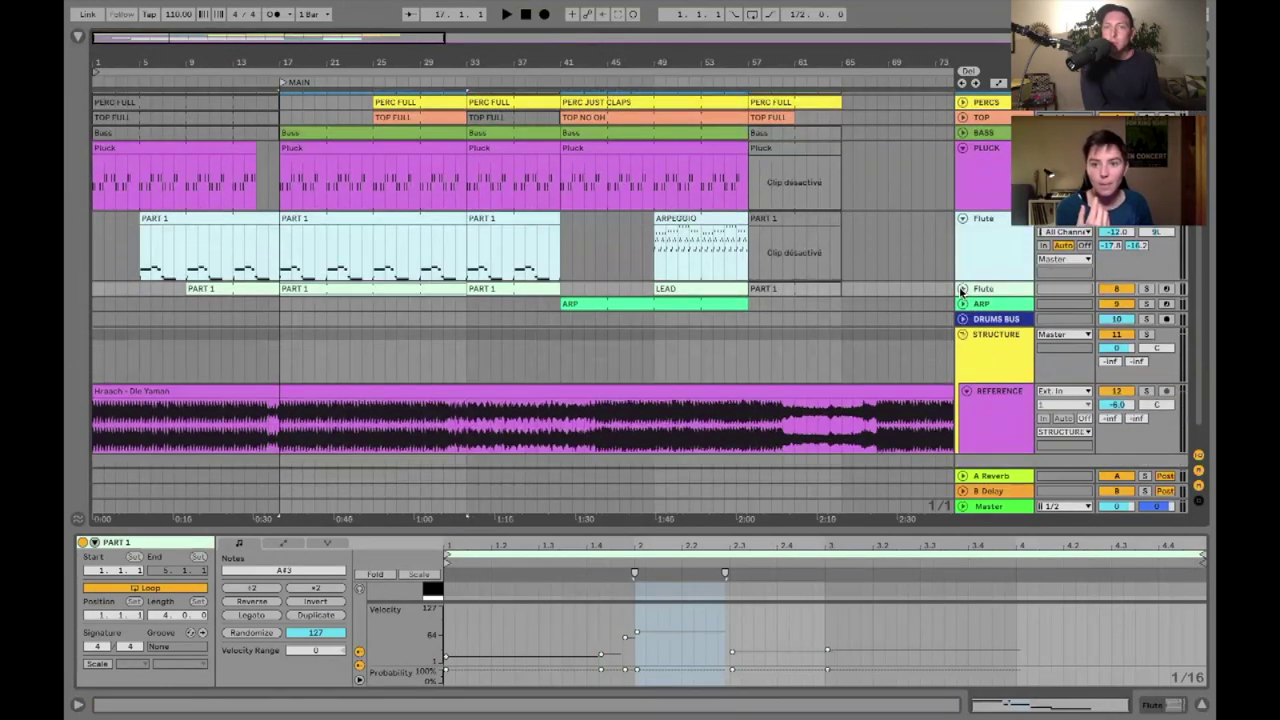
{"action": "left_click", "coordinate": [962, 289]}
{"action": "left_click", "coordinate": [374, 320]}
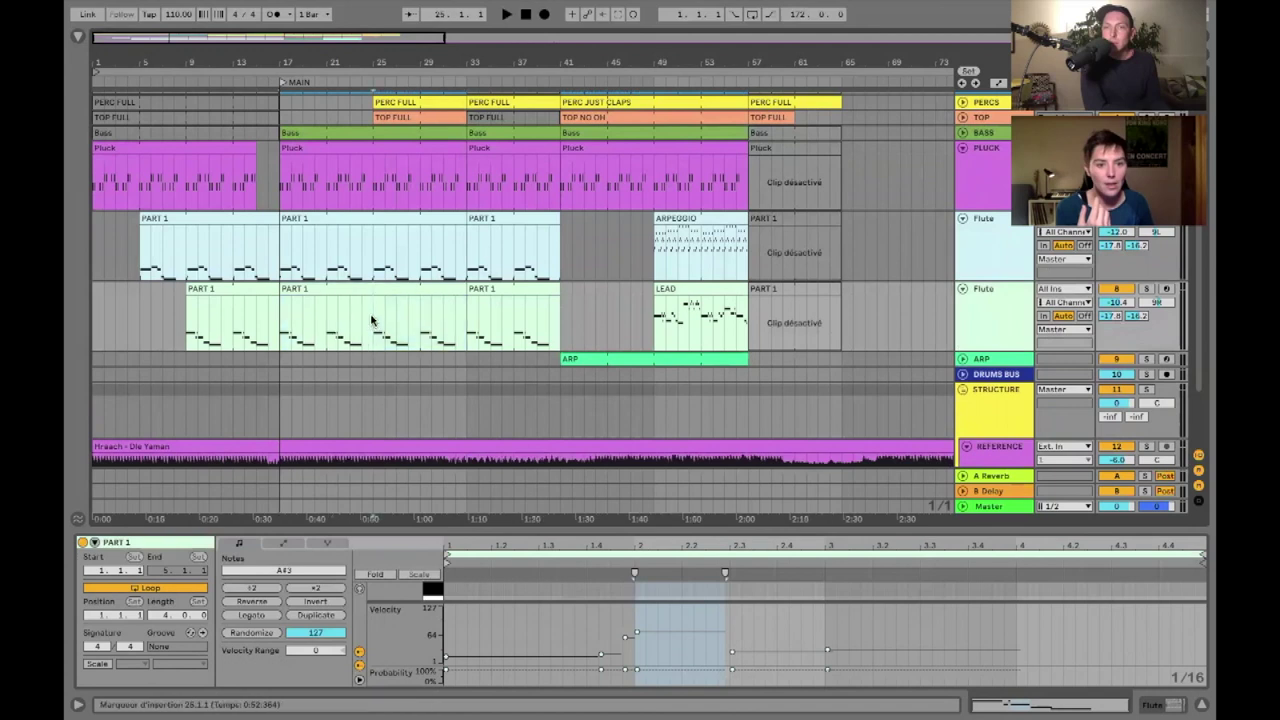
{"action": "left_click", "coordinate": [371, 256], "text": "shift"}
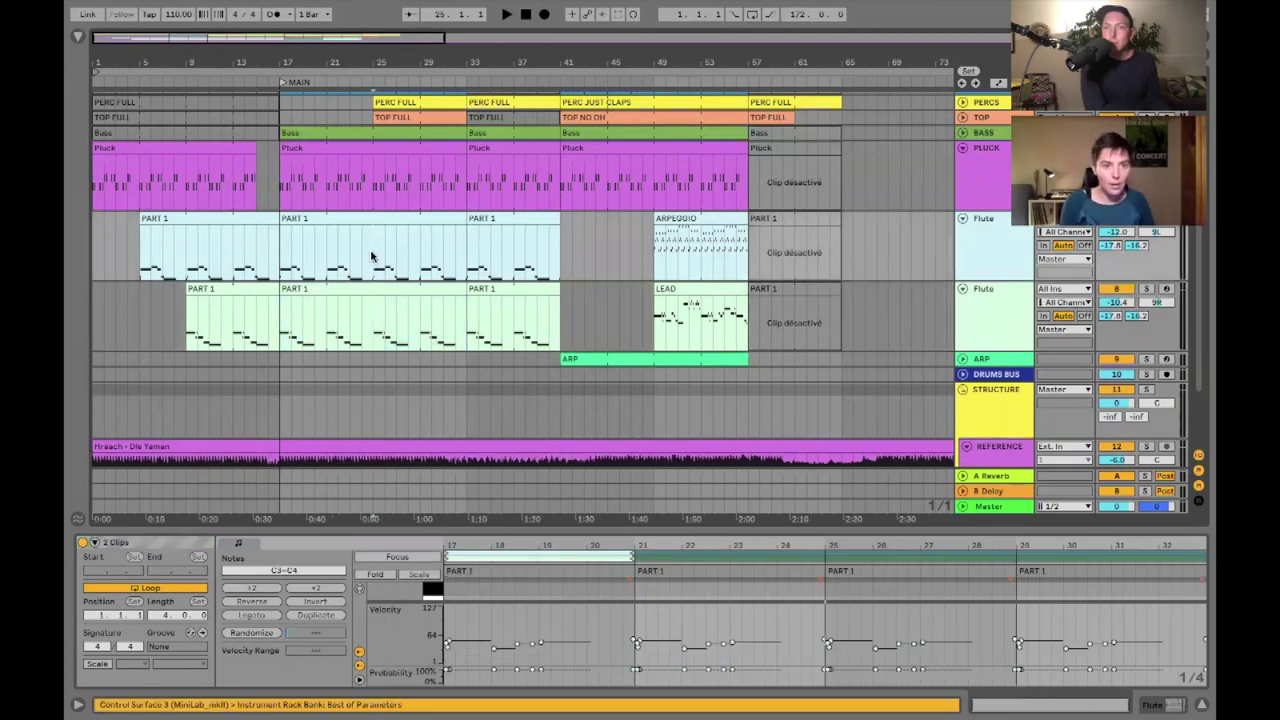
{"action": "key", "text": "ctrl+e"}
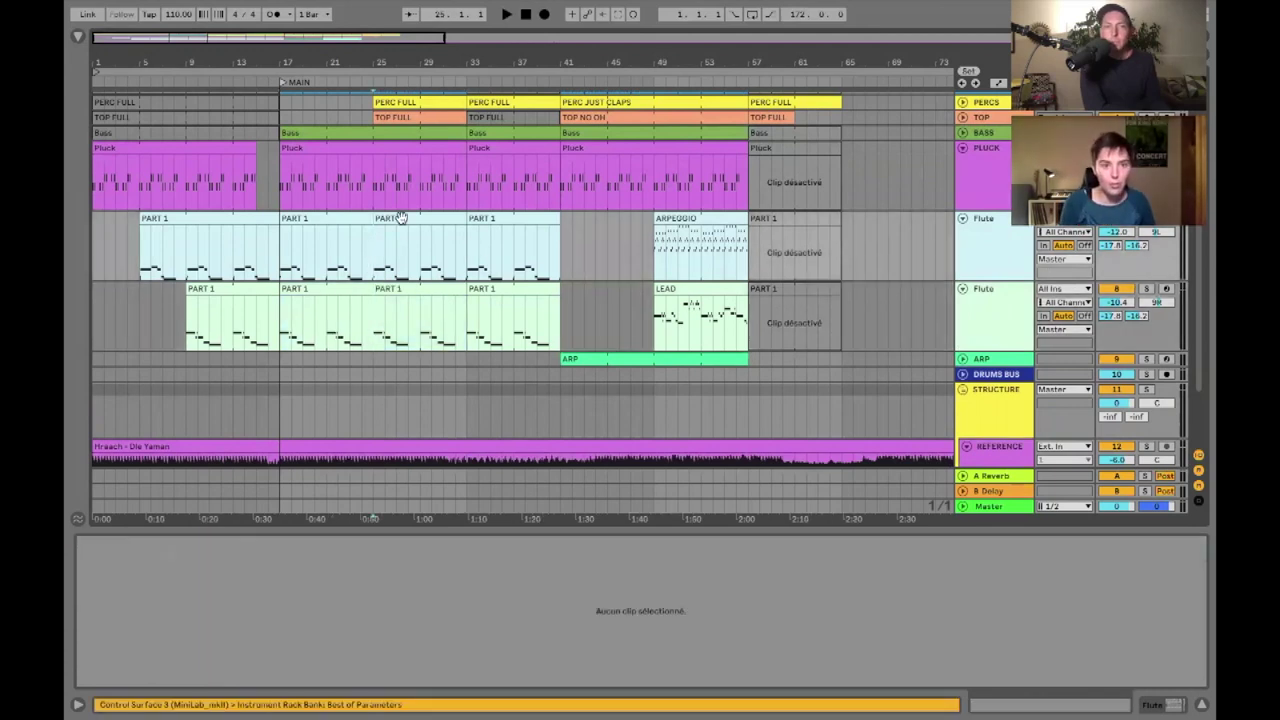
- Recolour the PART 1 clips from bar 25 to 33 on both Flute tracks green
{"action": "left_click", "coordinate": [400, 216]}
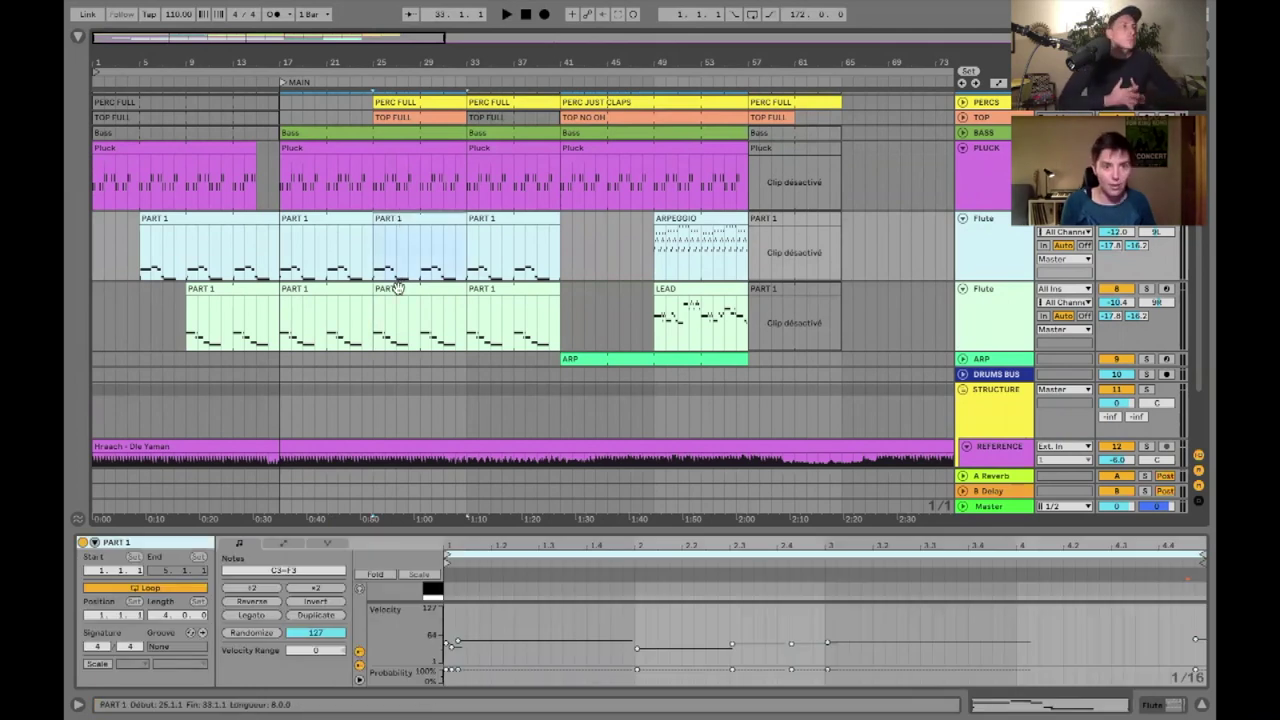
{"action": "left_click", "coordinate": [397, 288], "text": "shift"}
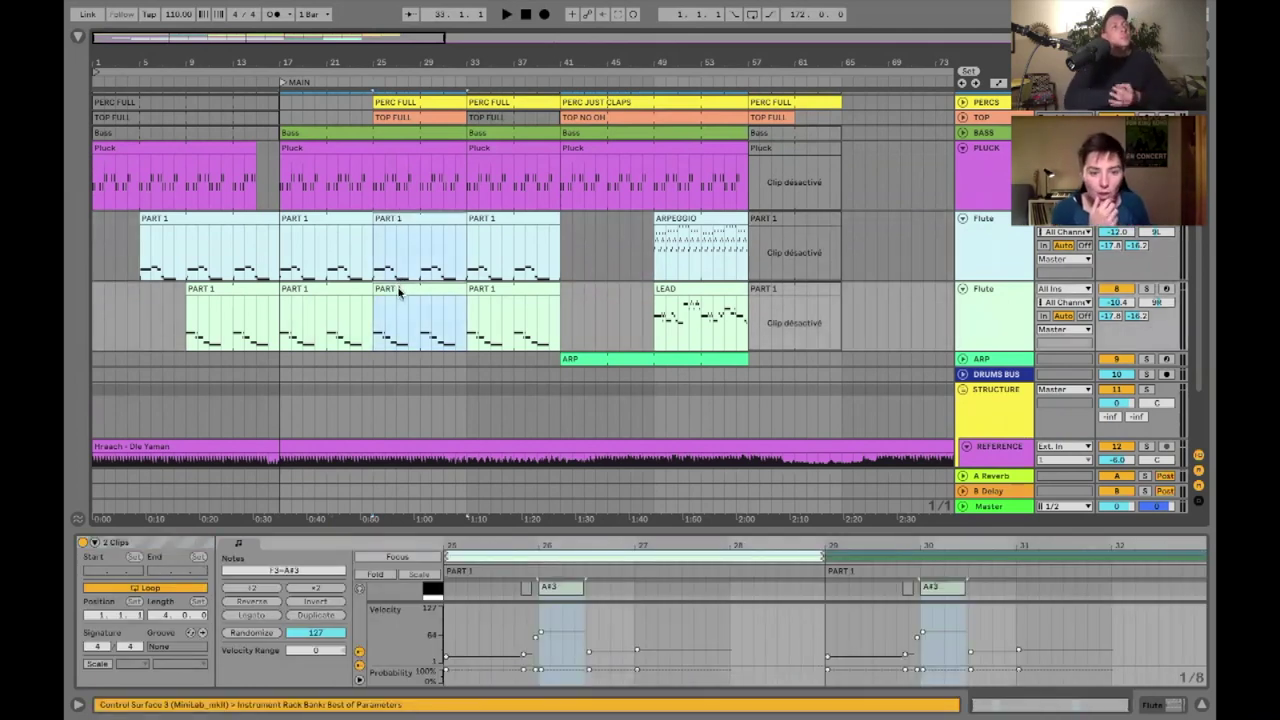
{"action": "right_click", "coordinate": [399, 291]}
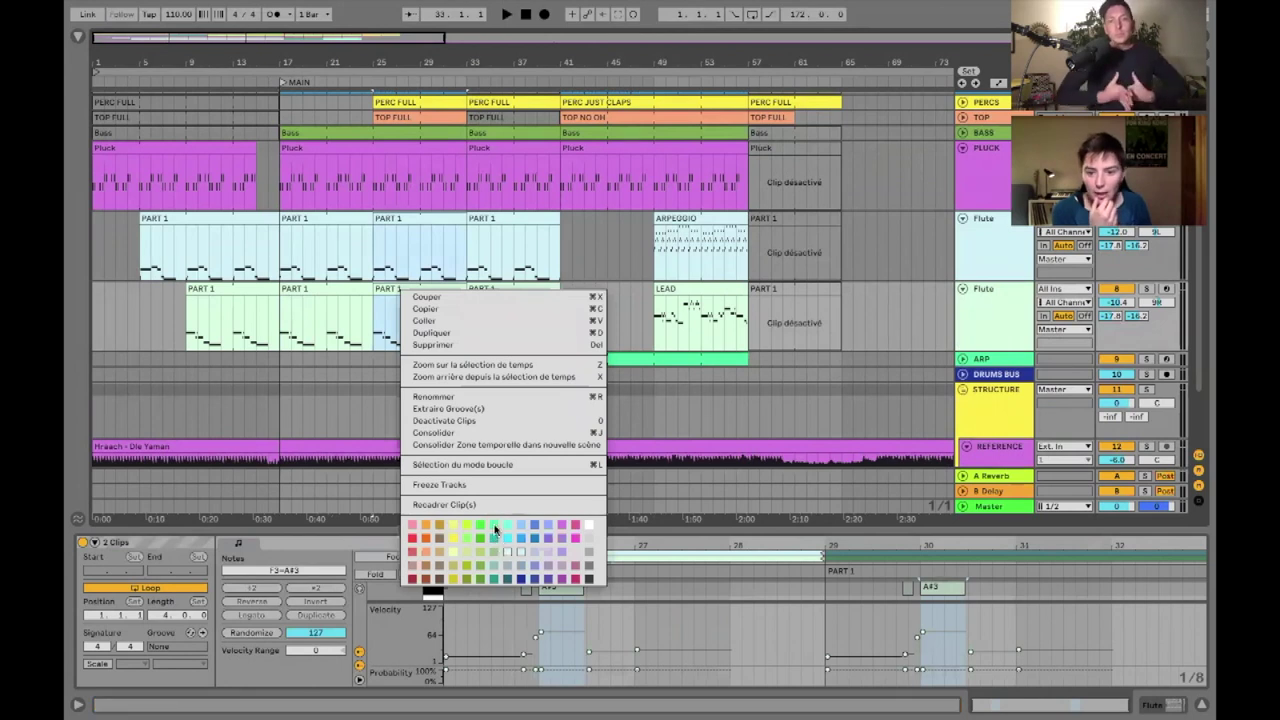
{"action": "left_click", "coordinate": [492, 527]}
- Transpose all notes of the two green PART 1 clips up one octave and play them from bar 25
{"action": "left_click_drag", "start_coordinate": [806, 530], "coordinate": [873, 136]}
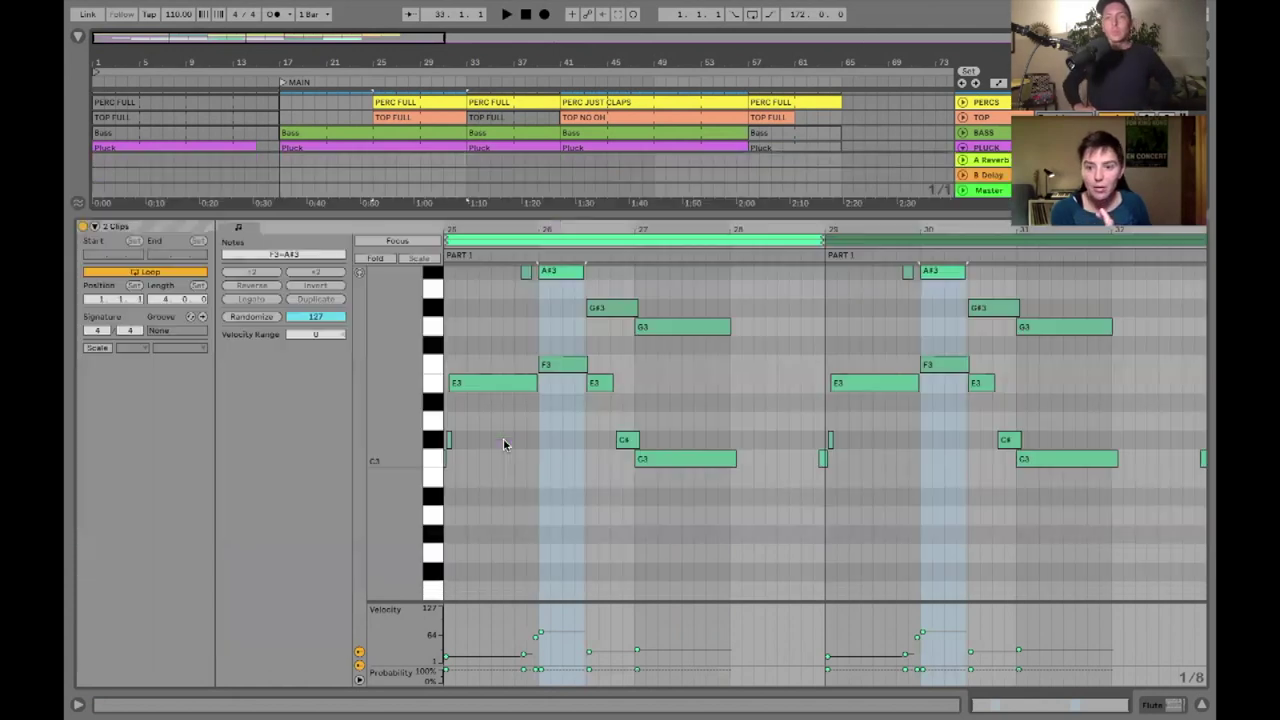
{"action": "scroll", "coordinate": [1125, 508], "scroll_direction": "up", "scroll_amount": 3}
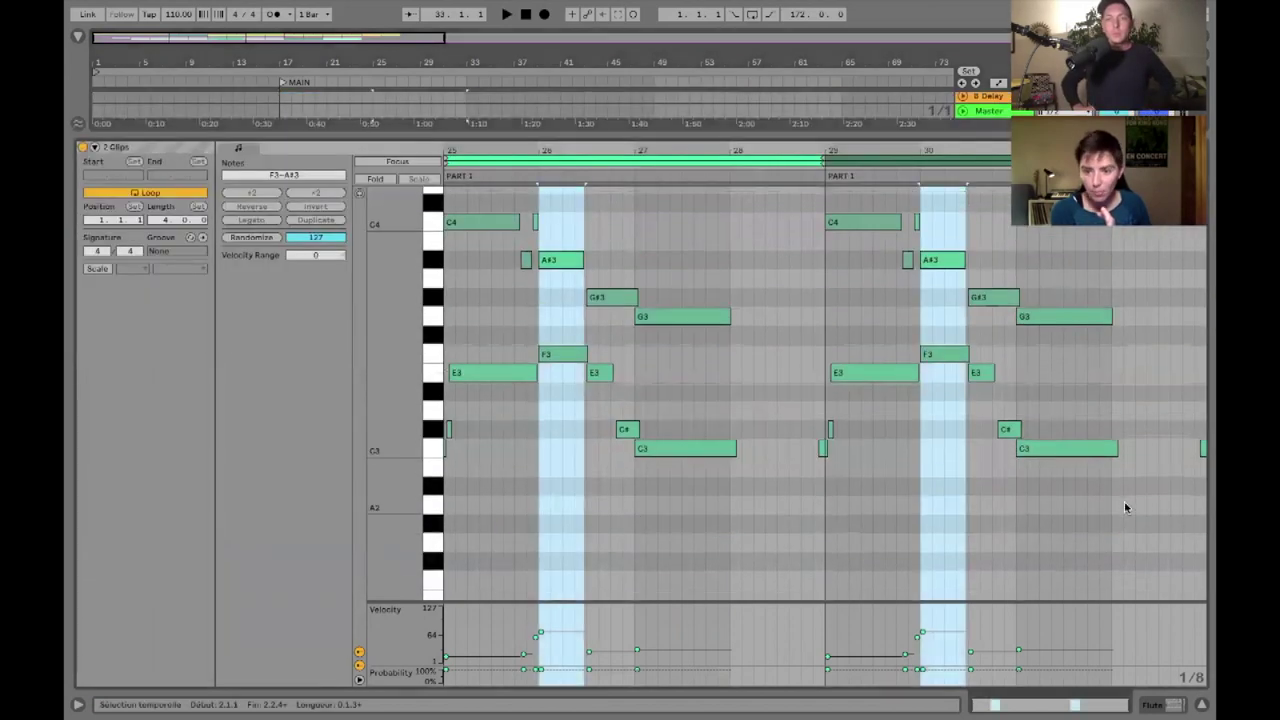
{"action": "key", "text": "ctrl+a"}
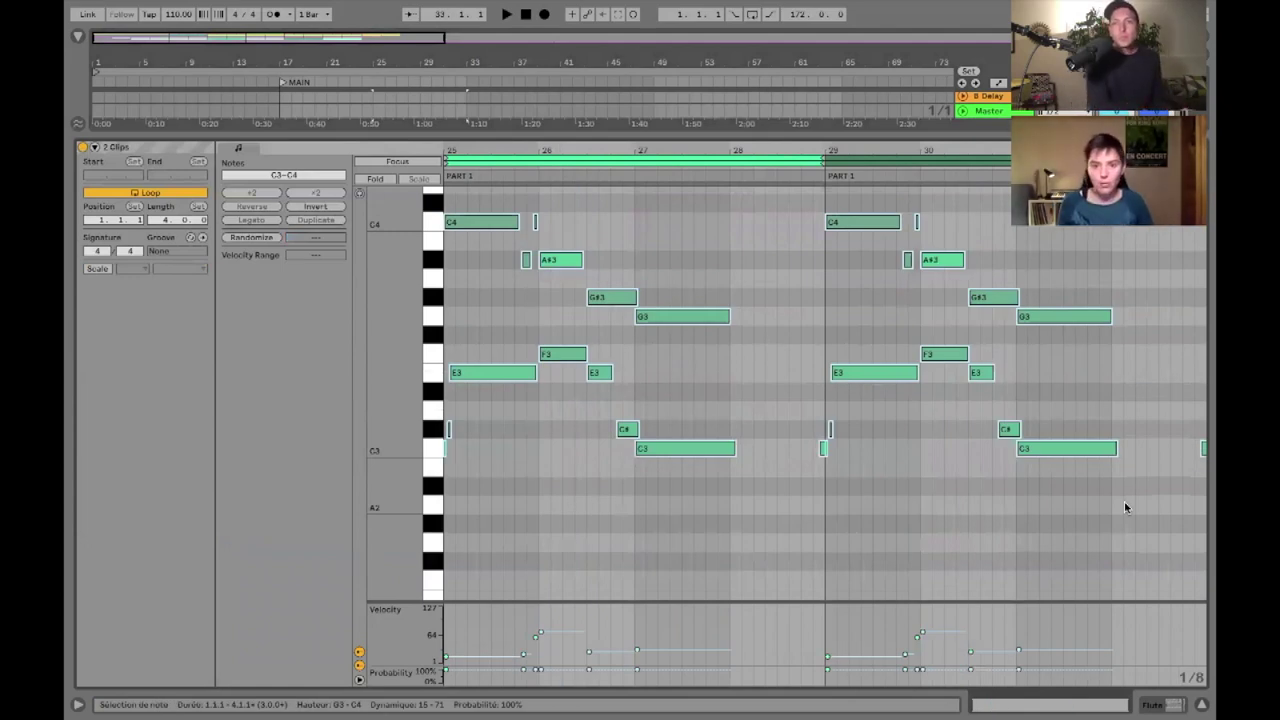
{"action": "key", "text": "shift+Up"}
{"action": "key", "text": "space"}
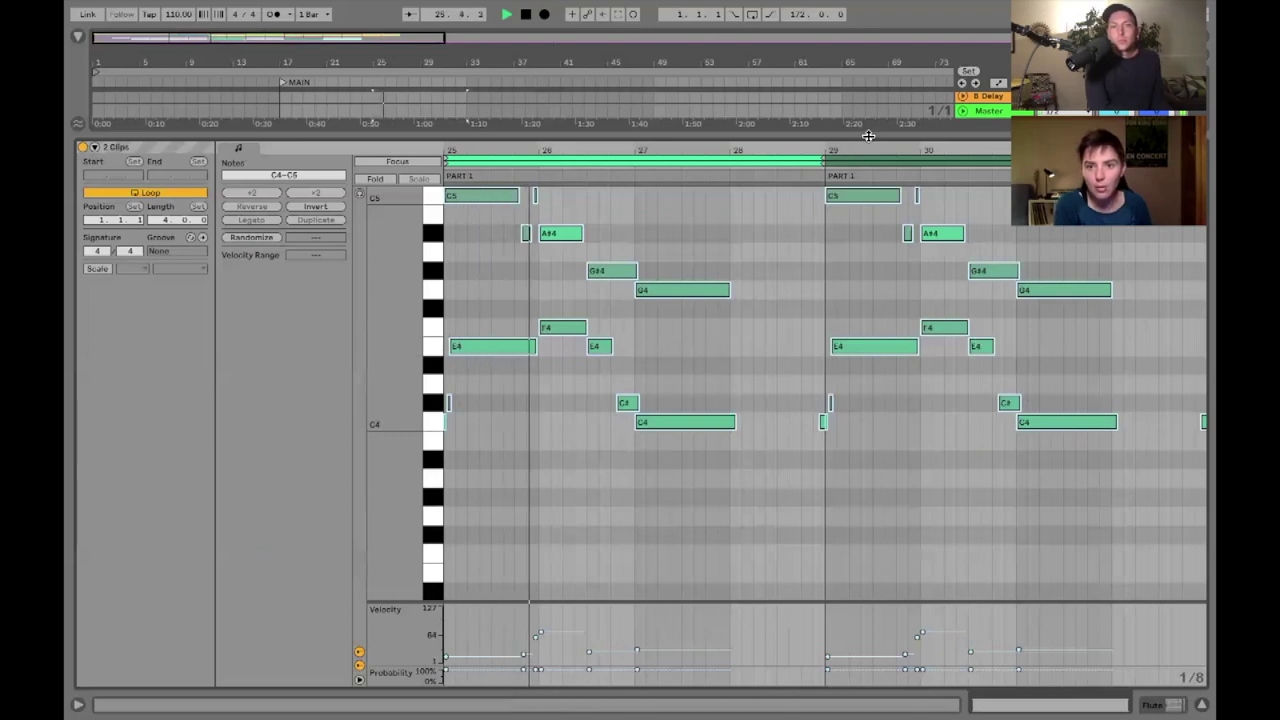
{"action": "left_click_drag", "start_coordinate": [814, 386], "coordinate": [812, 392]}
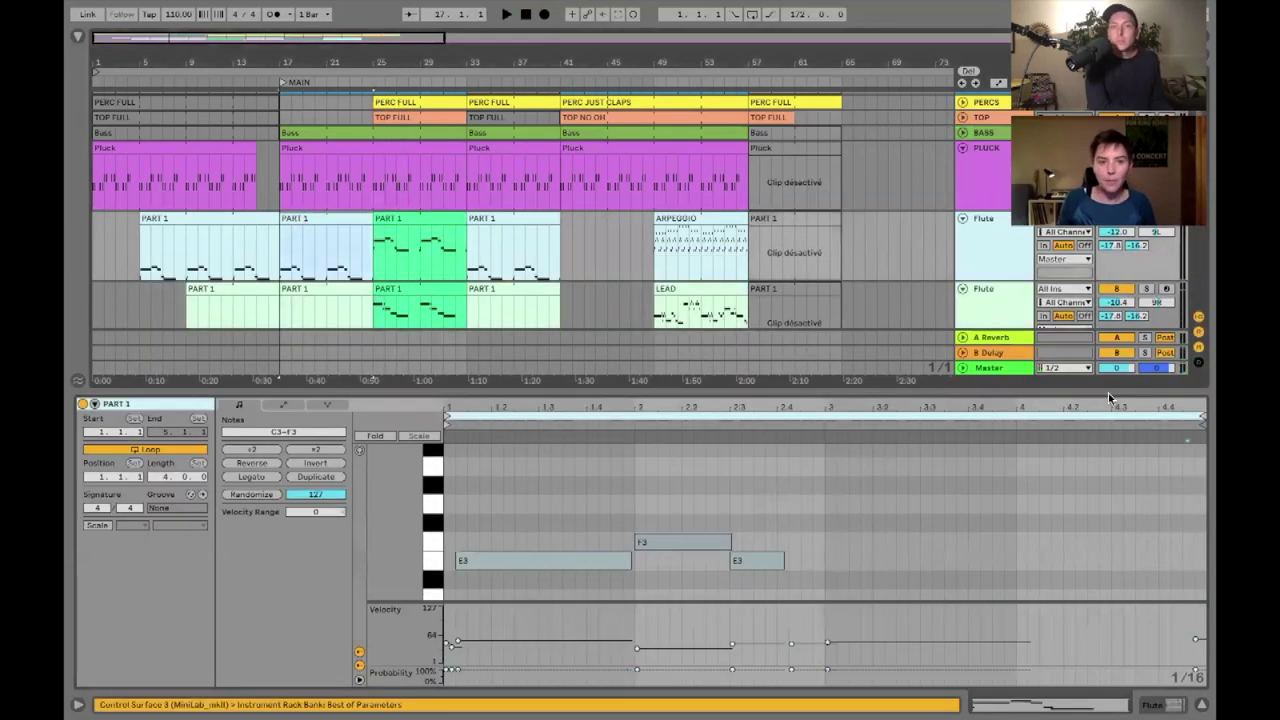
{"action": "left_click_drag", "start_coordinate": [1104, 390], "coordinate": [1063, 535]}
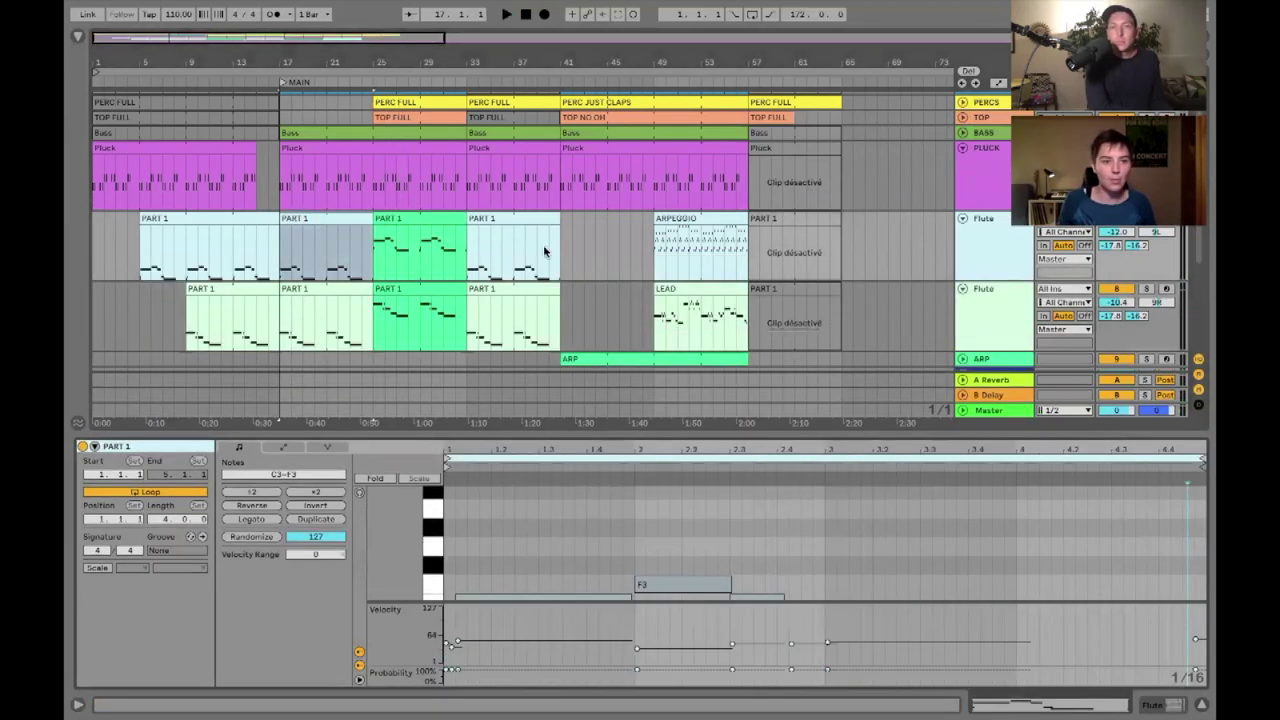
- Play from bar 21 through the second half of MAIN into BREAK to audition the octave change in the flutes
{"action": "left_click", "coordinate": [326, 249]}
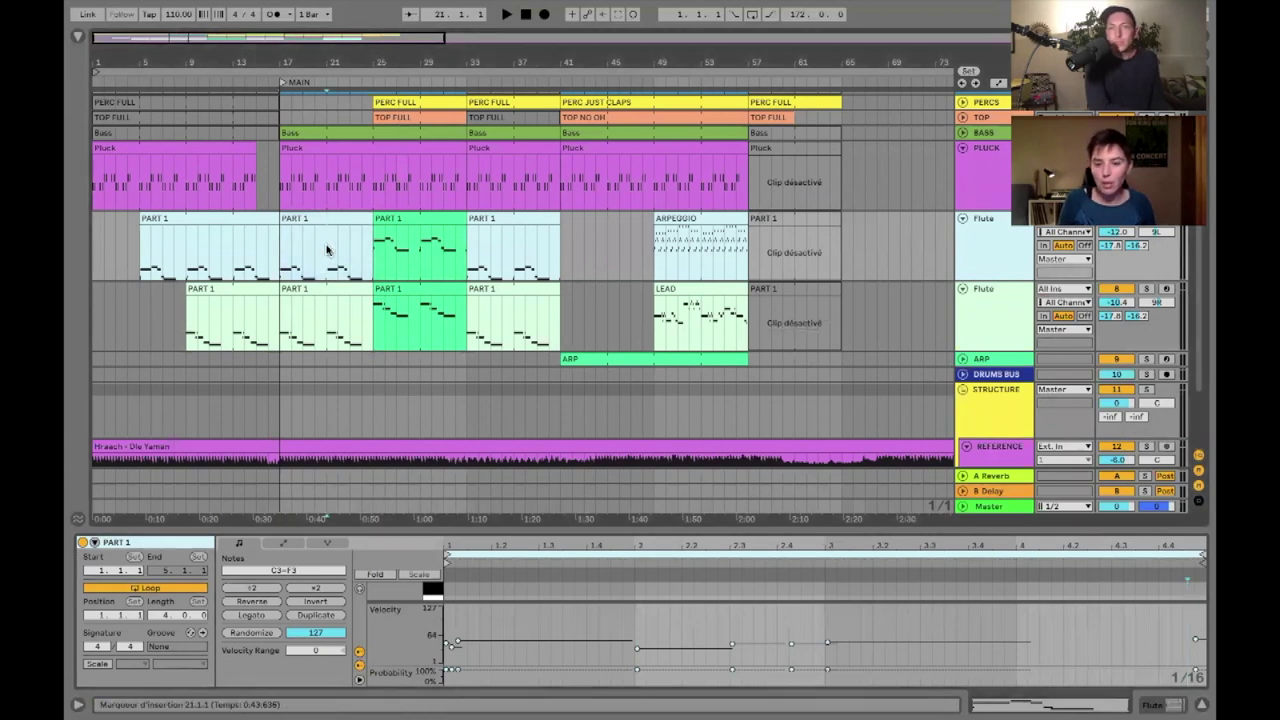
{"action": "key", "text": "space"}
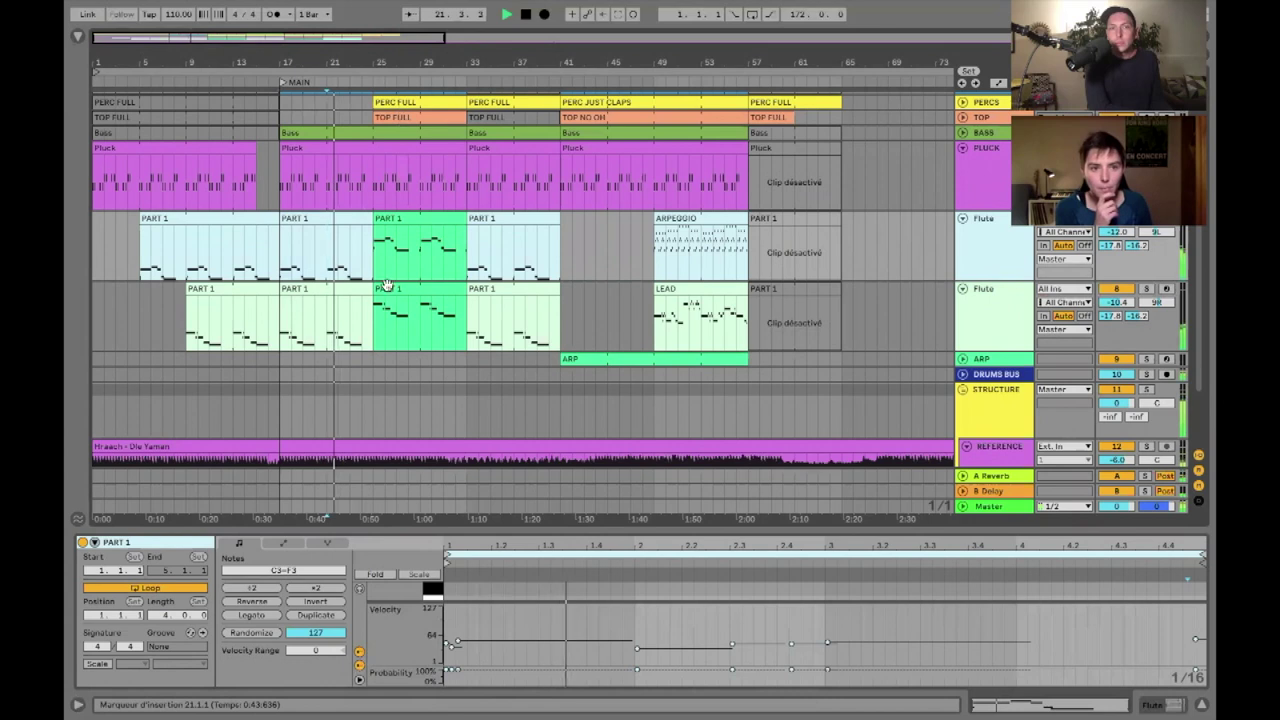
{"action": "scroll", "coordinate": [854, 355], "scroll_direction": "up", "scroll_amount": 1}
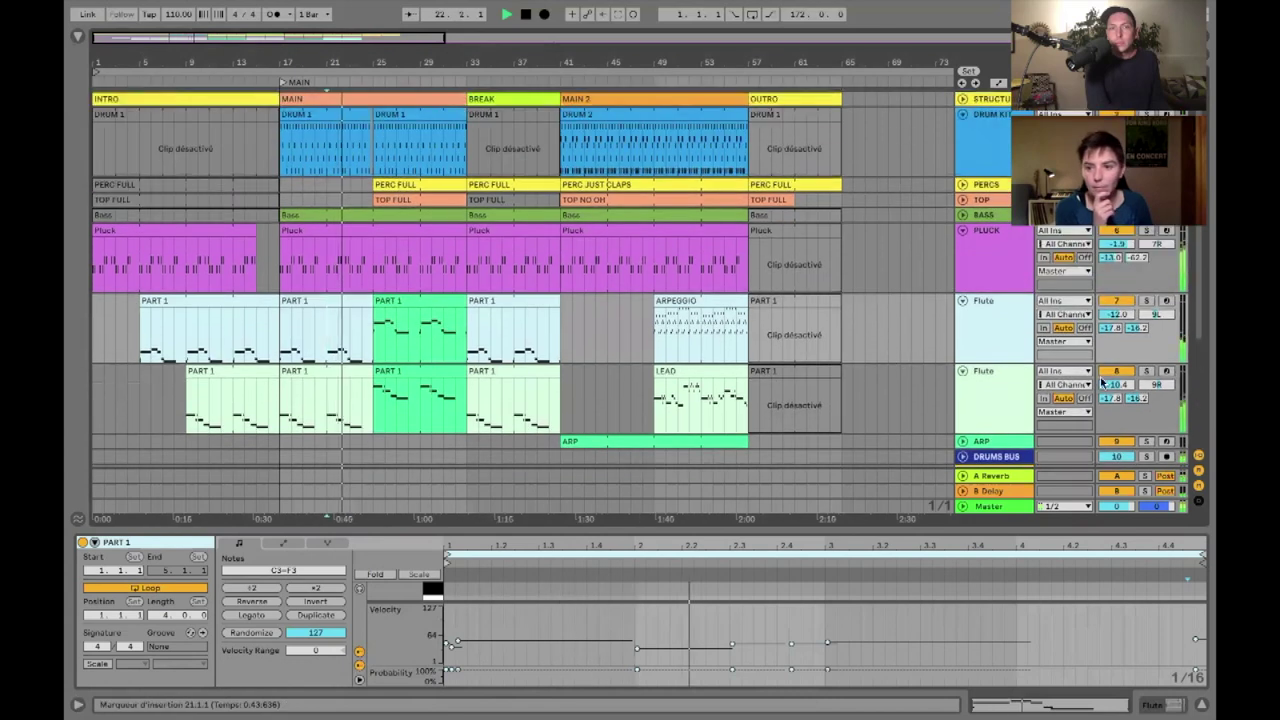
{"action": "scroll", "coordinate": [318, 187], "scroll_direction": "down", "scroll_amount": 5}
{"action": "scroll", "coordinate": [318, 187], "scroll_direction": "up", "scroll_amount": 5}
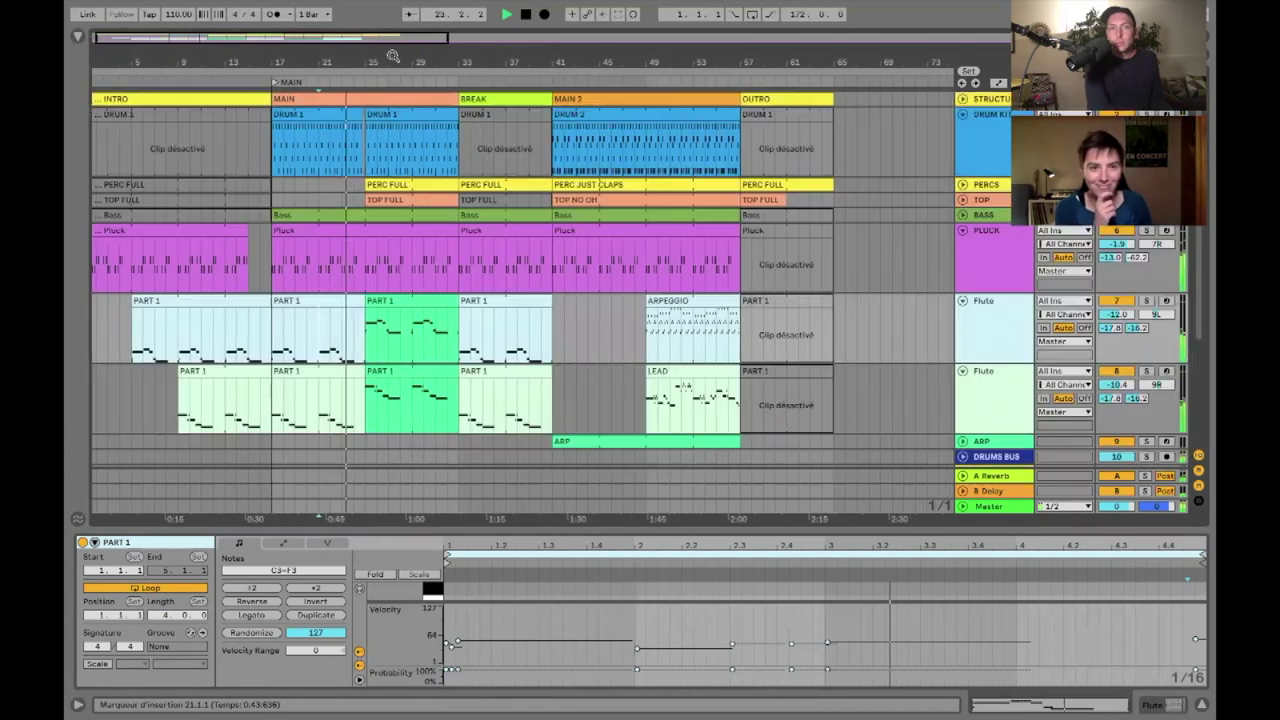
{"action": "scroll", "coordinate": [437, 95], "scroll_direction": "down", "scroll_amount": 1}
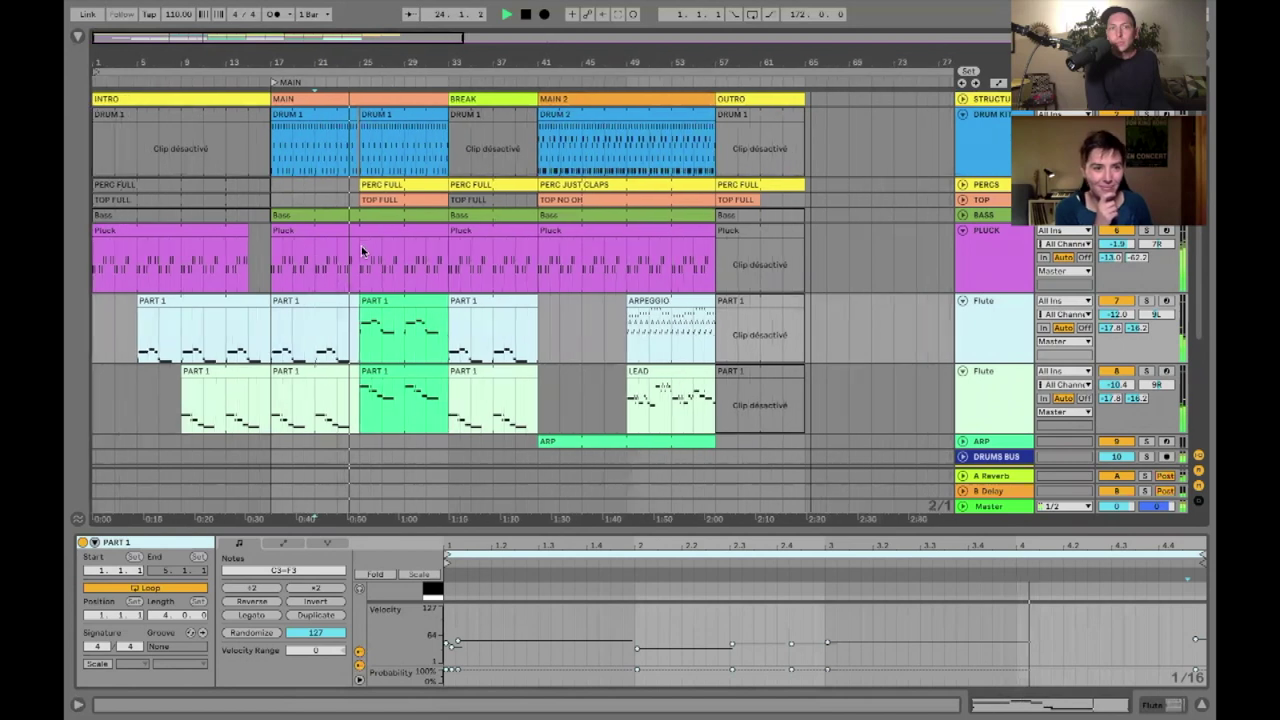
{"action": "scroll", "coordinate": [363, 251], "scroll_direction": "down", "scroll_amount": 4}
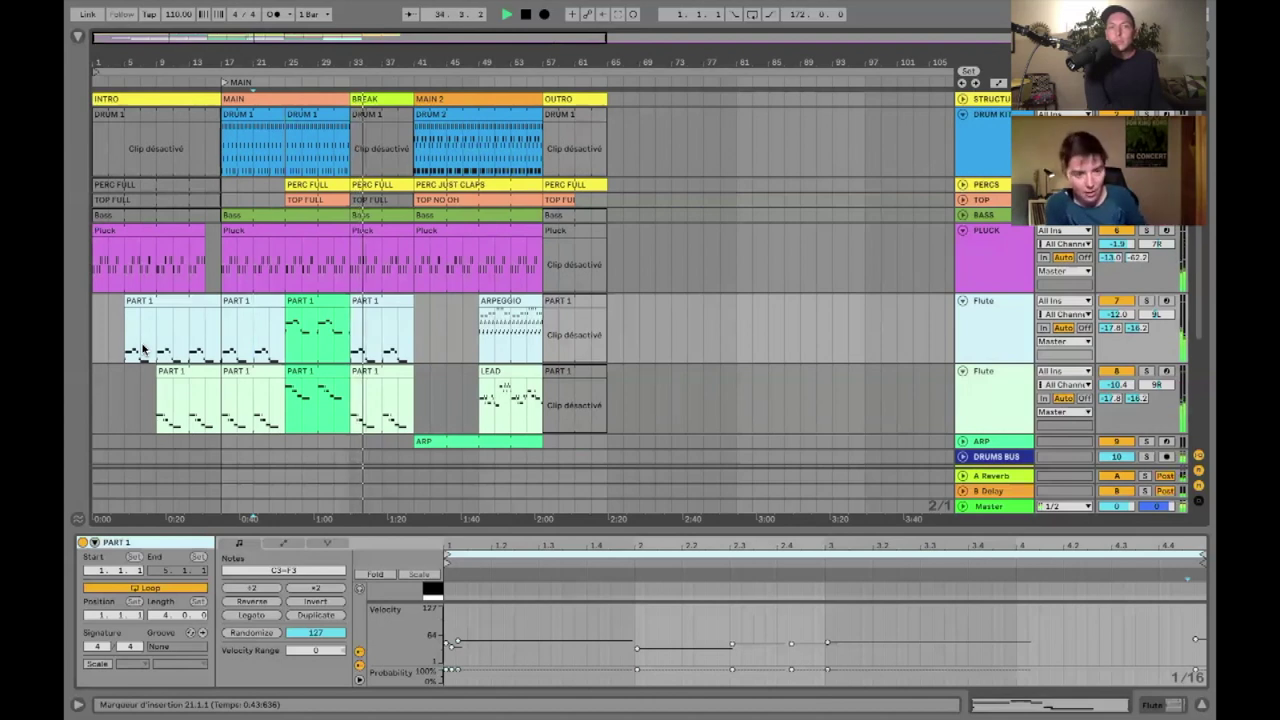
{"action": "key", "text": "space"}
- Compare the upper Flute track's PART 1 clips in the second half of MAIN and in BREAK
{"action": "left_click", "coordinate": [325, 302]}
{"action": "left_click", "coordinate": [362, 302]}
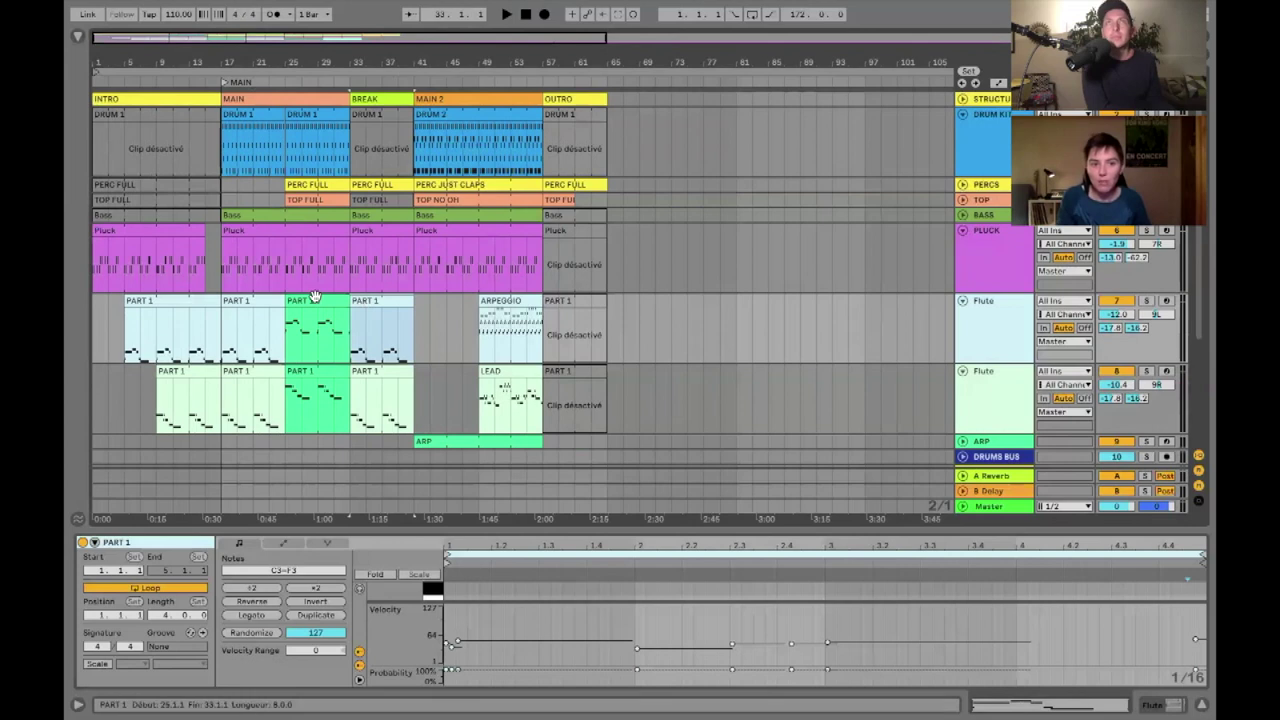
{"action": "left_click", "coordinate": [314, 297]}
{"action": "scroll", "coordinate": [326, 284], "scroll_direction": "down", "scroll_amount": 1}
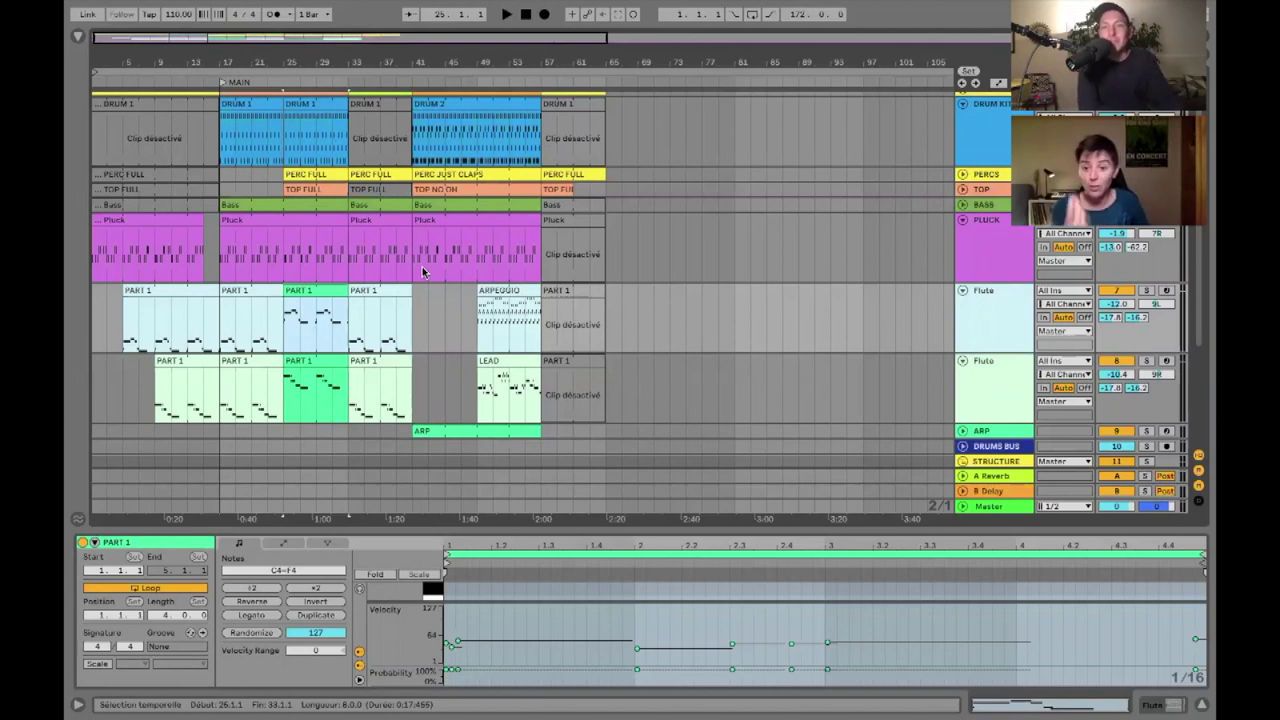
{"action": "left_click", "coordinate": [367, 172]}
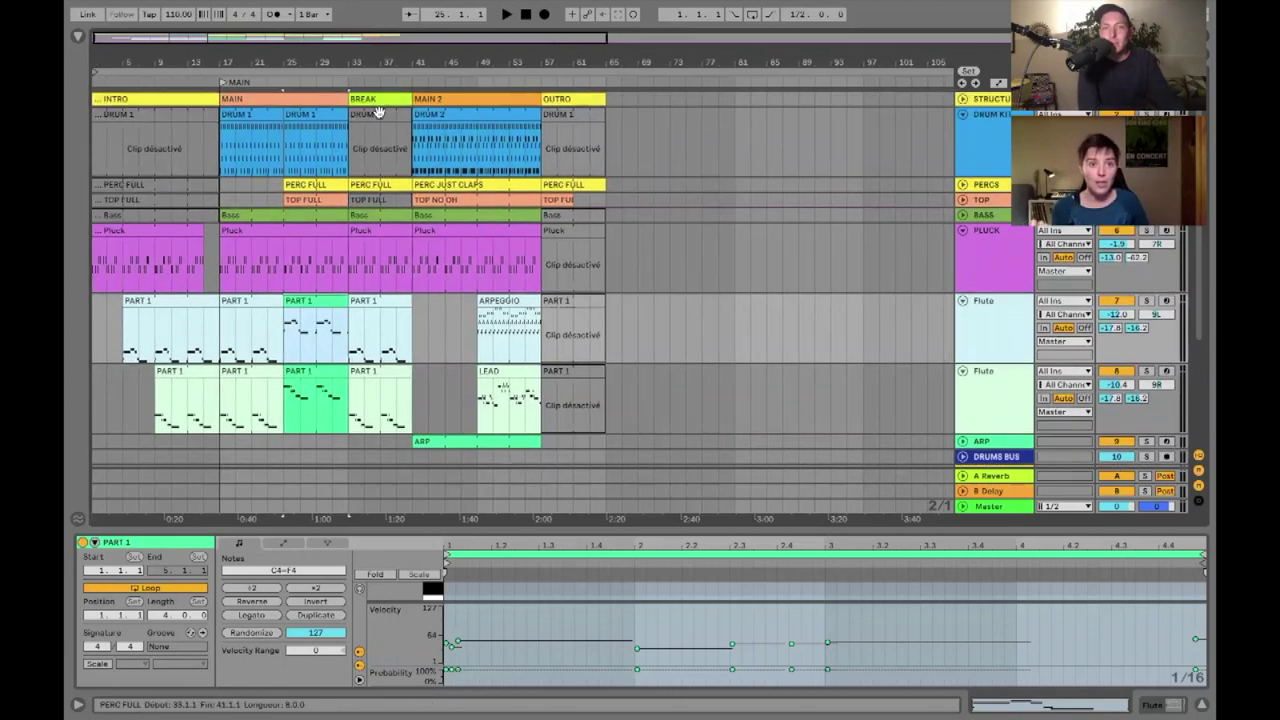
- Collapse the DRUM KIT track and bring up the DRUMS BUS track's Auto Filter device
{"action": "left_click", "coordinate": [378, 113]}
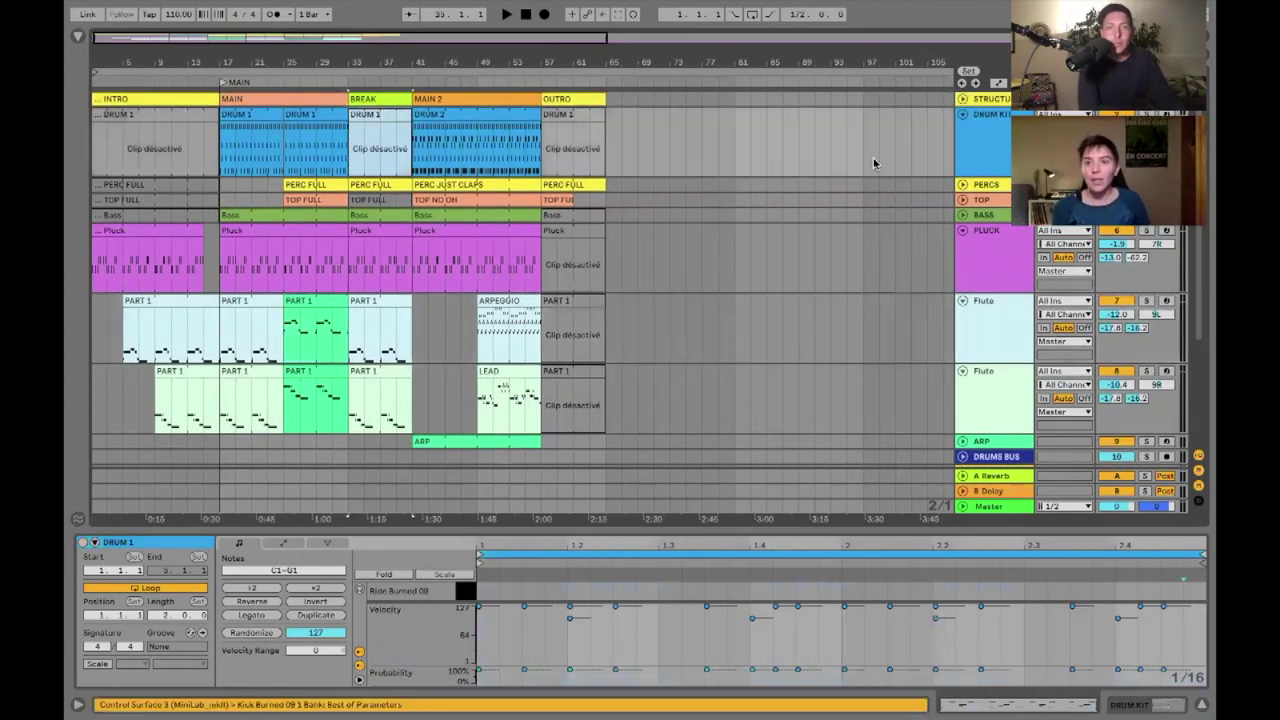
{"action": "left_click", "coordinate": [964, 115]}
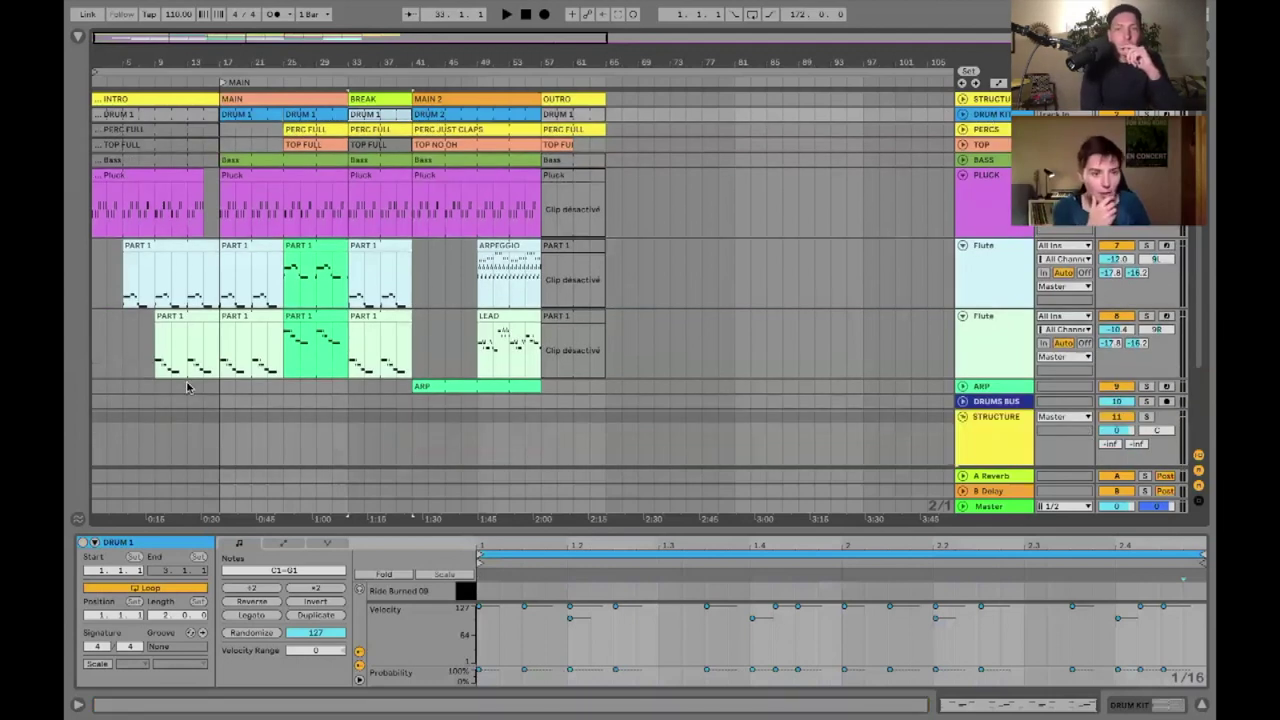
{"action": "key", "text": "Tab"}
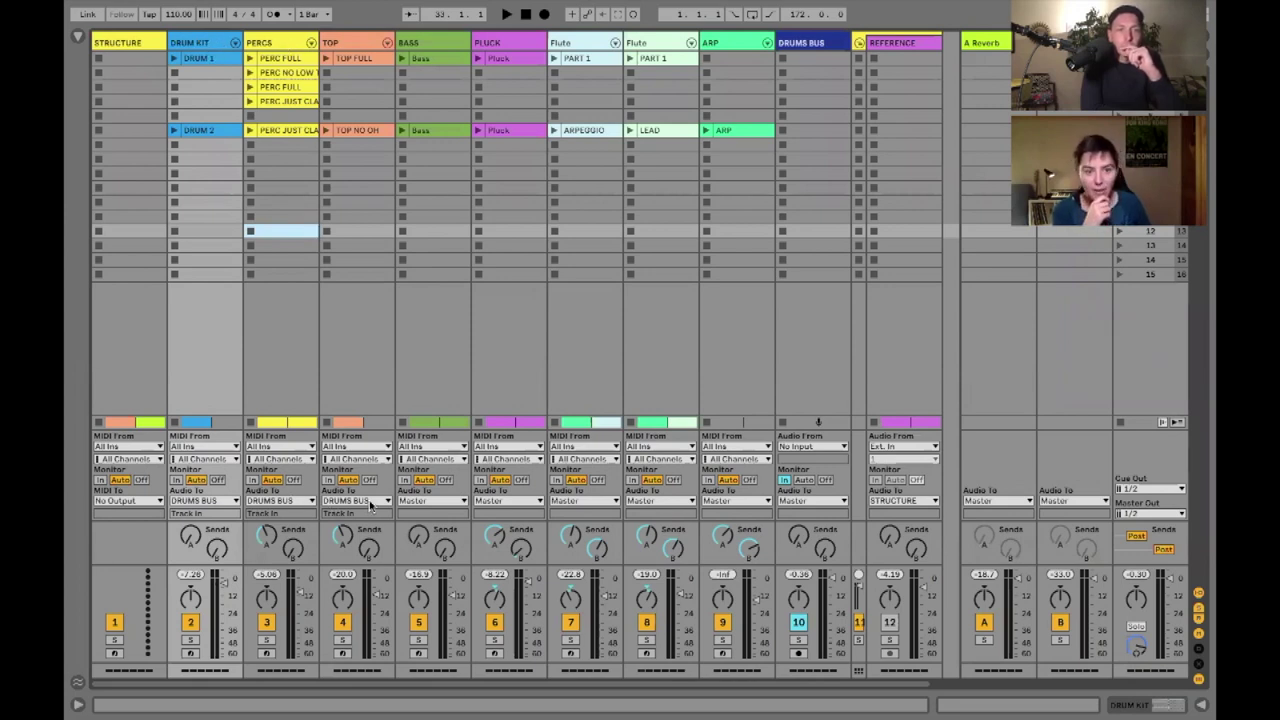
{"action": "left_click", "coordinate": [793, 43]}
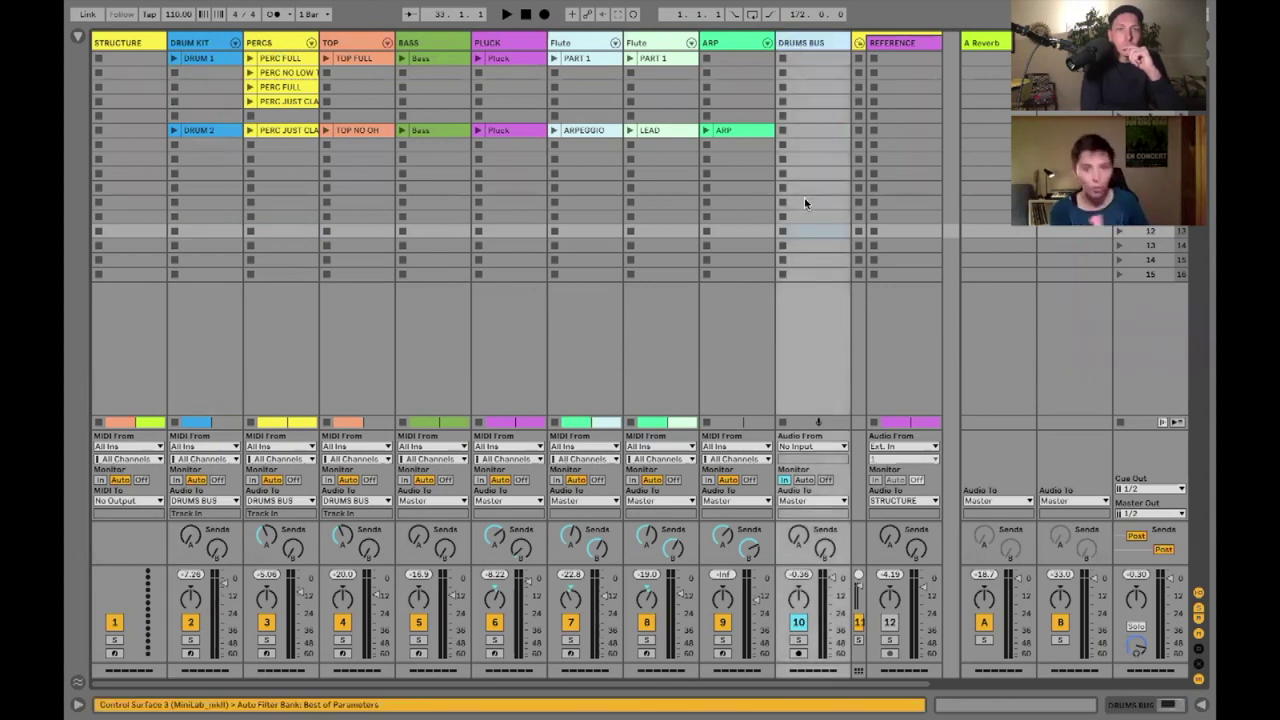
{"action": "key", "text": "Tab"}
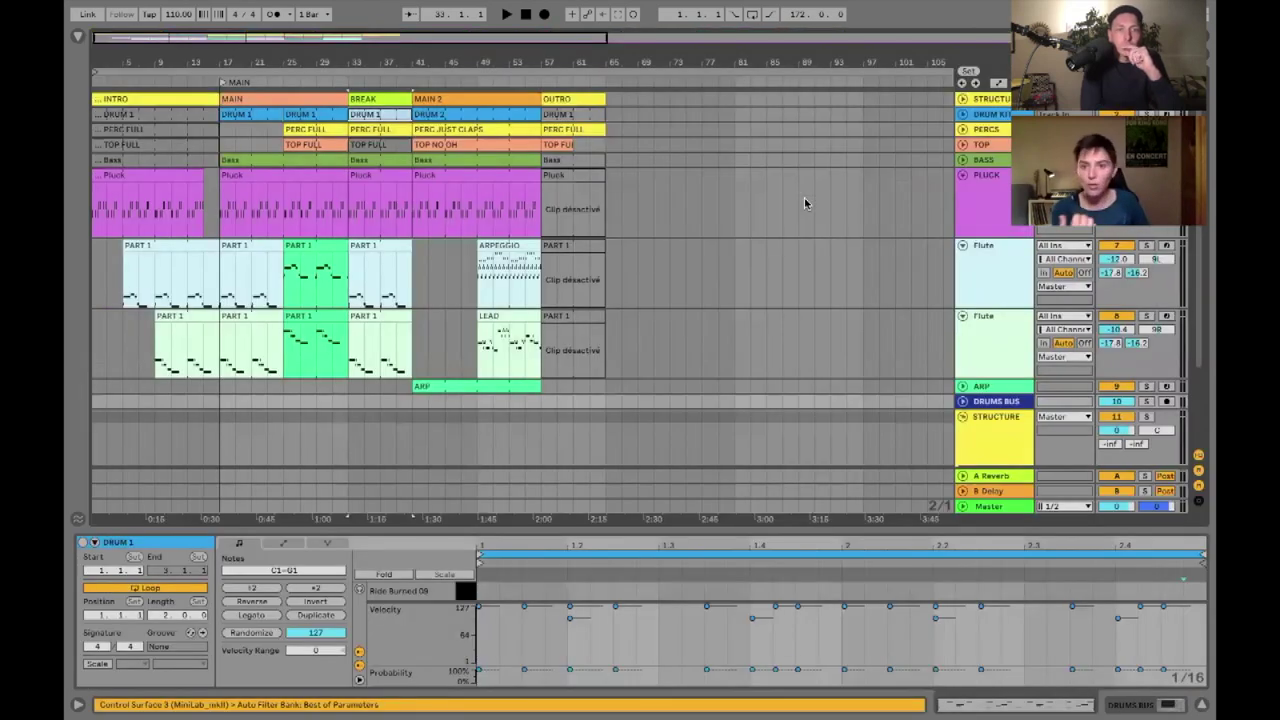
{"action": "left_click", "coordinate": [1000, 403]}
{"action": "key", "text": "shift+Tab"}
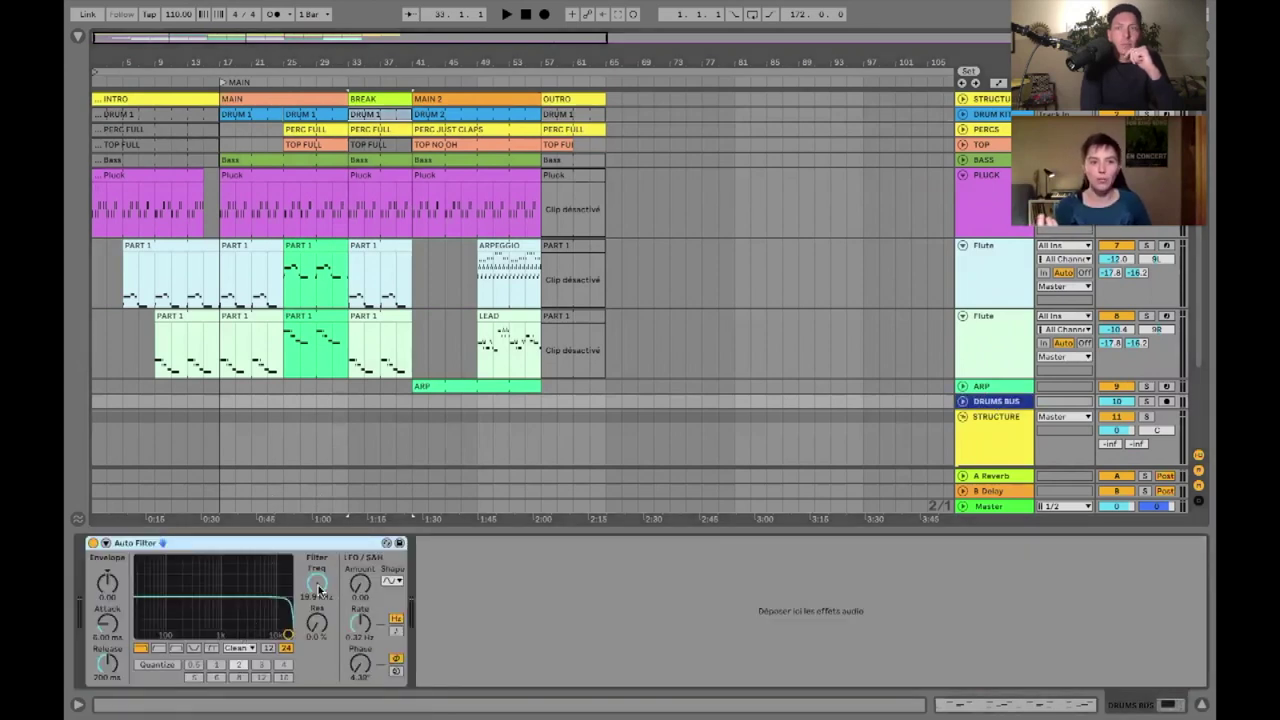
- Show the automation lane for the Auto Filter's Frequency on DRUMS BUS around the BREAK section
{"action": "scroll", "coordinate": [441, 383], "scroll_direction": "down", "scroll_amount": 2}
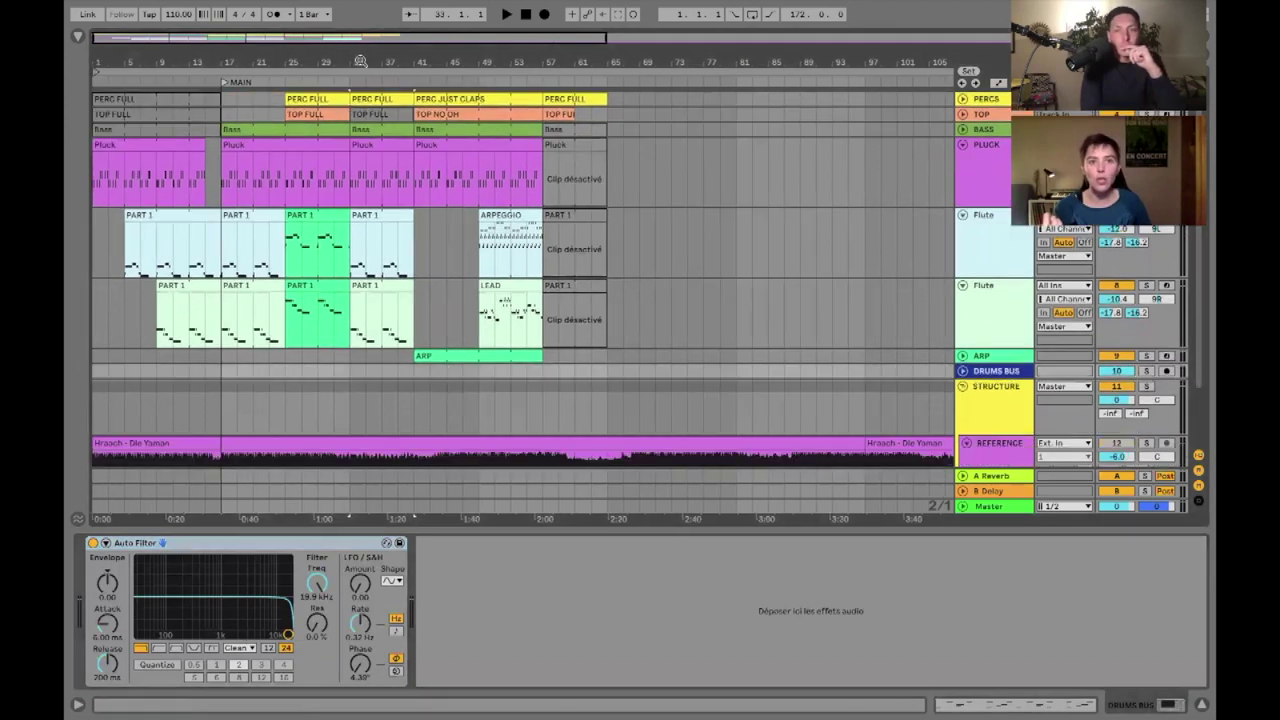
{"action": "left_click_drag", "start_coordinate": [360, 61], "coordinate": [382, 238]}
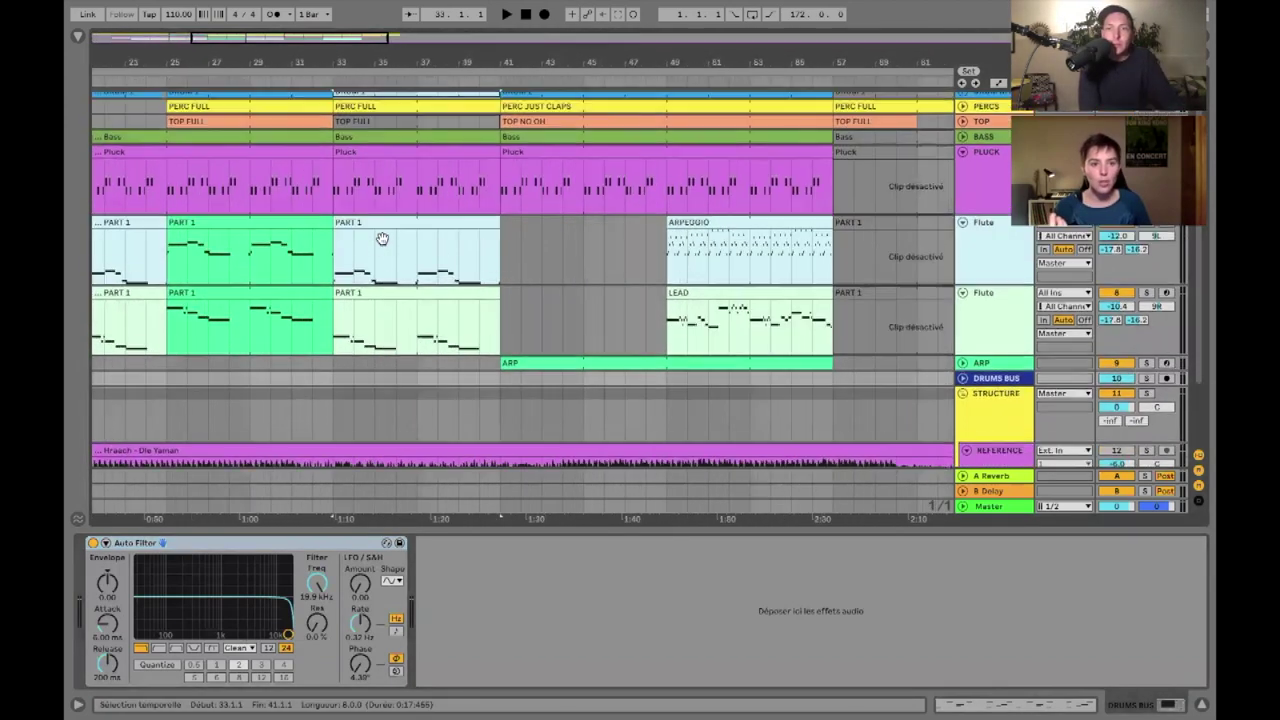
{"action": "scroll", "coordinate": [305, 377], "scroll_direction": "up", "scroll_amount": 2}
{"action": "right_click", "coordinate": [316, 588]}
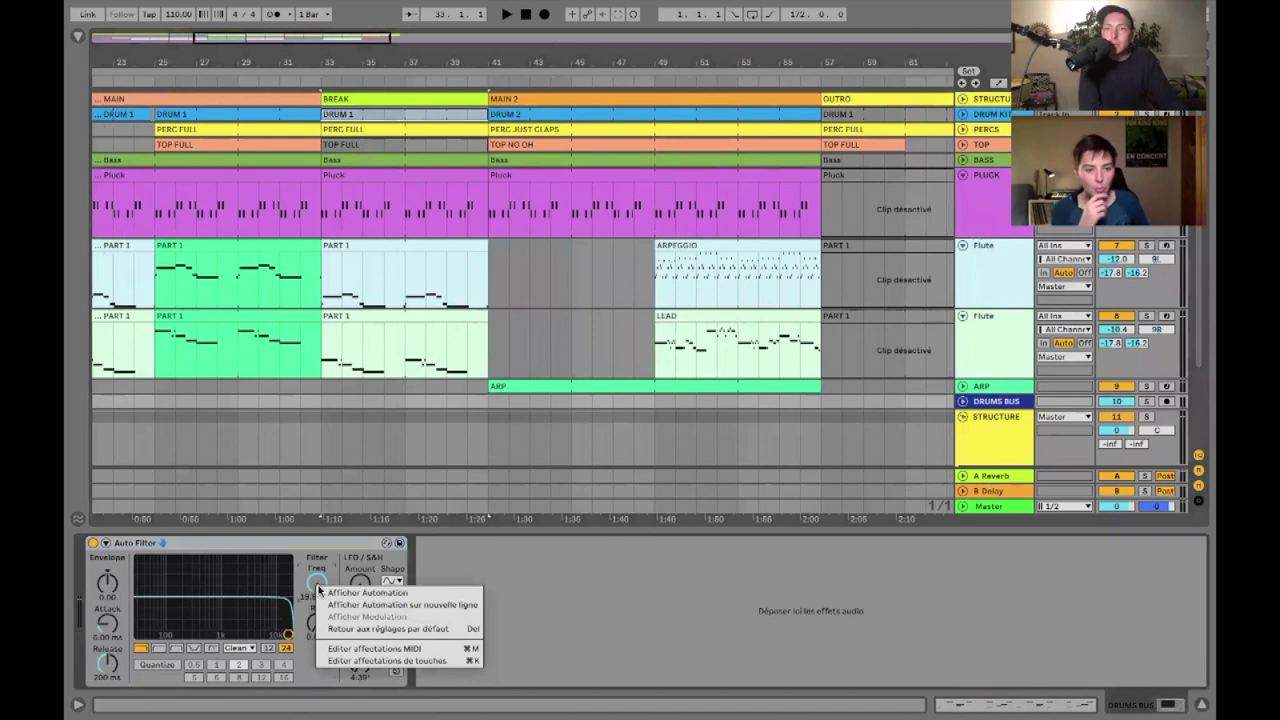
{"action": "left_click", "coordinate": [366, 592]}
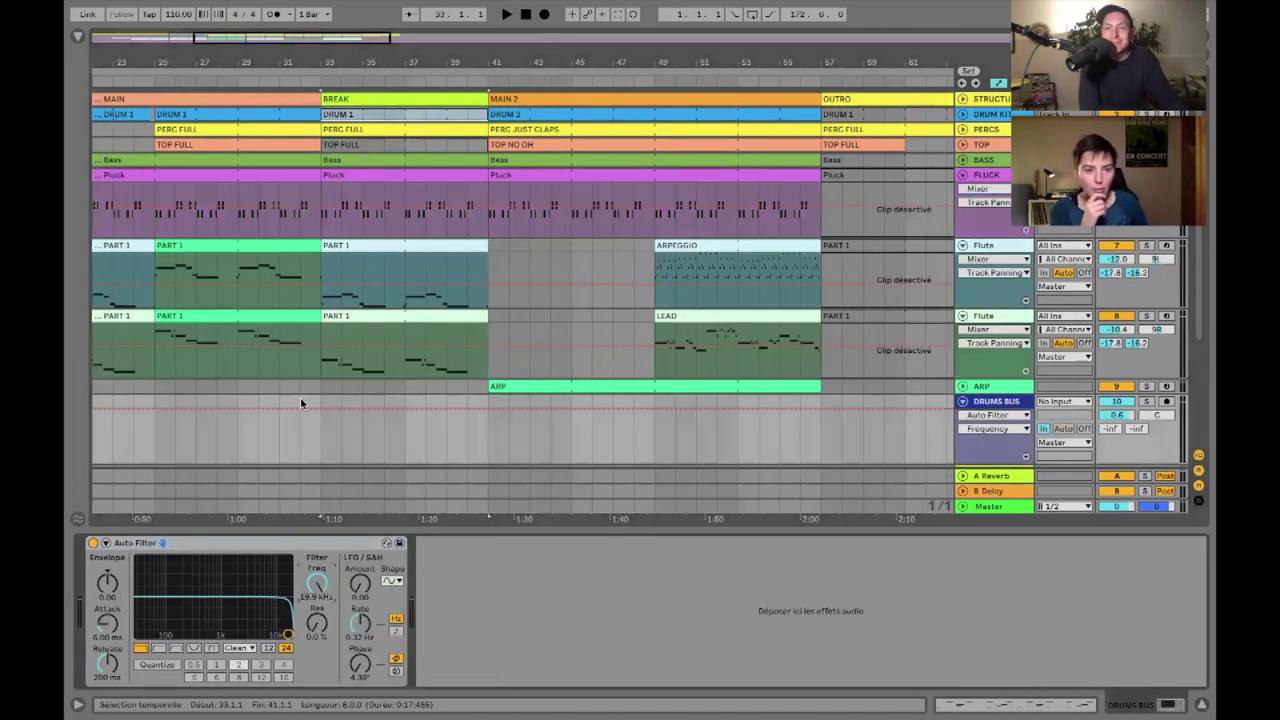
- Draw a filter frequency dip across BREAK on DRUMS BUS, falling from bar 33 to 377 Hz at bar 37 and returning to 19.9 kHz at bar 41
{"action": "left_click", "coordinate": [489, 413]}
{"action": "left_click_drag", "start_coordinate": [403, 415], "coordinate": [405, 440]}
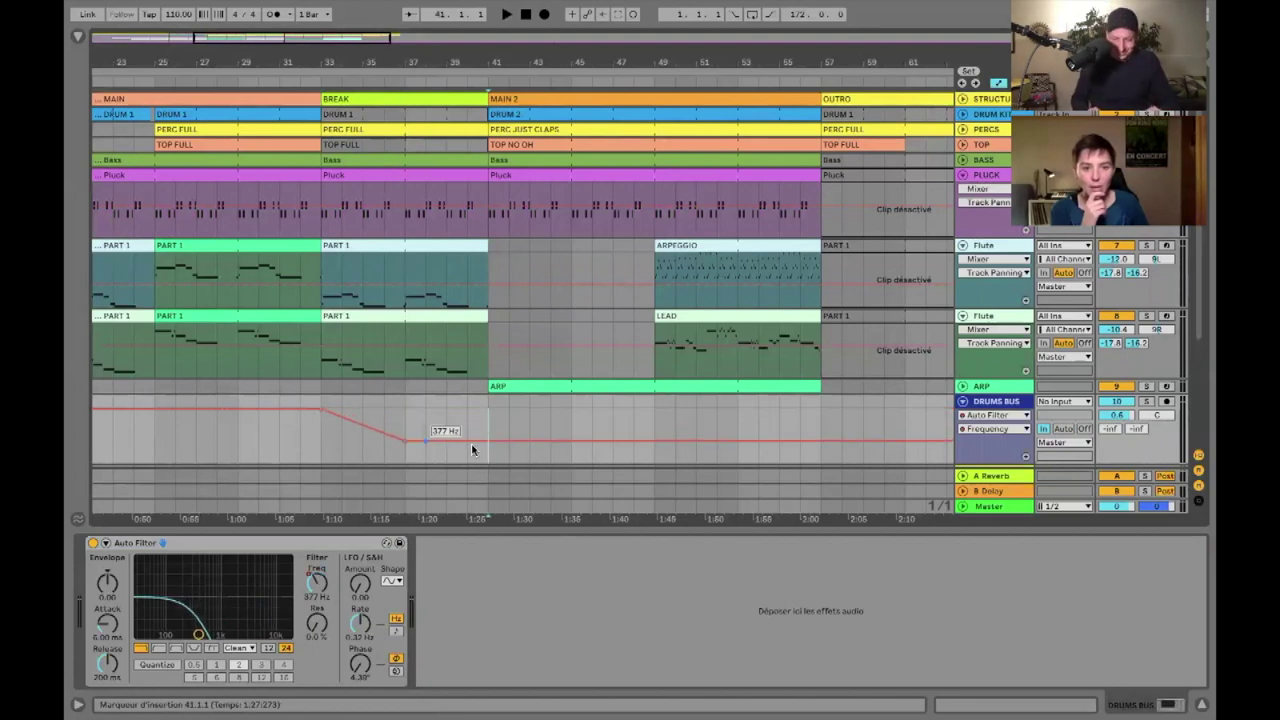
{"action": "left_click_drag", "start_coordinate": [488, 447], "coordinate": [488, 420]}
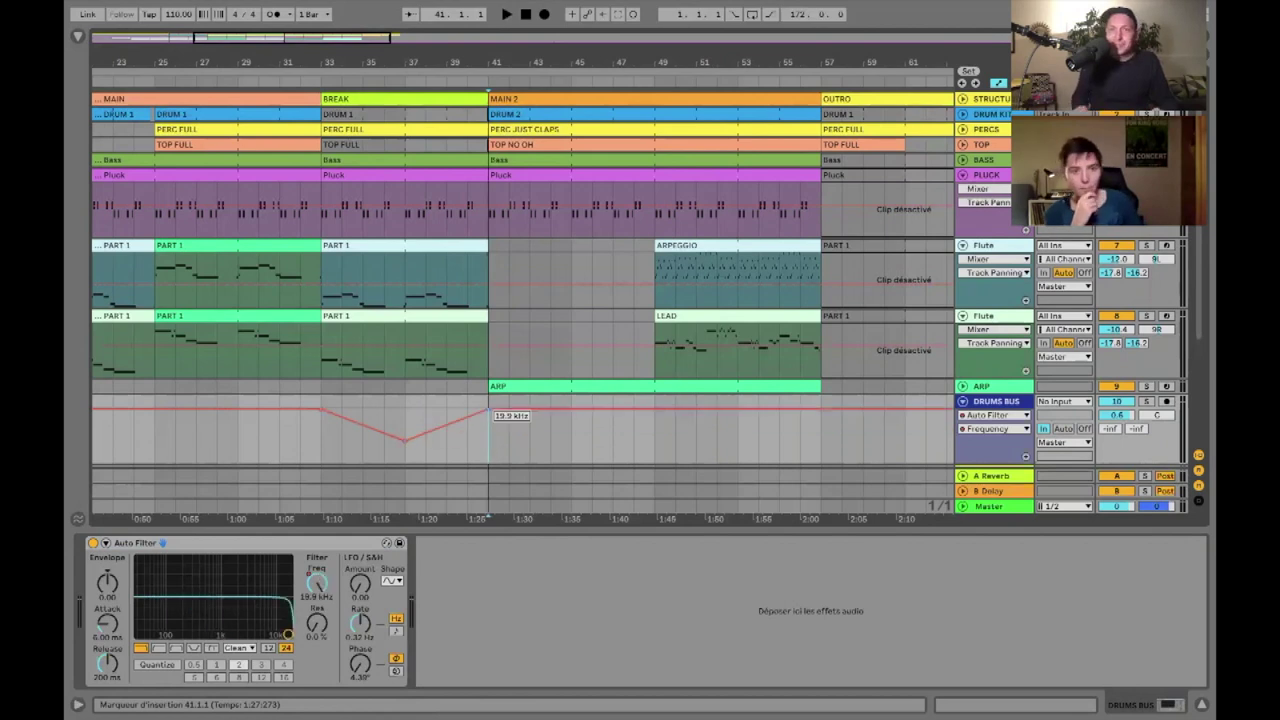
- Play BREAK from bar 33 and raise the filter automation's low point at bar 37 slightly
{"action": "left_click", "coordinate": [320, 434]}
{"action": "key", "text": "space"}
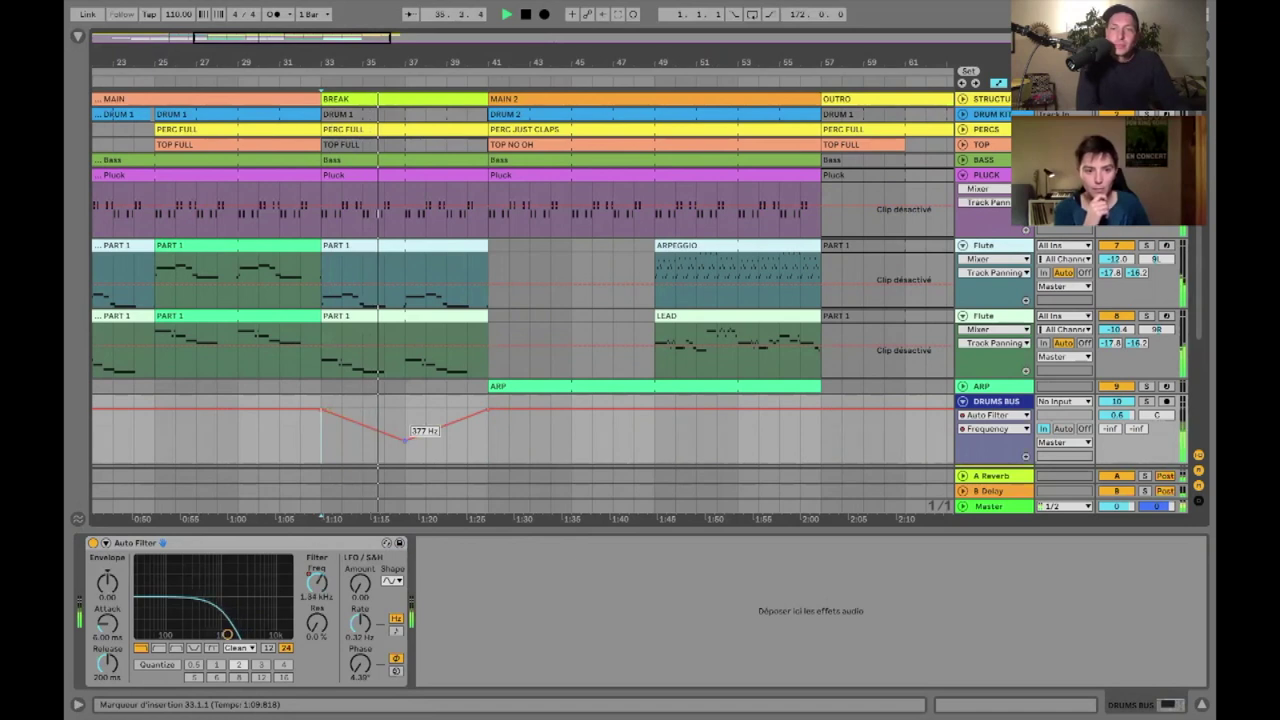
{"action": "left_click_drag", "start_coordinate": [404, 446], "coordinate": [404, 441]}
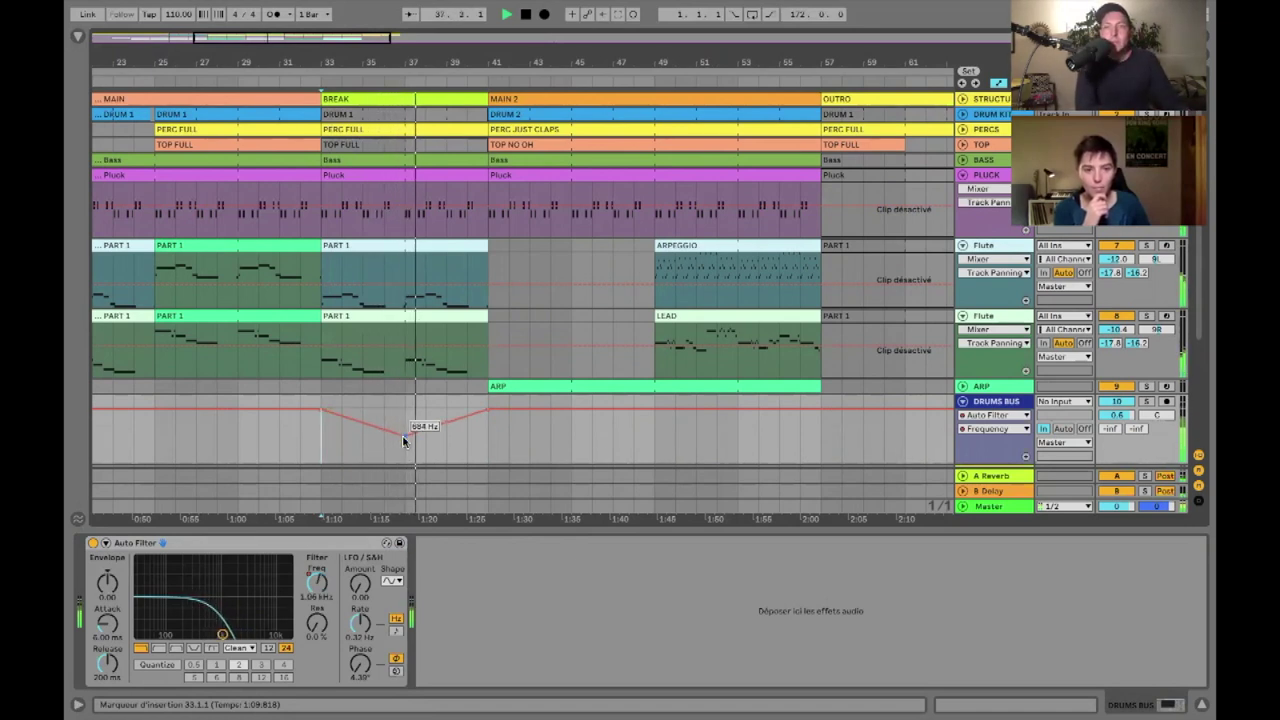
{"action": "left_click_drag", "start_coordinate": [404, 440], "coordinate": [404, 437]}
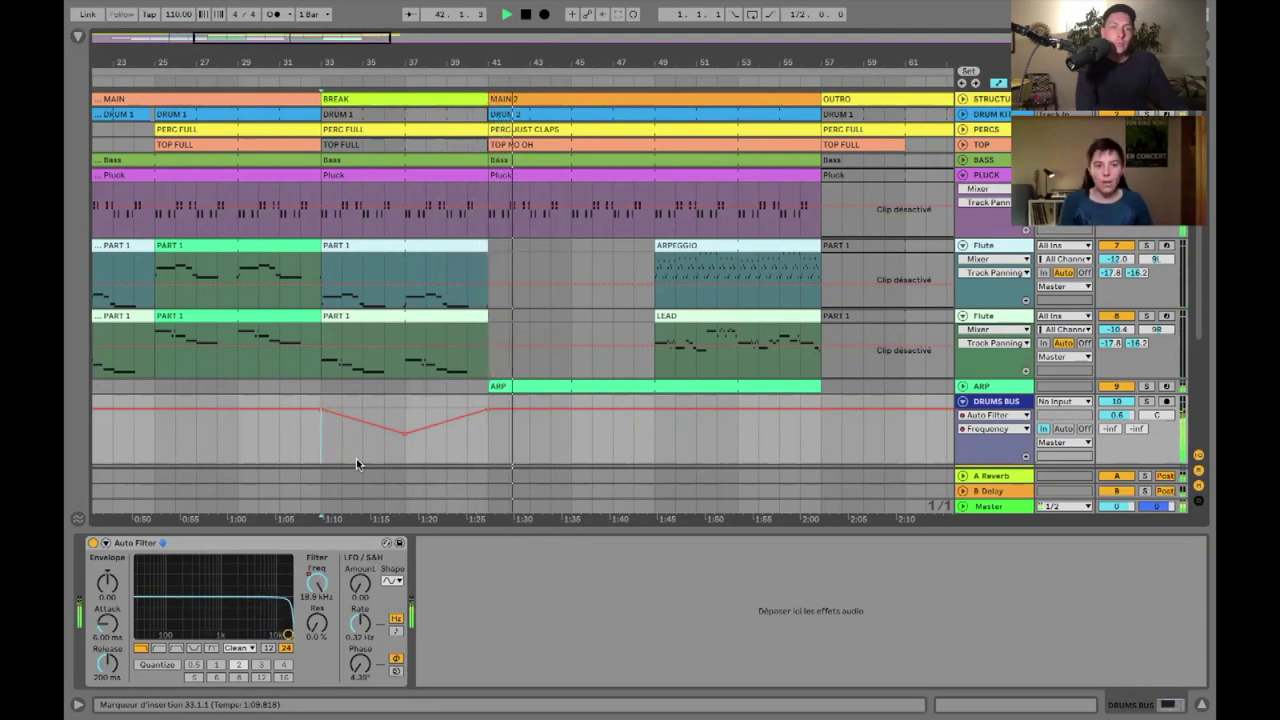
- Audition BREAK with the filter frequency automation overridden at 19.9 kHz and re-enable the automation
{"action": "left_click_drag", "start_coordinate": [317, 584], "coordinate": [315, 441]}
{"action": "key", "text": "space"}
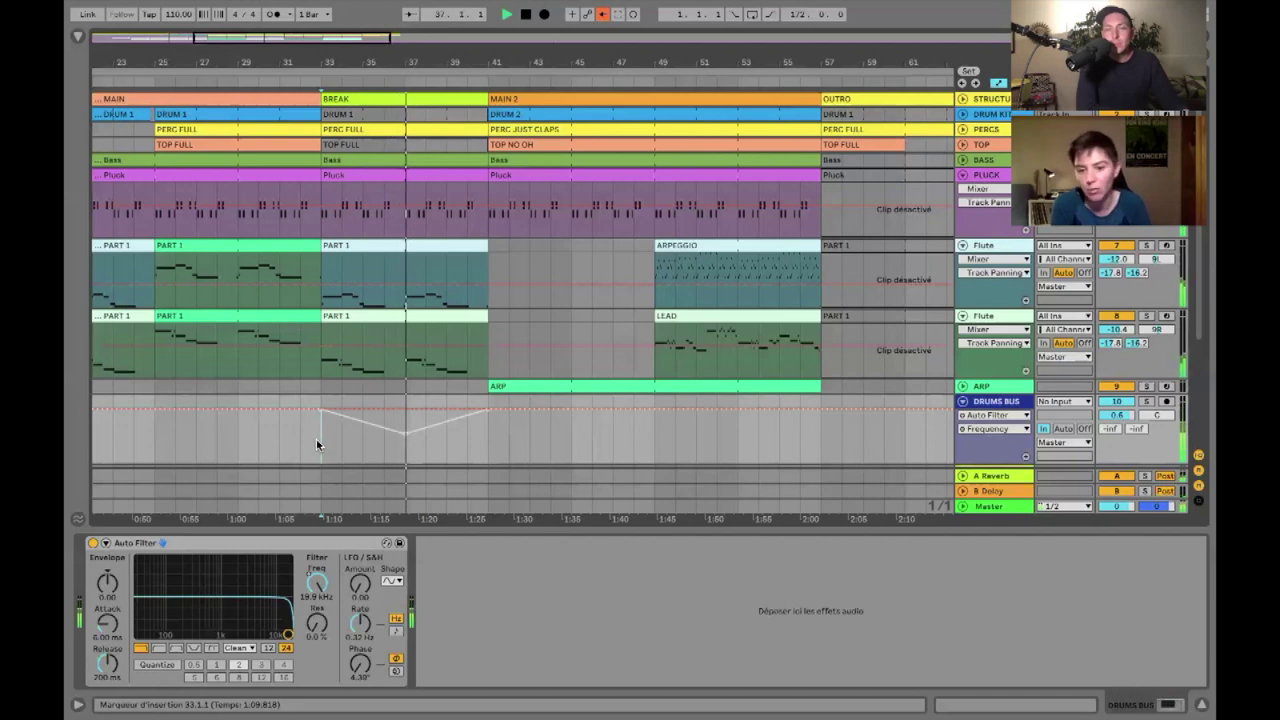
{"action": "left_click", "coordinate": [602, 14]}
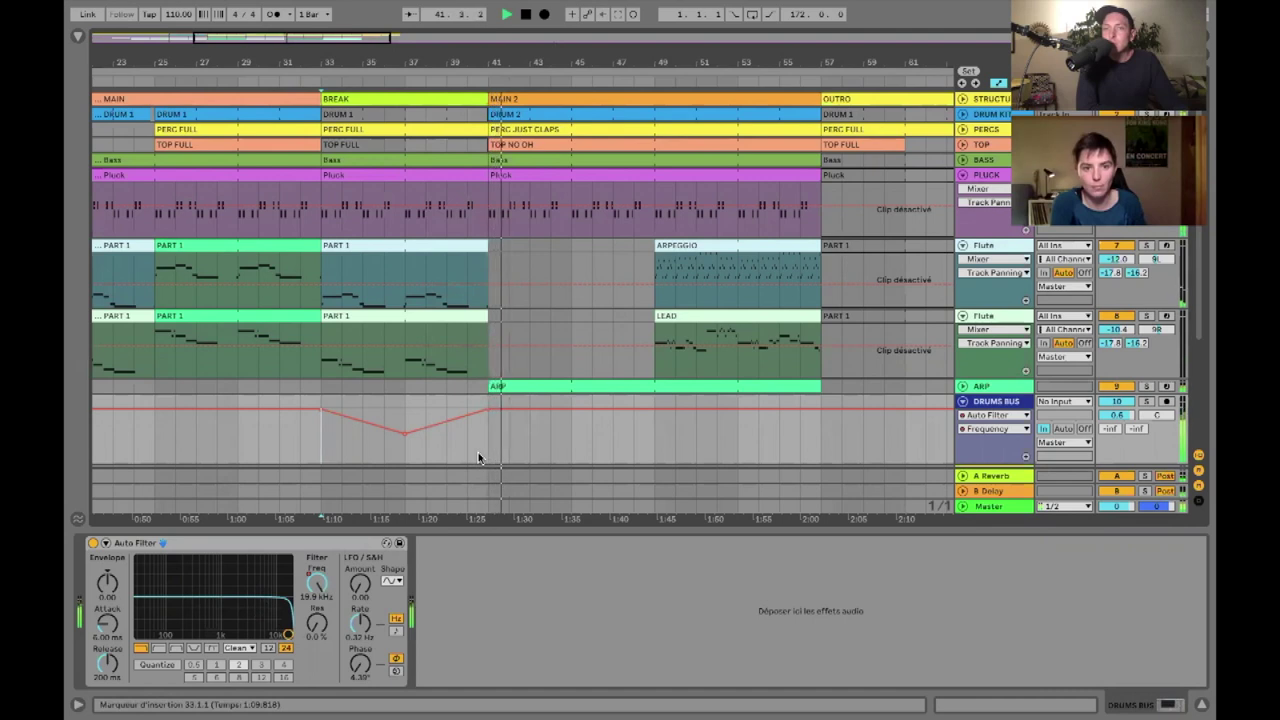
- Open the browser, search all results for "ride" and select the sample Dr.HipHopRideB7.3.aif
{"action": "left_click", "coordinate": [547, 385]}
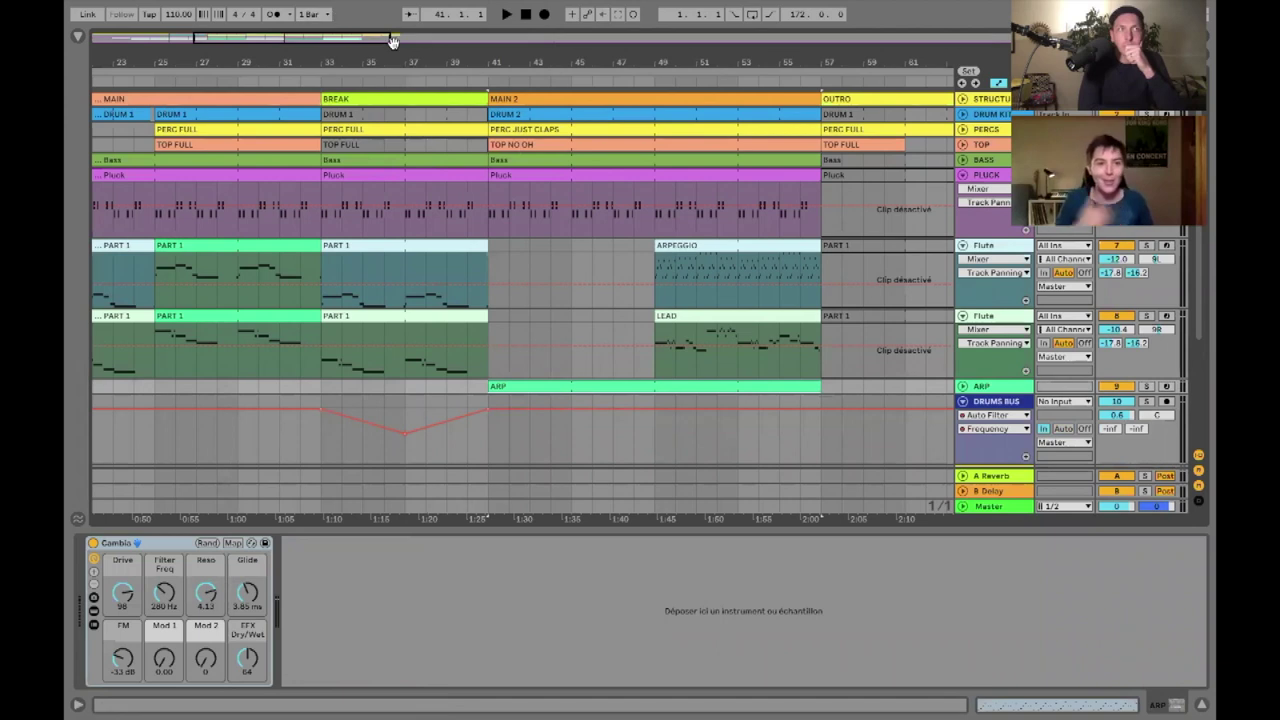
{"action": "left_click_drag", "start_coordinate": [391, 40], "coordinate": [391, 36]}
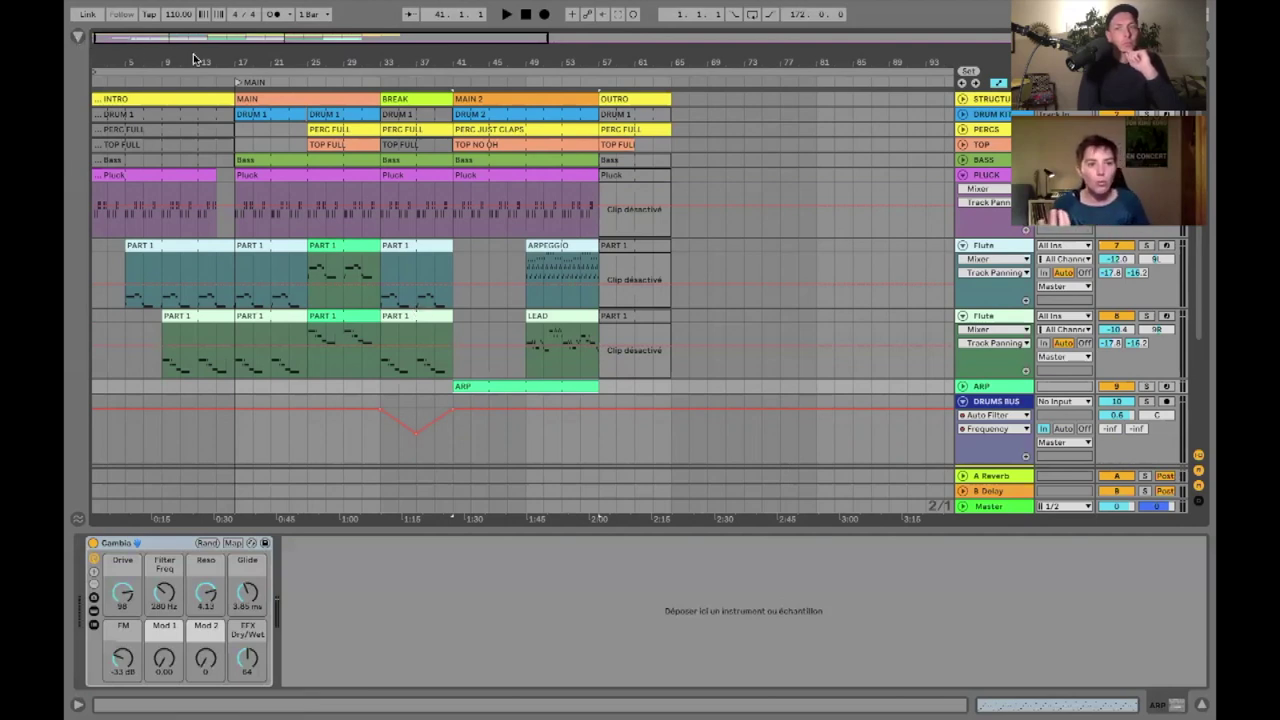
{"action": "key", "text": "super+alt+b"}
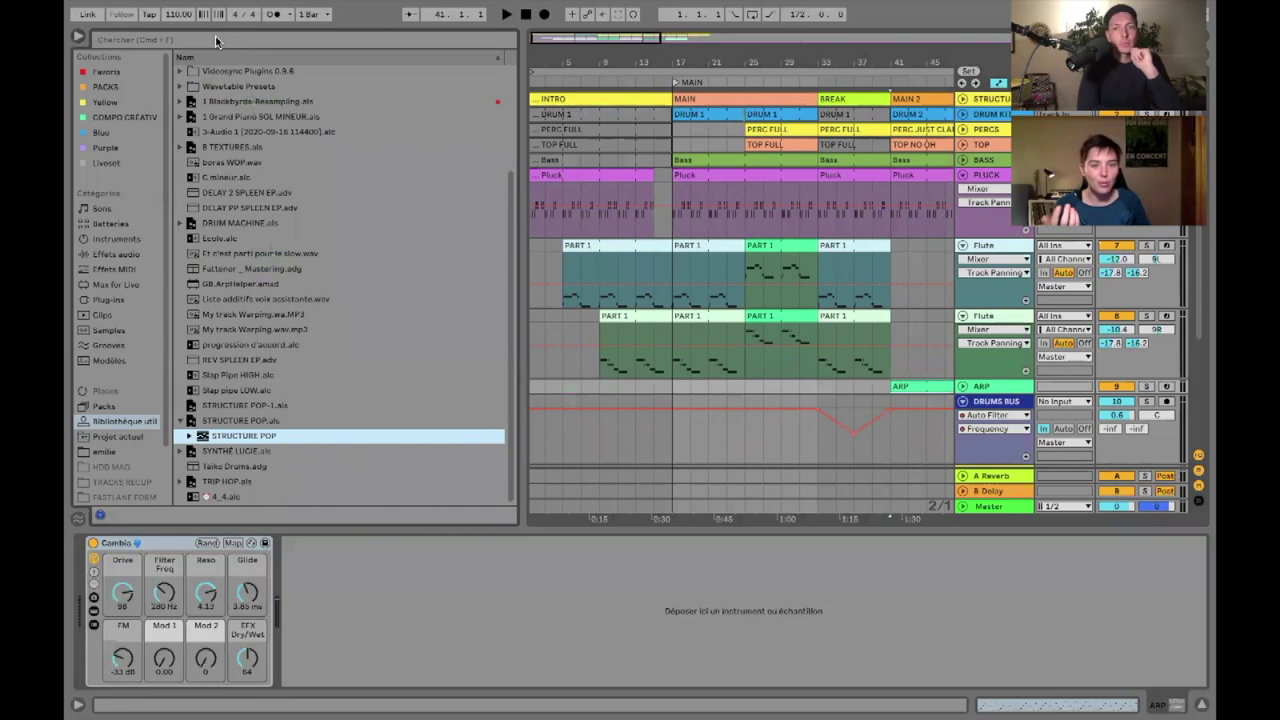
{"action": "left_click", "coordinate": [216, 41]}
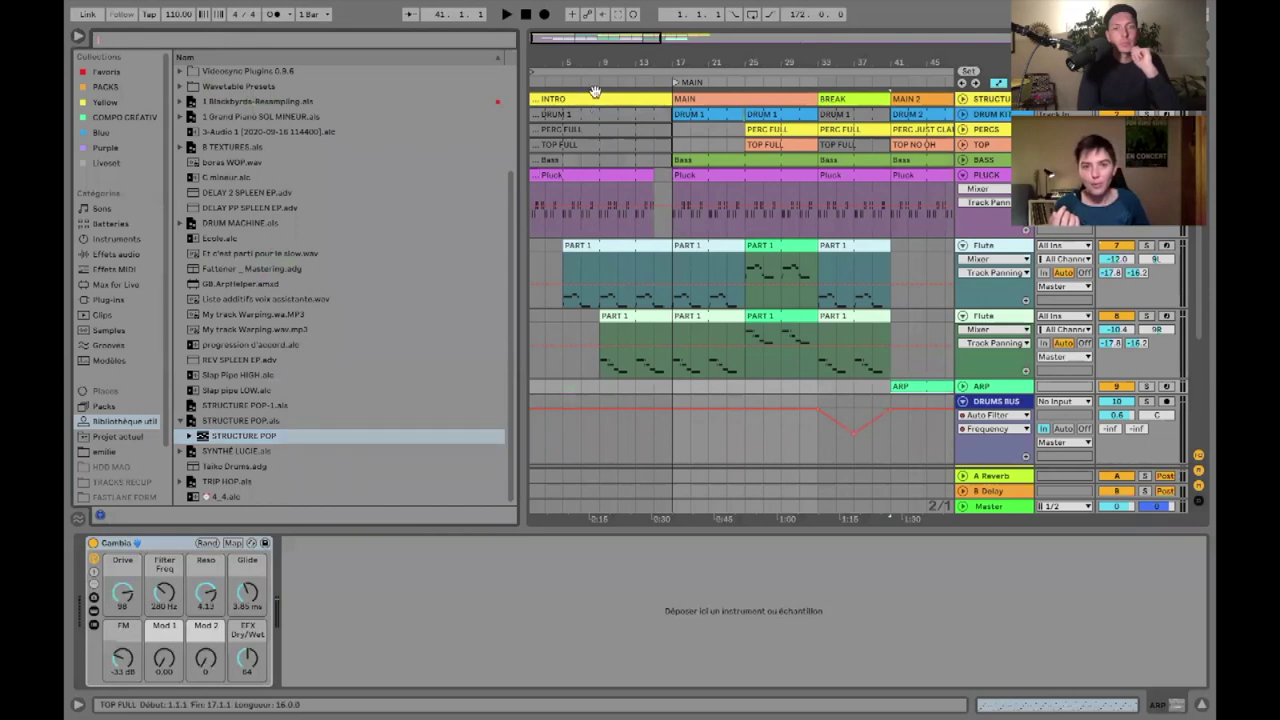
{"action": "left_click_drag", "start_coordinate": [629, 42], "coordinate": [640, 48]}
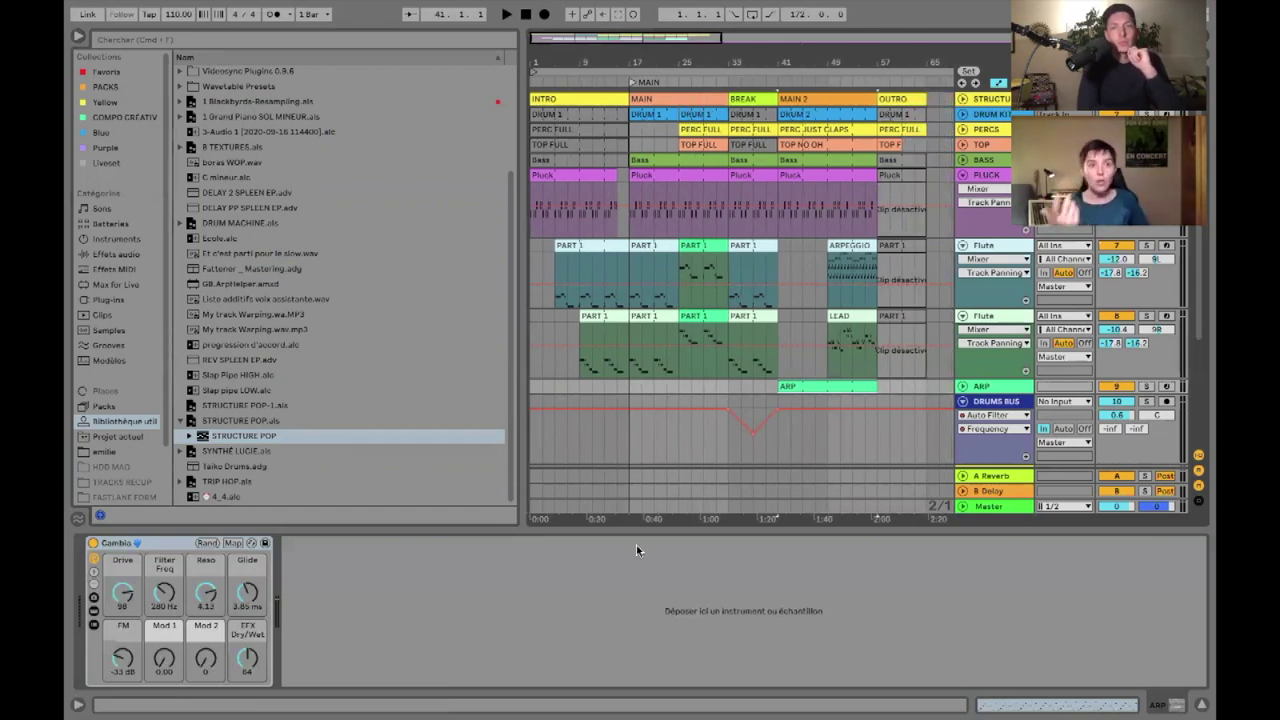
{"action": "left_click", "coordinate": [273, 42]}
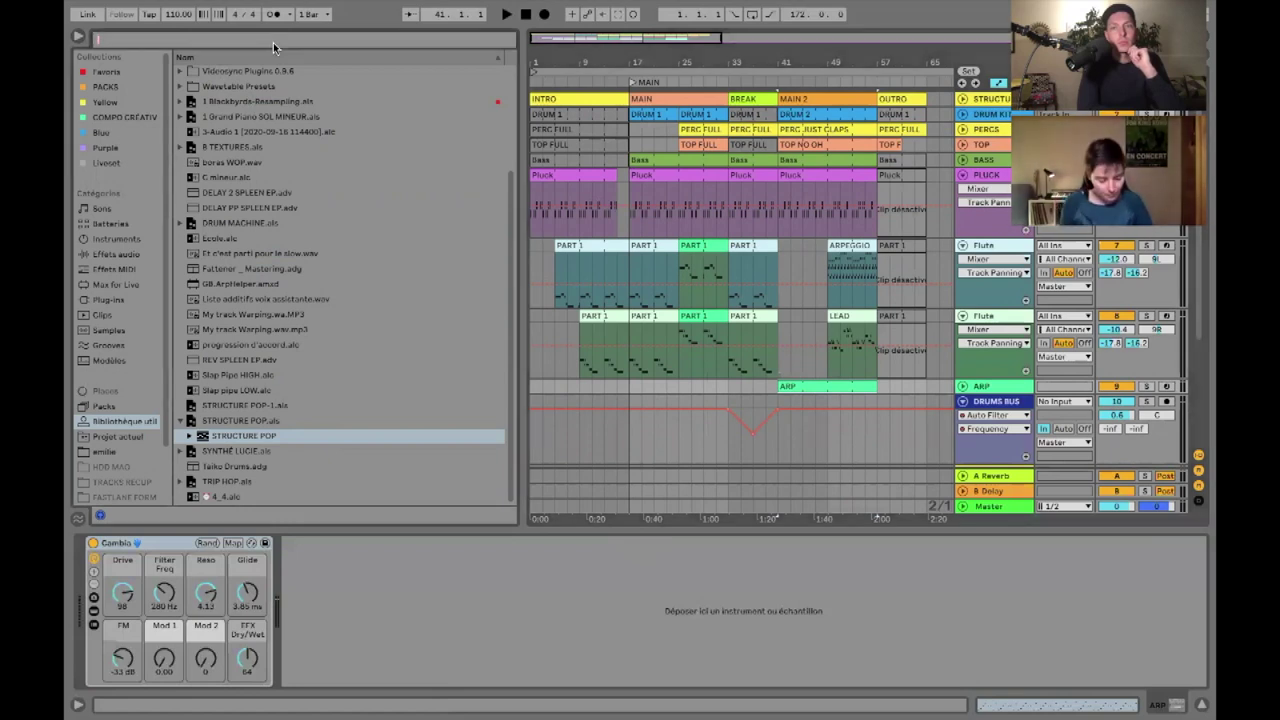
{"action": "type", "text": "ride"}
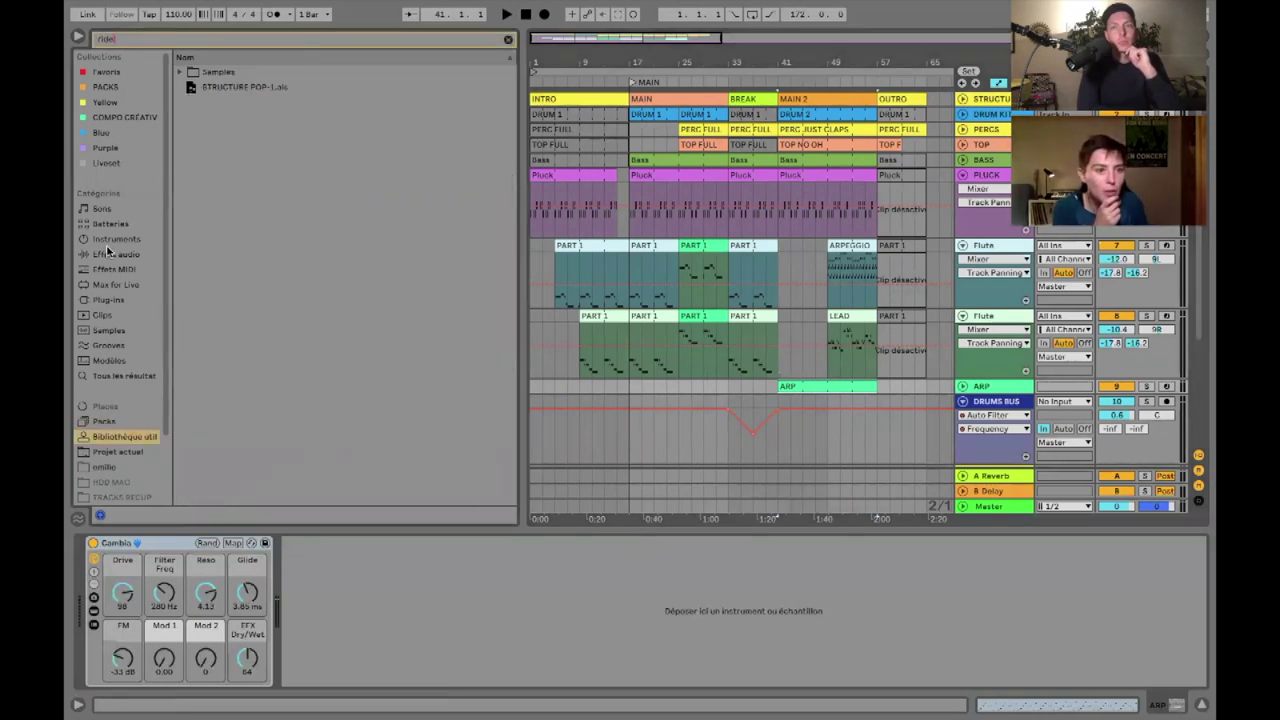
{"action": "left_click", "coordinate": [118, 377]}
{"action": "scroll", "coordinate": [334, 386], "scroll_direction": "down", "scroll_amount": 10}
{"action": "left_click", "coordinate": [329, 360]}
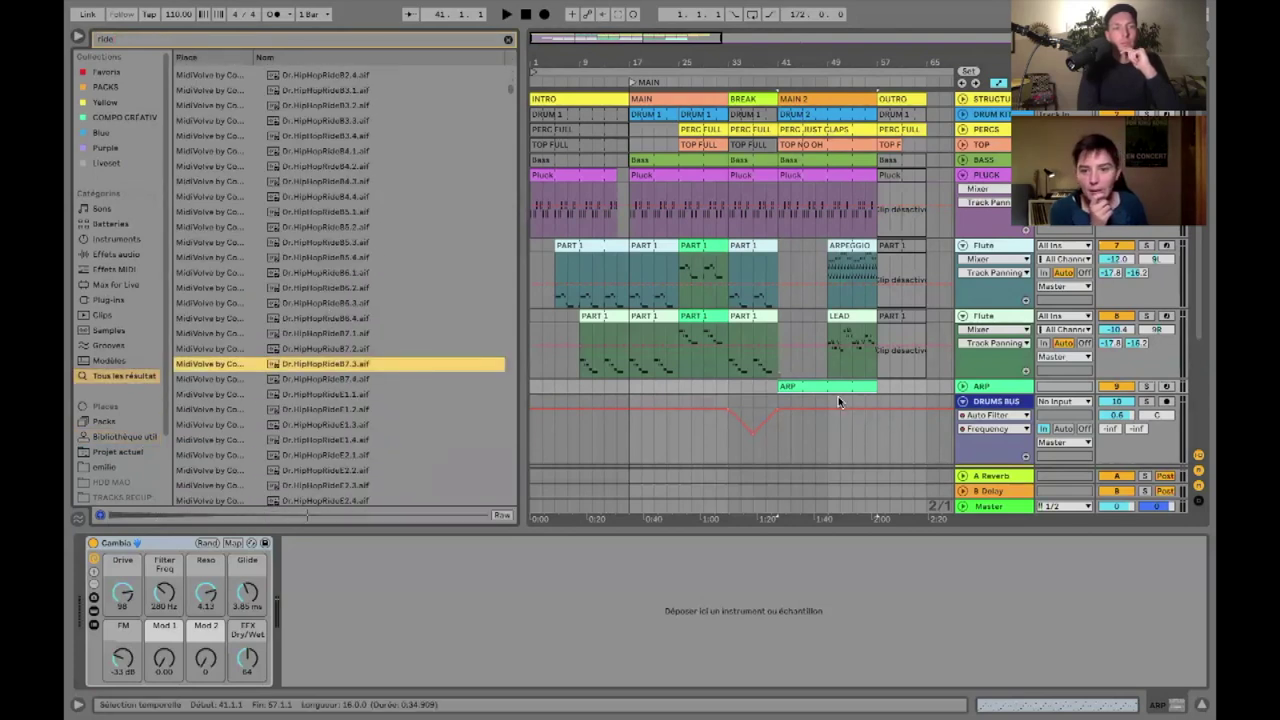
- Collapse the DRUMS BUS track and insert a new audio track directly below ARP
{"action": "left_click", "coordinate": [963, 402]}
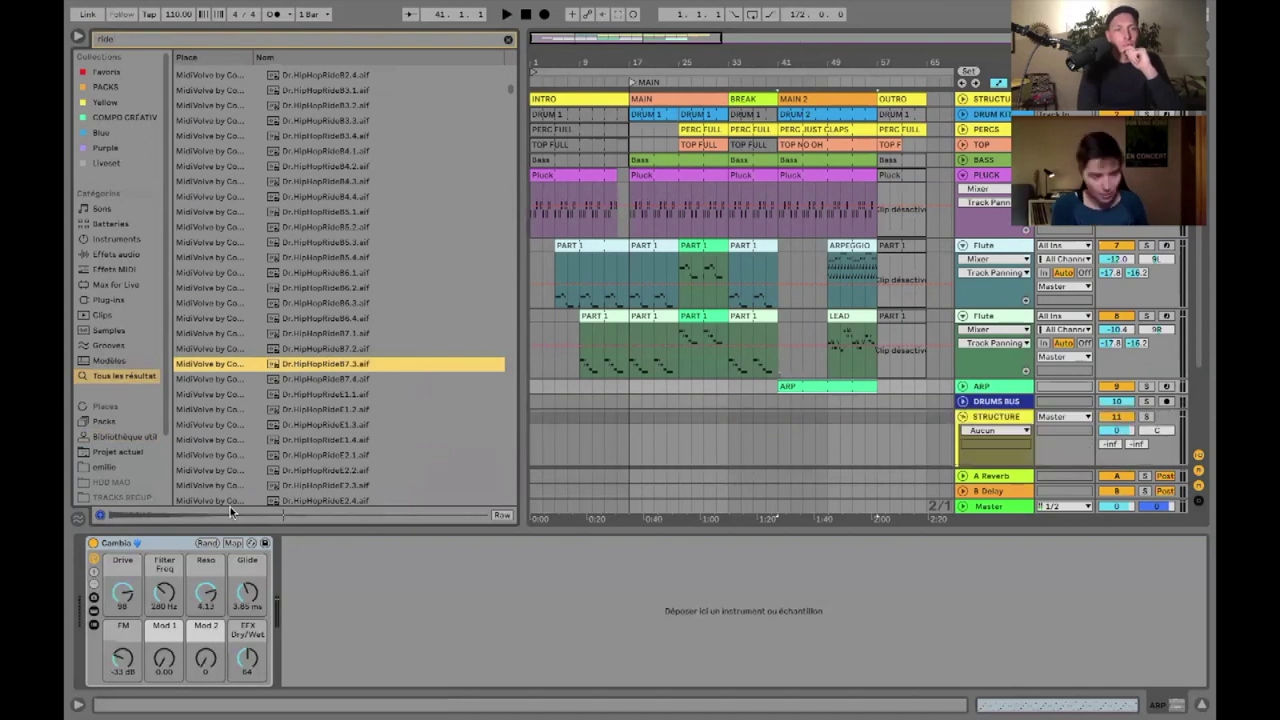
{"action": "left_click", "coordinate": [985, 387]}
{"action": "right_click", "coordinate": [985, 387]}
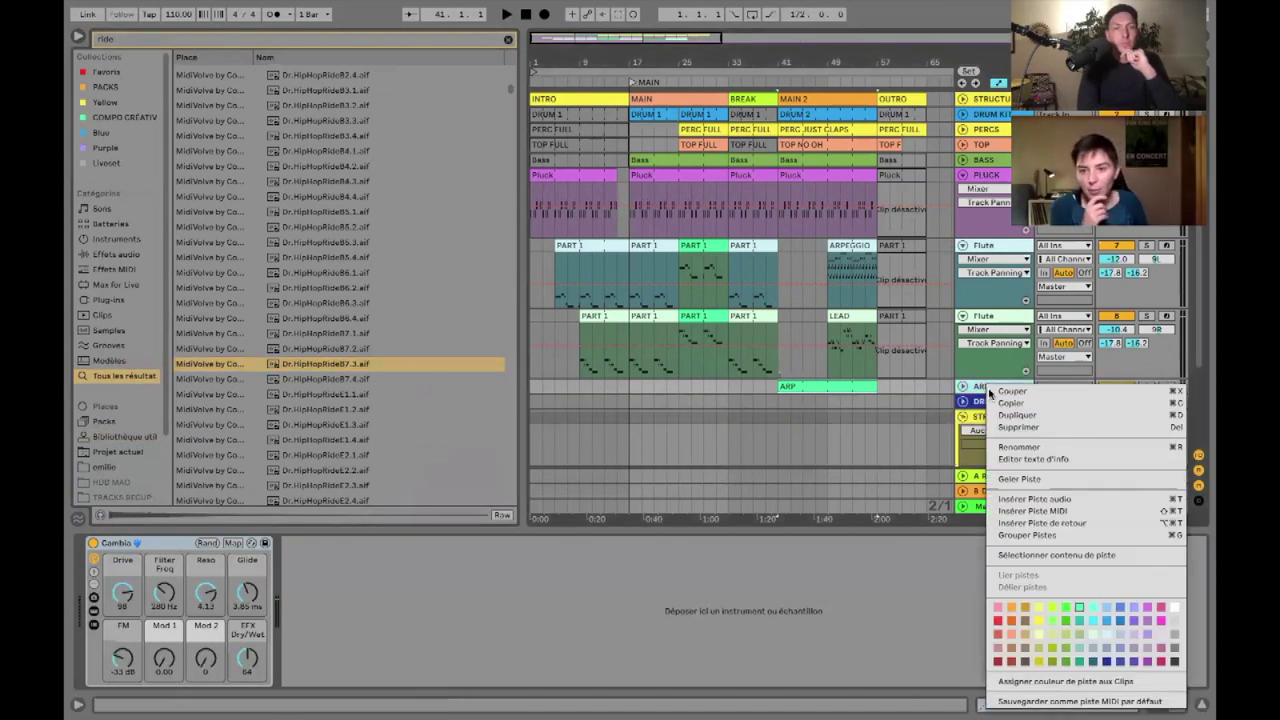
{"action": "left_click", "coordinate": [1052, 501]}
- Place Dr.HipHopRideB7.3.aif on the new audio track and position it at bar 40 so it ends where MAIN 2 begins
{"action": "scroll", "coordinate": [769, 395], "scroll_direction": "down", "scroll_amount": 2}
{"action": "scroll", "coordinate": [769, 393], "scroll_direction": "up", "scroll_amount": 2}
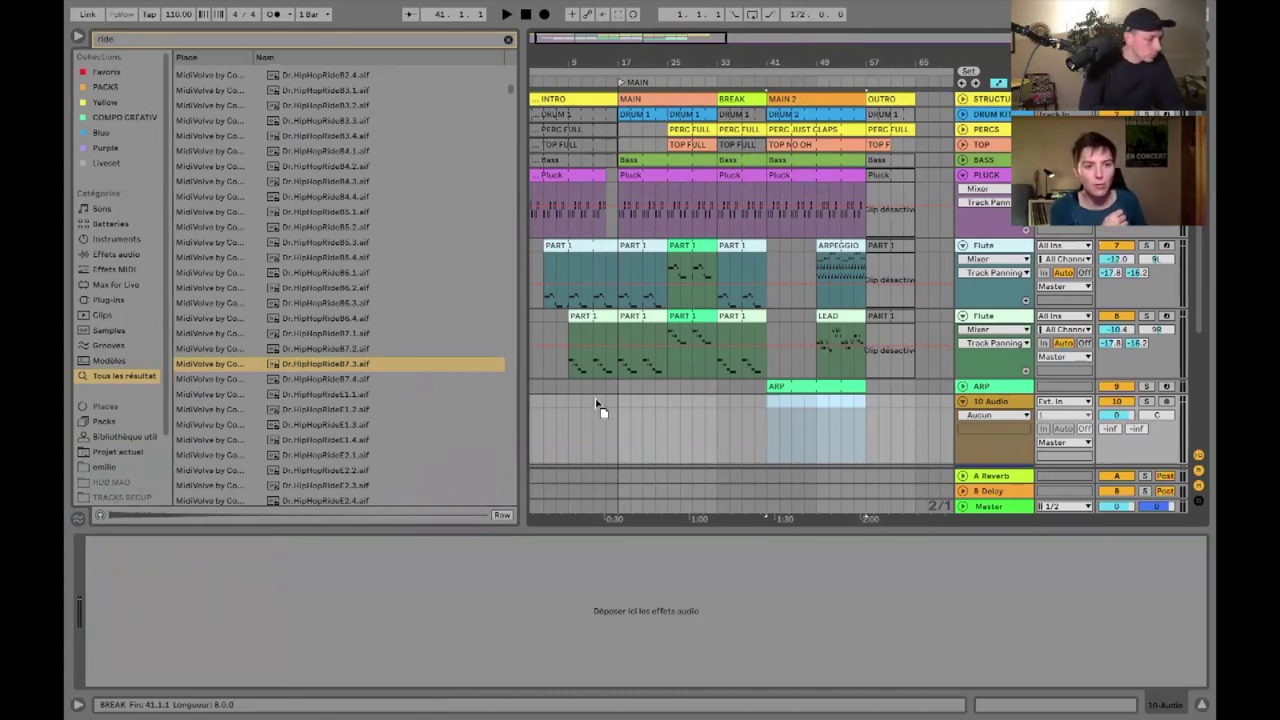
{"action": "left_click", "coordinate": [764, 408]}
{"action": "left_click_drag", "start_coordinate": [764, 408], "coordinate": [767, 410]}
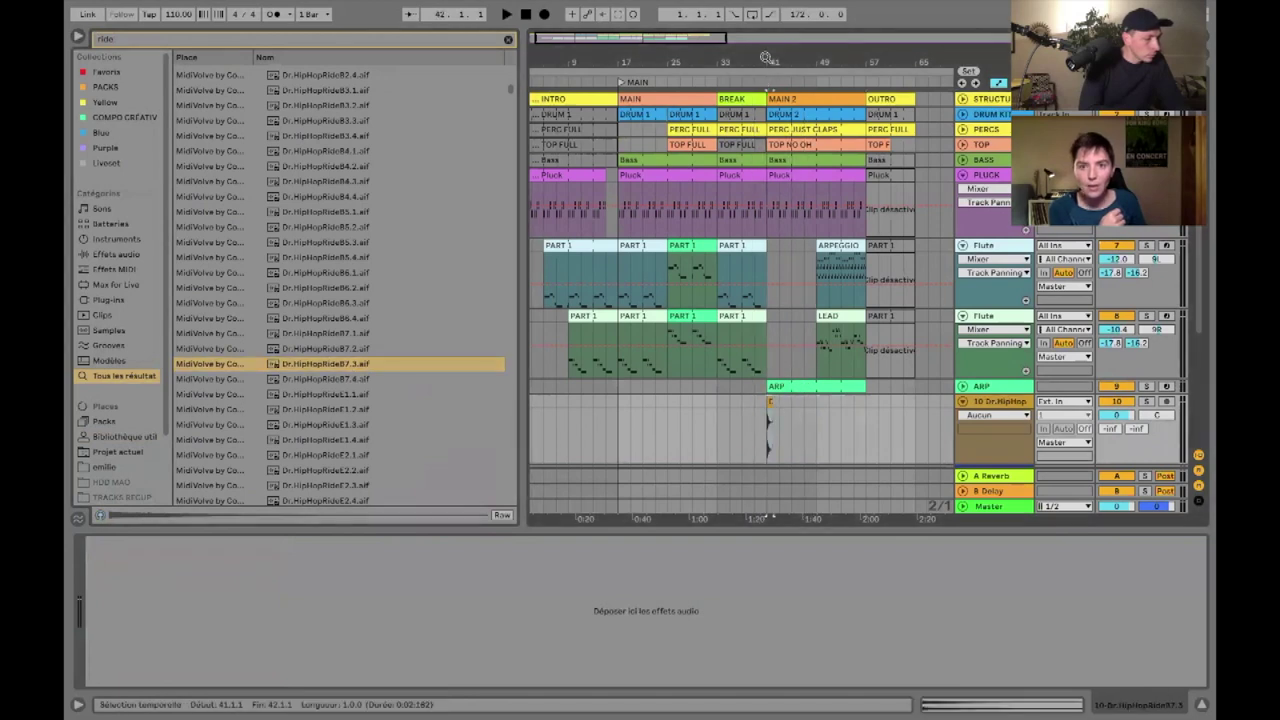
{"action": "left_click_drag", "start_coordinate": [767, 57], "coordinate": [767, 80]}
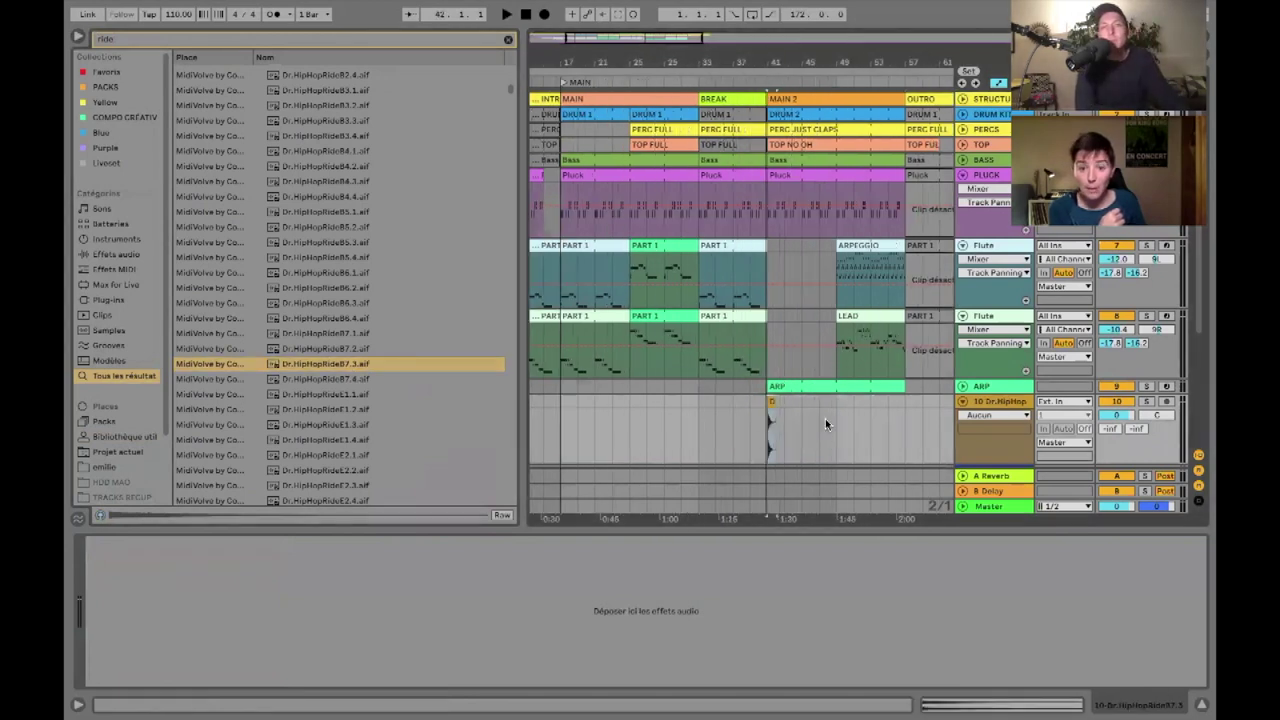
{"action": "left_click_drag", "start_coordinate": [823, 404], "coordinate": [757, 403]}
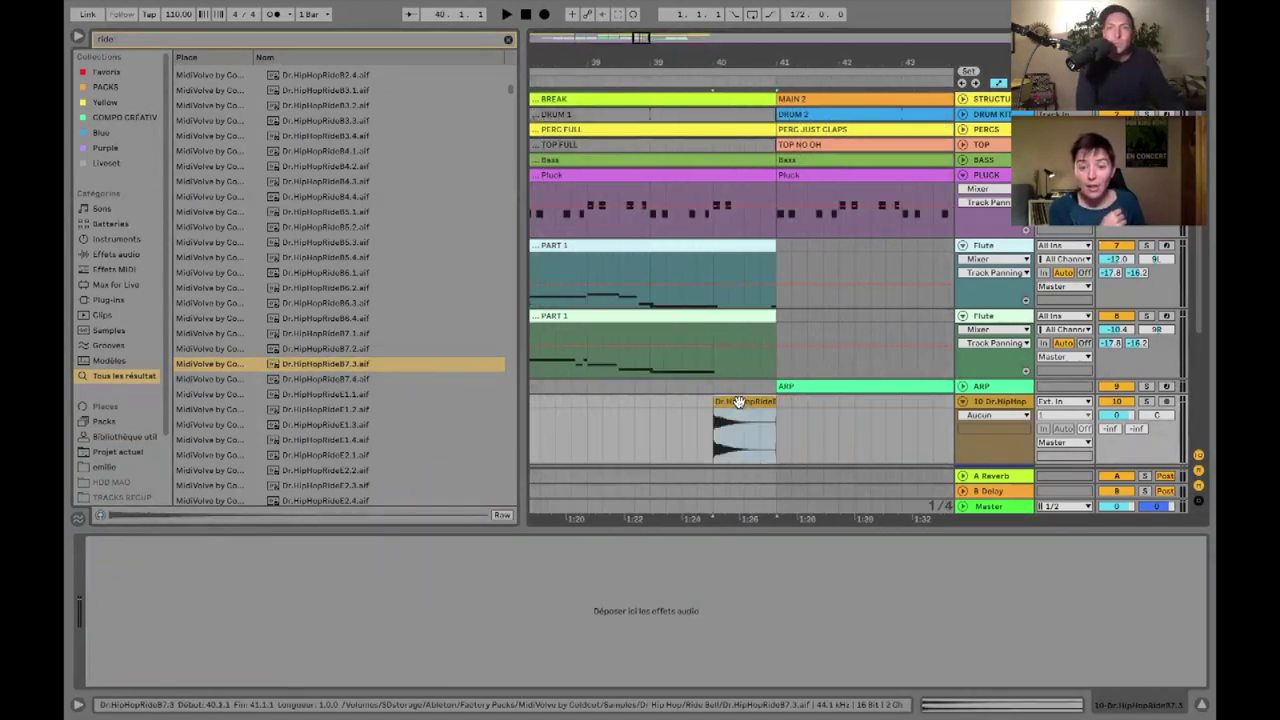
- Reverse the ride clip before MAIN 2 and lower its gain to -5.94 dB
{"action": "double_click", "coordinate": [738, 401]}
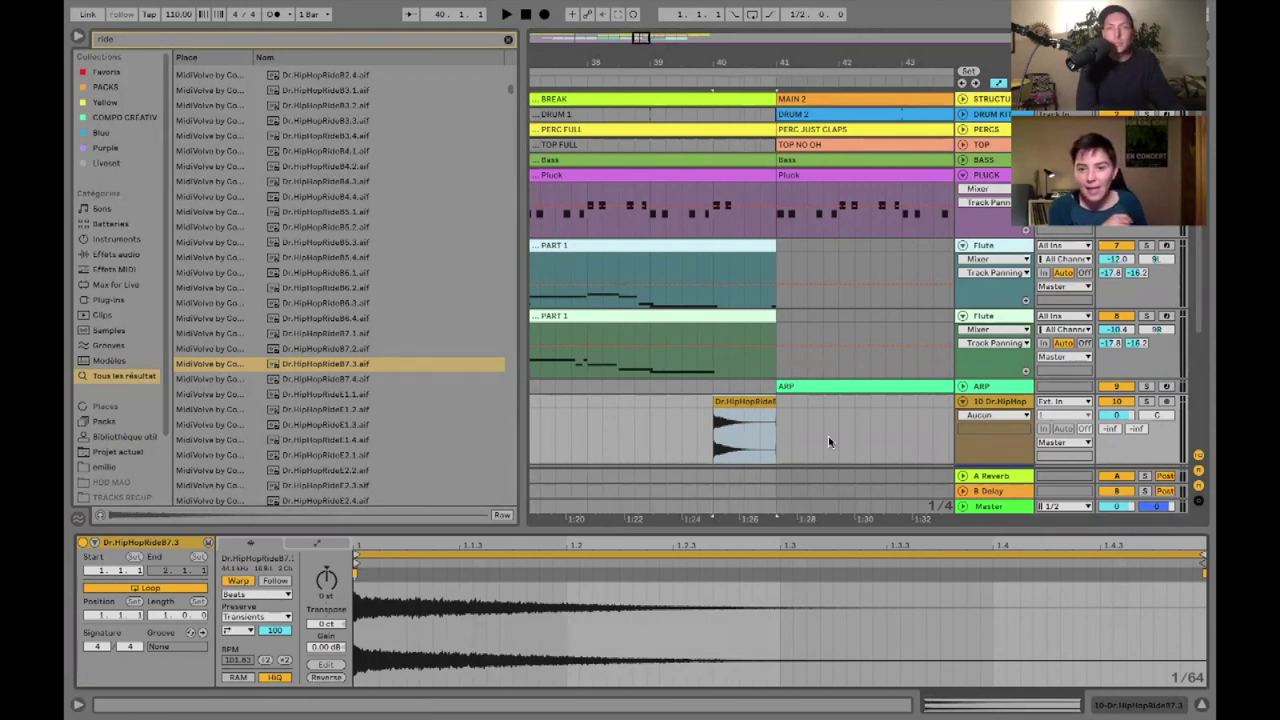
{"action": "key", "text": "r"}
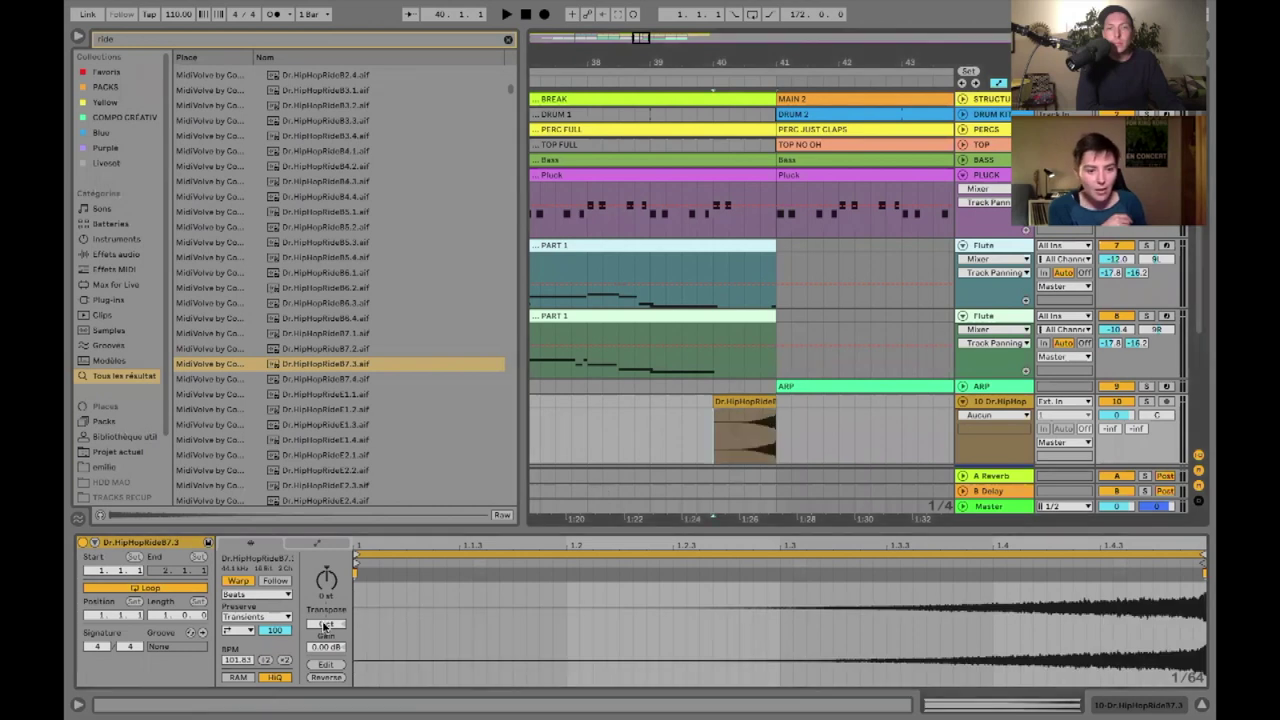
{"action": "left_click_drag", "start_coordinate": [326, 647], "coordinate": [326, 678]}
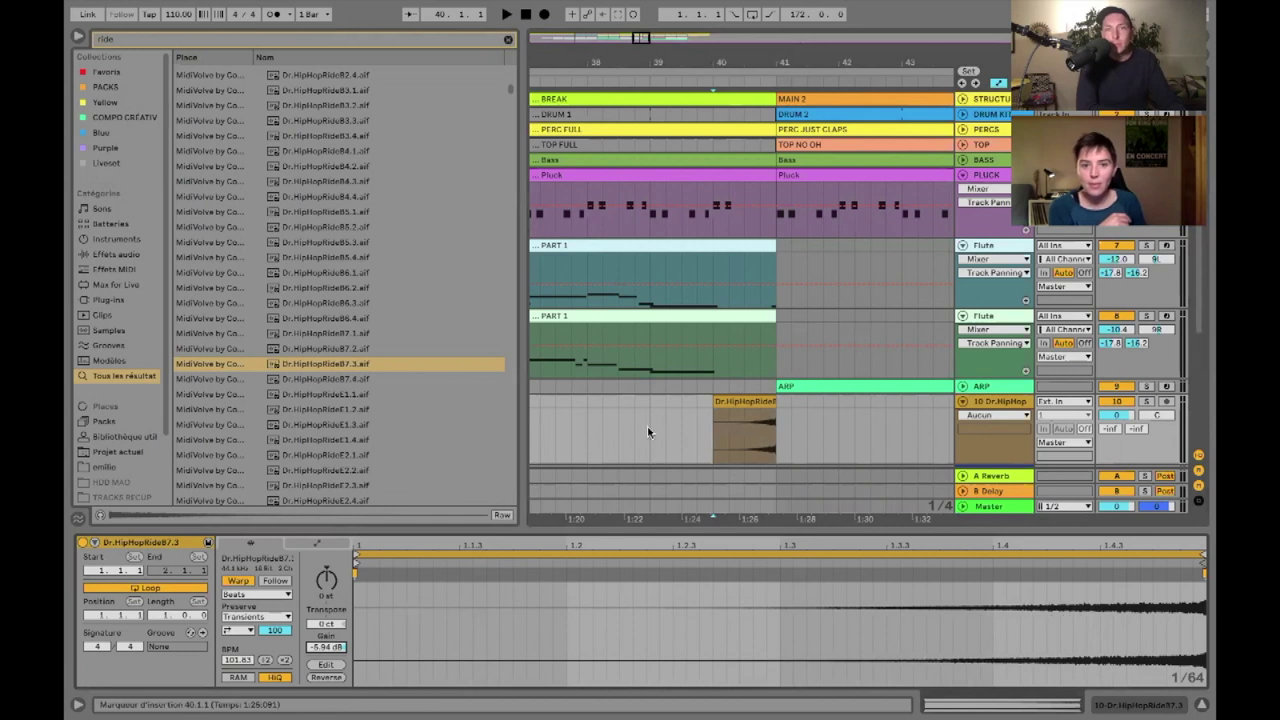
{"action": "left_click_drag", "start_coordinate": [684, 62], "coordinate": [684, 36]}
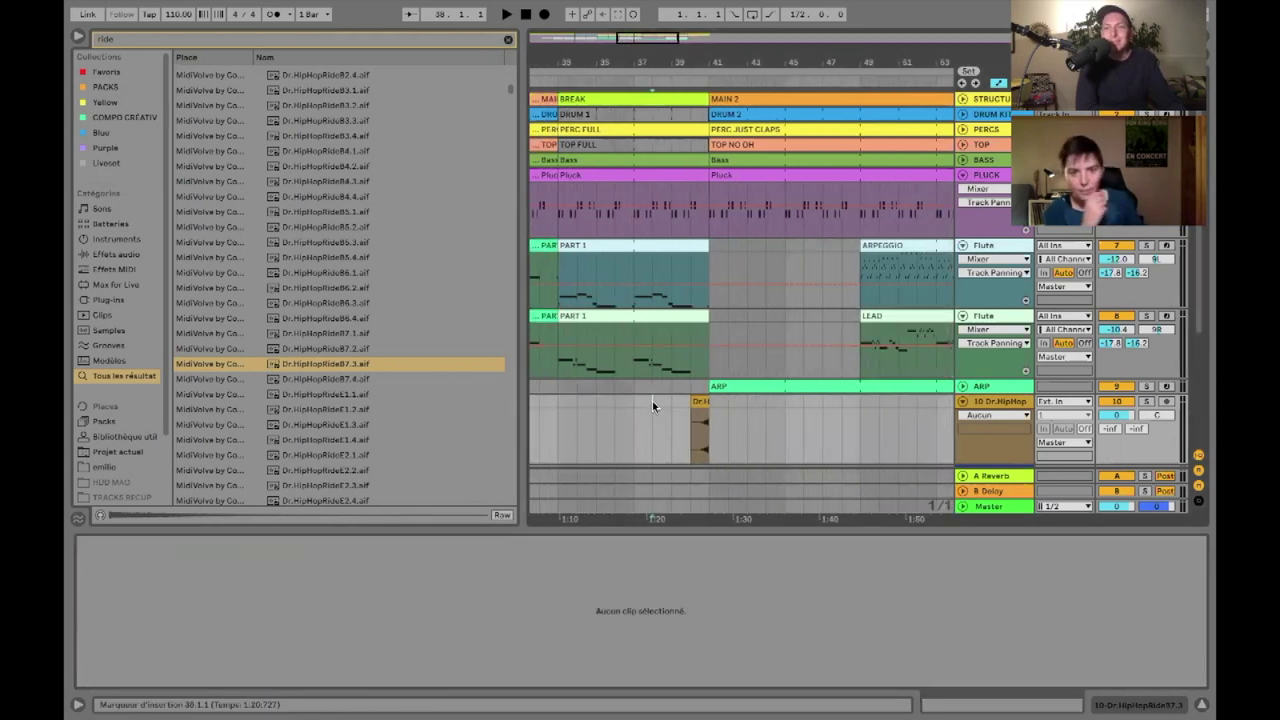
- Play the reversed ride transition into MAIN 2 from bar 38 and hide the browser
{"action": "left_click", "coordinate": [652, 404]}
{"action": "key", "text": "space"}
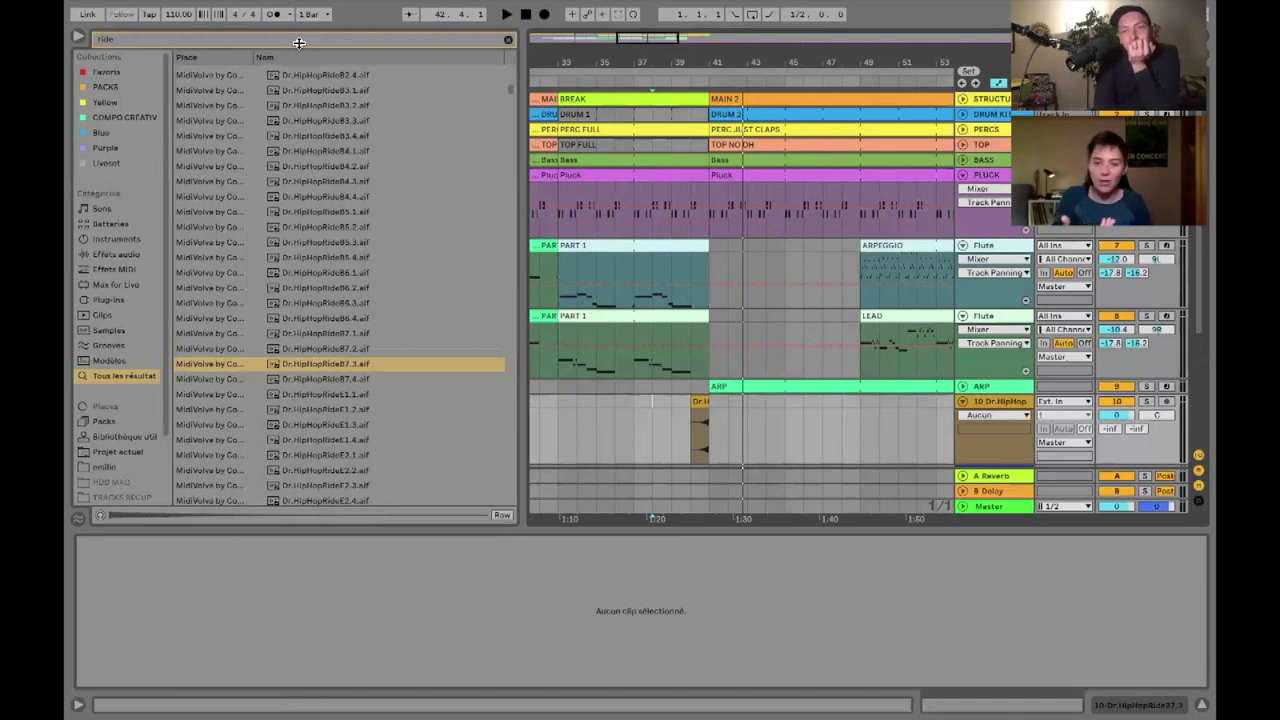
{"action": "key", "text": "ctrl+alt+b"}
{"action": "key", "text": "minus"}
{"action": "key", "text": "minus"}
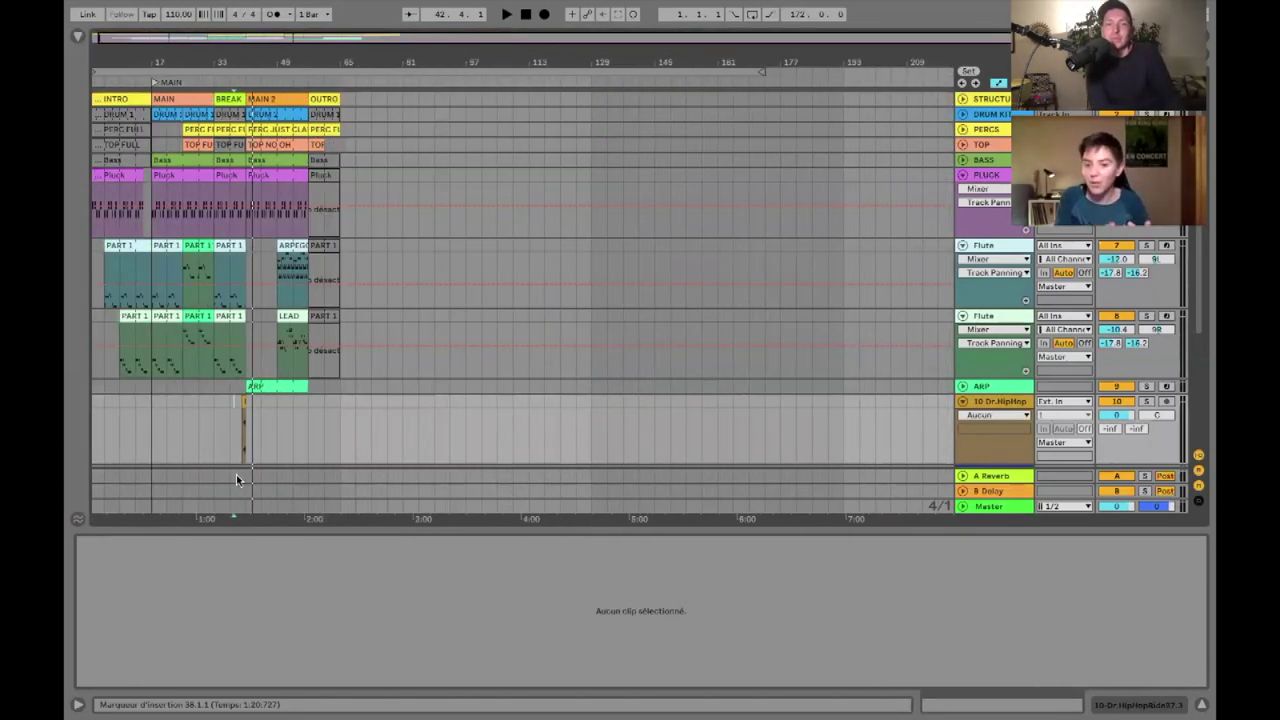
- Duplicate the reversed ride clip to bar 41 at the start of MAIN 2 and deactivate the original at bar 40
{"action": "left_click_drag", "start_coordinate": [243, 71], "coordinate": [211, 175]}
{"action": "key", "text": "ctrl+z"}
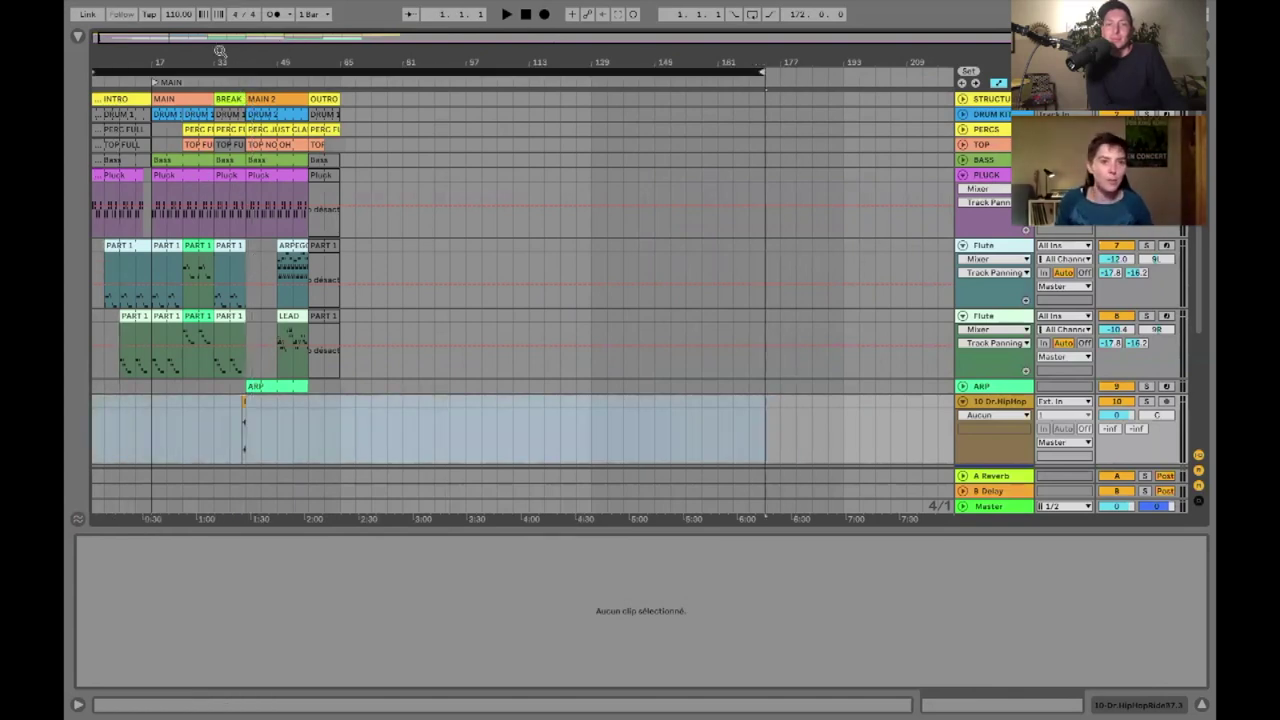
{"action": "left_click_drag", "start_coordinate": [209, 60], "coordinate": [209, 200]}
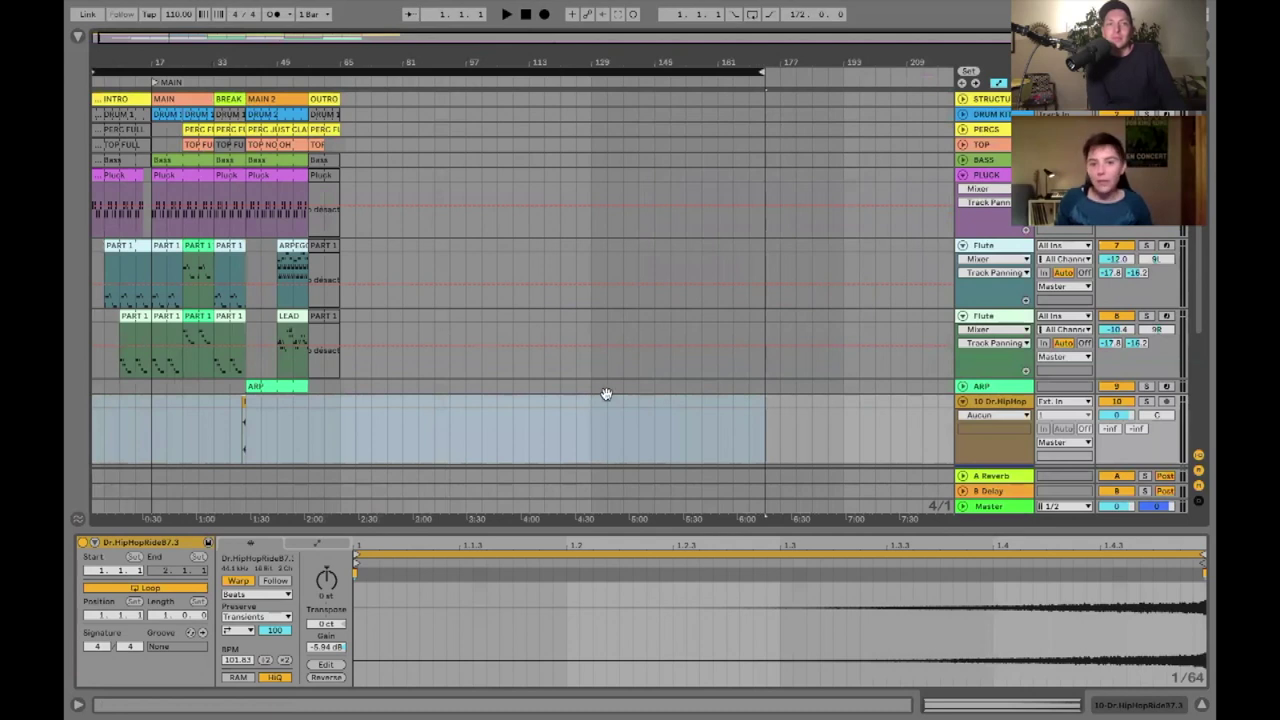
{"action": "key", "text": "ctrl+d"}
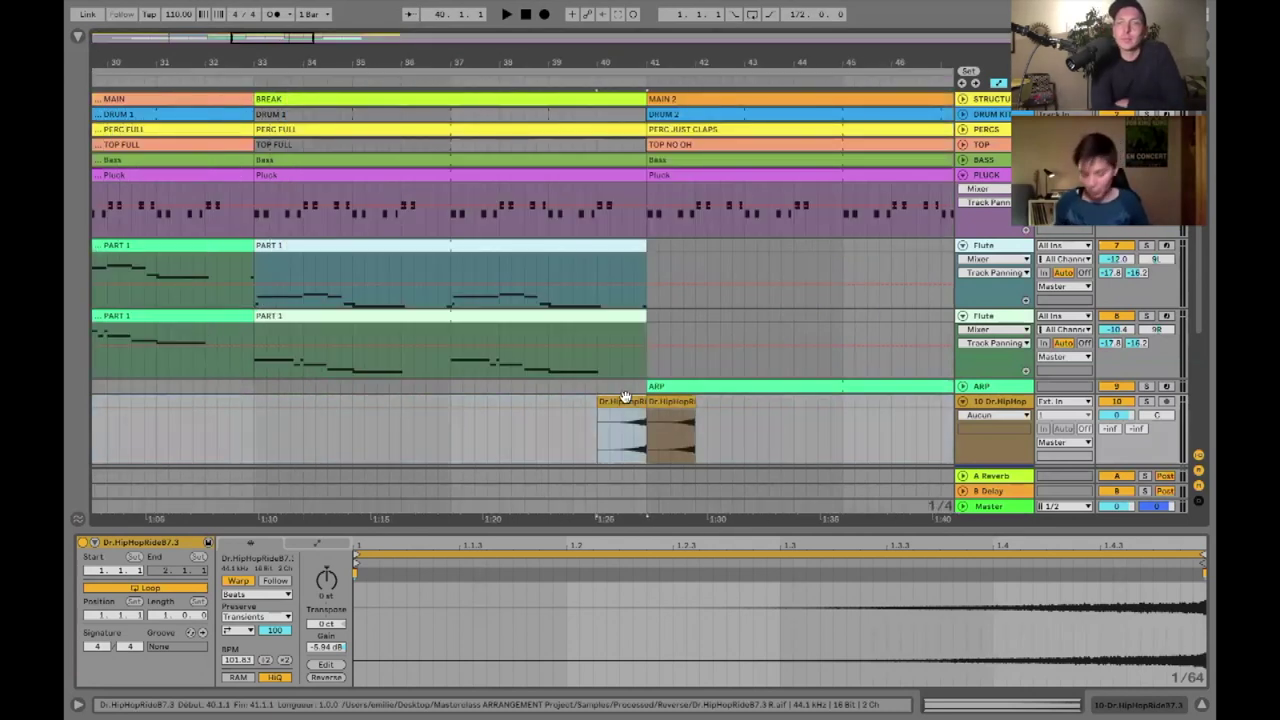
{"action": "key", "text": "0"}
- Reverse the ride copy at bar 41 back to its forward direction and play the transition from bar 39
{"action": "left_click", "coordinate": [670, 422]}
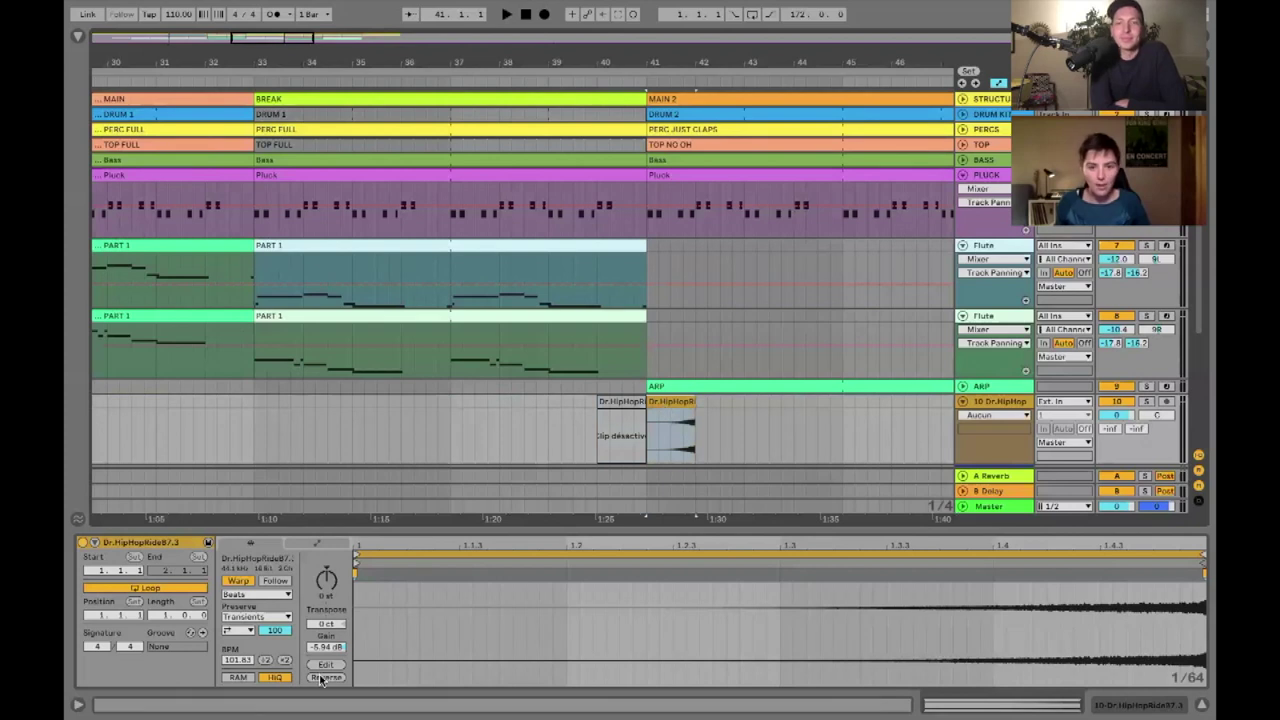
{"action": "left_click", "coordinate": [324, 676]}
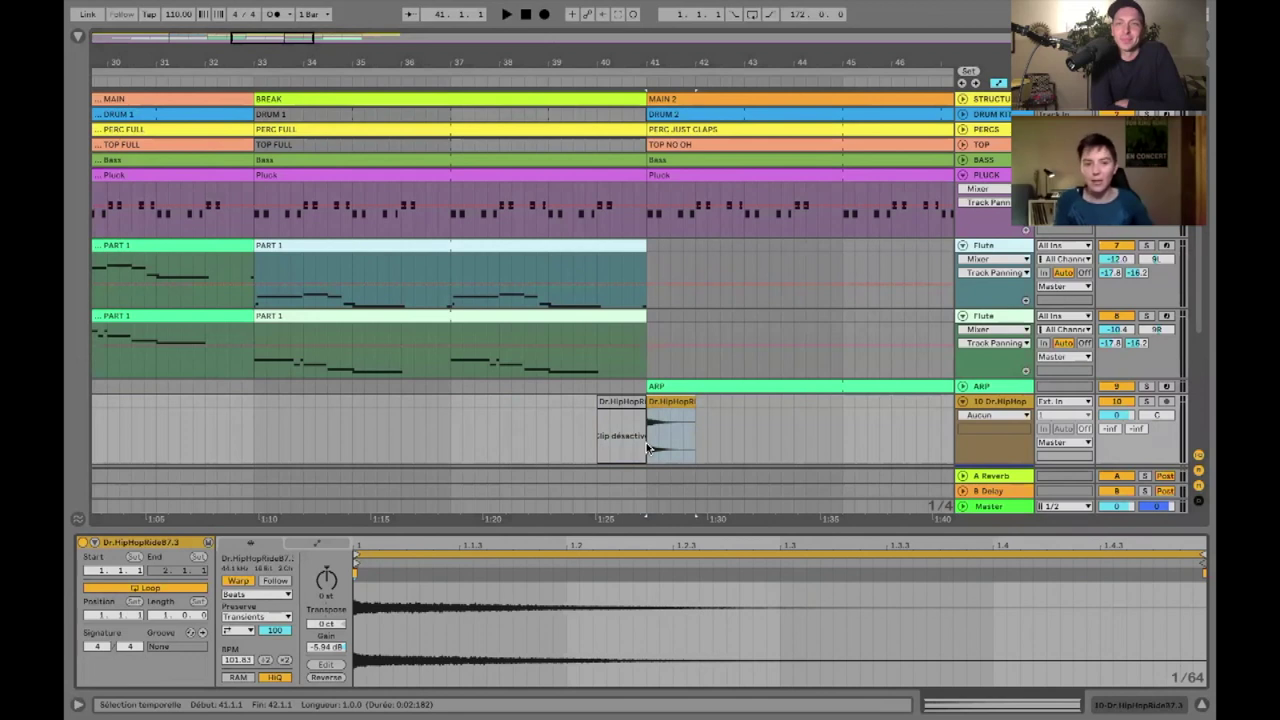
{"action": "left_click", "coordinate": [545, 412]}
{"action": "key", "text": "space"}
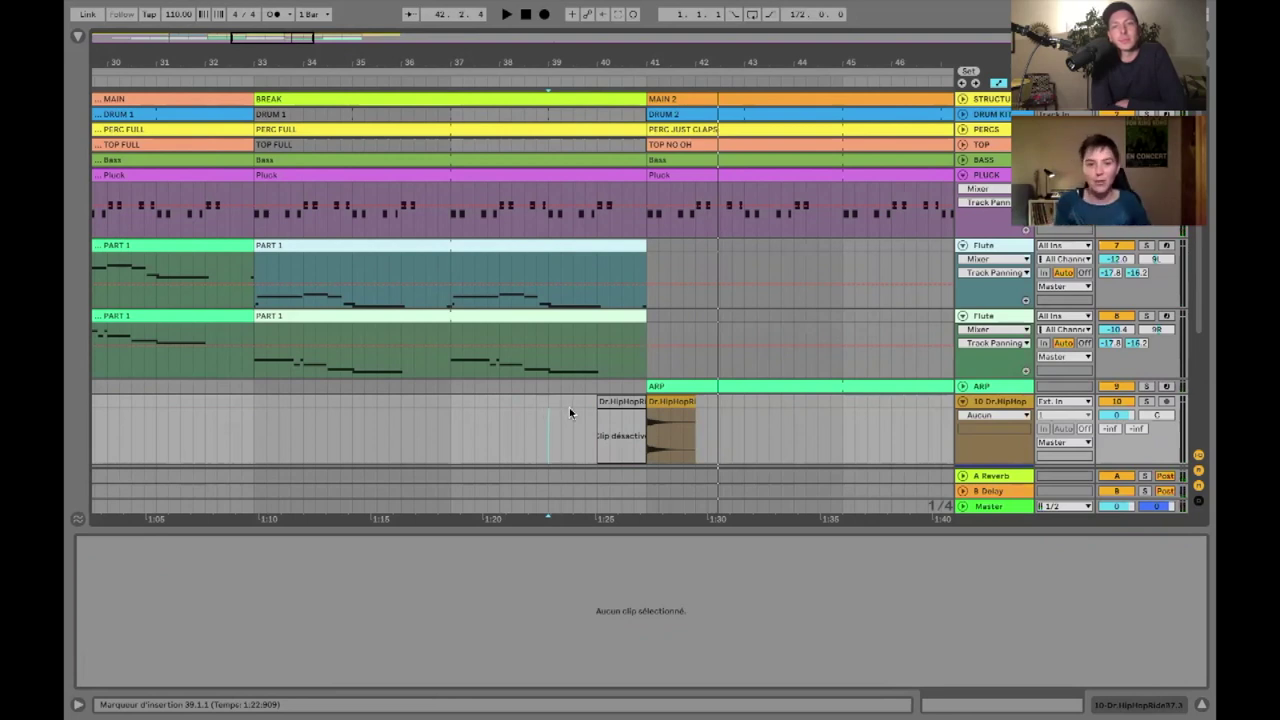
- Reactivate the reversed ride at bar 40, deactivate the forward copy at bar 41, and play the transition into MAIN 2
{"action": "left_click", "coordinate": [621, 401]}
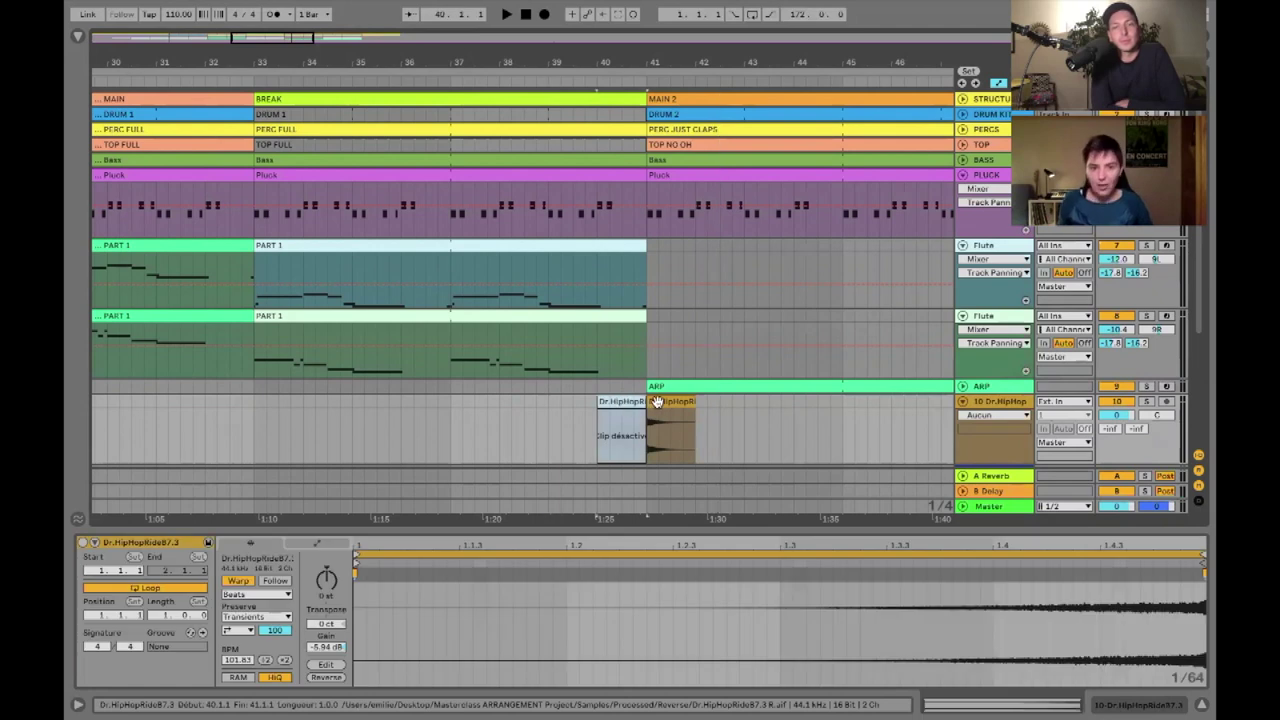
{"action": "key", "text": "0"}
{"action": "left_click", "coordinate": [665, 402]}
{"action": "key", "text": "0"}
{"action": "left_click", "coordinate": [609, 403]}
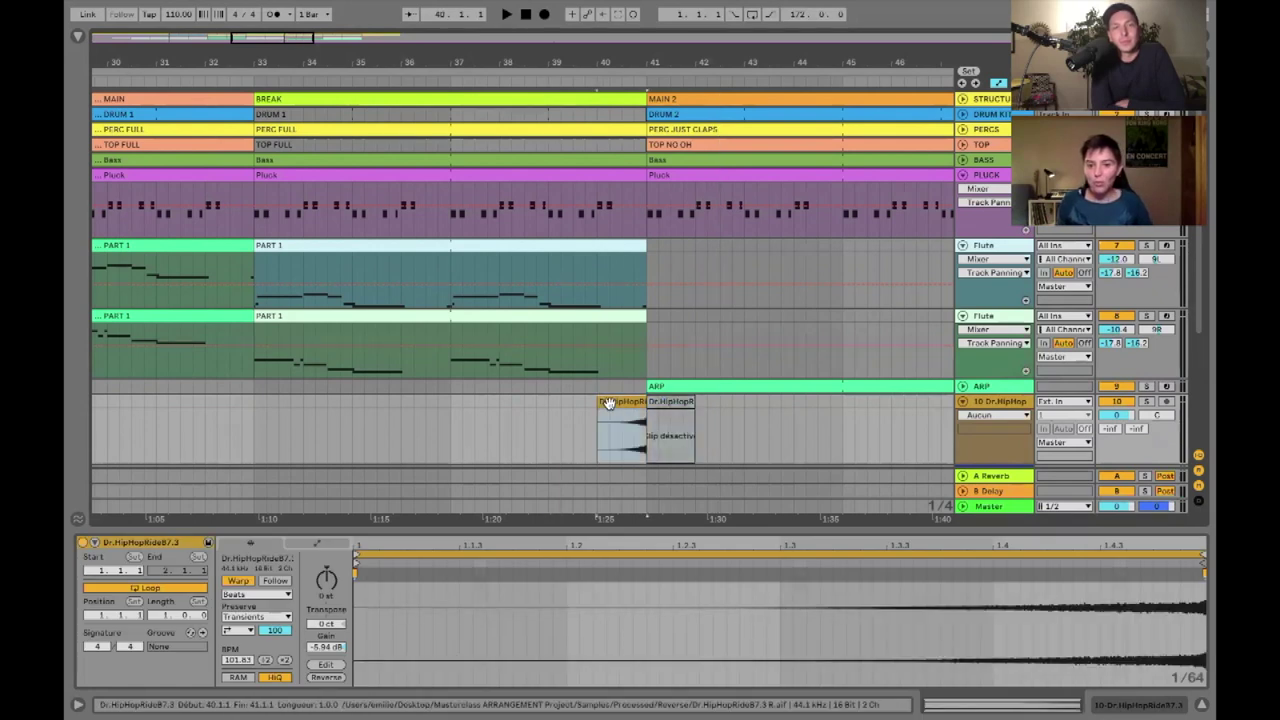
{"action": "key", "text": "space"}
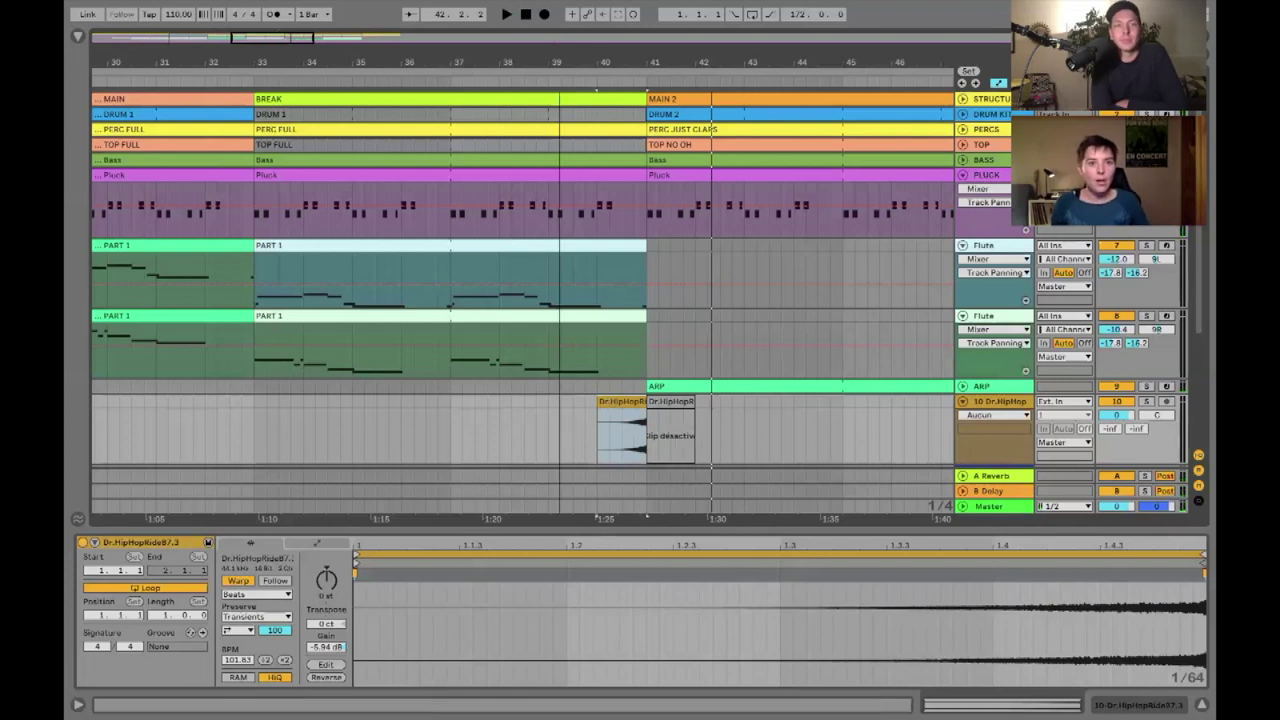
{"action": "left_click_drag", "start_coordinate": [668, 37], "coordinate": [668, 35]}
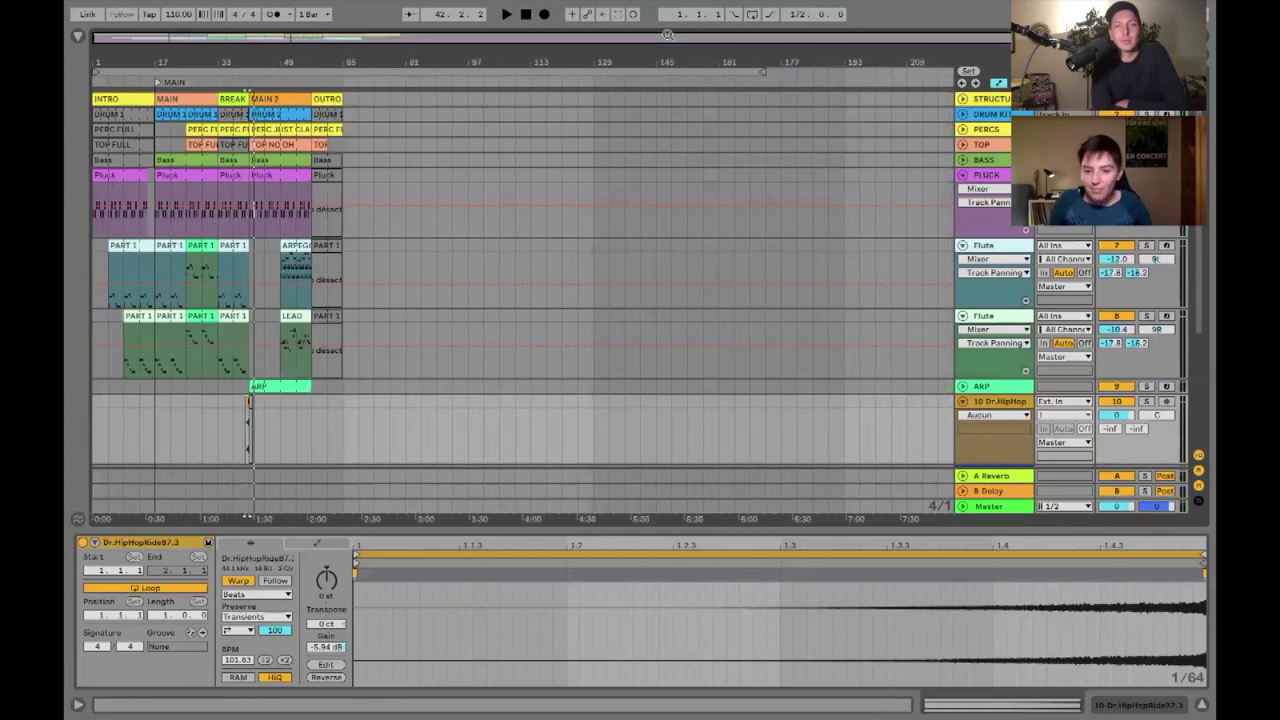